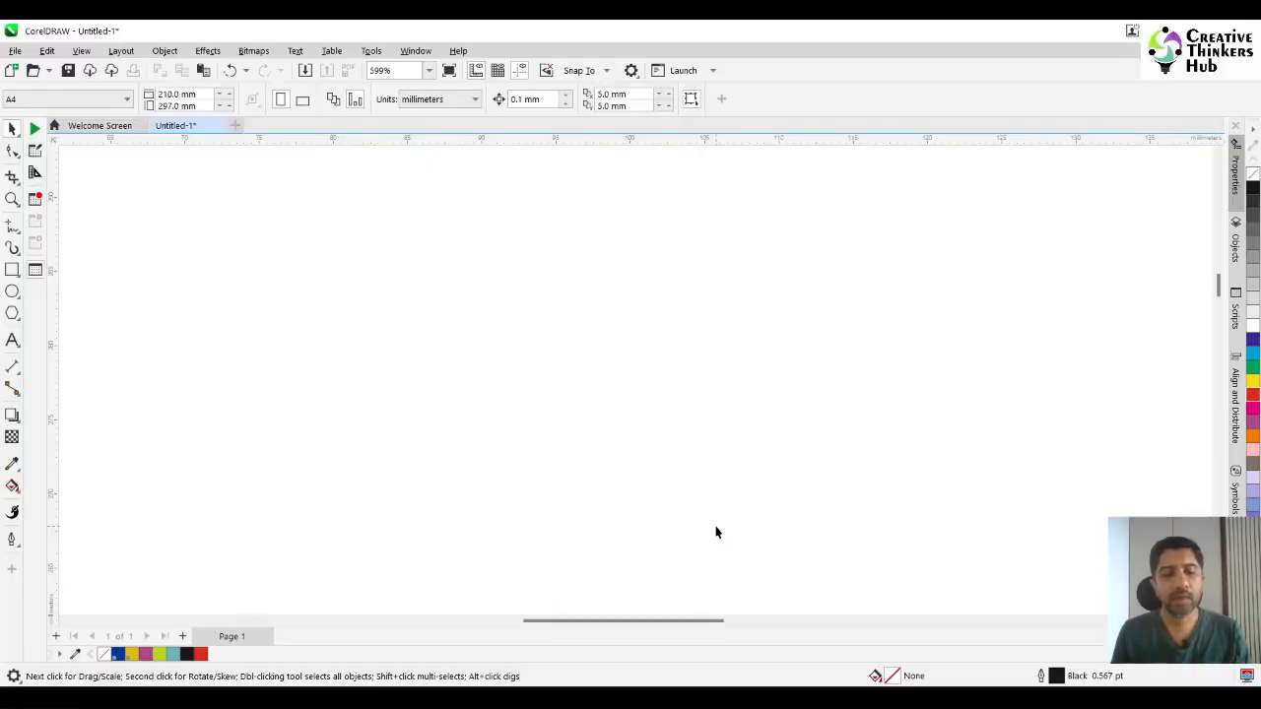
Paste the copied circular badge artwork and the separate human figure onto the page.
key(ctrl+v)
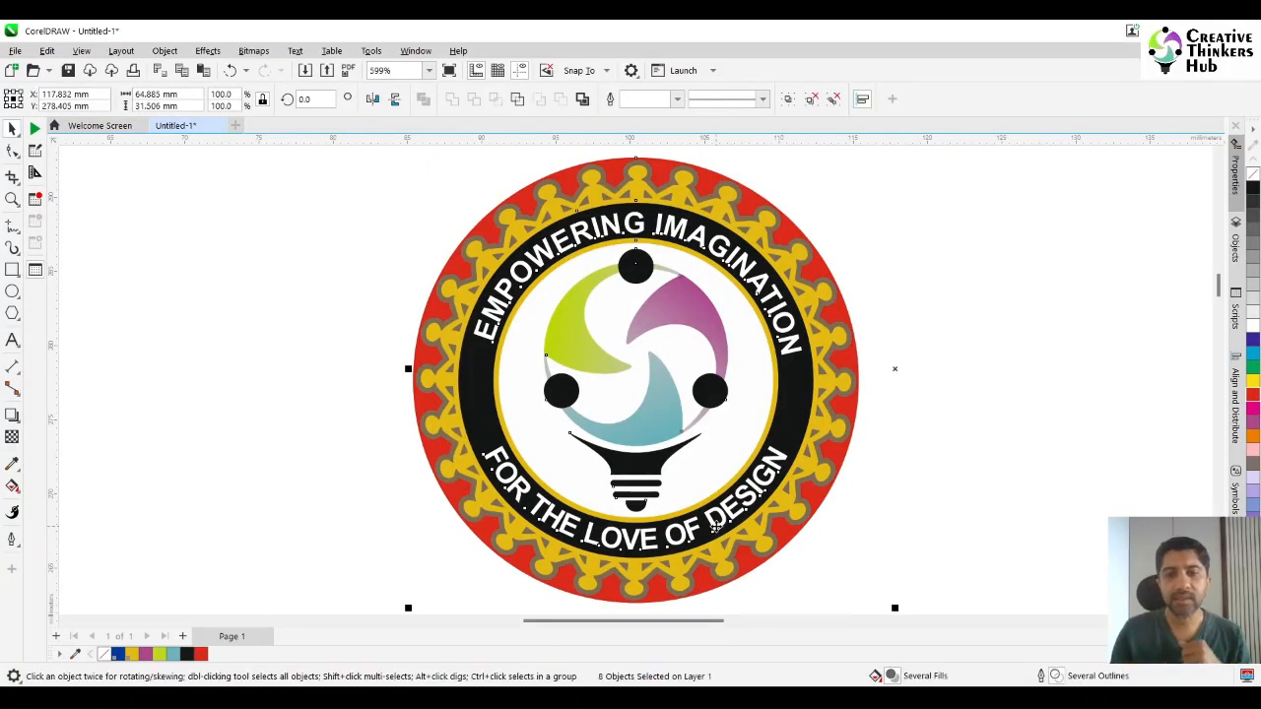
click(998, 477)
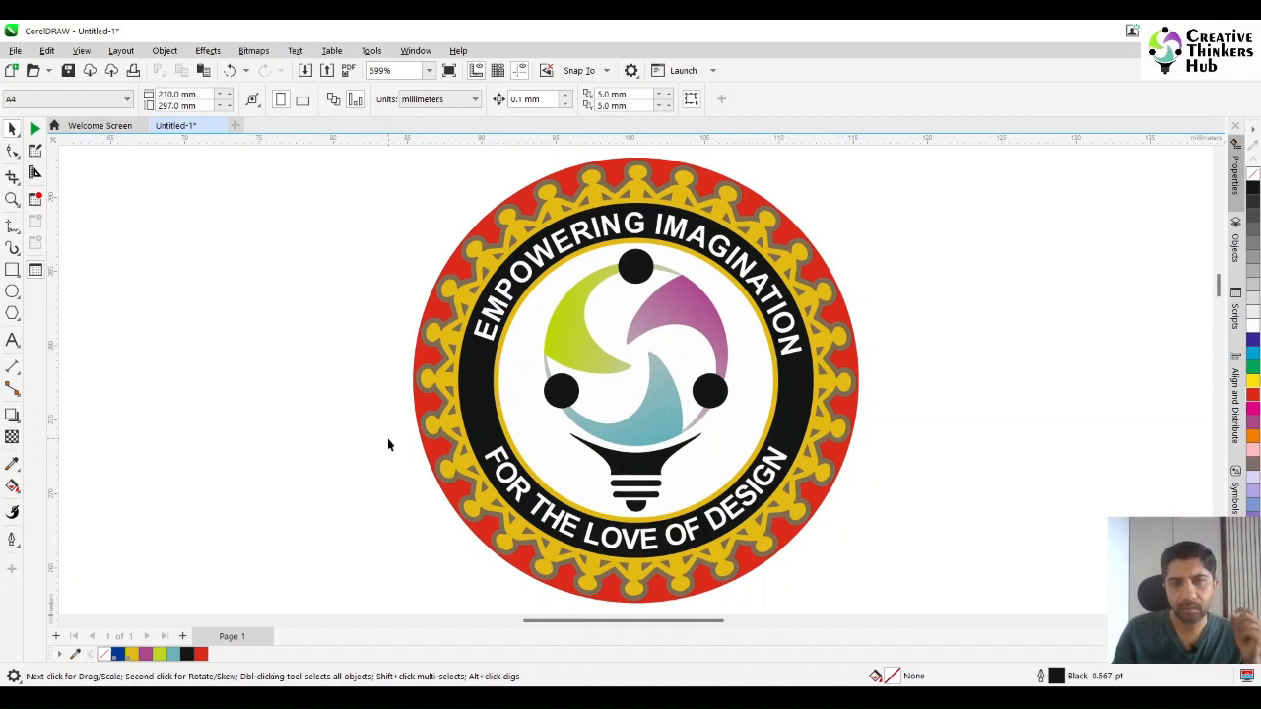
scroll(388, 438, down, 2)
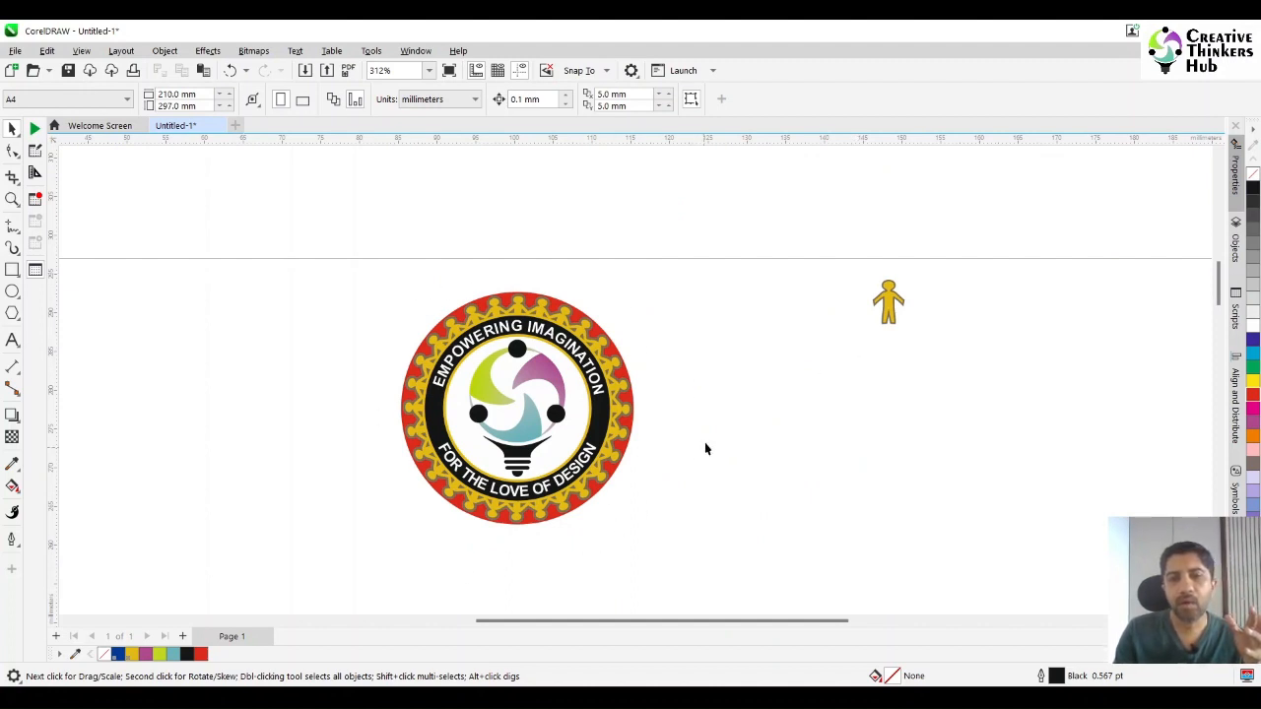
Move the circular badge from page 1 to a newly added page 2 and return to page 1, leaving the human figure there.
drag(348, 268, 706, 545)
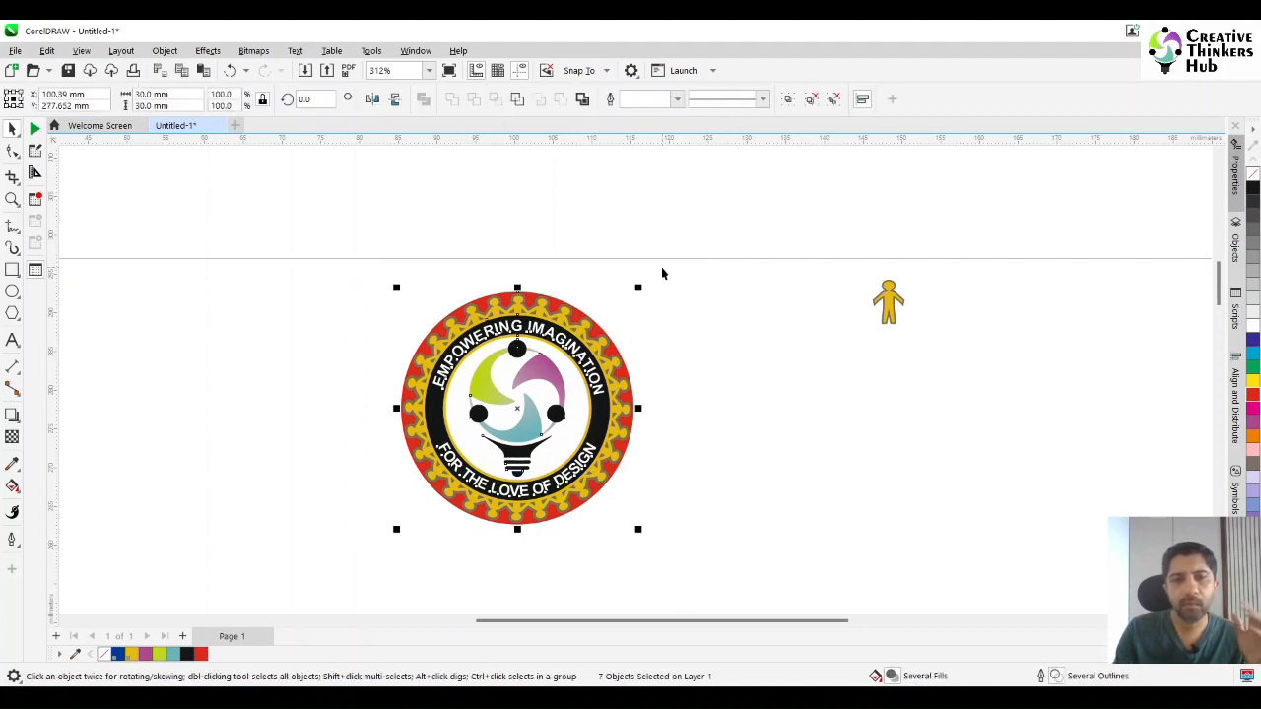
scroll(662, 273, down, 4)
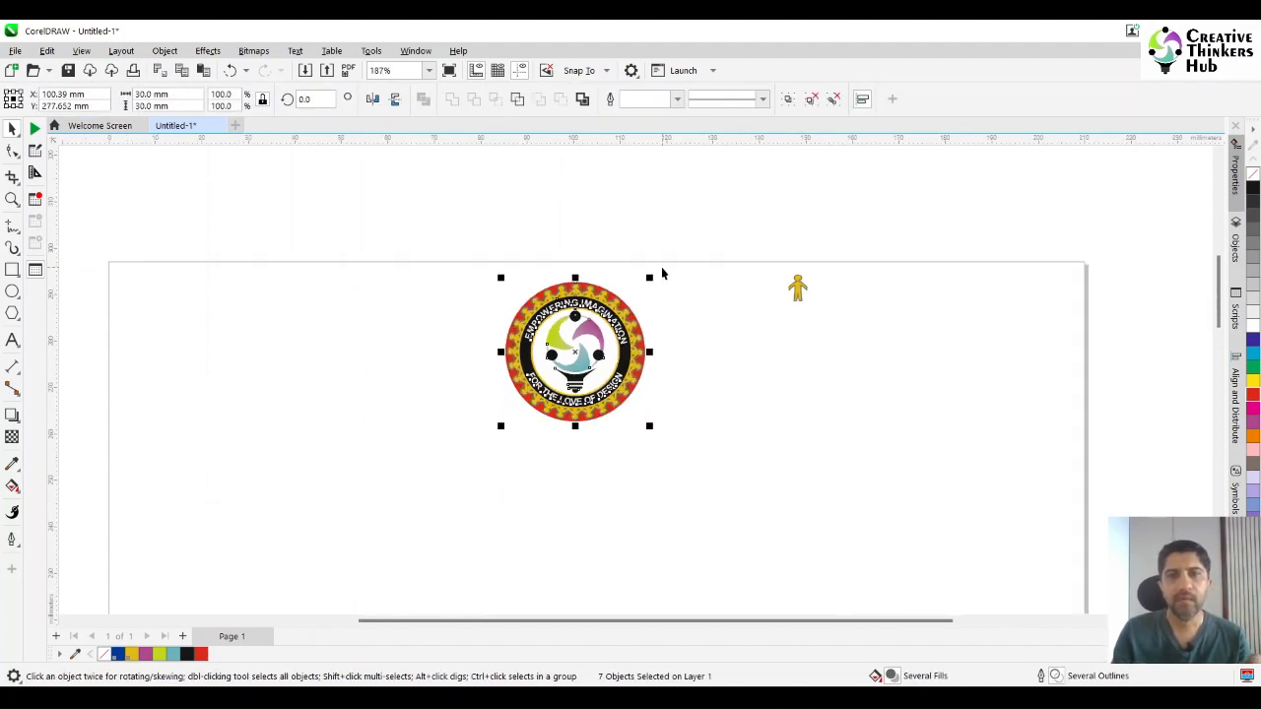
key(Delete)
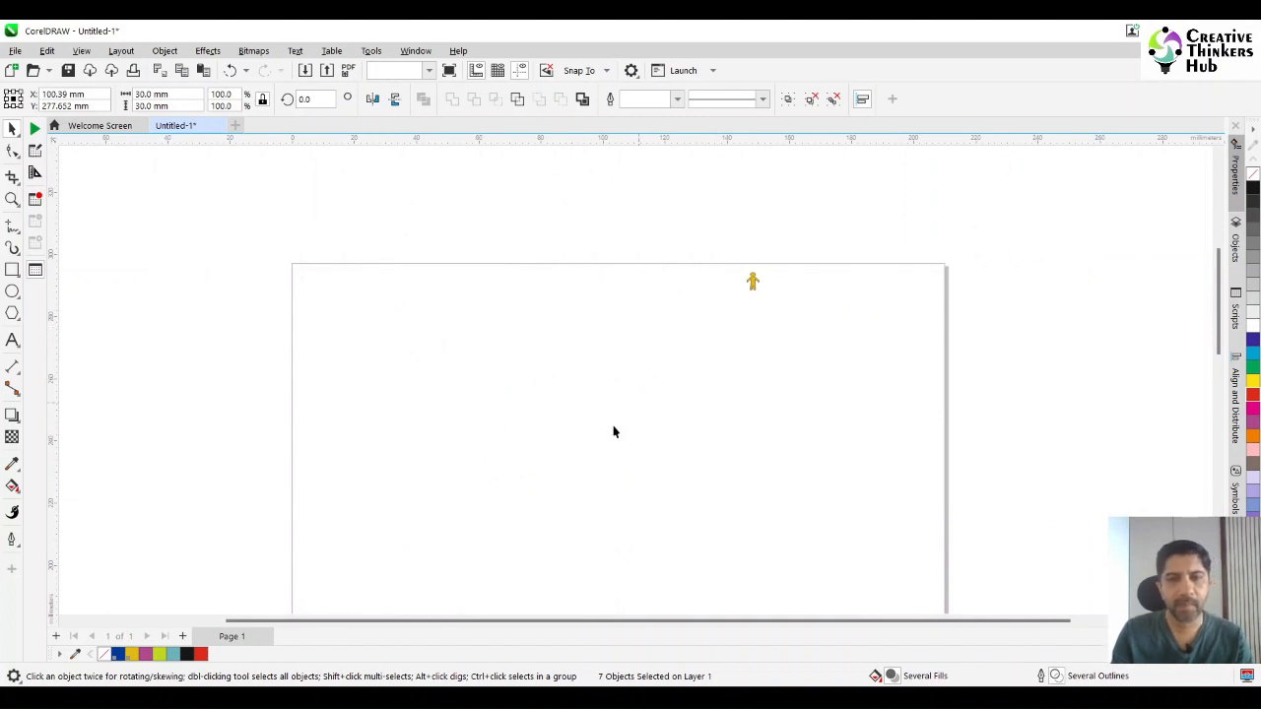
click(182, 636)
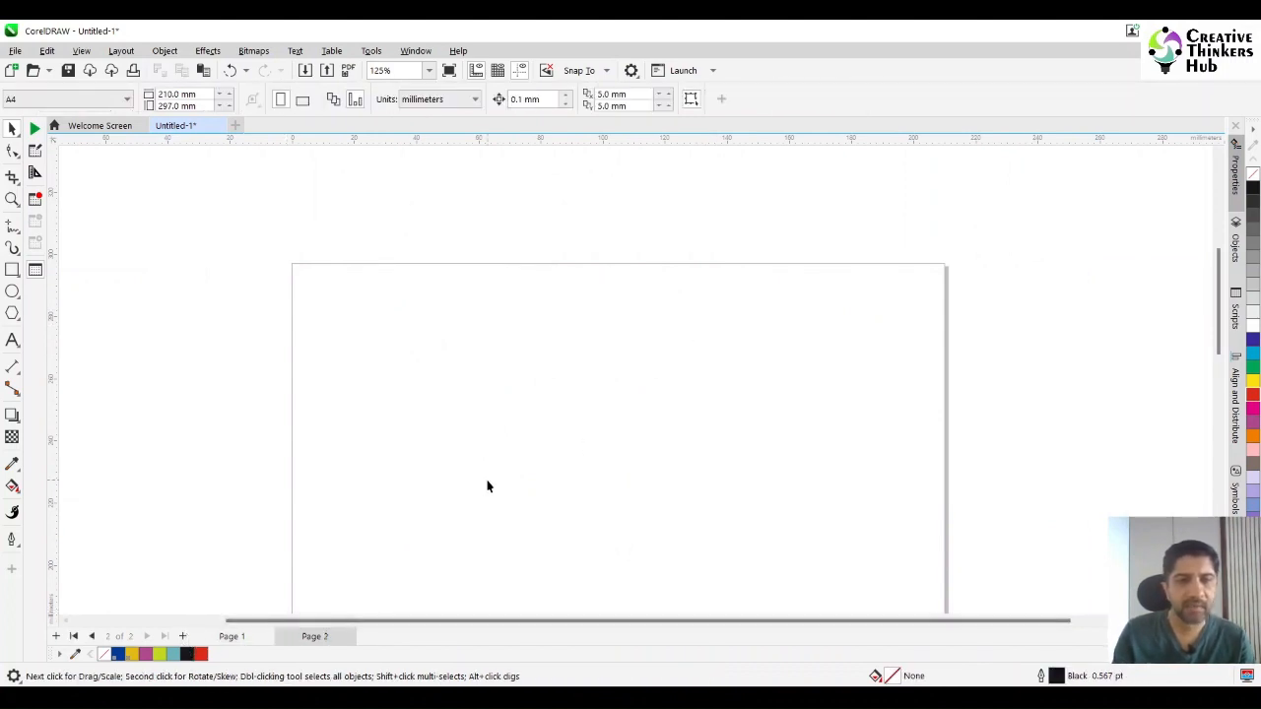
key(ctrl+v)
click(231, 638)
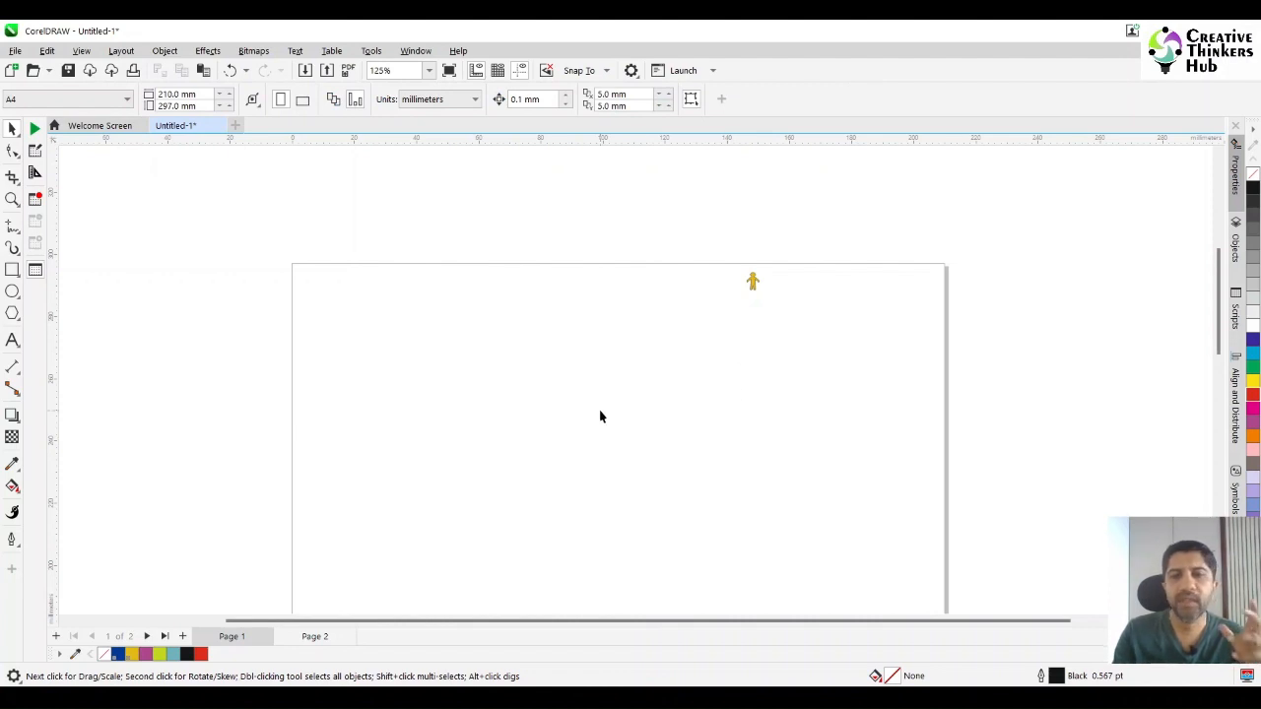
Draw a circle near the upper middle of the page and set its diameter to 30 mm.
click(752, 284)
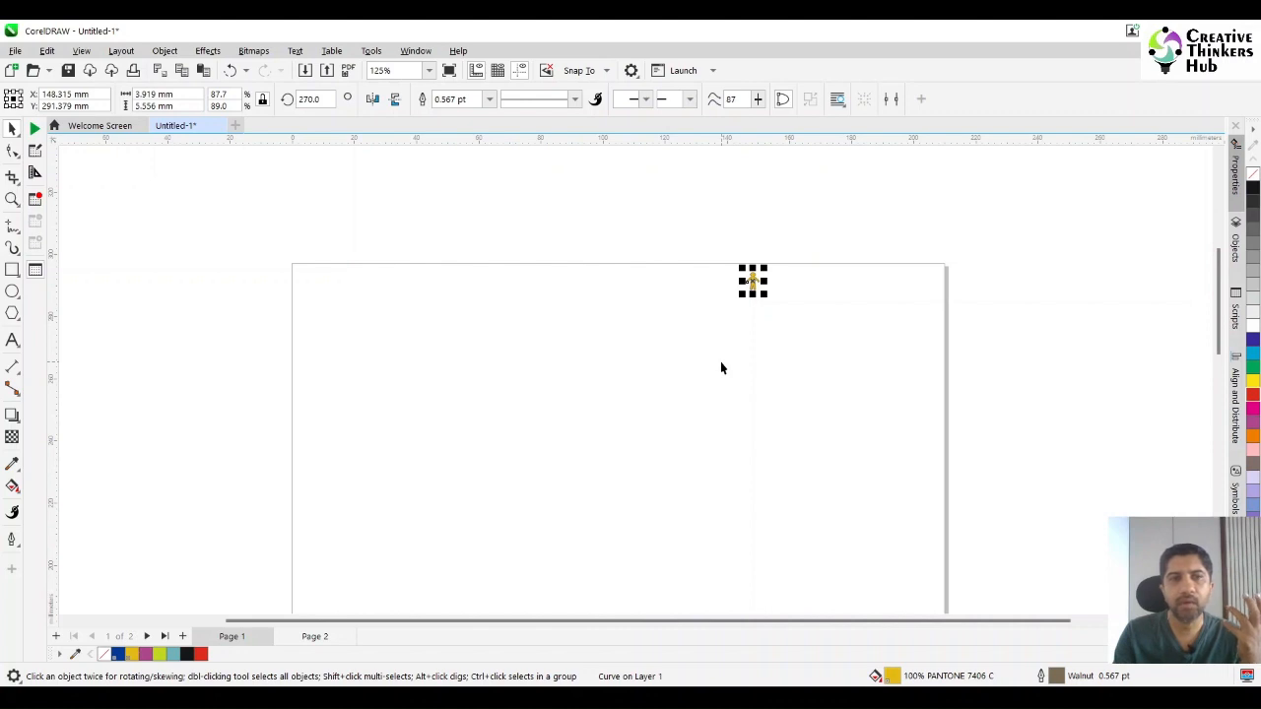
click(721, 363)
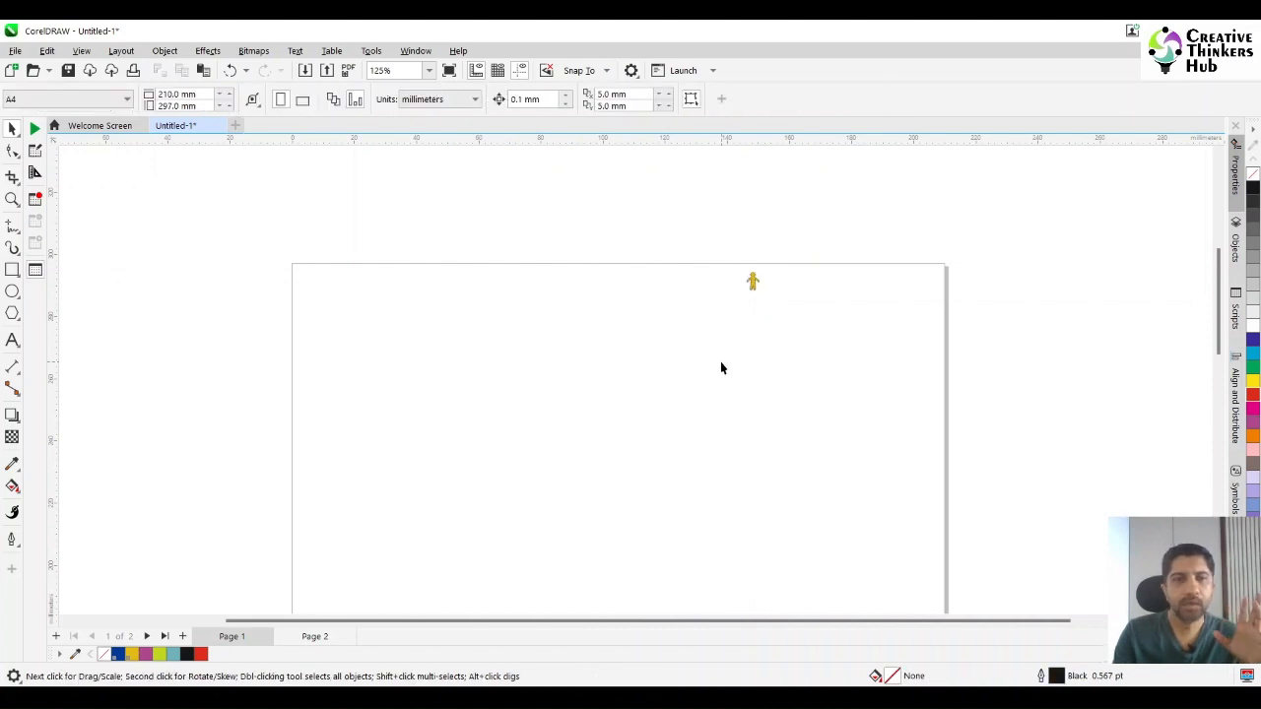
click(12, 291)
drag(539, 328, 651, 409)
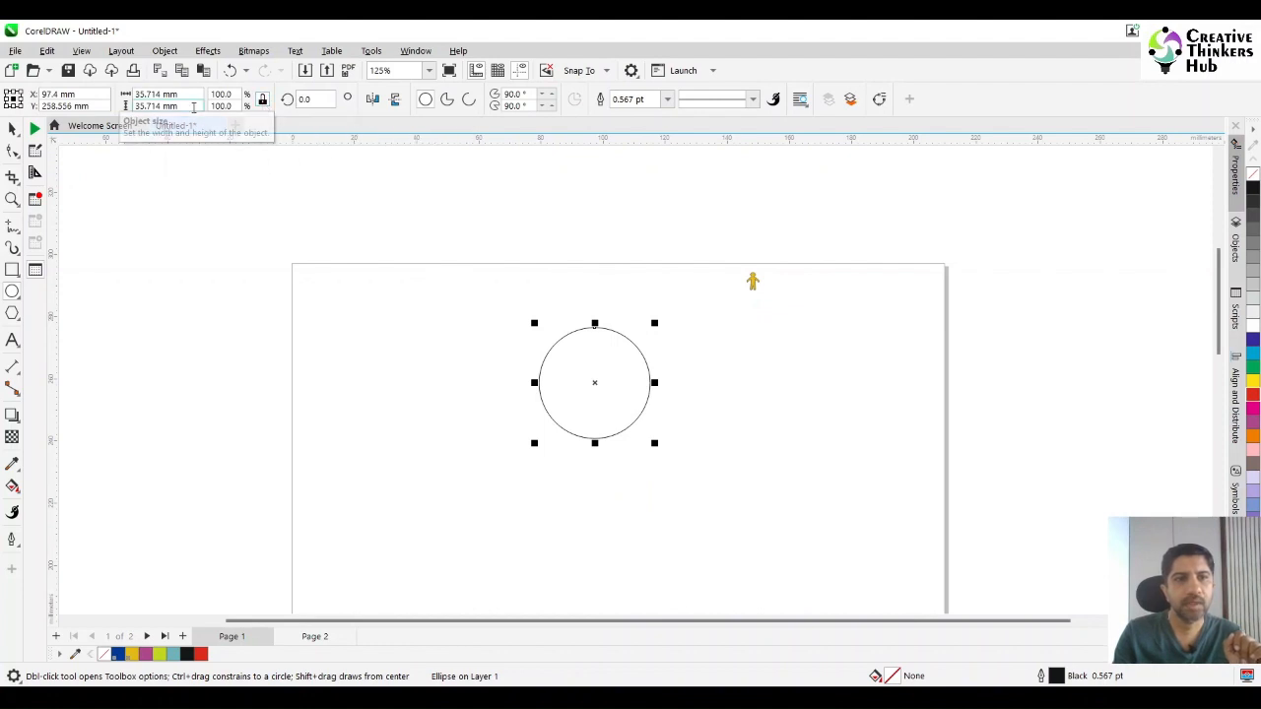
double_click(193, 95)
text(30)
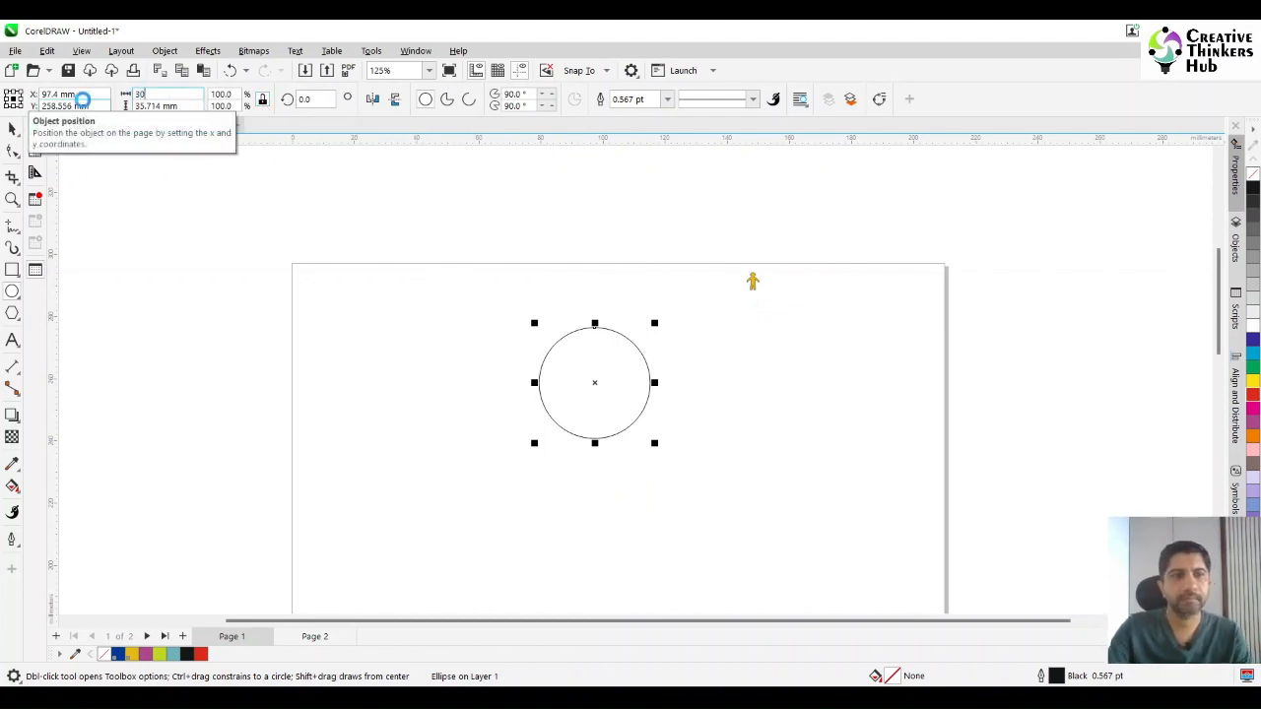
click(83, 99)
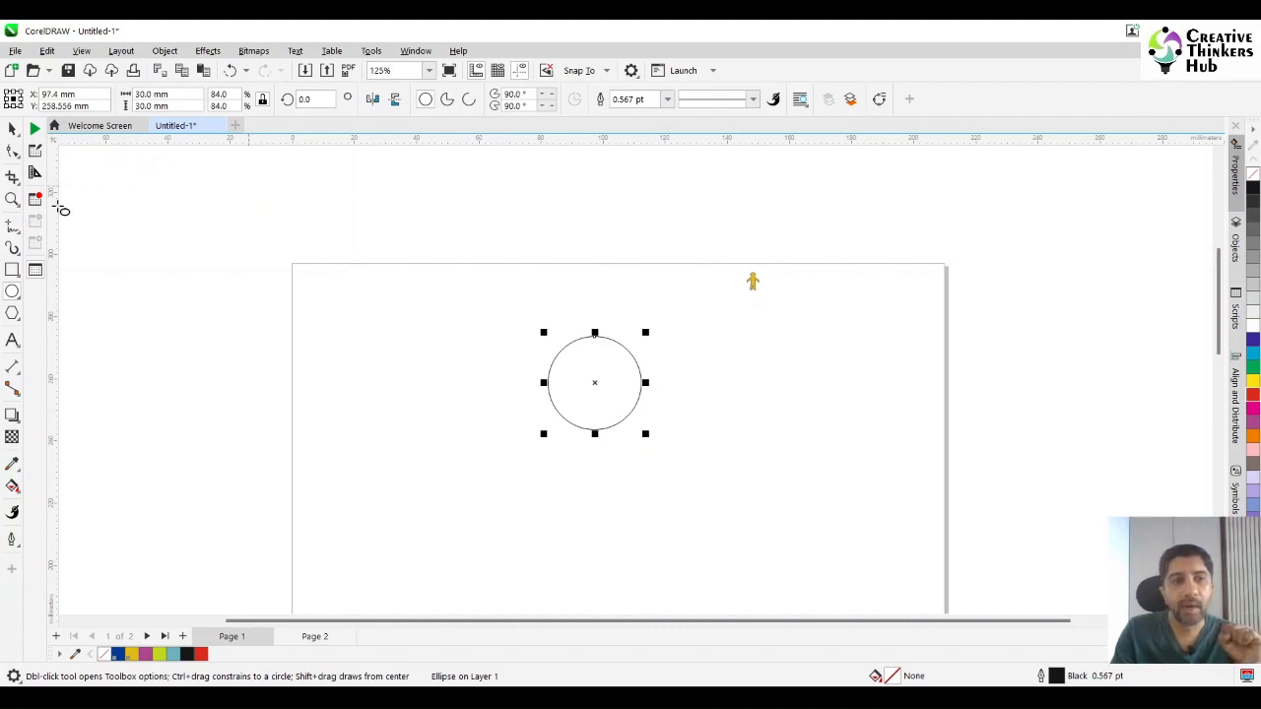
Measure the human figure's full height and its head-to-crotch height with a temporary rectangle, and delete the rectangle.
click(12, 199)
drag(700, 260, 803, 314)
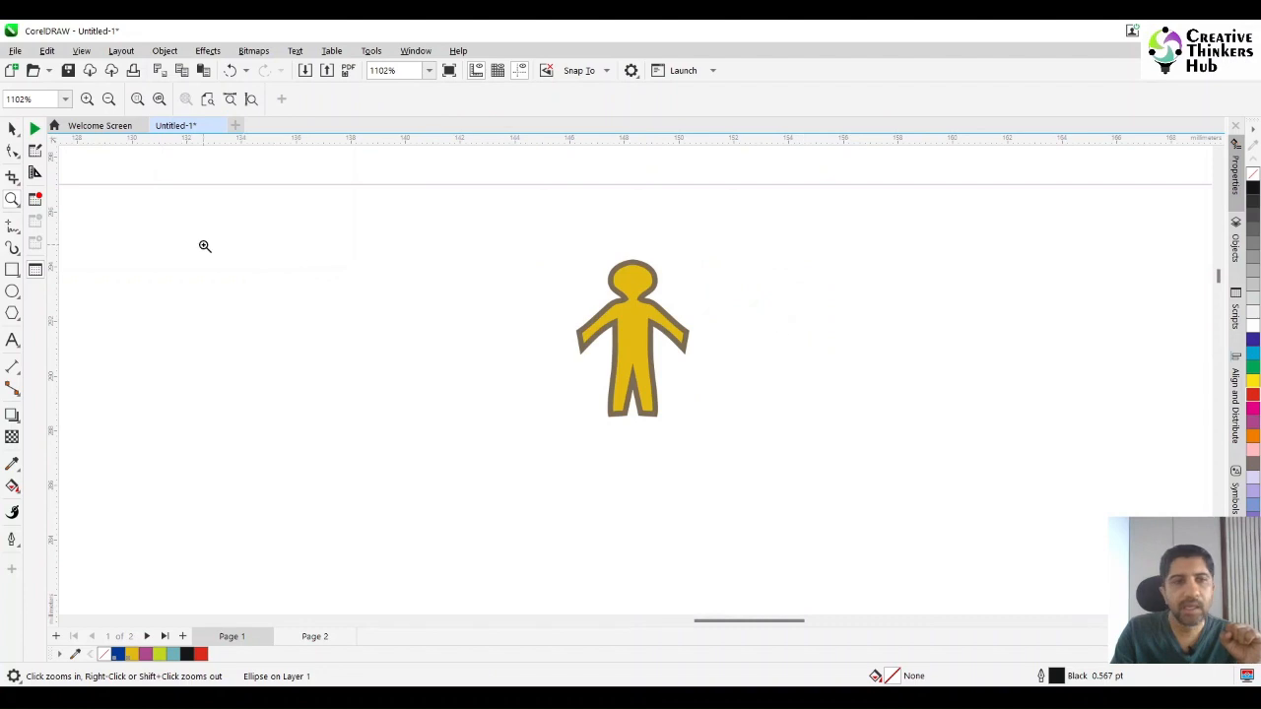
click(12, 129)
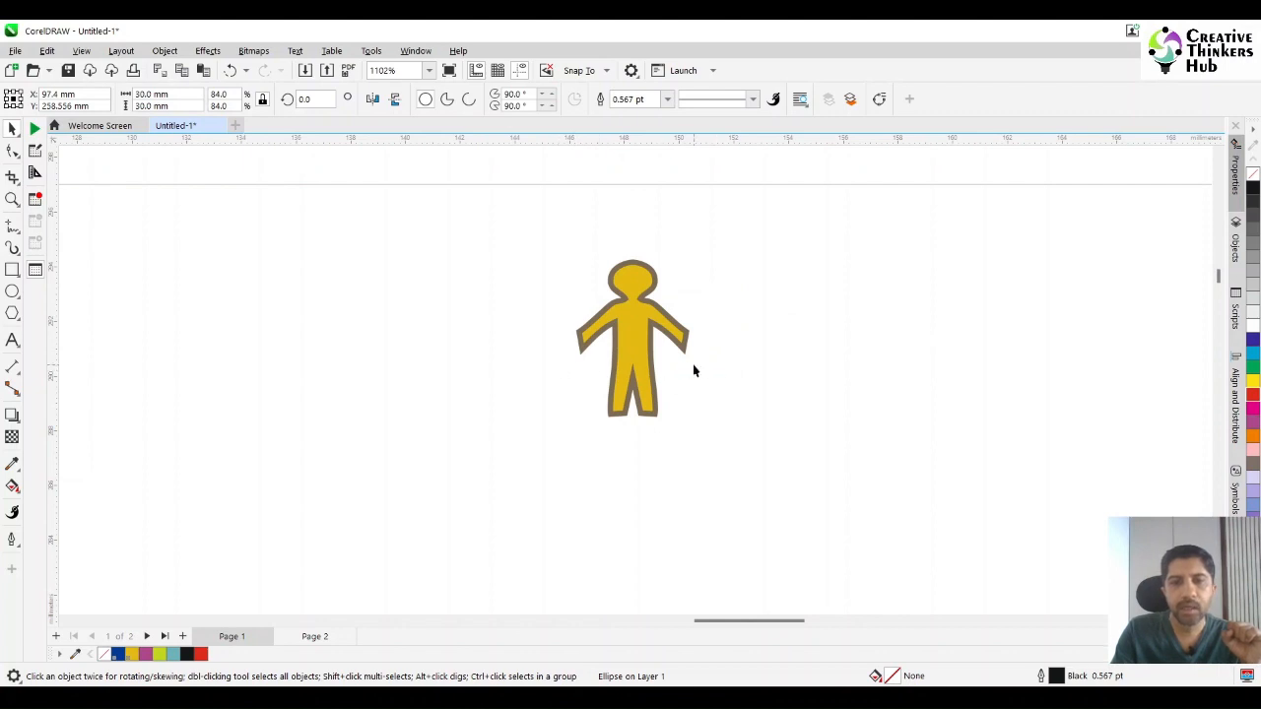
click(12, 199)
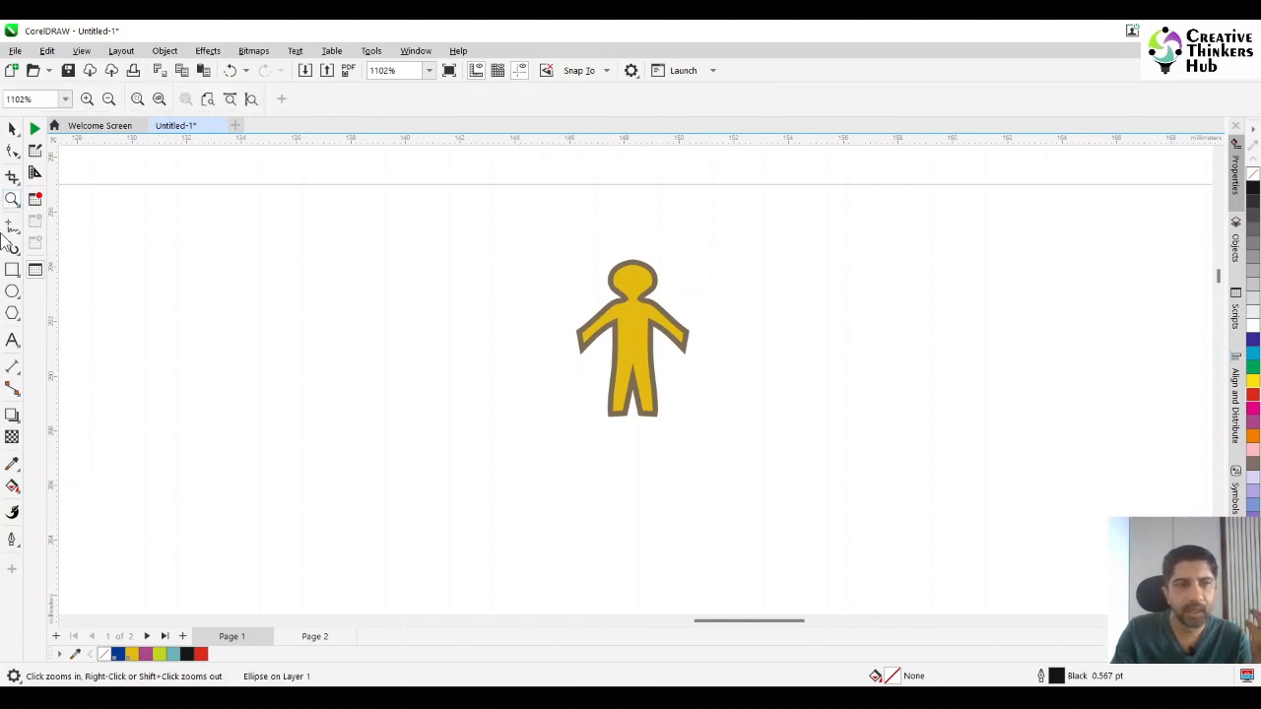
click(12, 272)
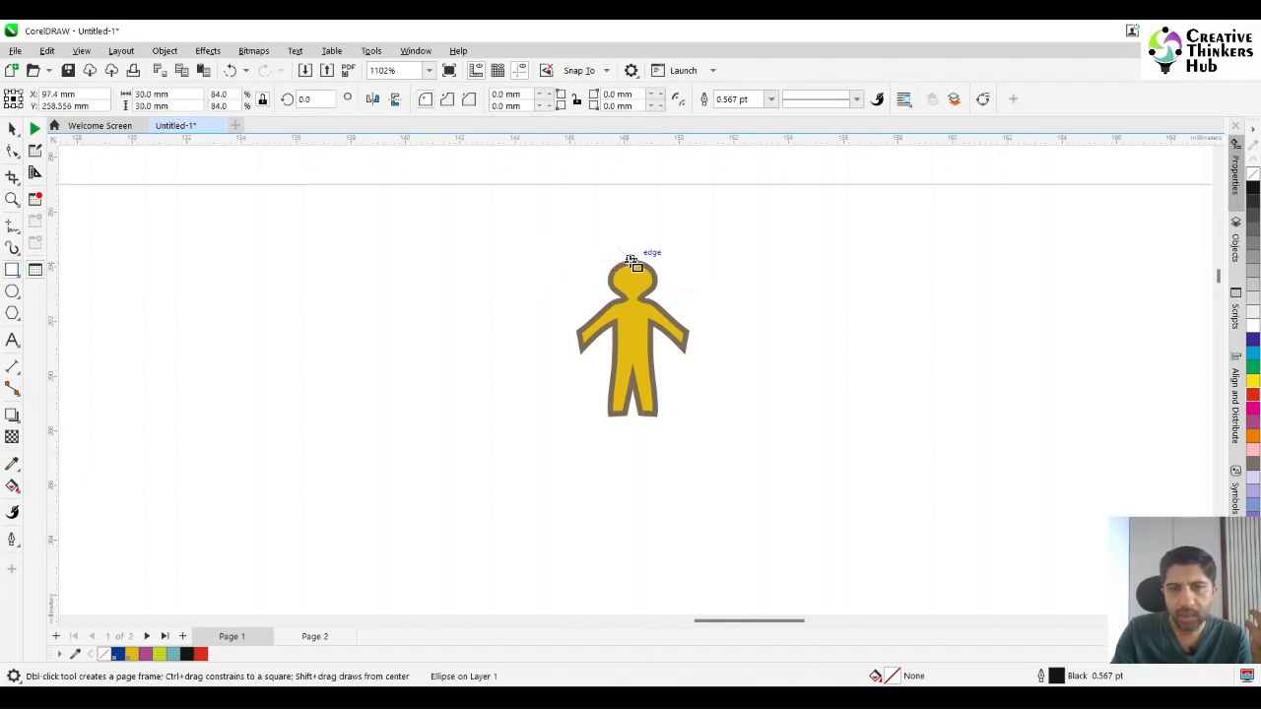
mouse_move(633, 264)
mouse_down()
mouse_move(661, 349)
mouse_move(651, 356)
mouse_up()
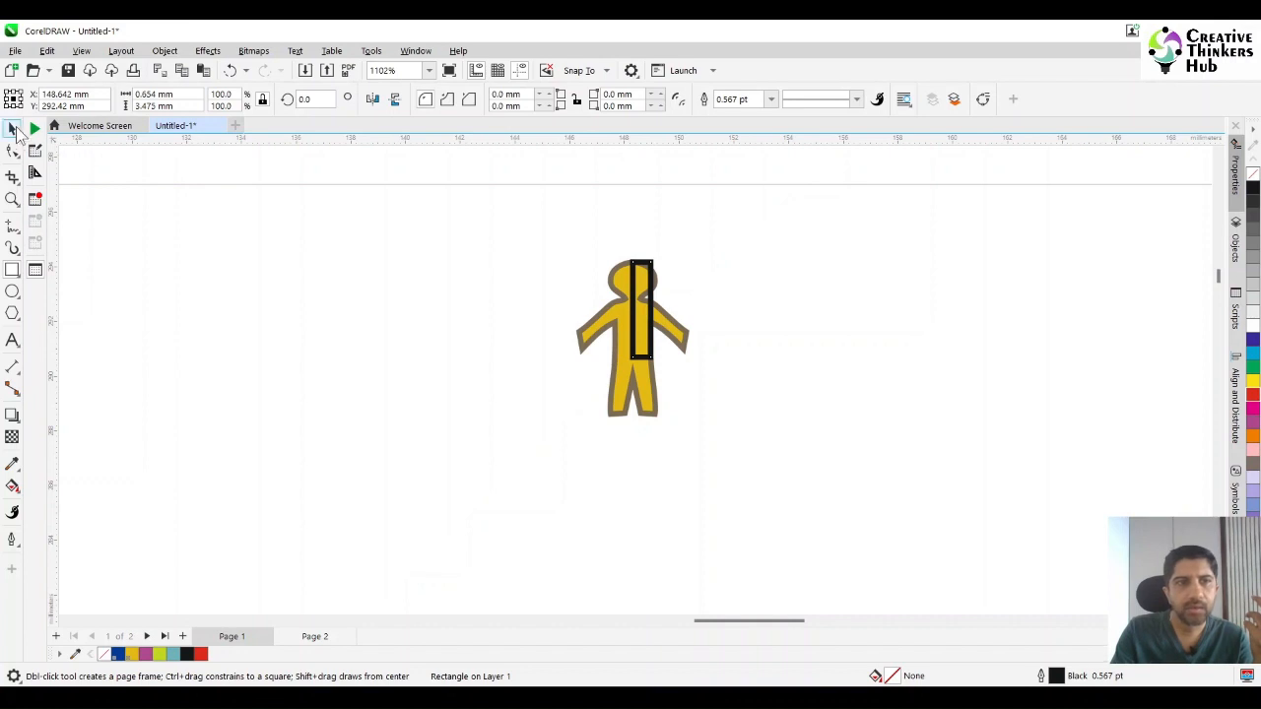
click(12, 129)
drag(657, 310, 560, 321)
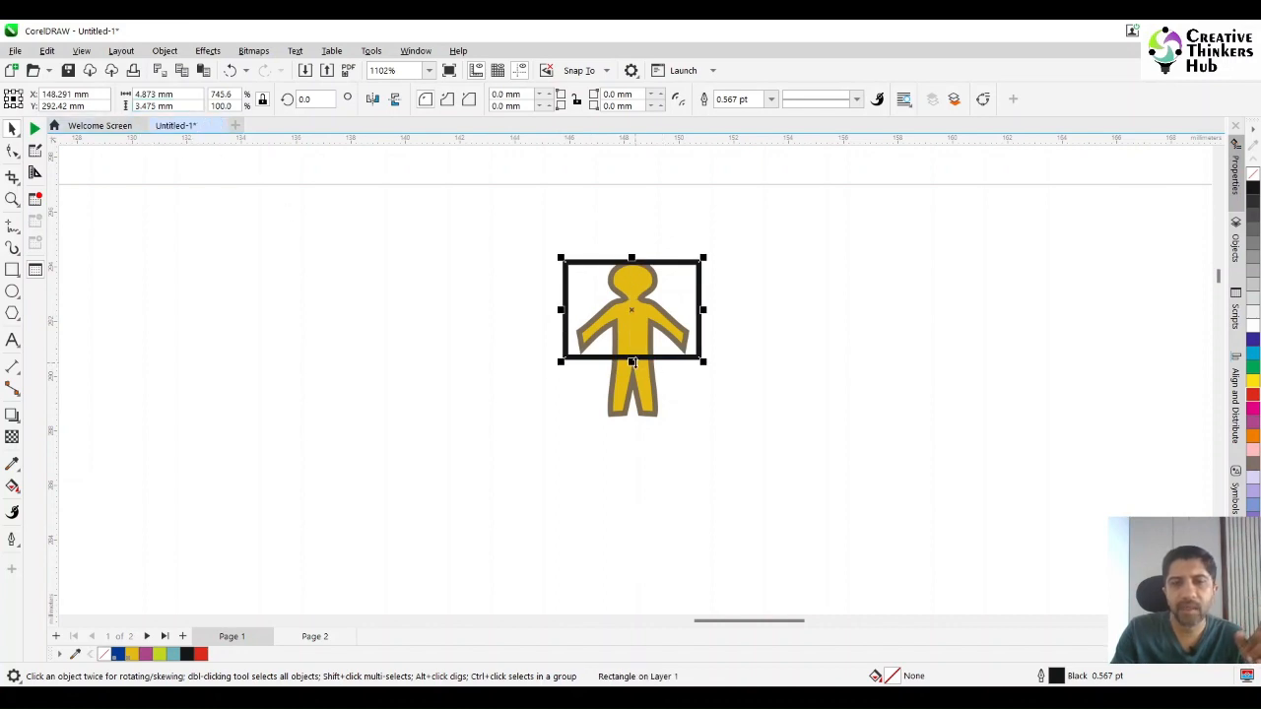
drag(632, 362, 623, 417)
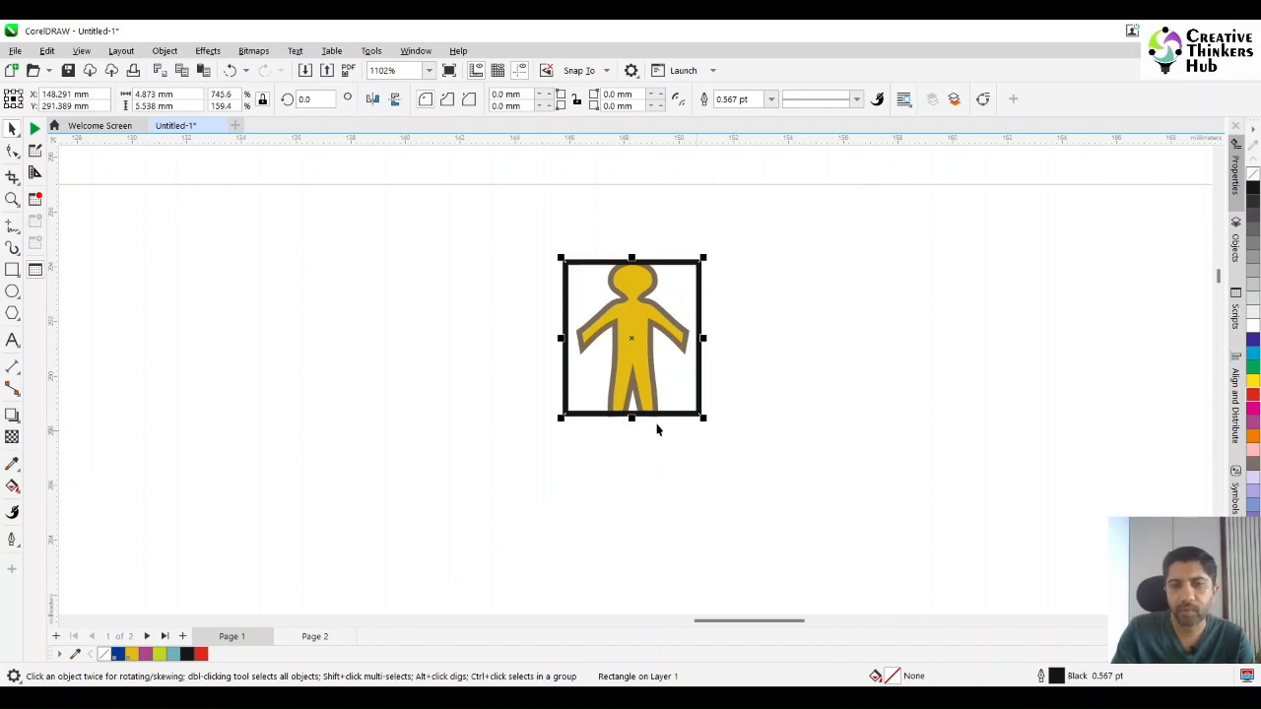
drag(631, 416, 637, 362)
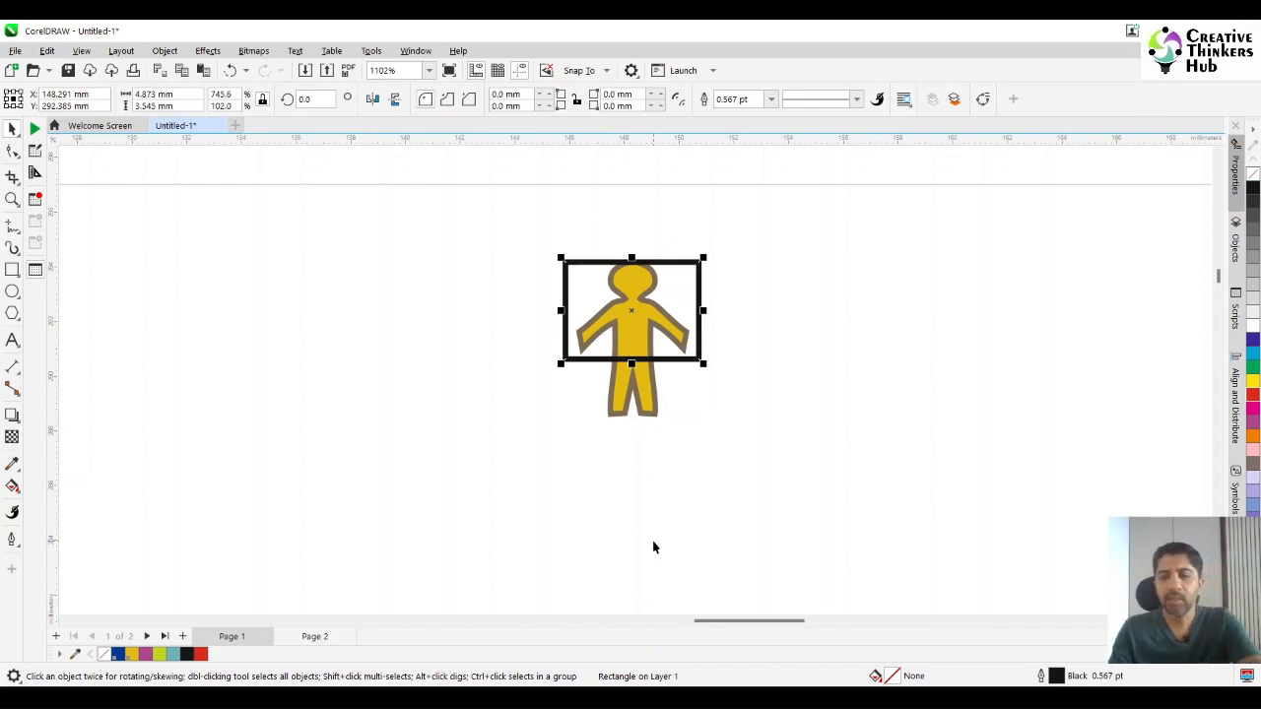
key(Delete)
key(F4)
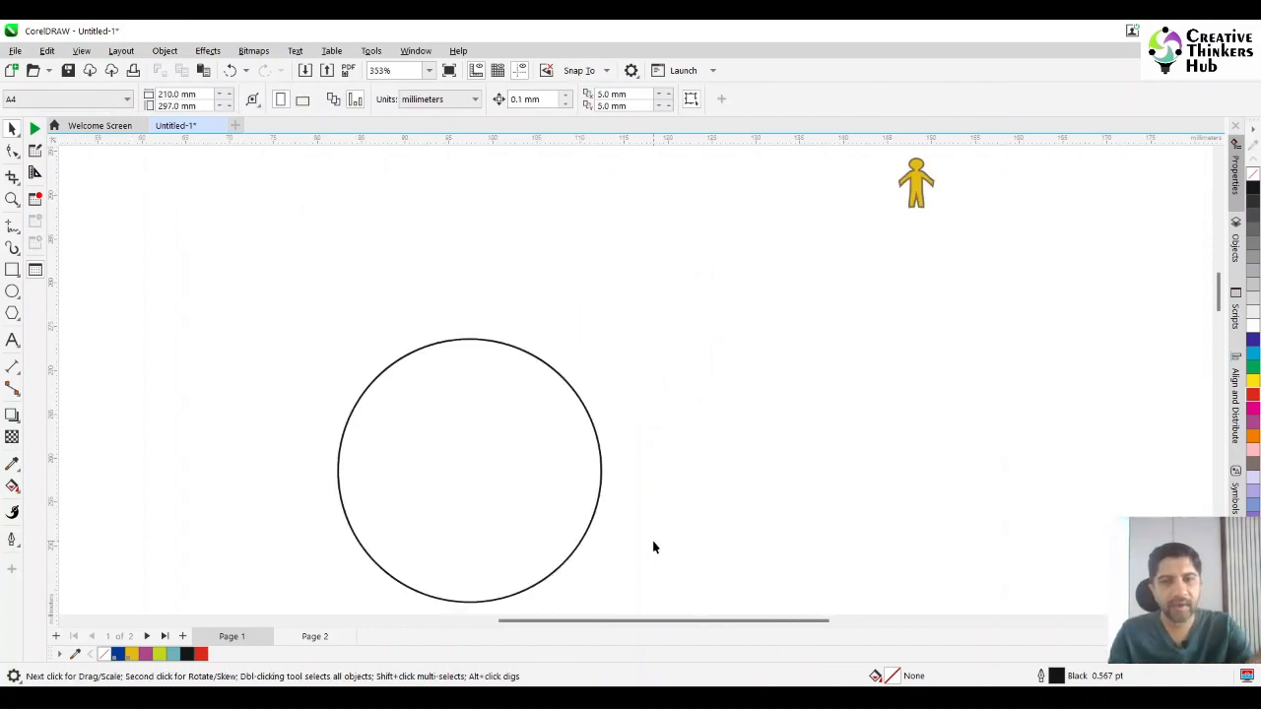
Create a concentric copy of the 30 mm circle with a diameter of 23 mm.
click(507, 522)
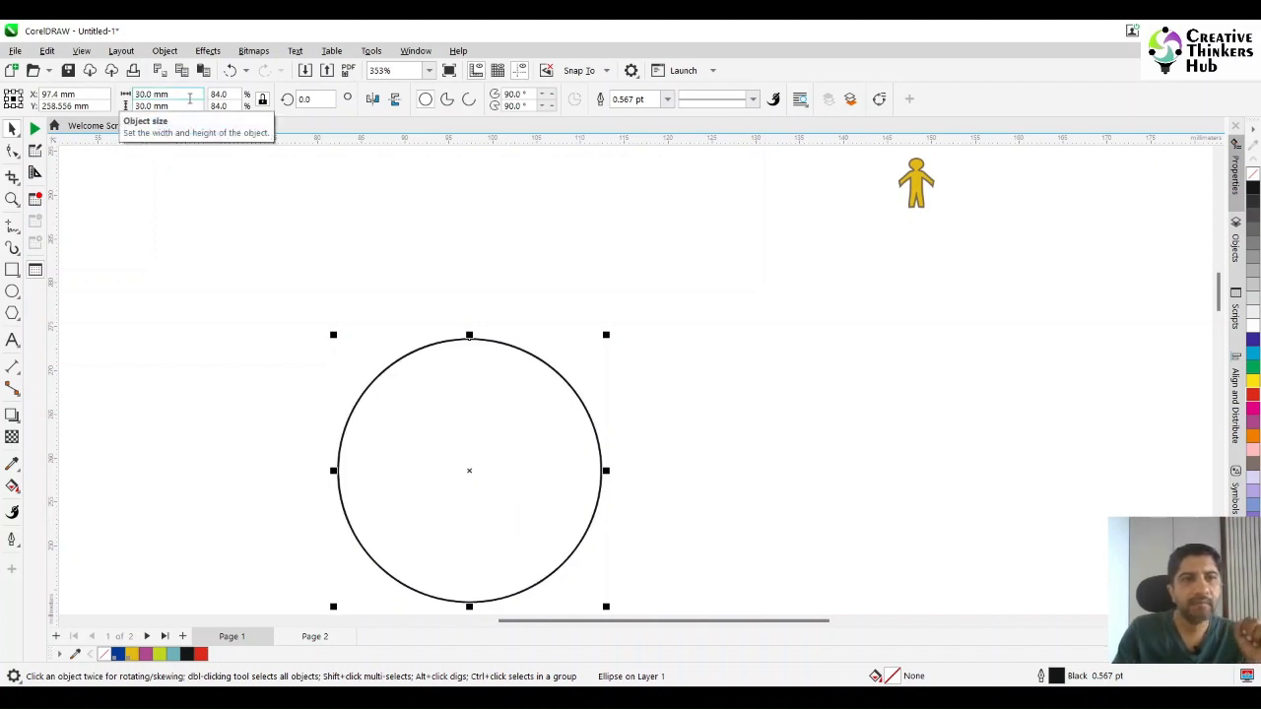
click(191, 99)
text(23)
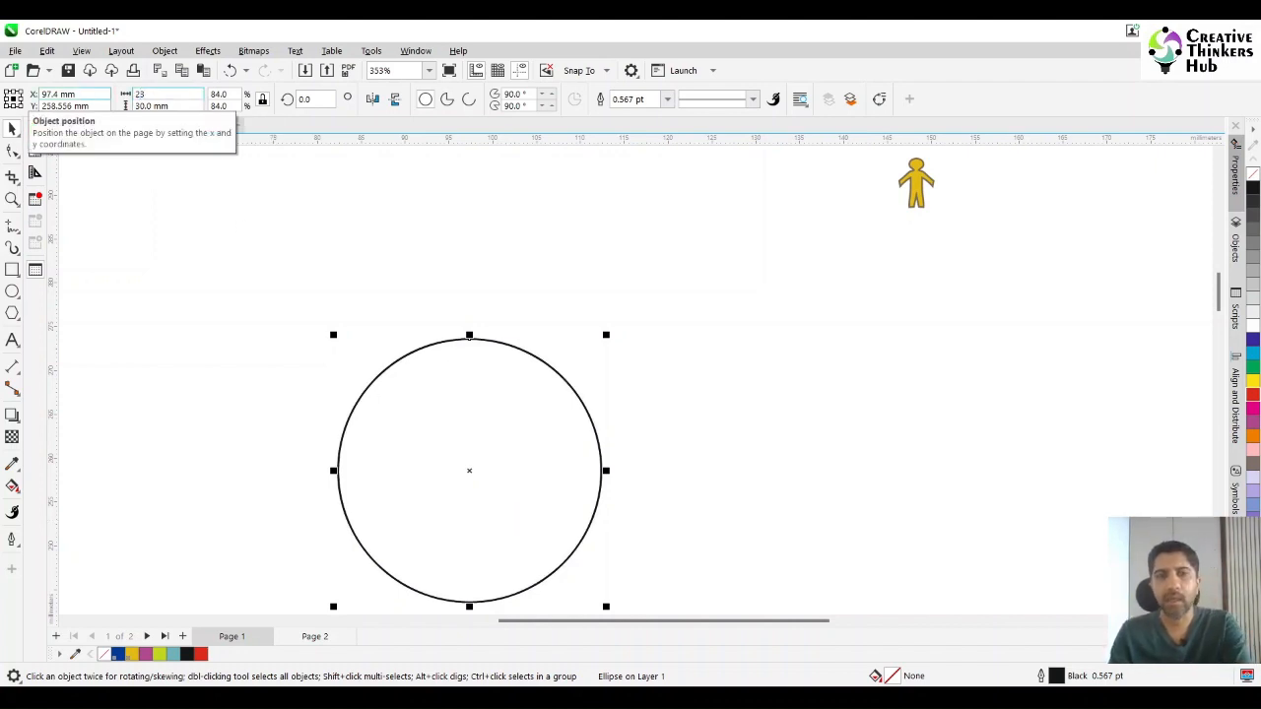
key(Return)
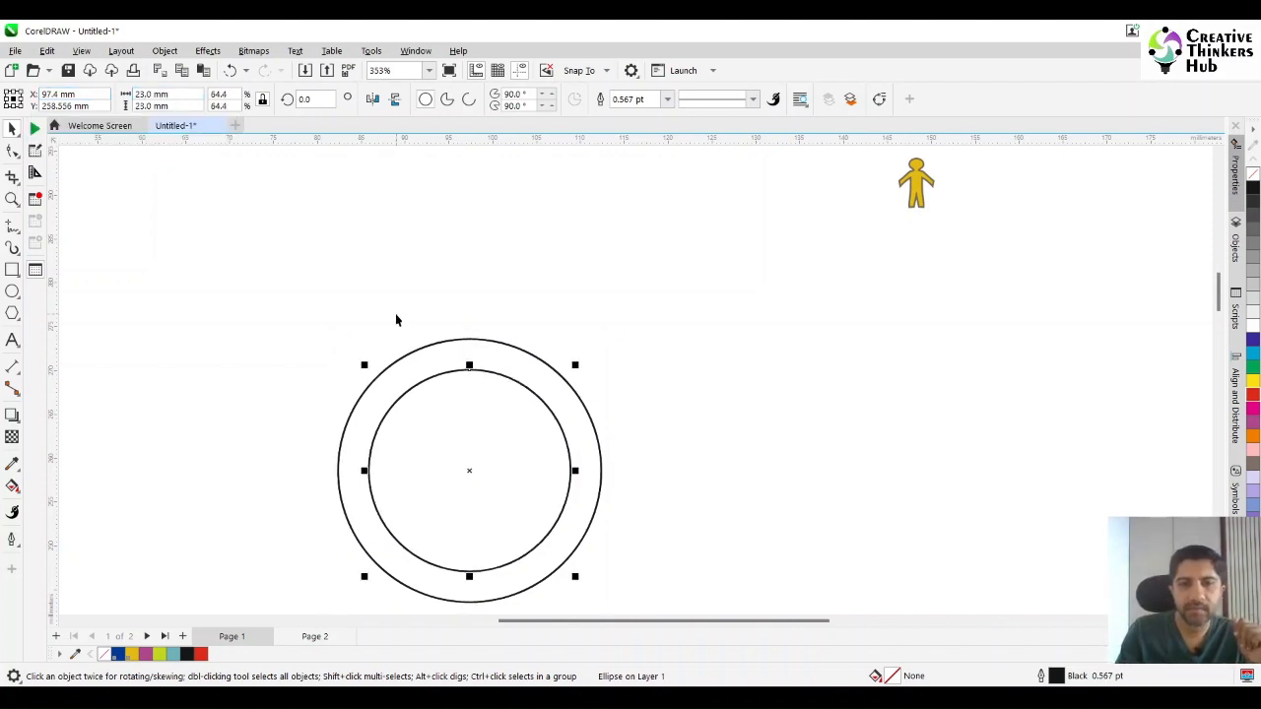
click(738, 389)
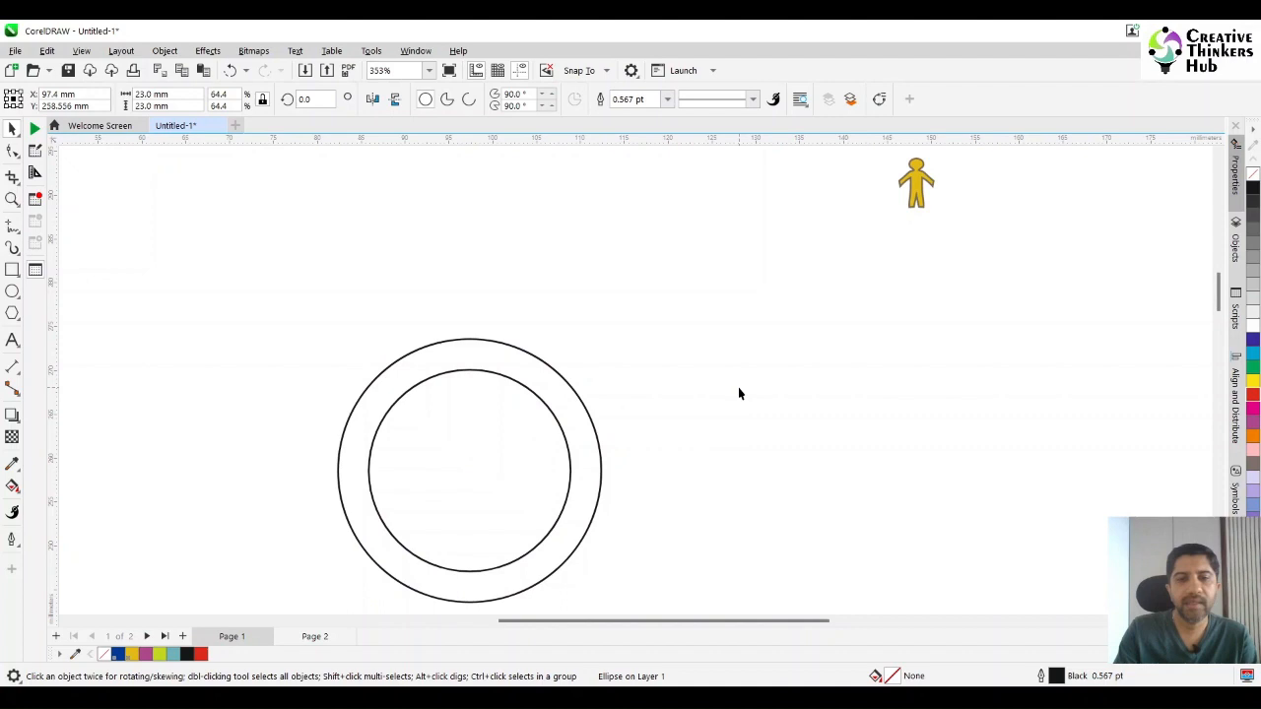
Trim the 30 mm circle with the 23 mm circle to form a ring, keeping the inner circle.
click(577, 413)
shift+click(517, 453)
key(Escape)
click(495, 457)
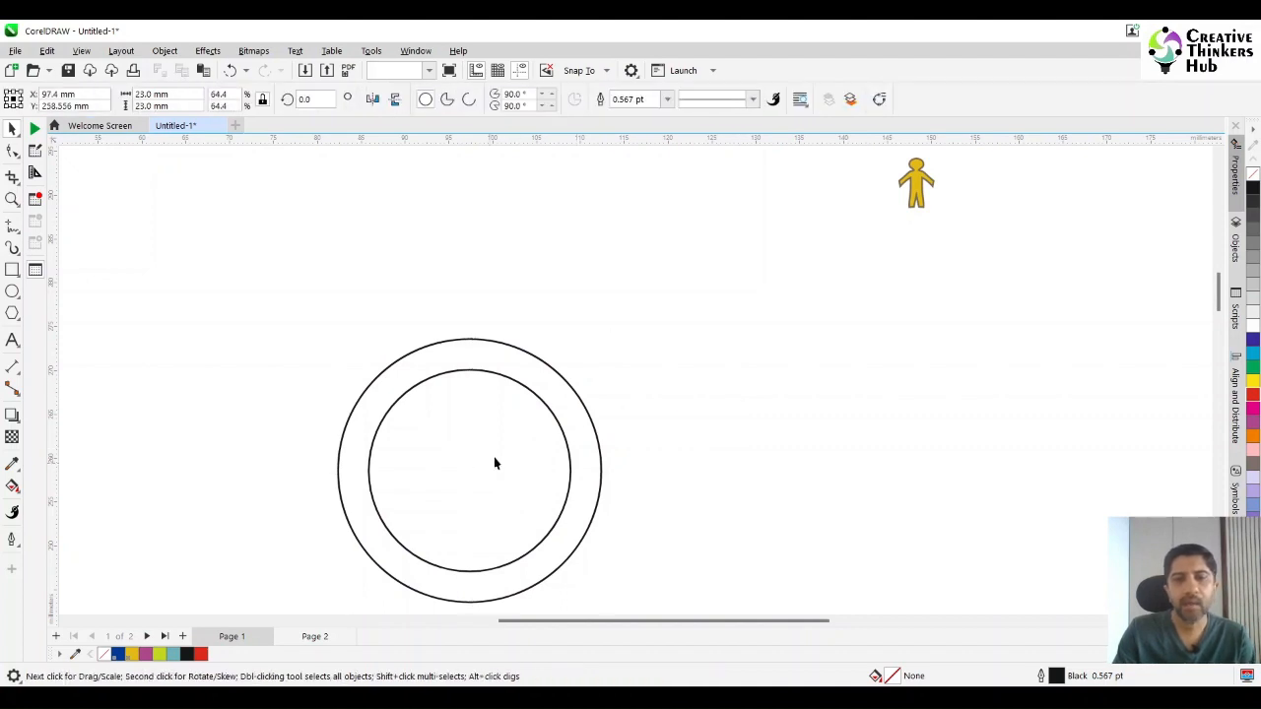
shift+click(542, 359)
click(473, 98)
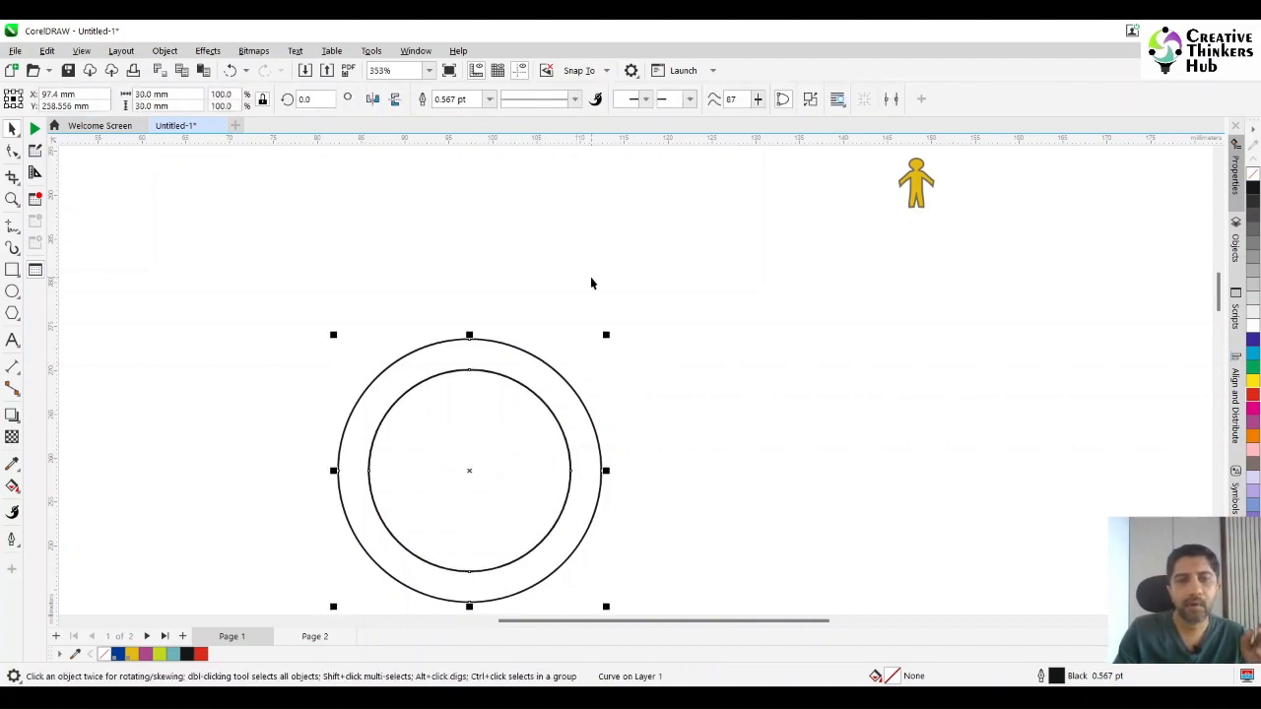
click(647, 342)
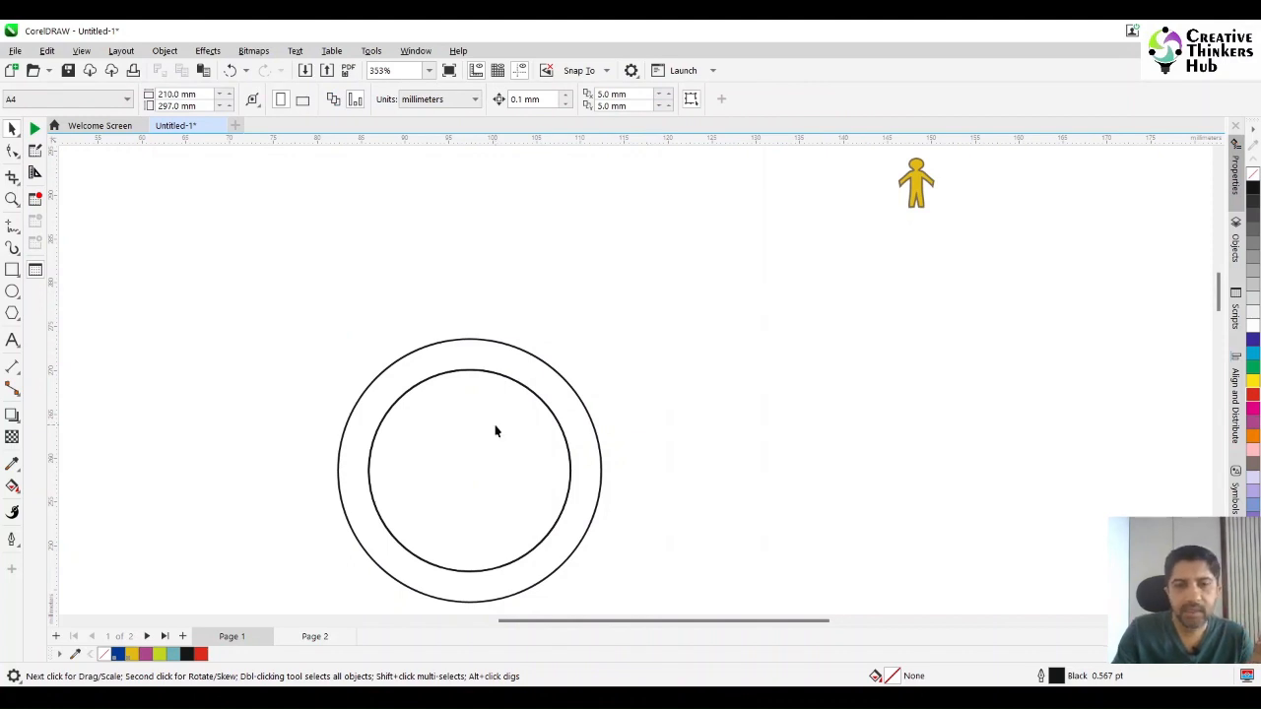
Give the outer ring a red outline.
click(515, 362)
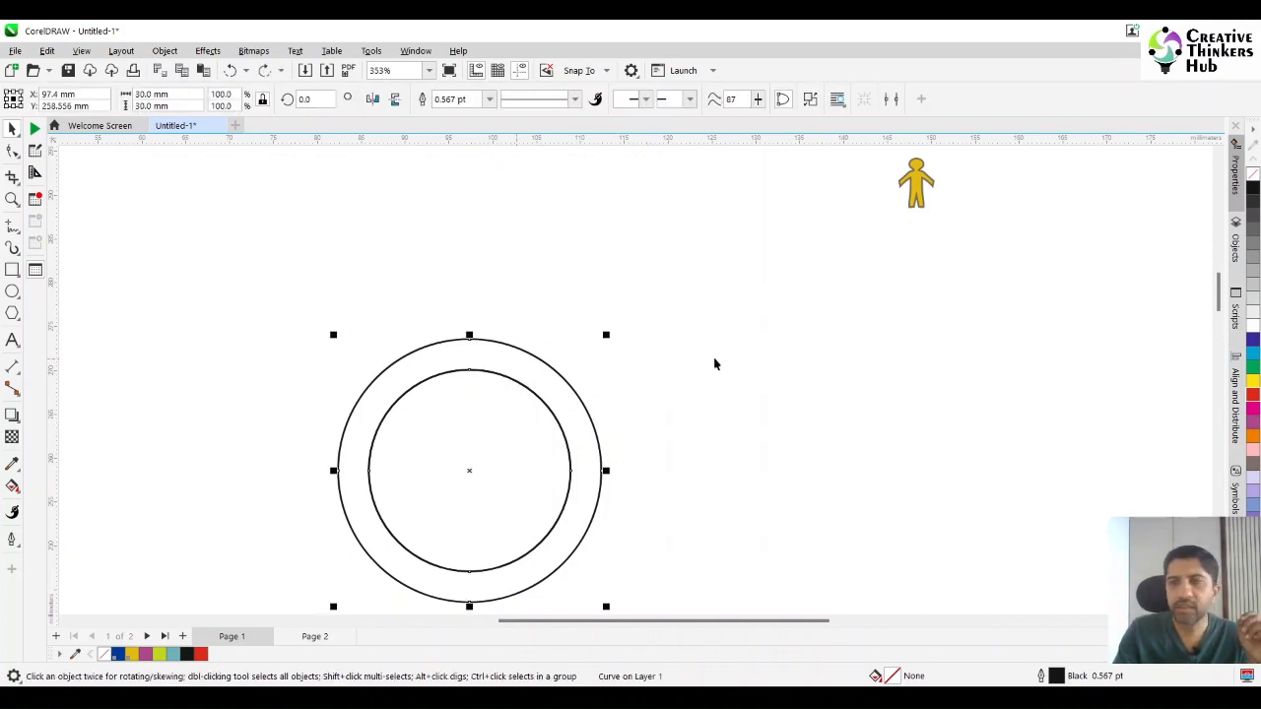
right_click(1253, 396)
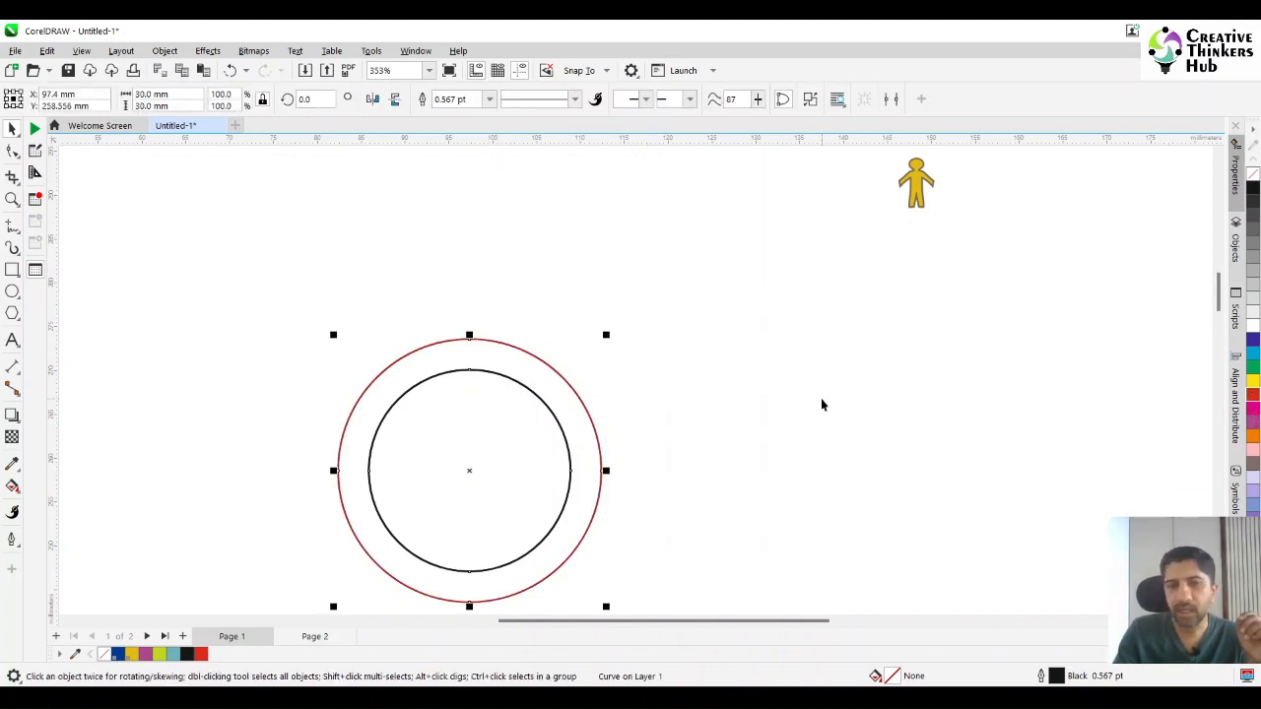
click(820, 399)
Shift the inner circle aside to check that it is separate from the ring, and undo the move.
drag(487, 454, 609, 495)
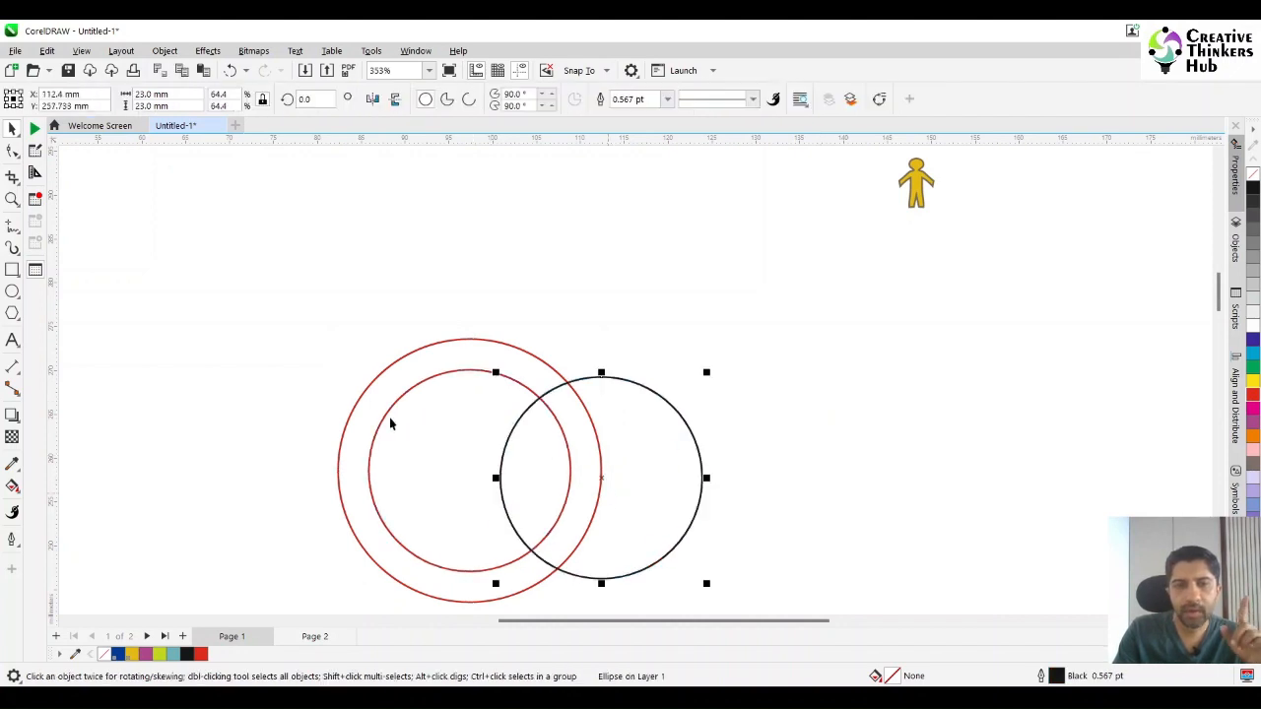
key(ctrl+z)
click(575, 302)
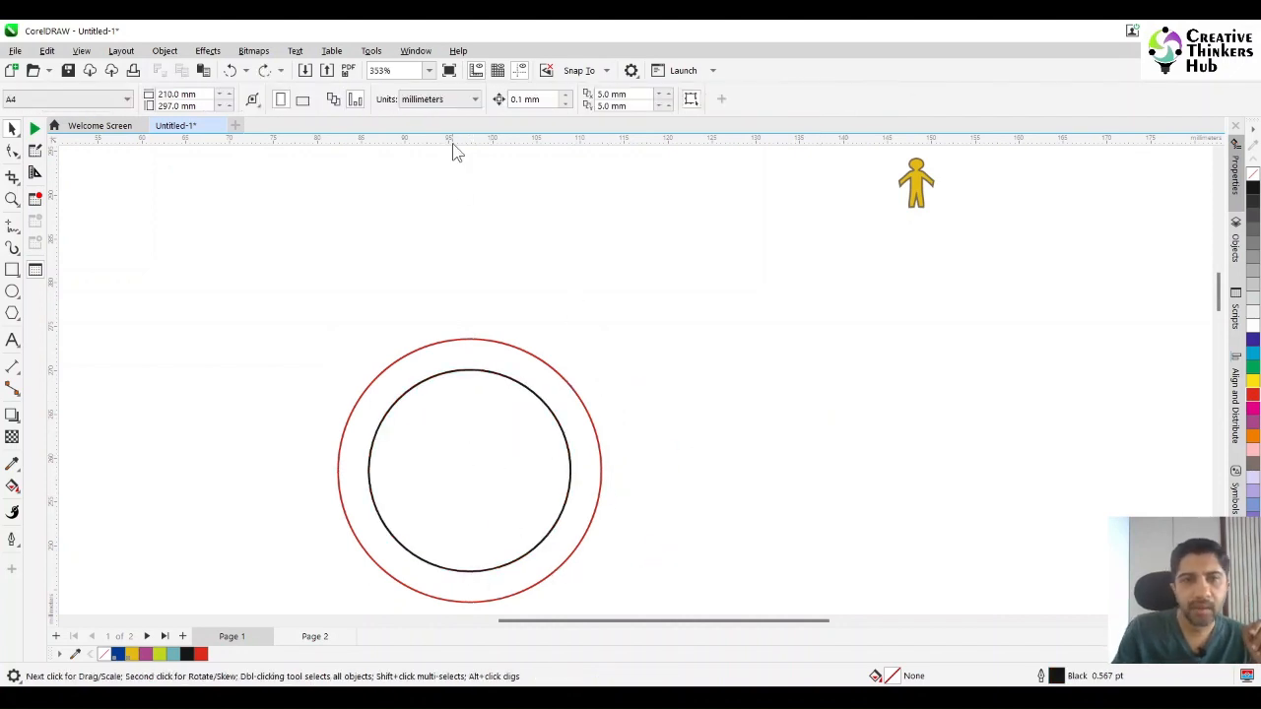
Draw a horizontal 2-point line about 42 mm long through the middle of the circles and centre it on the ring.
click(12, 225)
click(54, 243)
drag(306, 474, 679, 470)
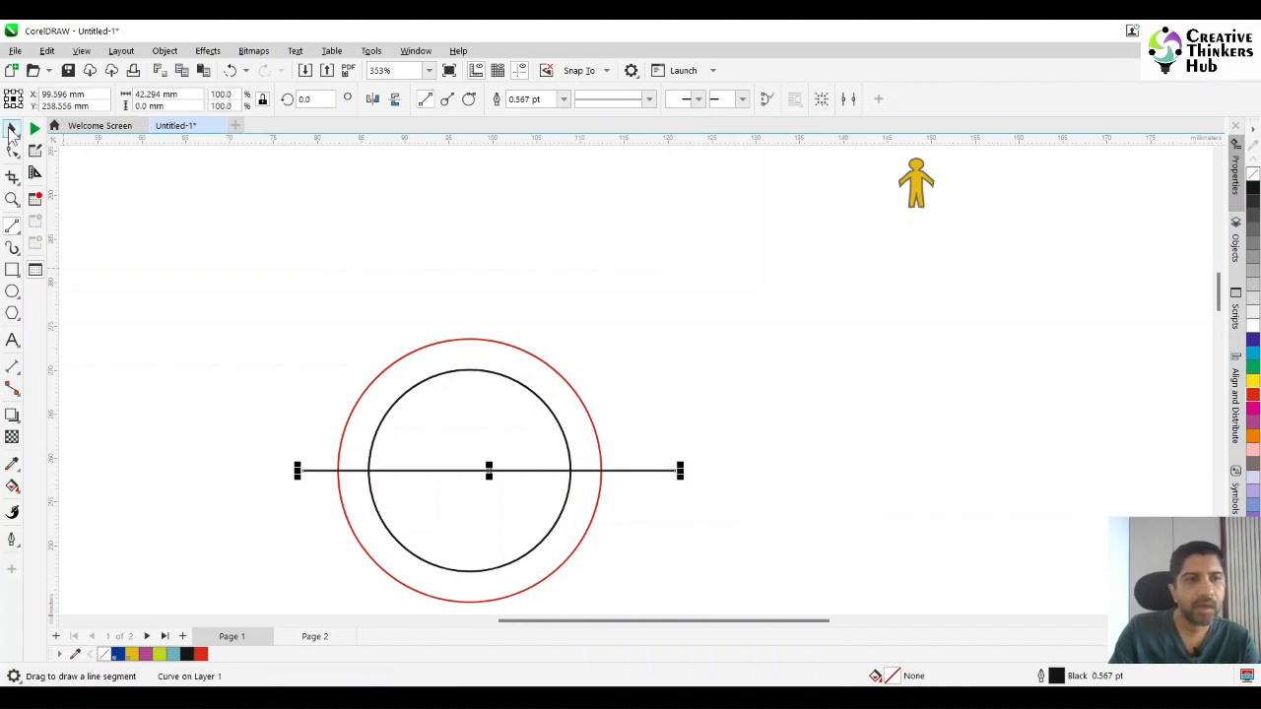
key(space)
shift+click(469, 349)
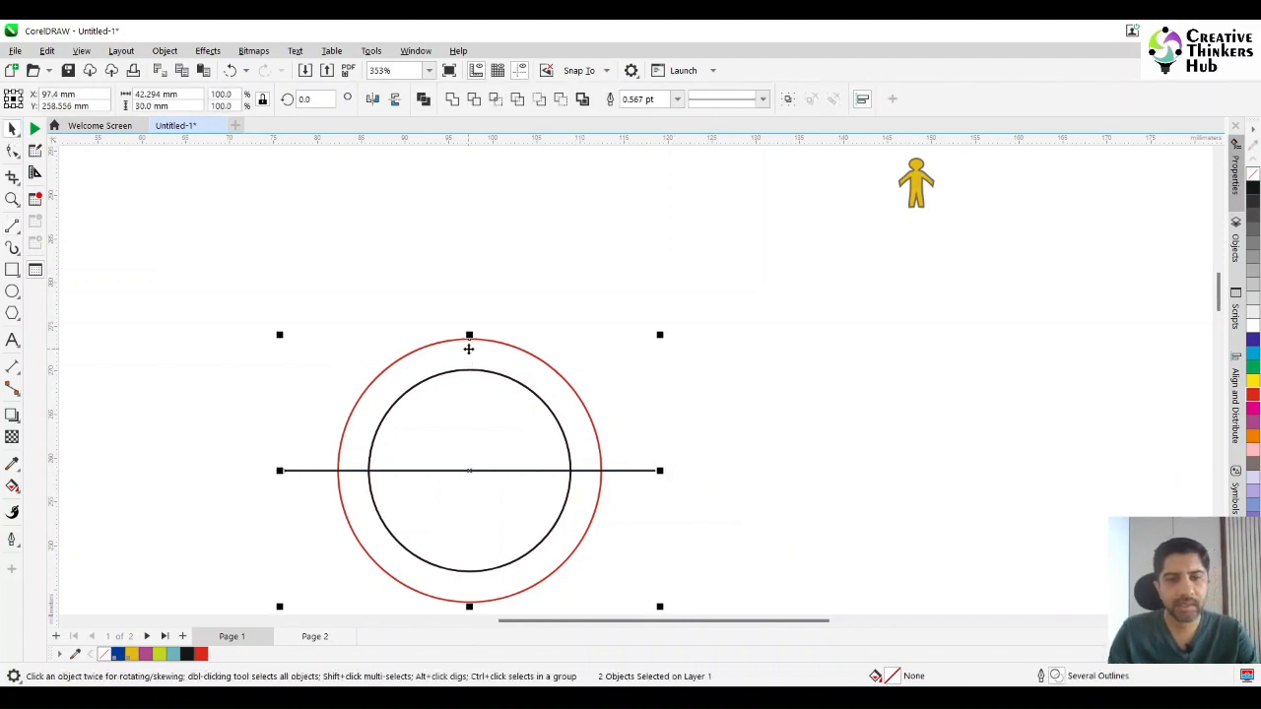
Move the black 23 mm inner circle out of the ring into the empty area beside it.
click(706, 374)
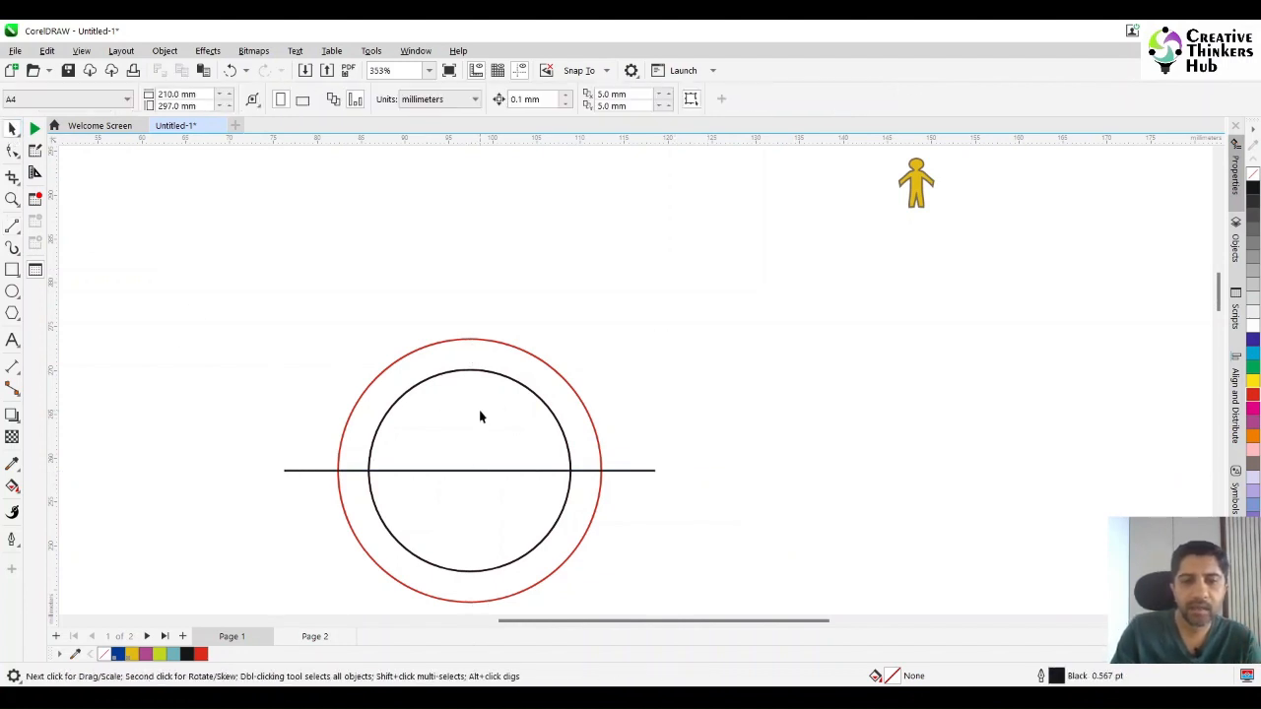
click(467, 426)
drag(466, 429, 1113, 362)
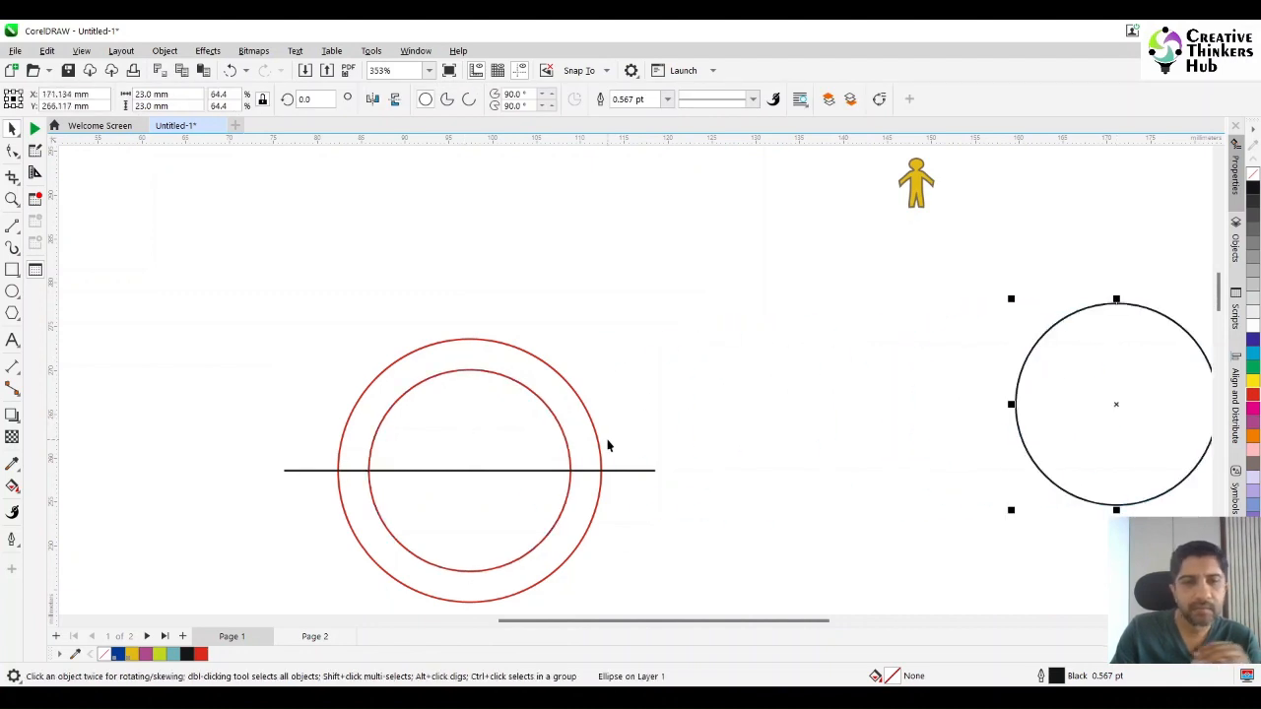
Create a copy of the horizontal line rotated 15° about its centre, keeping the original.
click(632, 471)
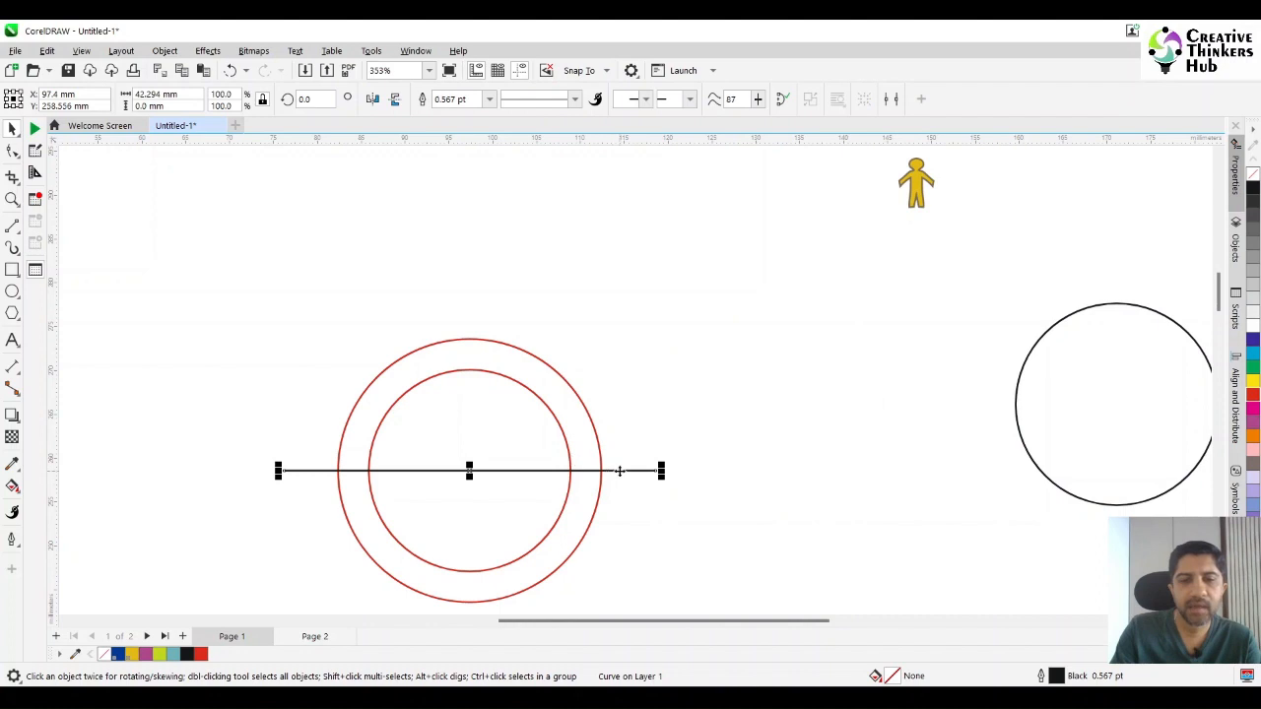
click(616, 471)
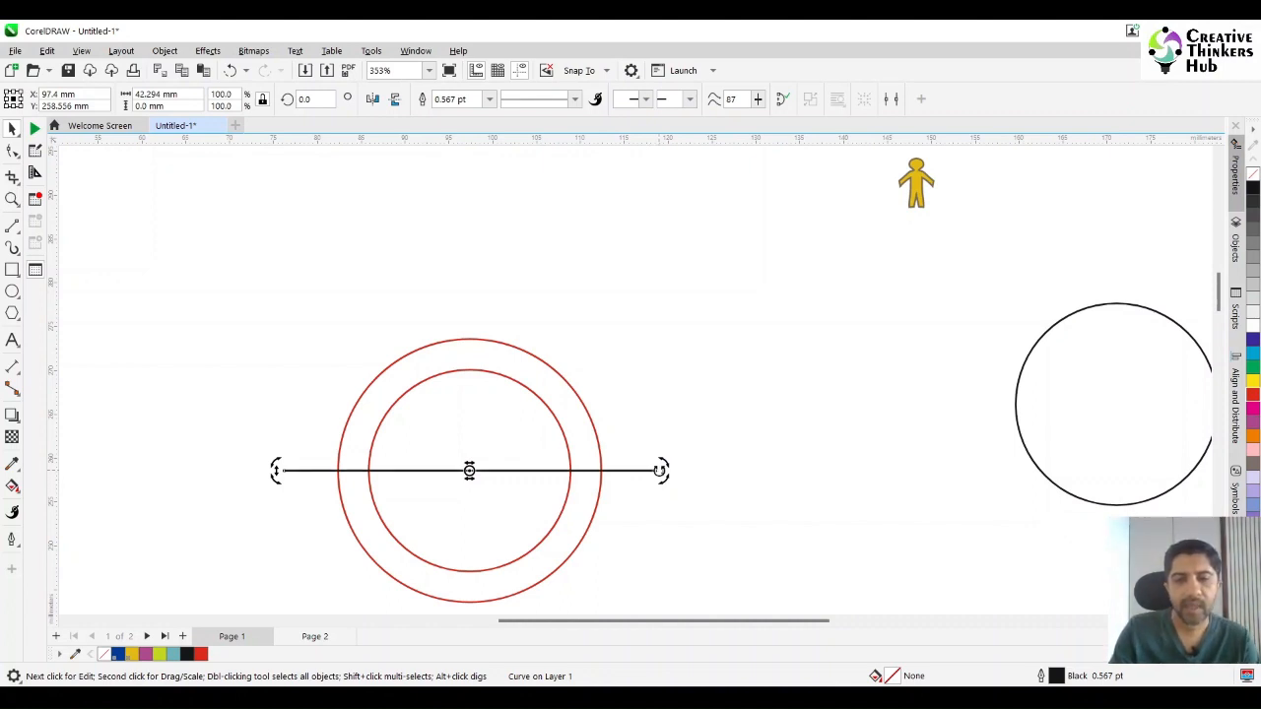
drag(660, 470, 652, 435)
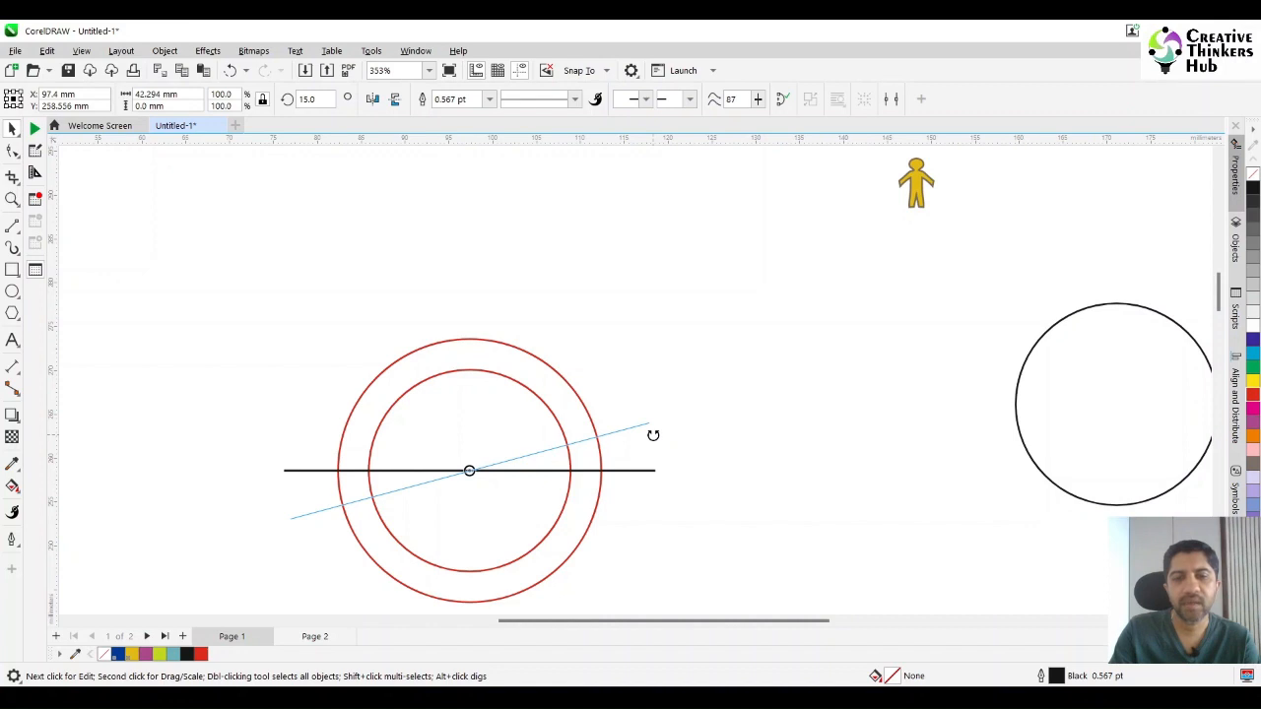
right_click(653, 436)
drag(653, 436, 653, 437)
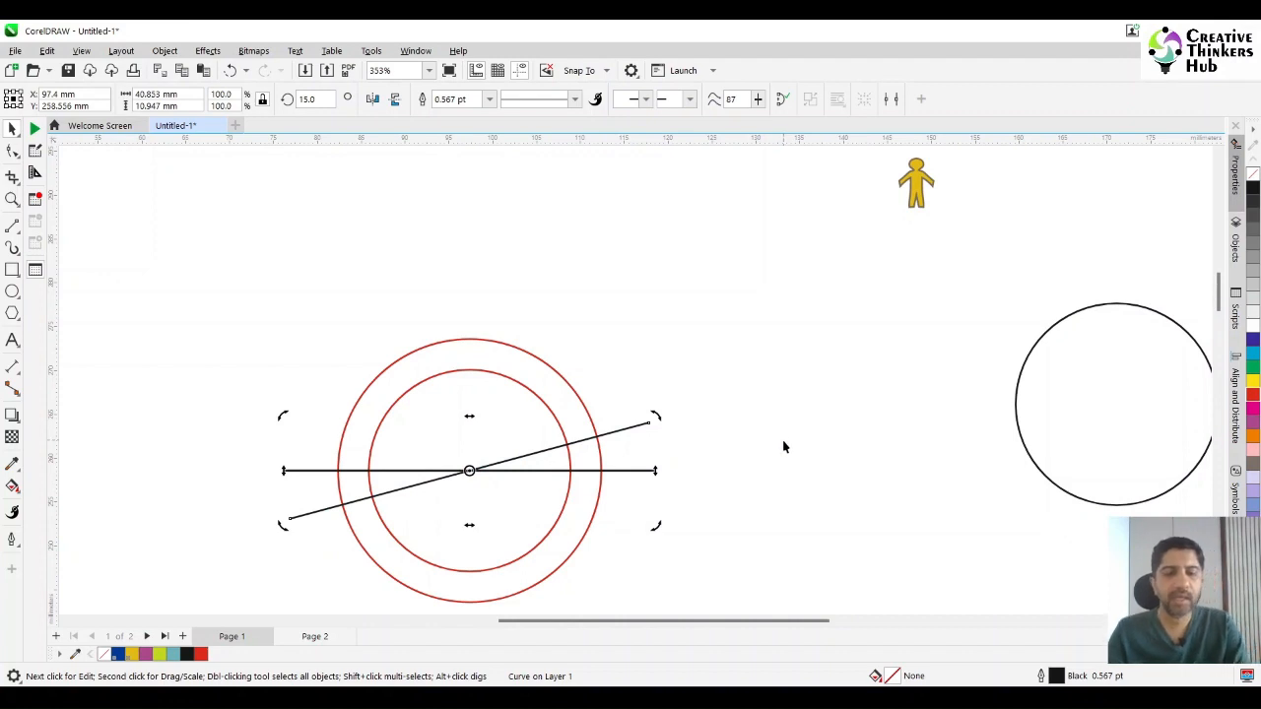
Repeat the 15° rotated duplication until the lines radiate evenly around the full circle.
key(ctrl+r)
key(ctrl+r)
key(ctrl+r)
key(ctrl+r)
key(ctrl+r)
key(ctrl+r)
key(ctrl+r)
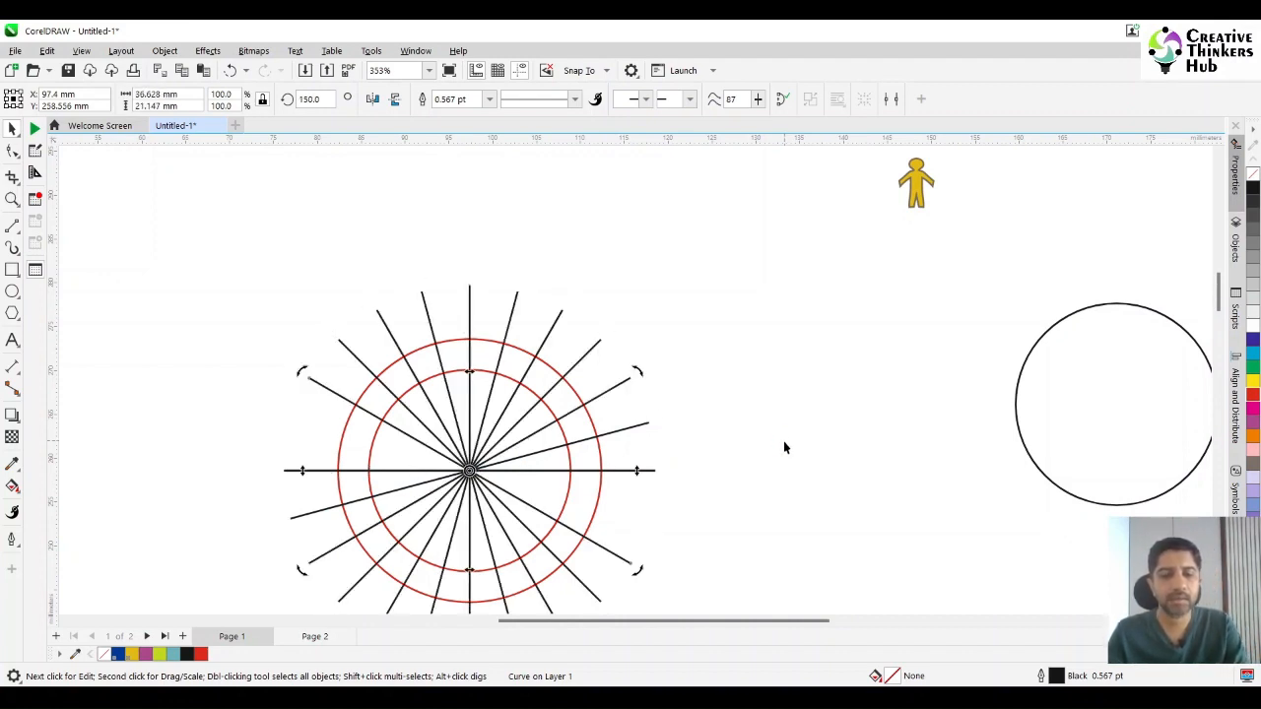
key(ctrl+r)
click(672, 544)
Undo the last surplus line duplication and clear the selection.
key(ctrl+f)
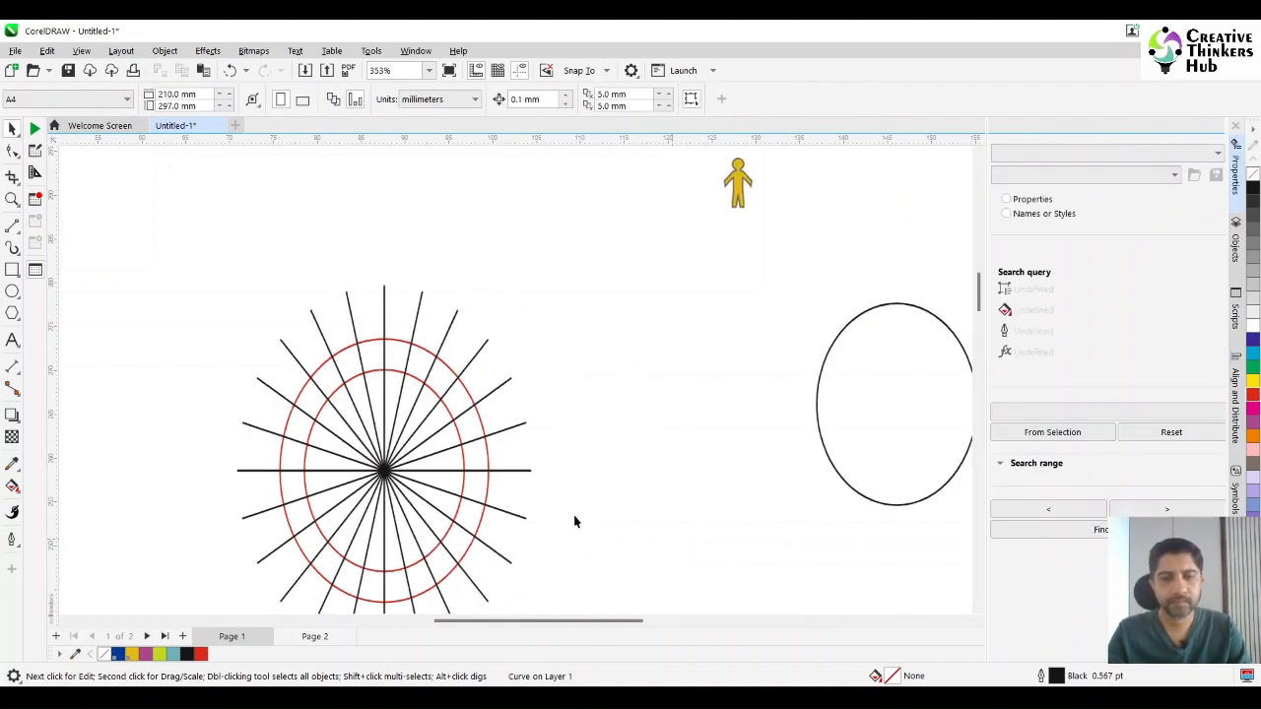
key(ctrl+z)
click(642, 451)
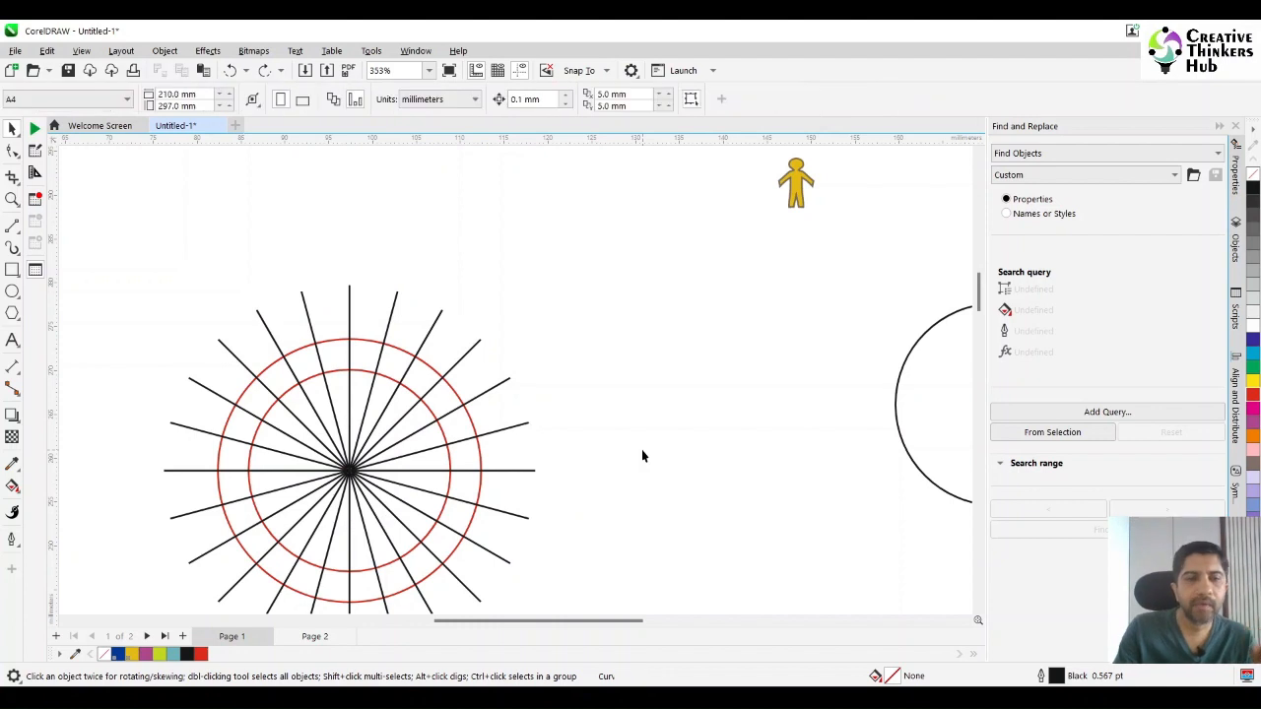
key(ctrl+a)
click(643, 451)
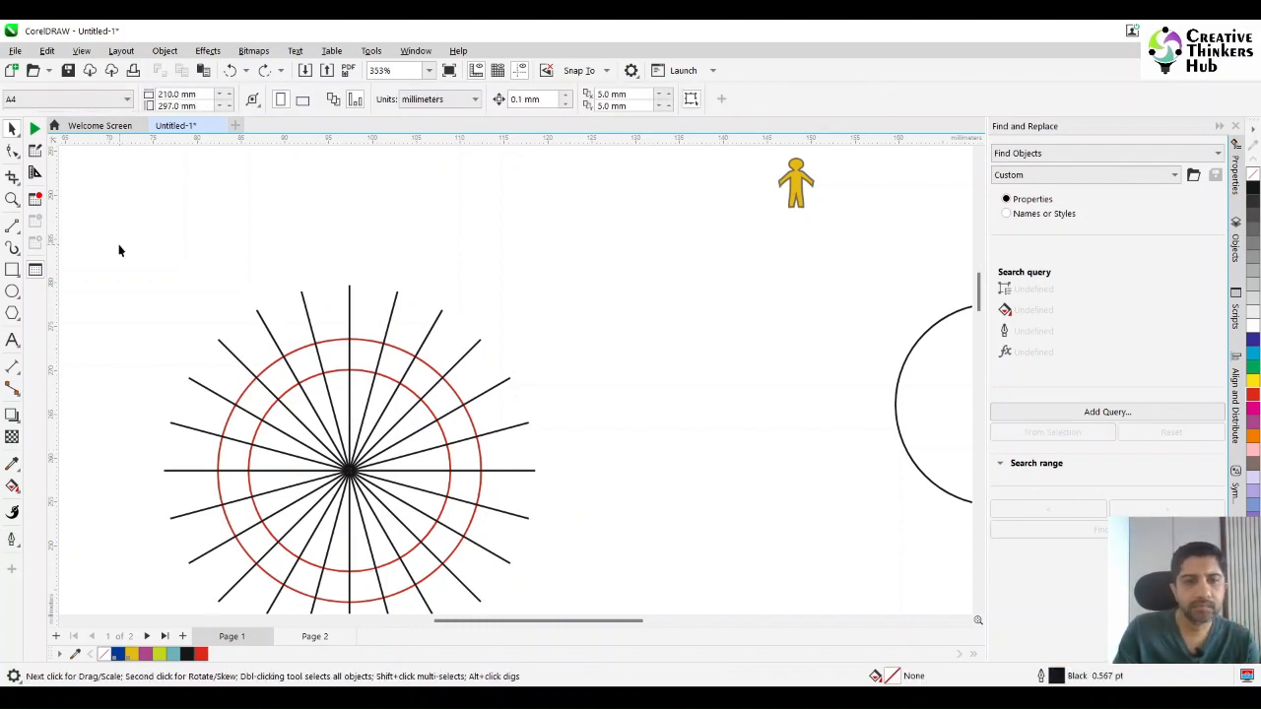
Select the ring with all the radiating lines and cut the ring into segments using Back Minus Front.
drag(113, 242, 604, 574)
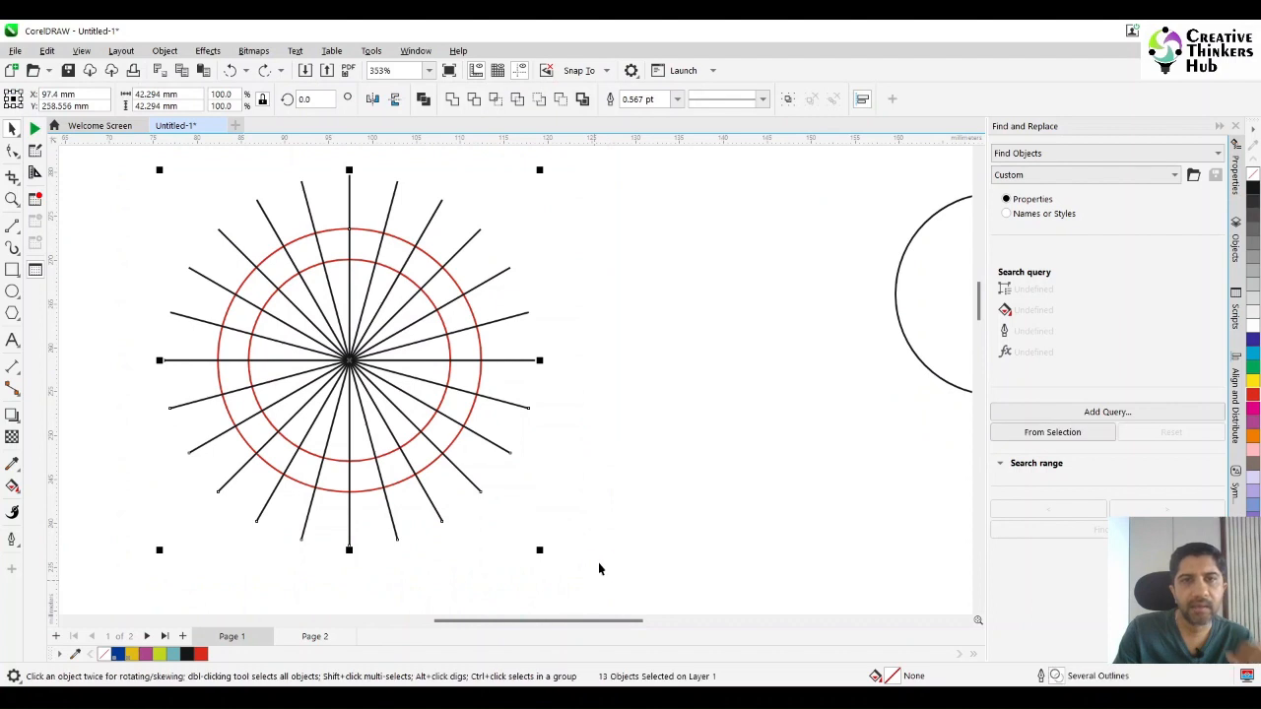
click(562, 97)
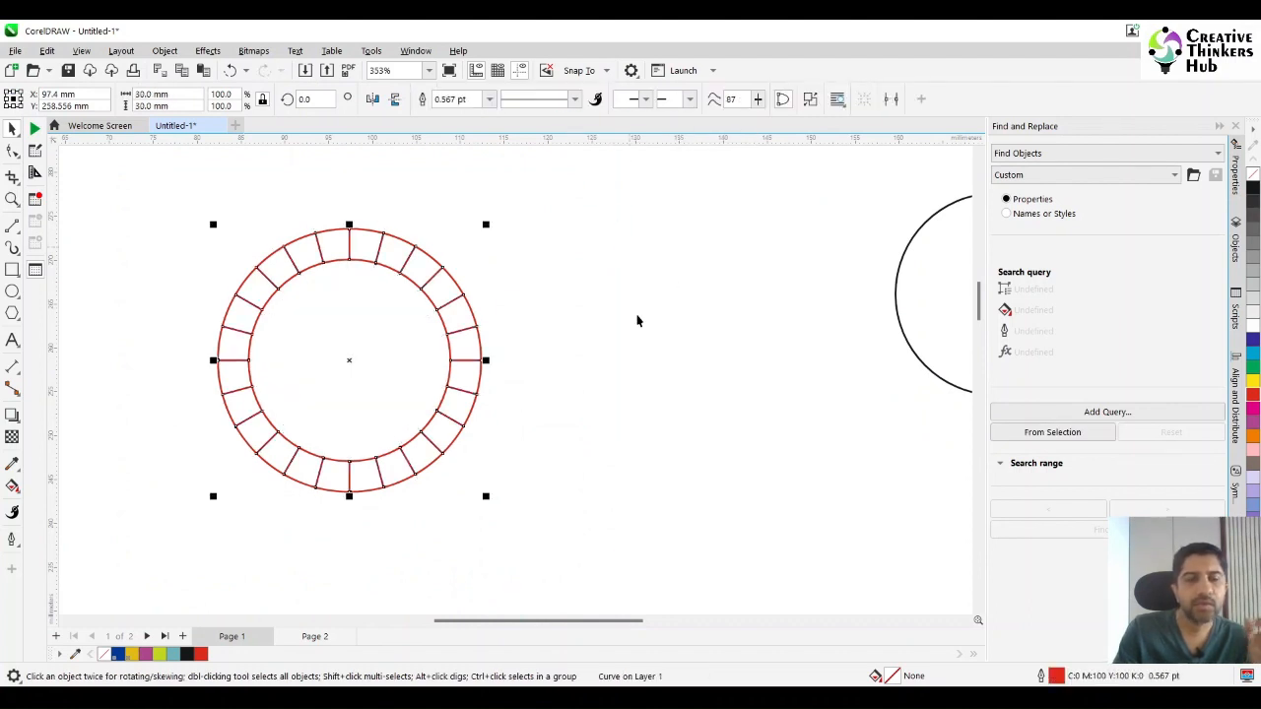
click(627, 365)
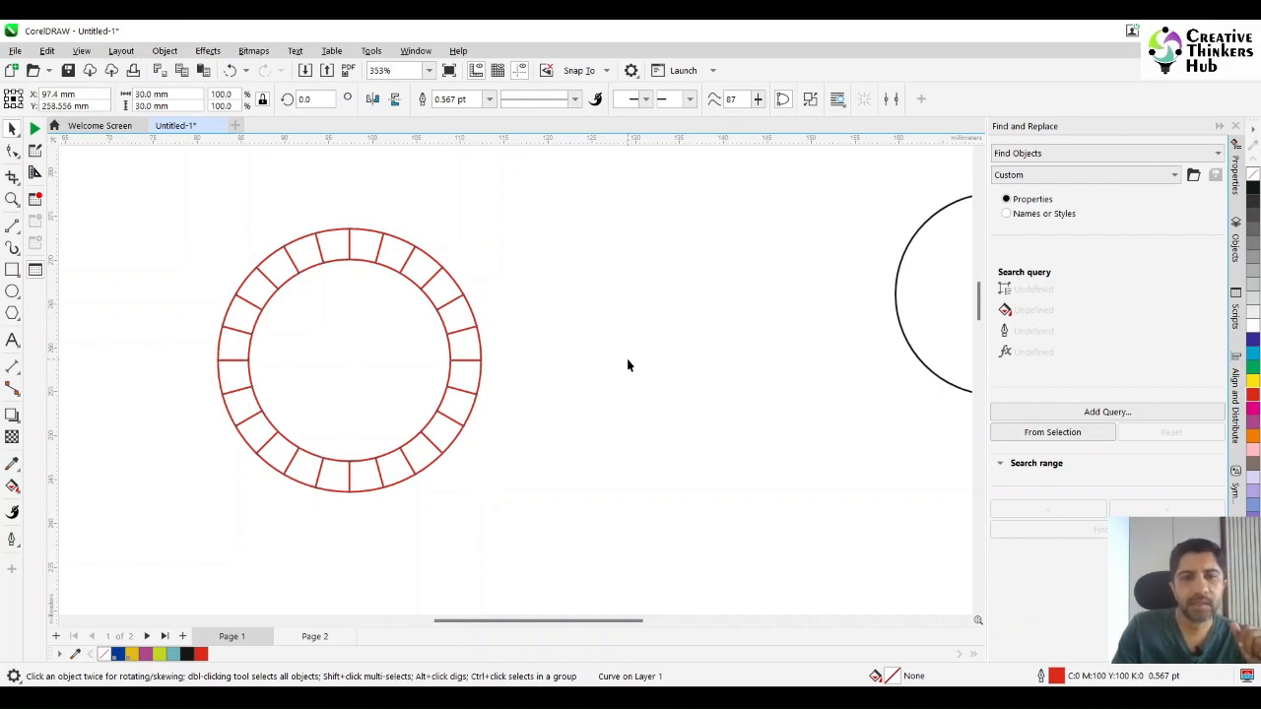
Break the cut ring apart into separate segments, testing one by moving it aside and undoing the move.
click(380, 244)
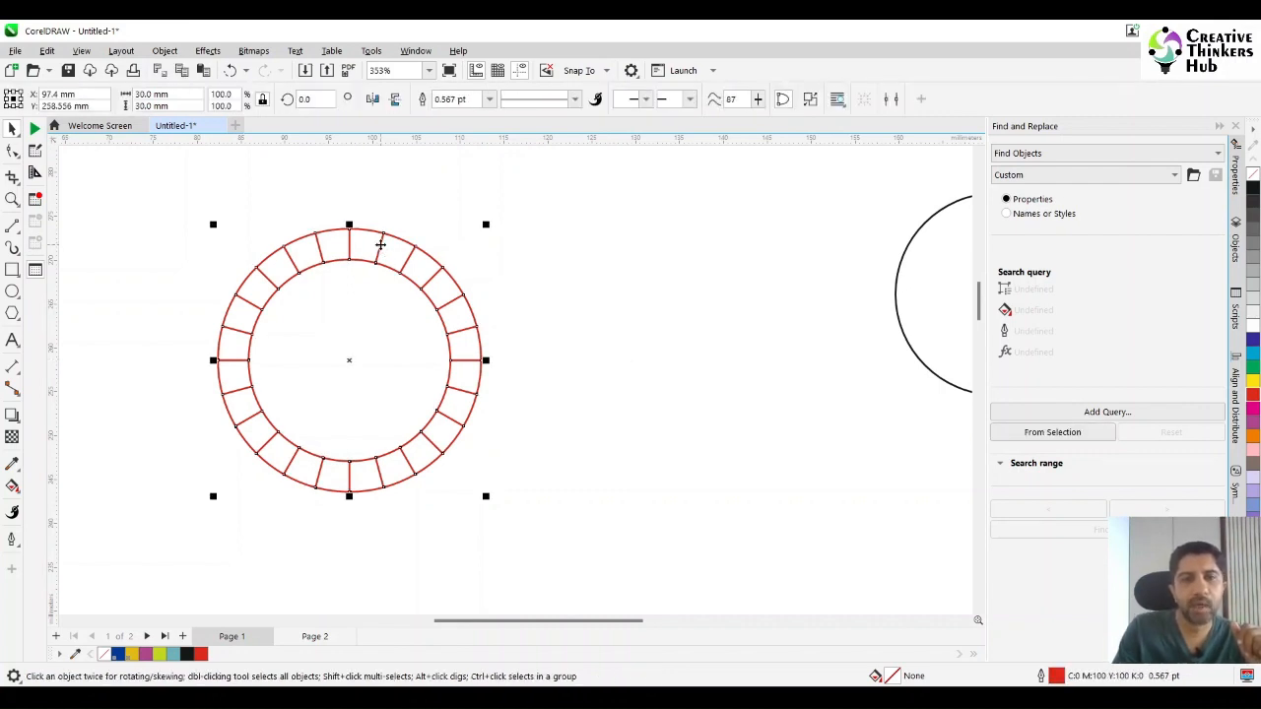
click(809, 98)
click(633, 289)
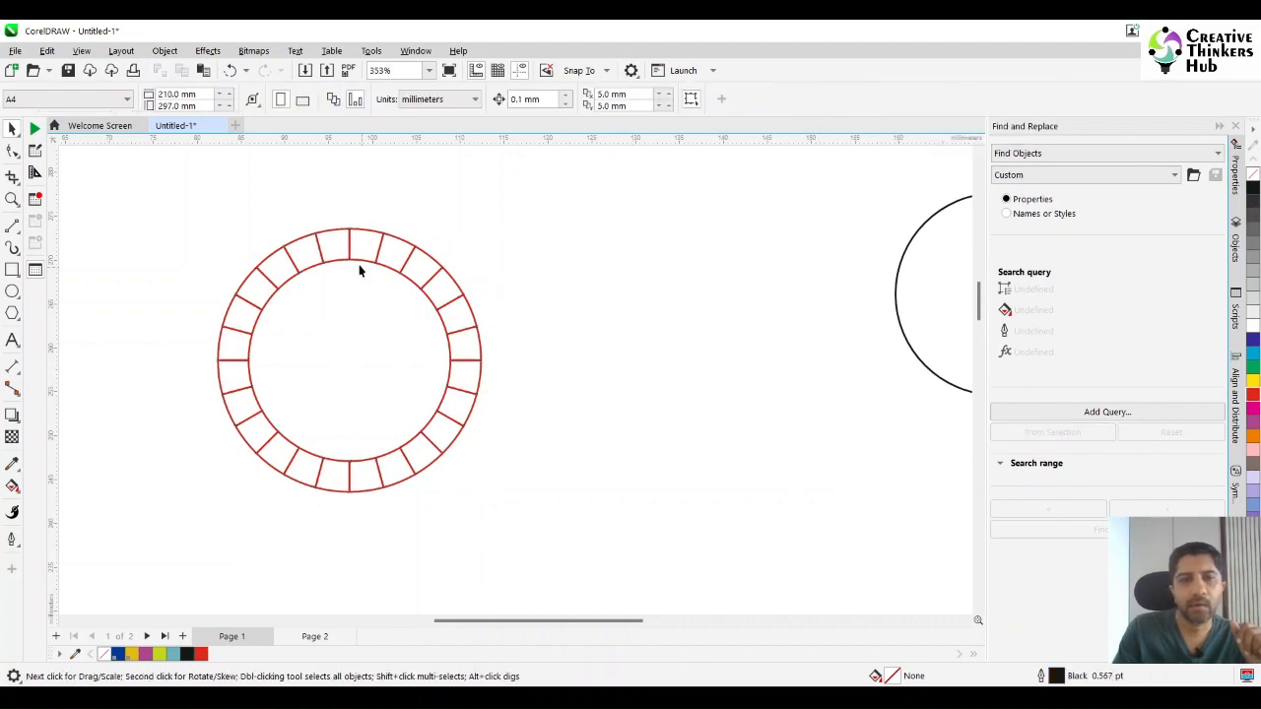
drag(355, 246, 383, 175)
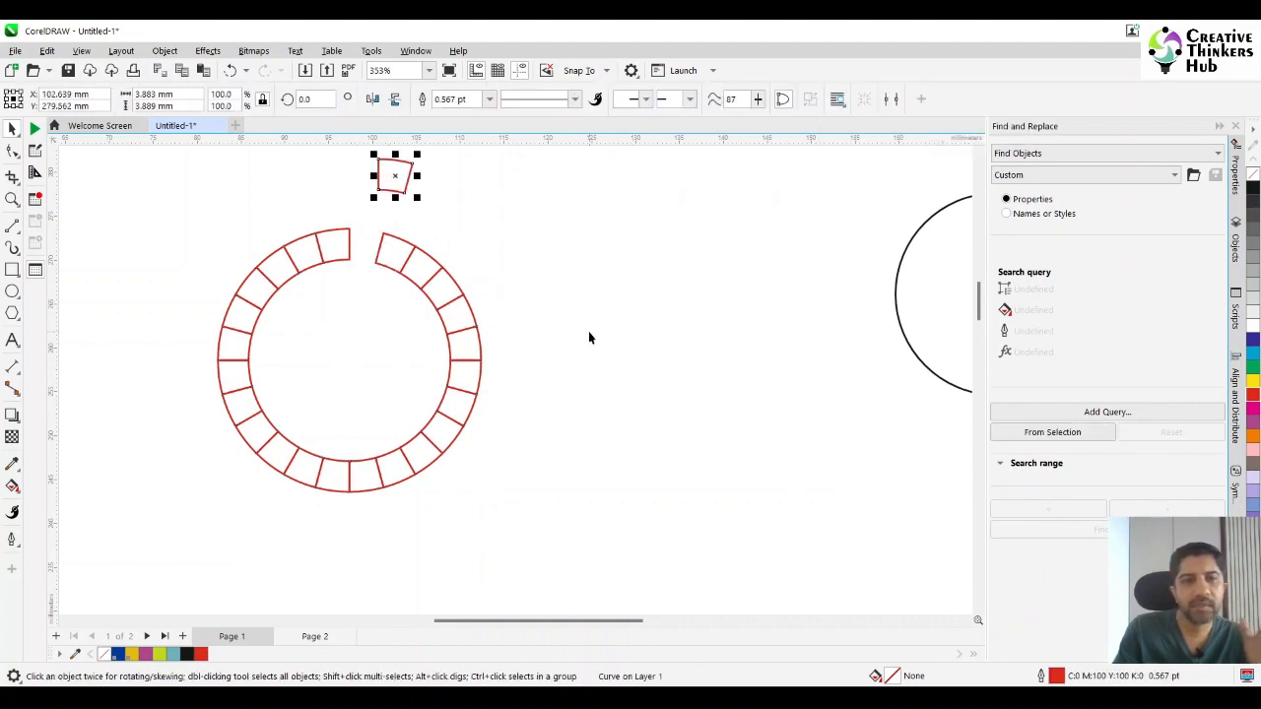
key(ctrl+z)
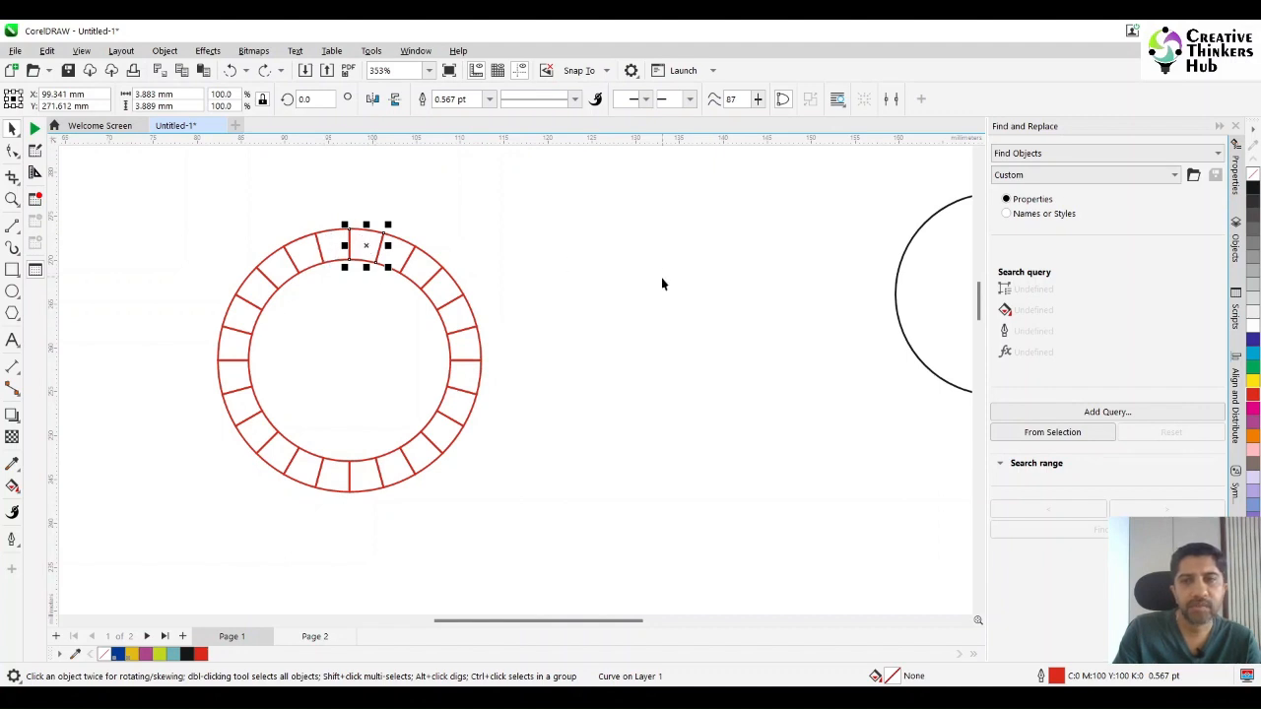
Rotate all the ring segments together by 7.5° so that one segment sits centred at the top.
drag(183, 225, 567, 528)
double_click(316, 98)
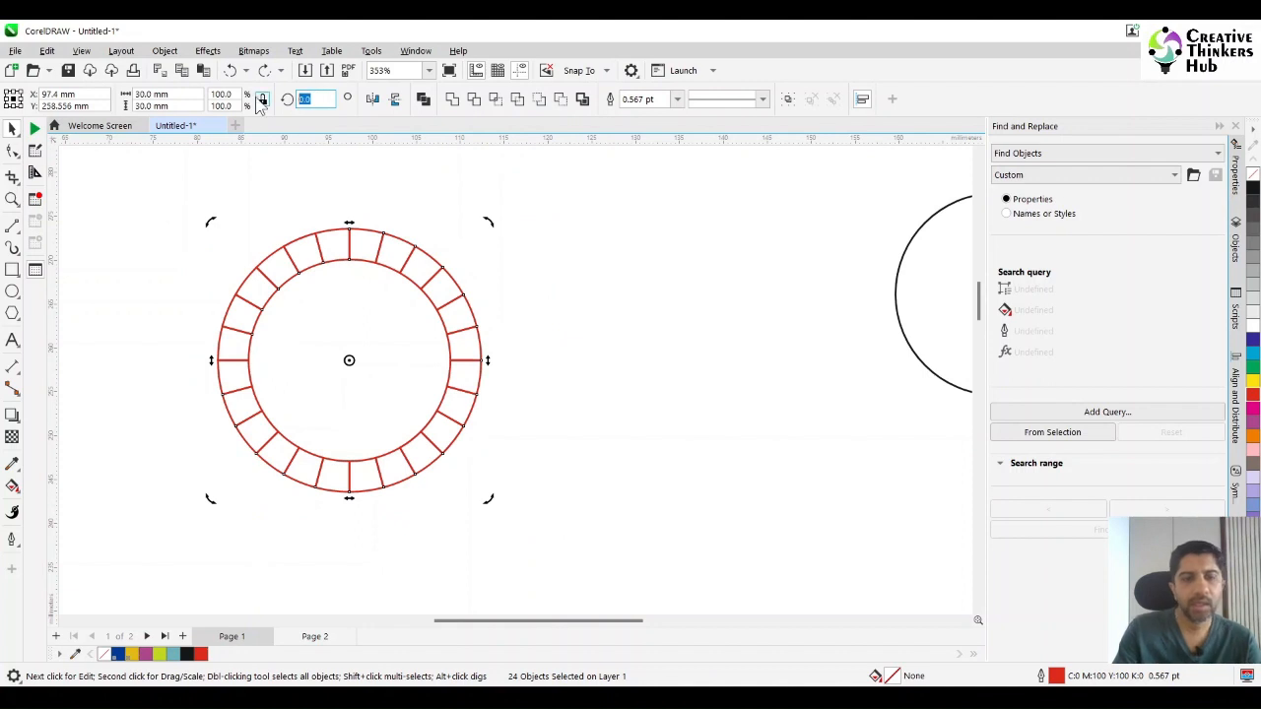
text(7.5)
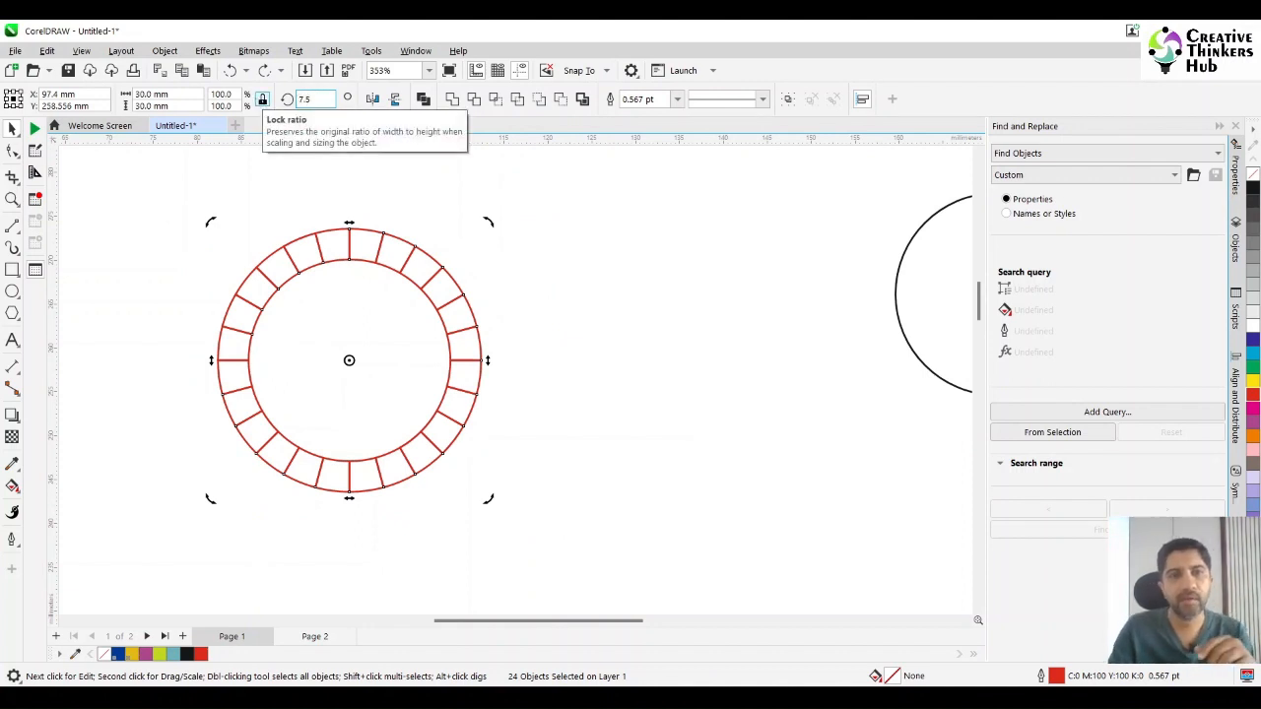
key(Return)
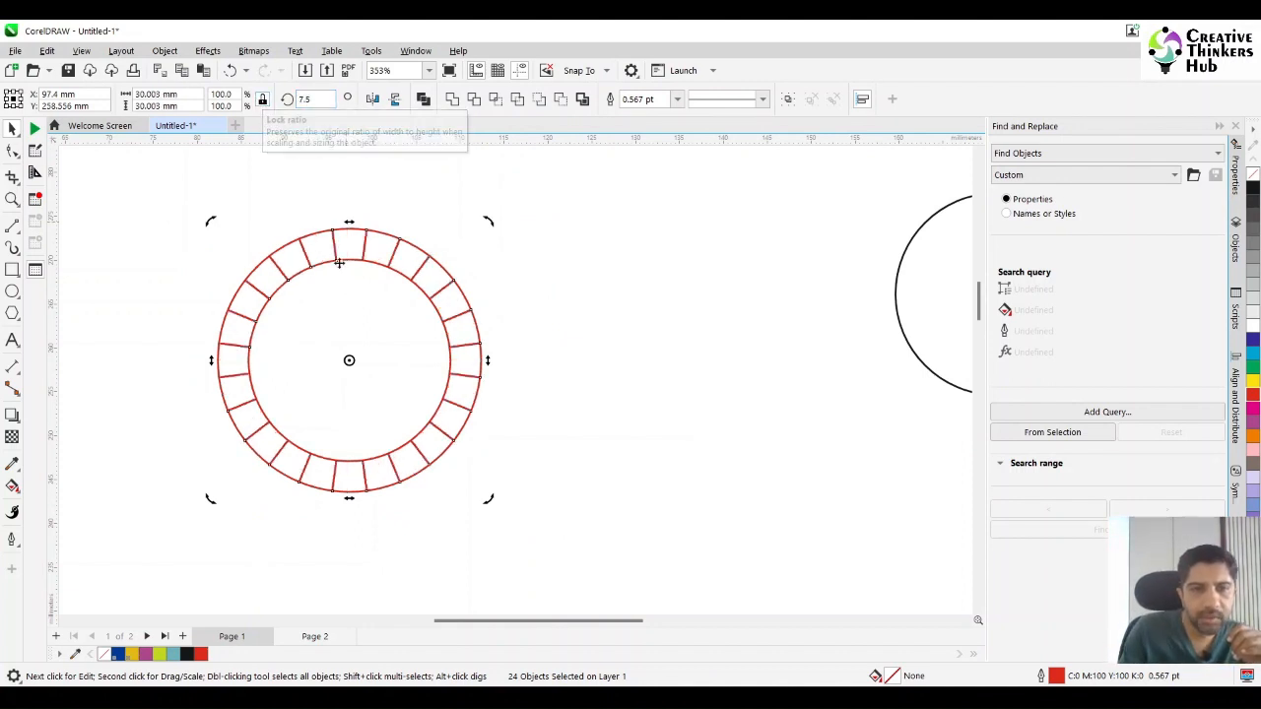
click(527, 372)
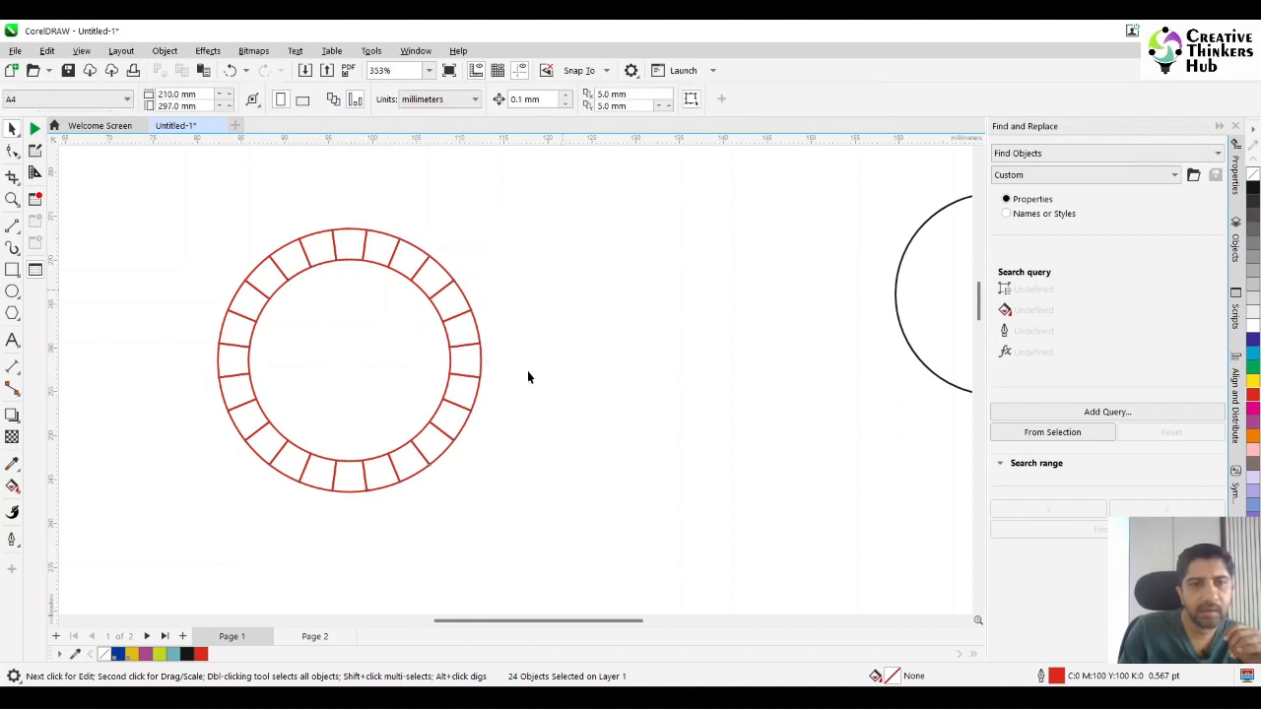
Move the black 23 mm circle closer to the ring and group all the ring segments.
click(945, 346)
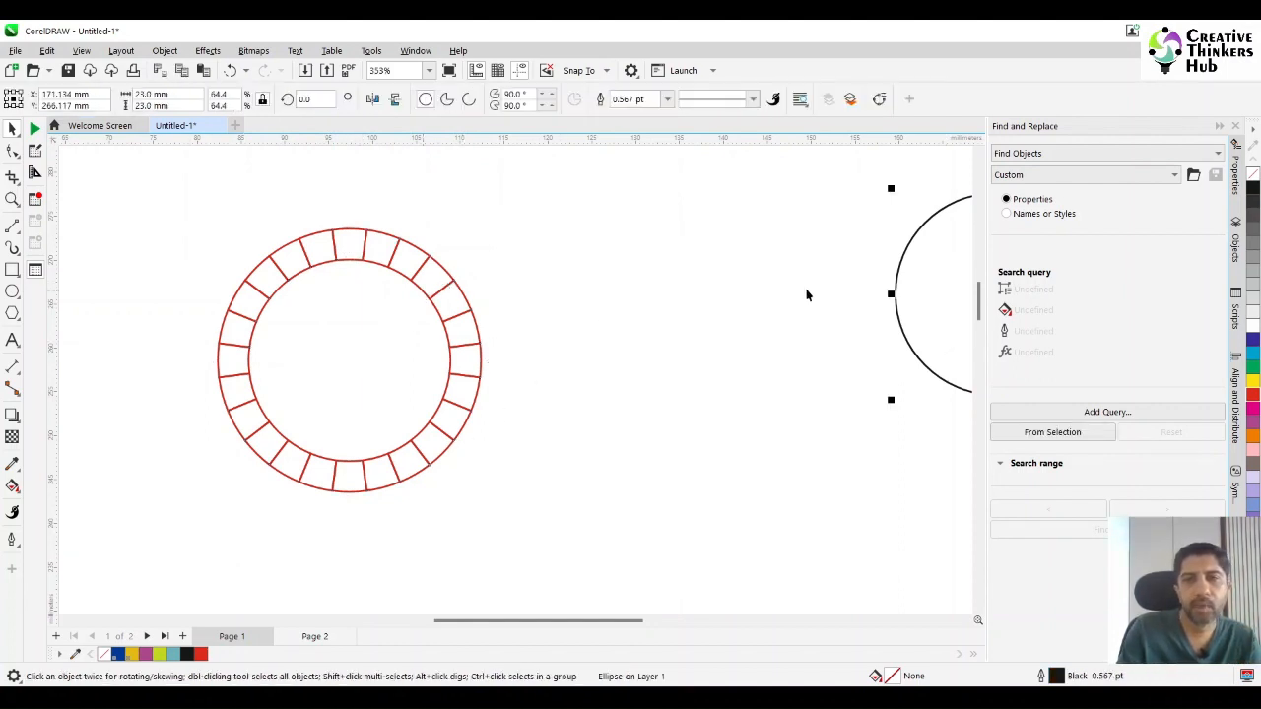
drag(912, 287, 714, 411)
drag(163, 190, 529, 527)
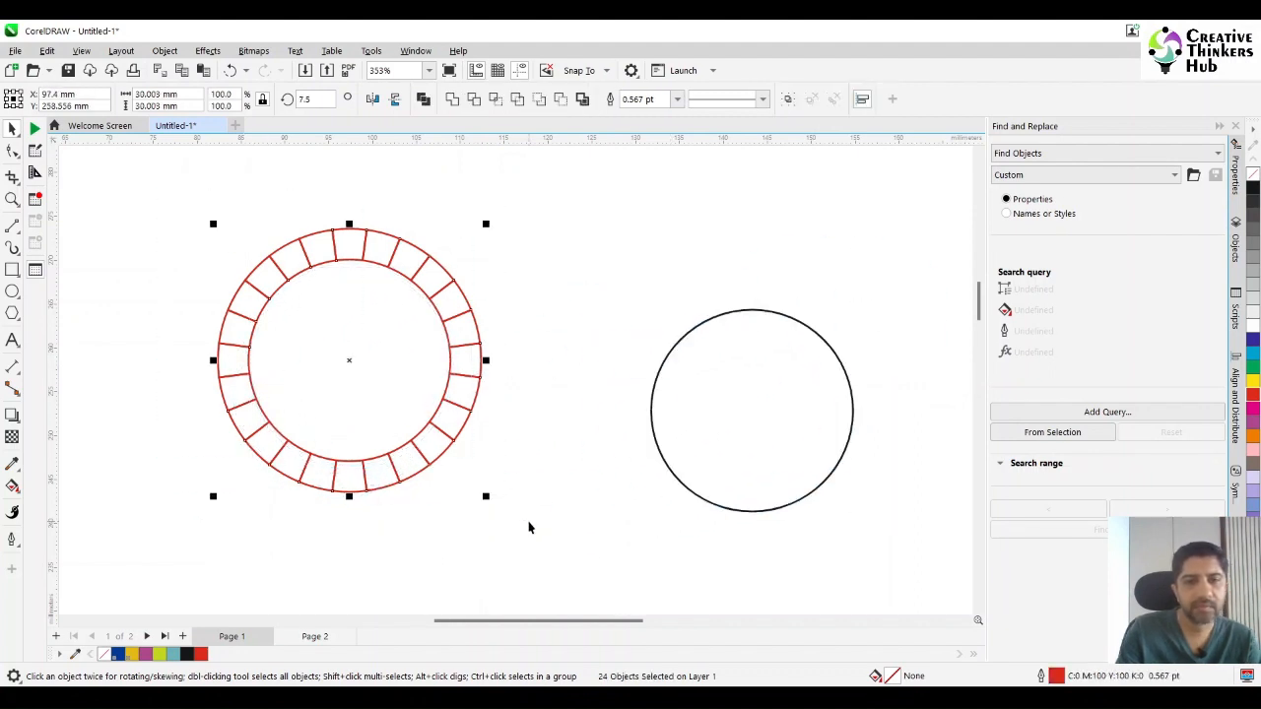
key(ctrl+g)
Align the 23 mm circle with the segment group on both horizontal and vertical centres.
click(732, 464)
shift+click(376, 390)
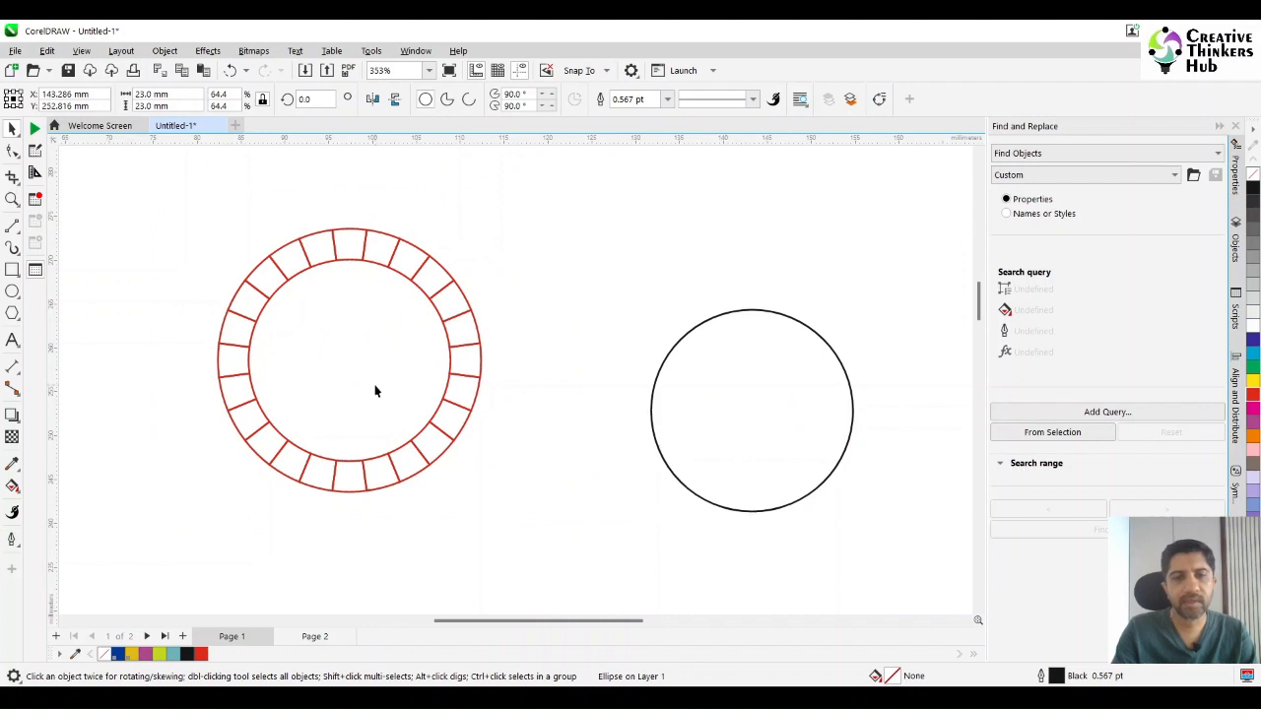
shift+click(455, 421)
key(e)
key(c)
click(601, 441)
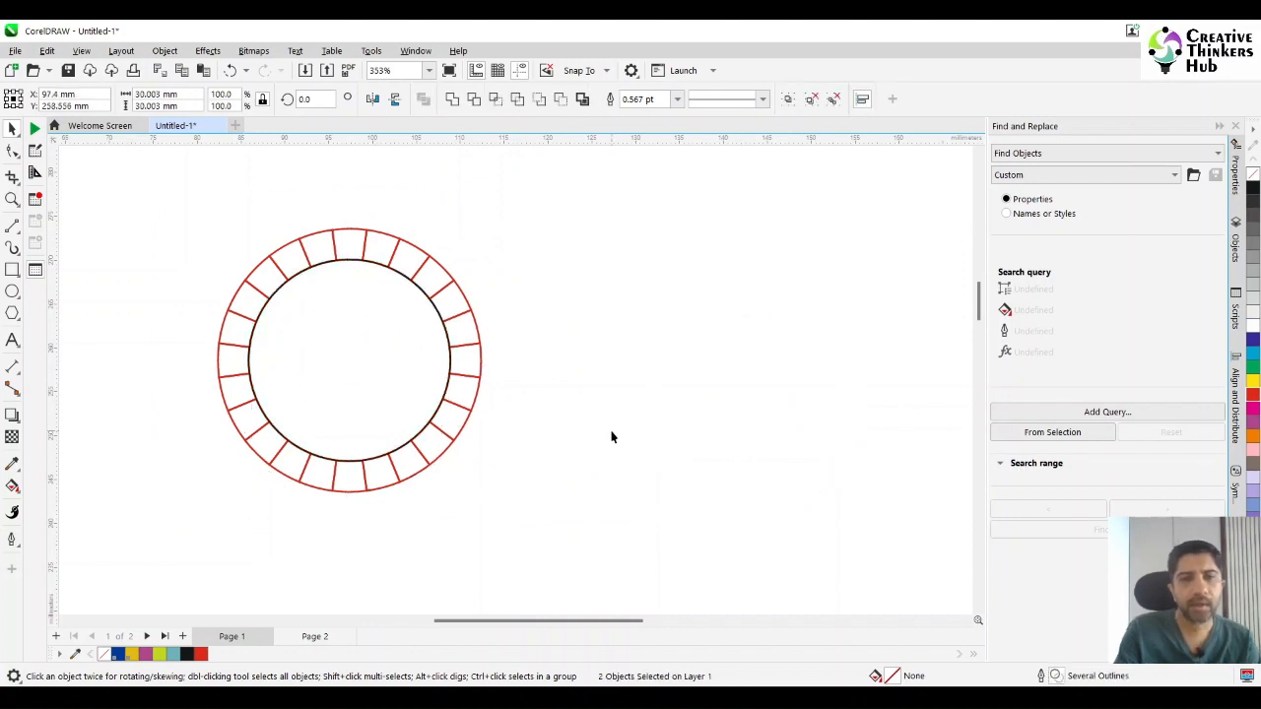
Ungroup the ring segments and delete all of them except the one at the top centre, keeping the inner circle.
click(425, 284)
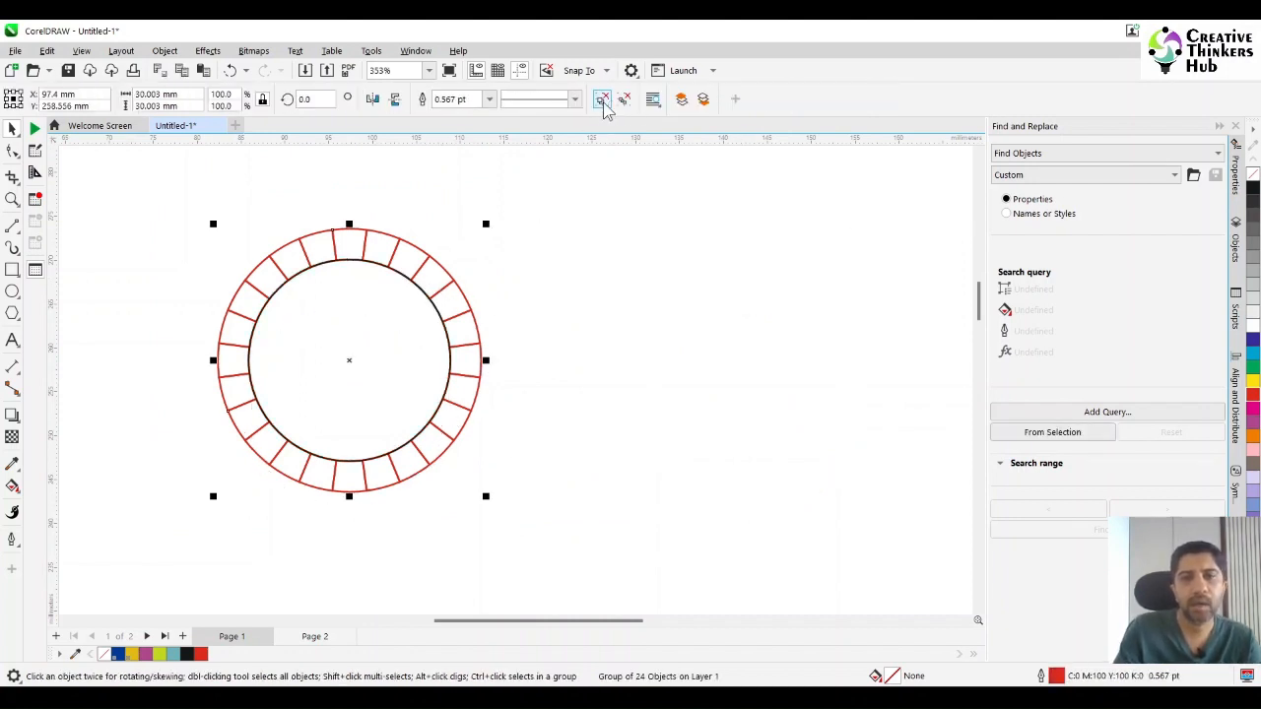
key(ctrl+u)
drag(148, 554, 682, 239)
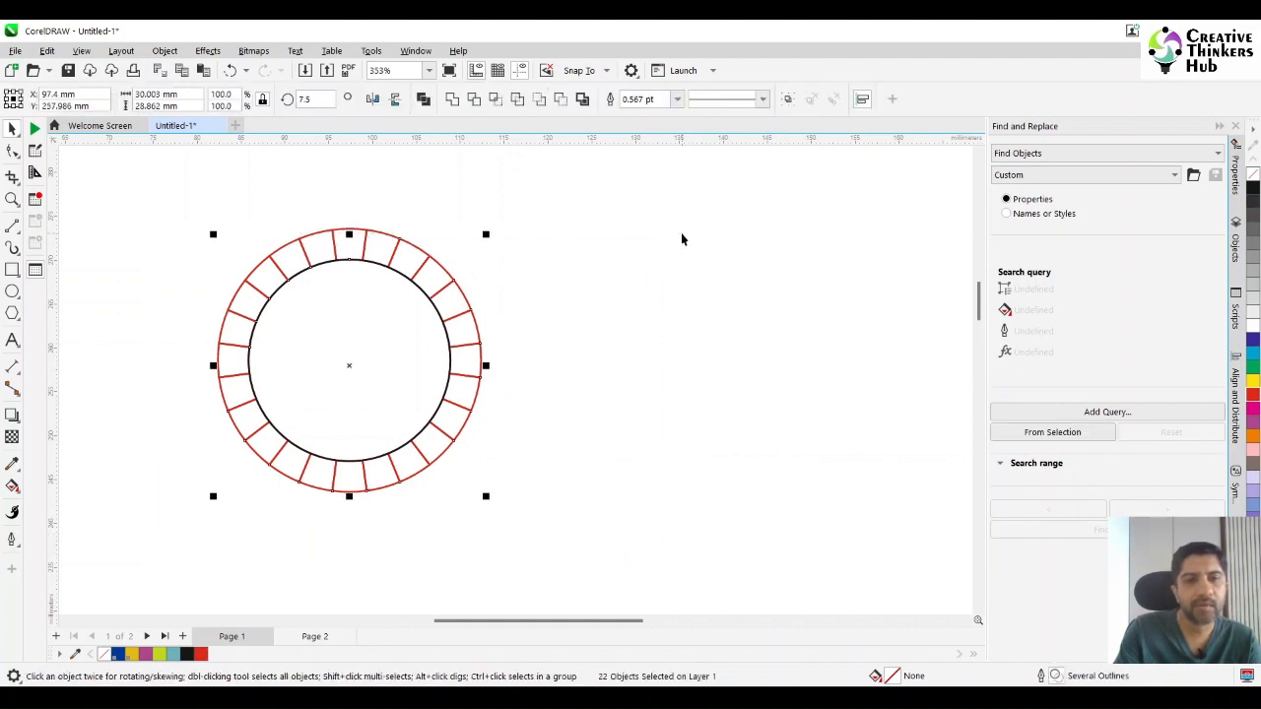
shift+click(389, 376)
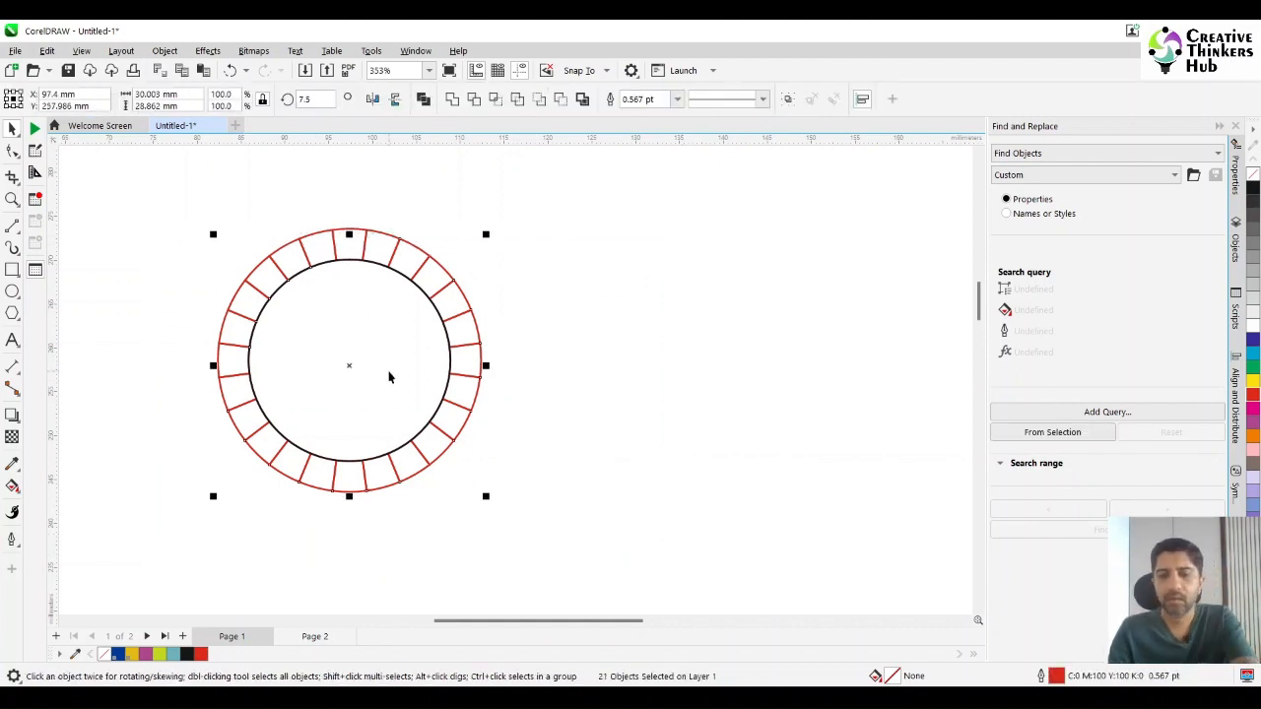
key(Delete)
click(394, 247)
key(Delete)
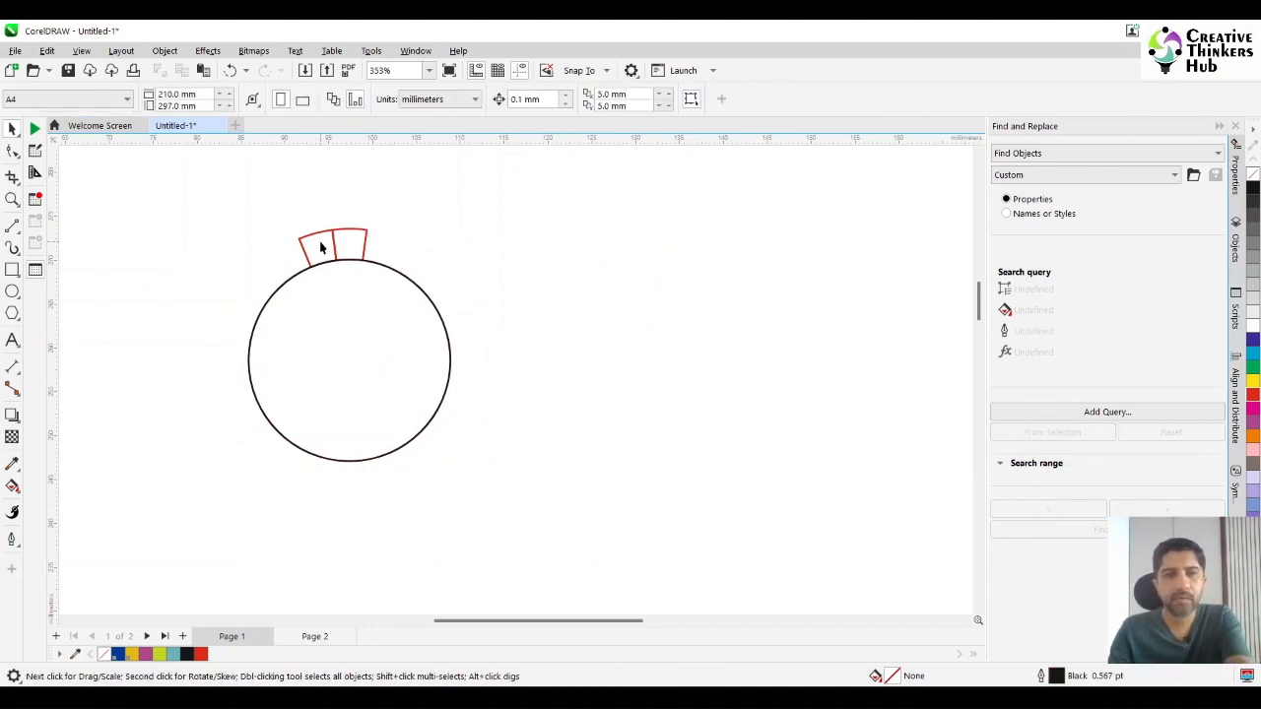
click(320, 248)
key(Delete)
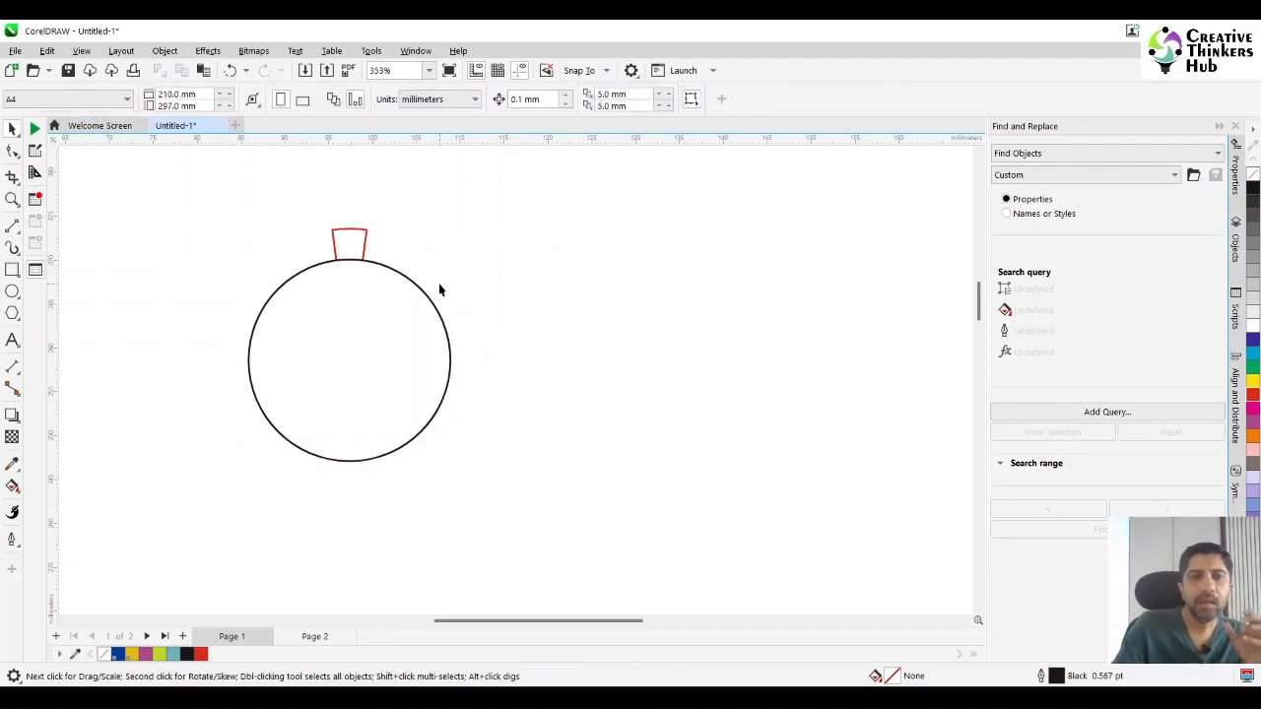
Bring the yellow human figure to the top of the circle and place it just beside the red segment.
scroll(679, 460, down, 3)
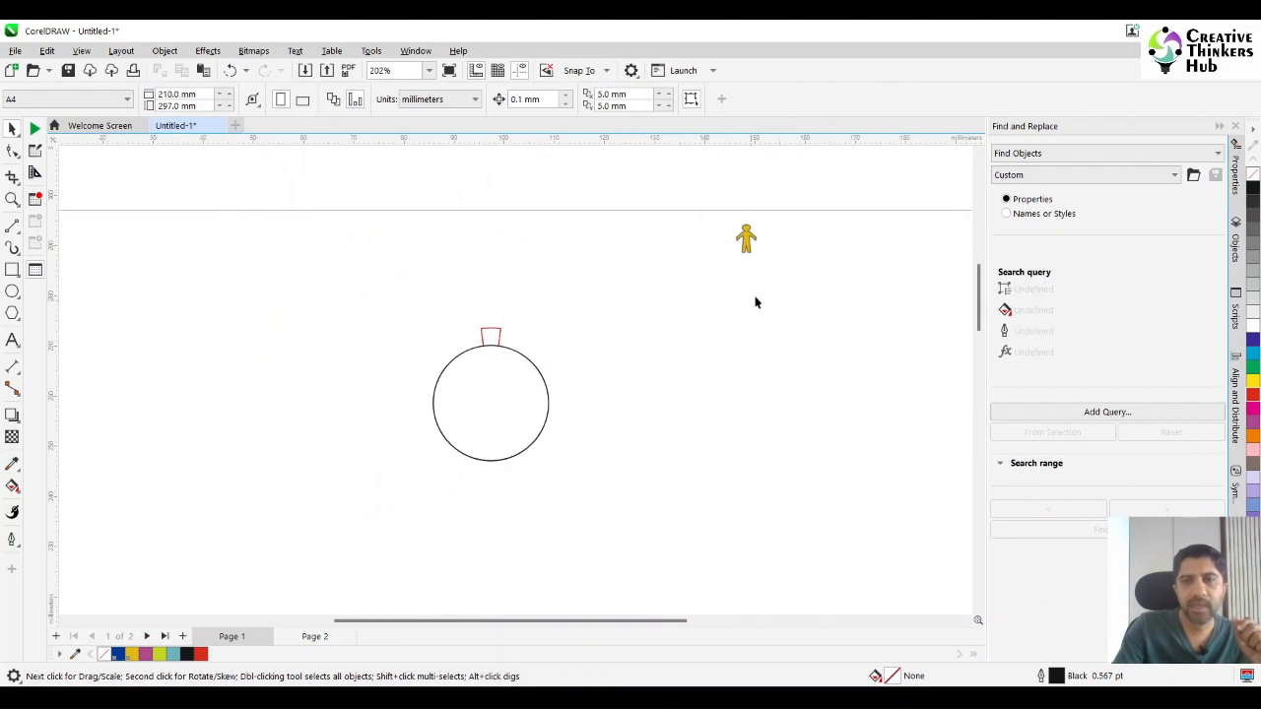
click(746, 239)
drag(747, 238, 497, 343)
click(12, 199)
drag(431, 305, 543, 360)
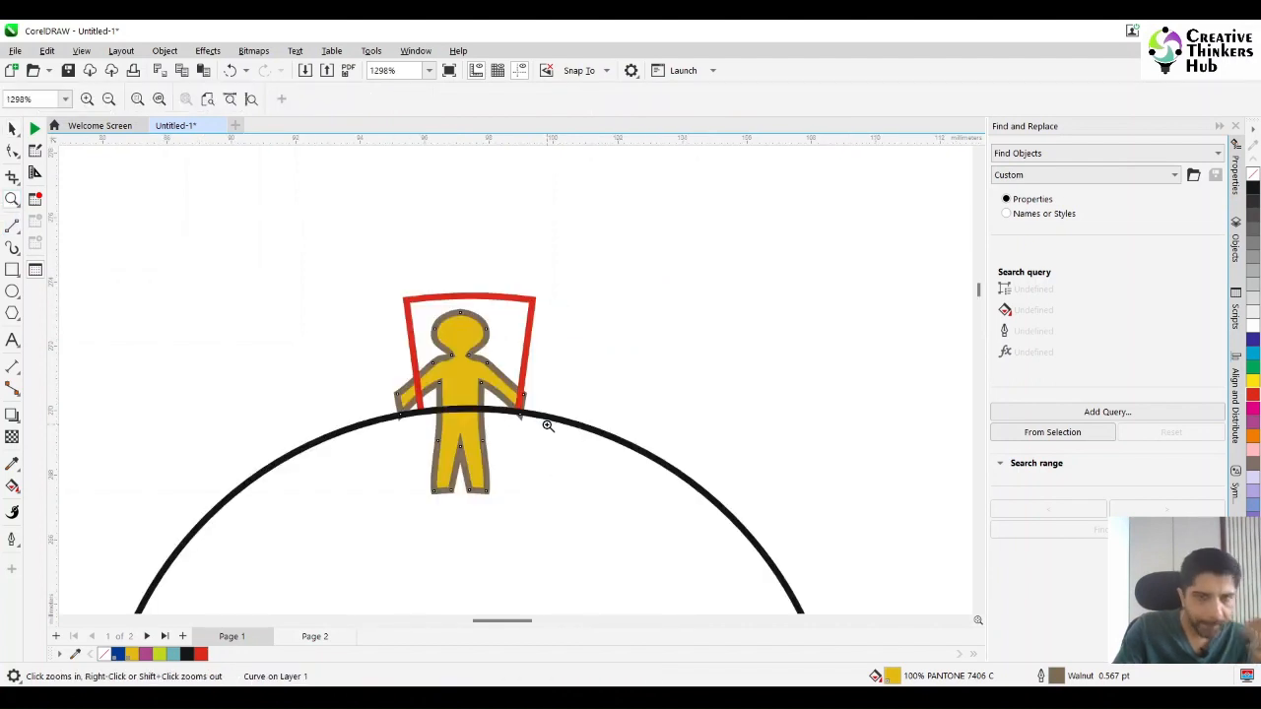
click(12, 129)
drag(452, 459, 692, 373)
key(ctrl+z)
click(462, 455)
Draw a rectangle about 5.1 mm wide and 4.4 mm high over the yellow figure, from the head to the upper legs.
click(12, 270)
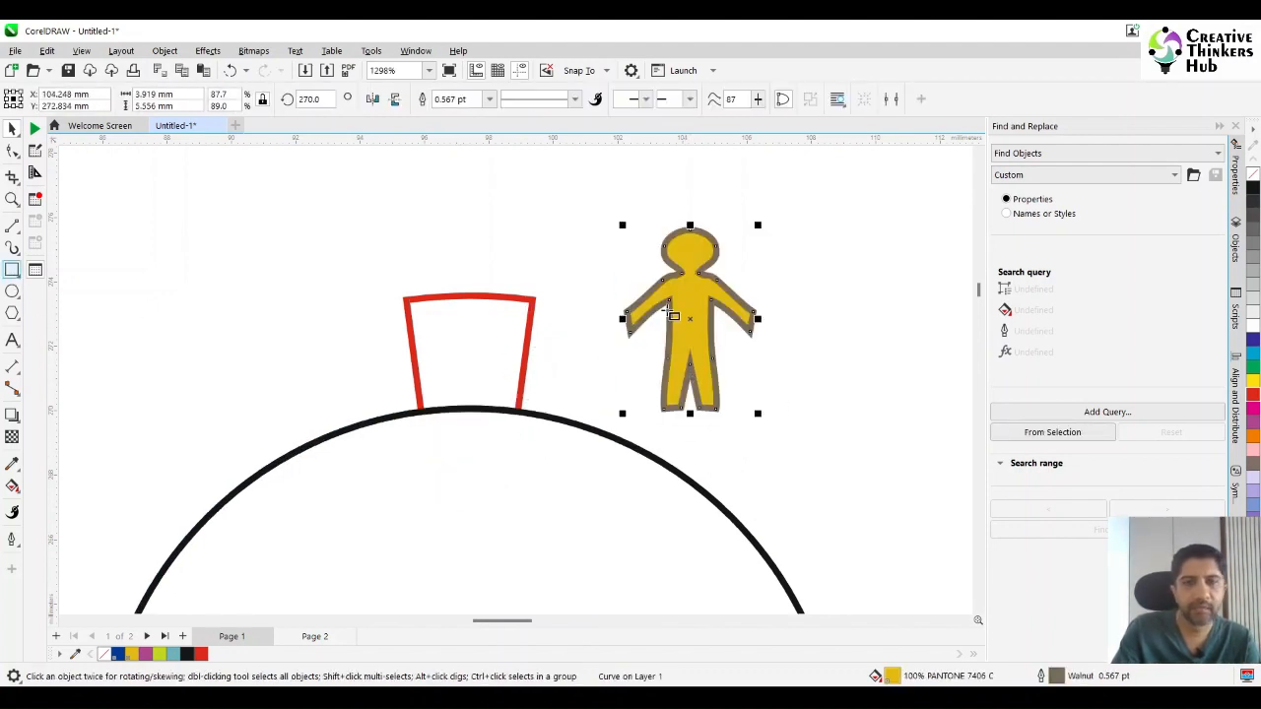
drag(689, 230, 714, 344)
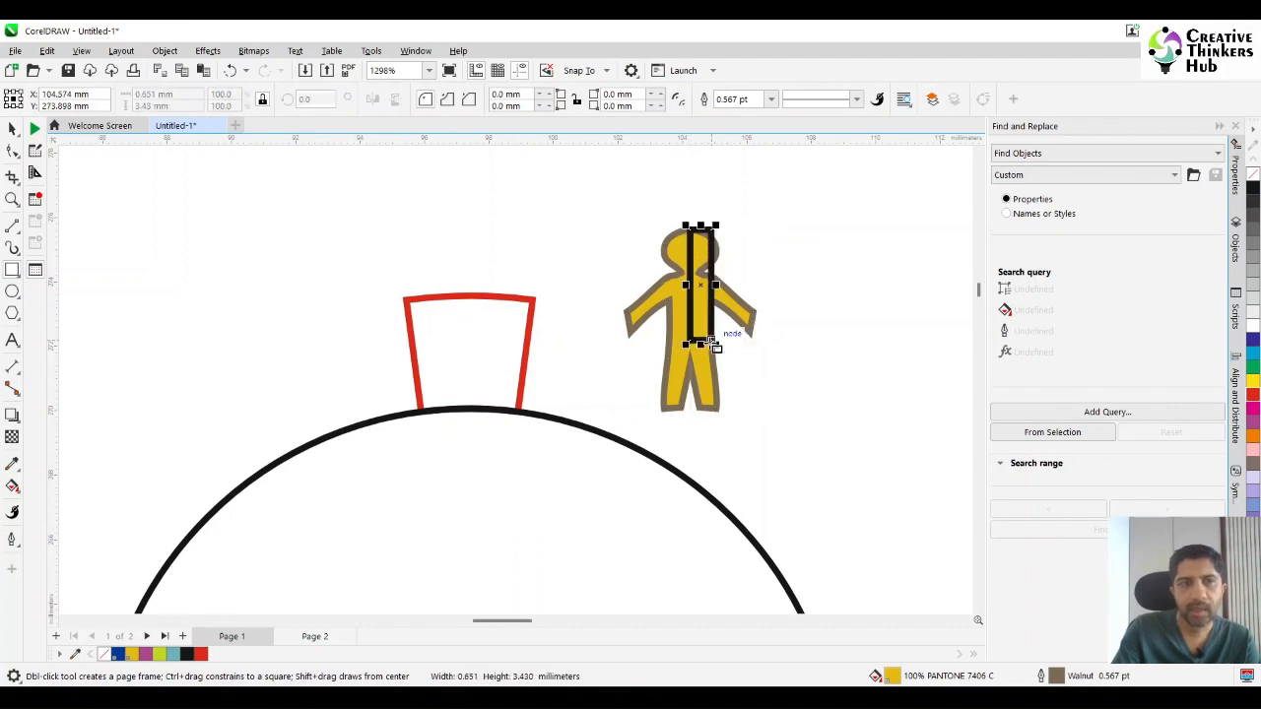
drag(685, 284, 606, 306)
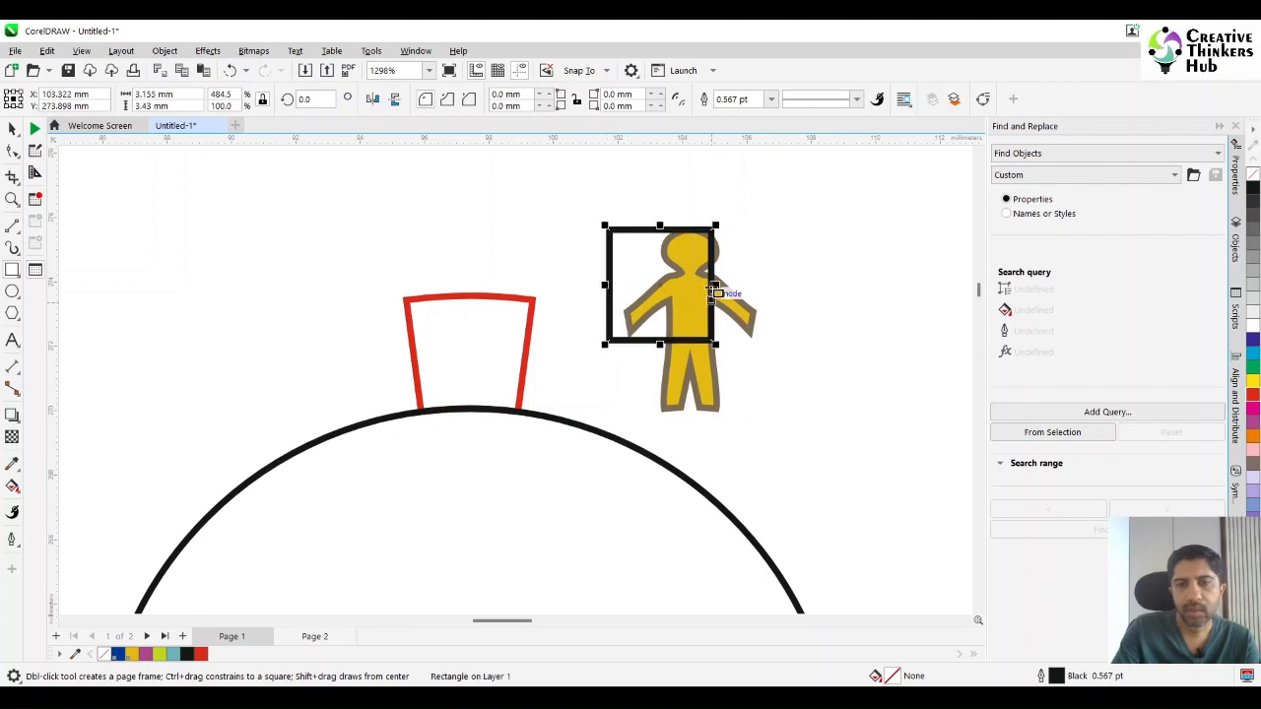
drag(711, 285, 778, 283)
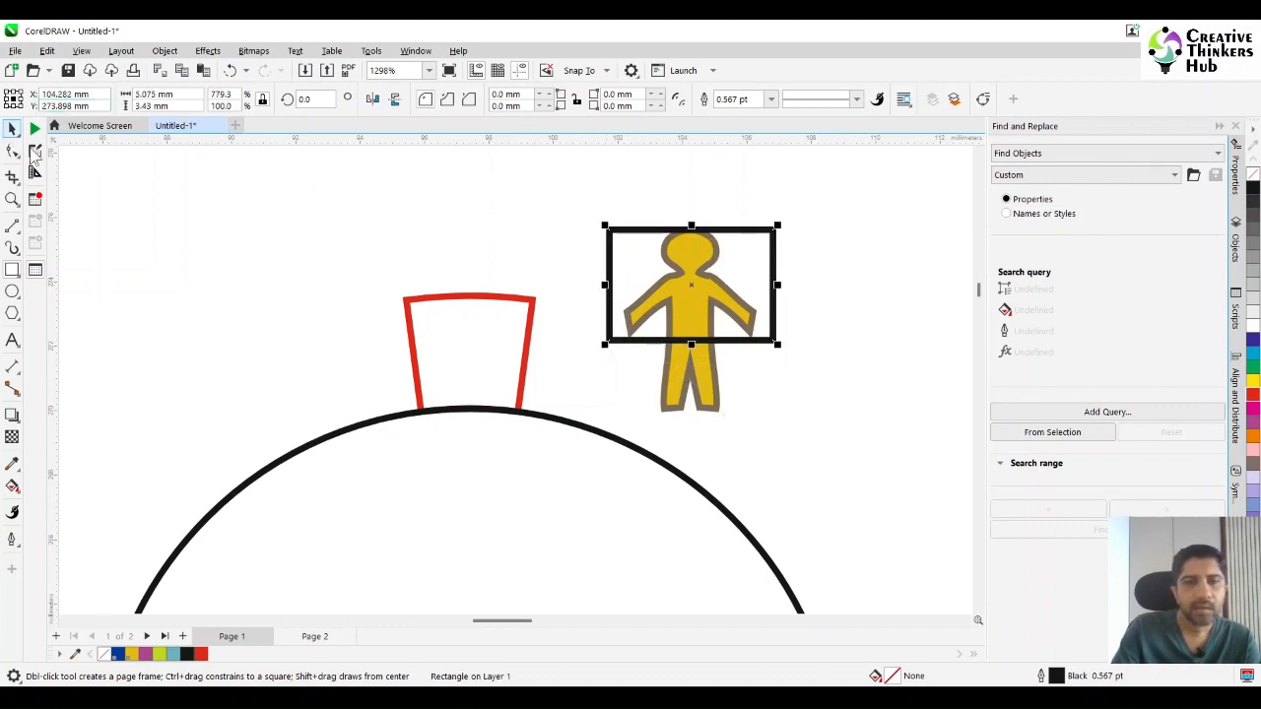
click(11, 129)
drag(691, 345, 692, 374)
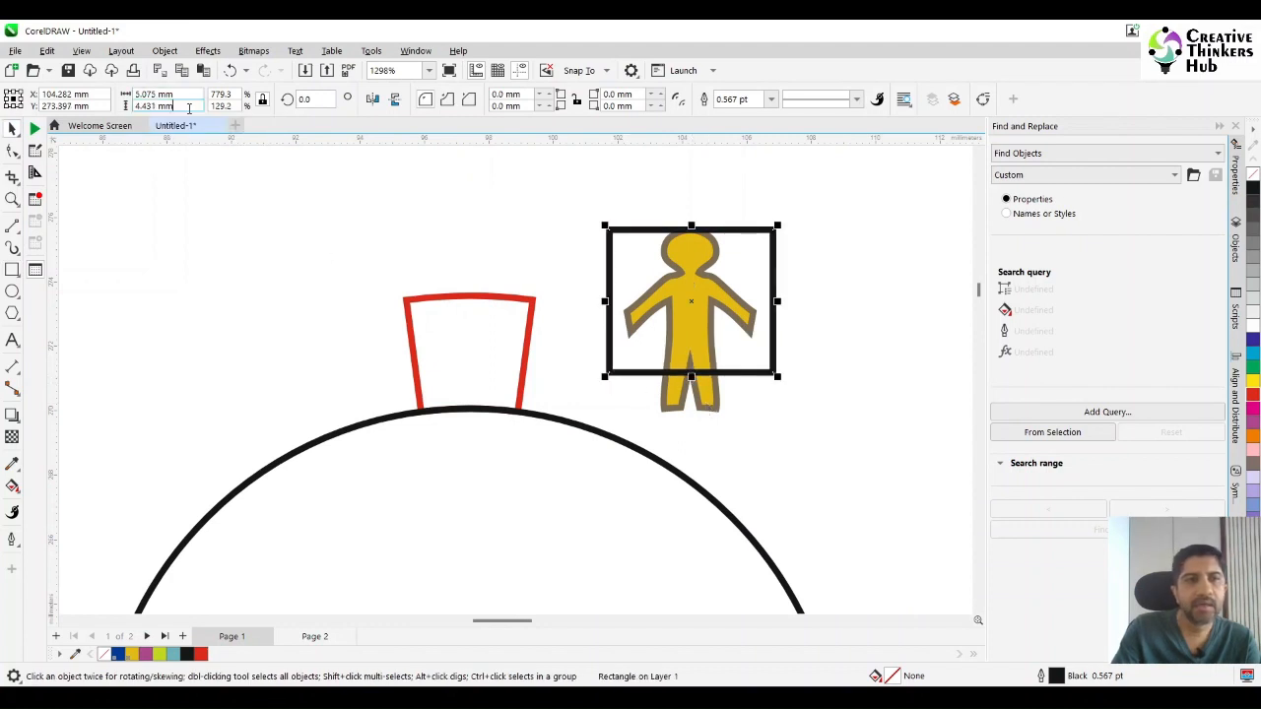
Set the rectangle's height to 3.5 mm and align its top edge with the top of the figure's head.
click(158, 105)
text(3.5)
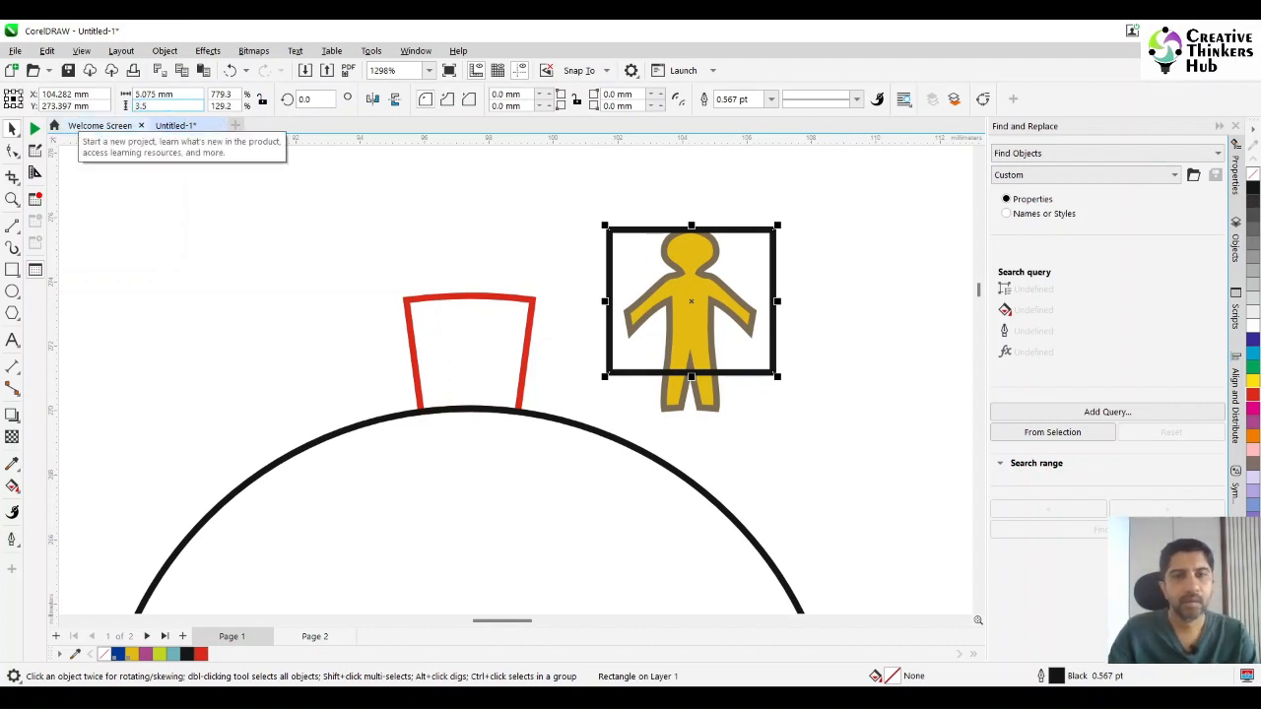
key(Return)
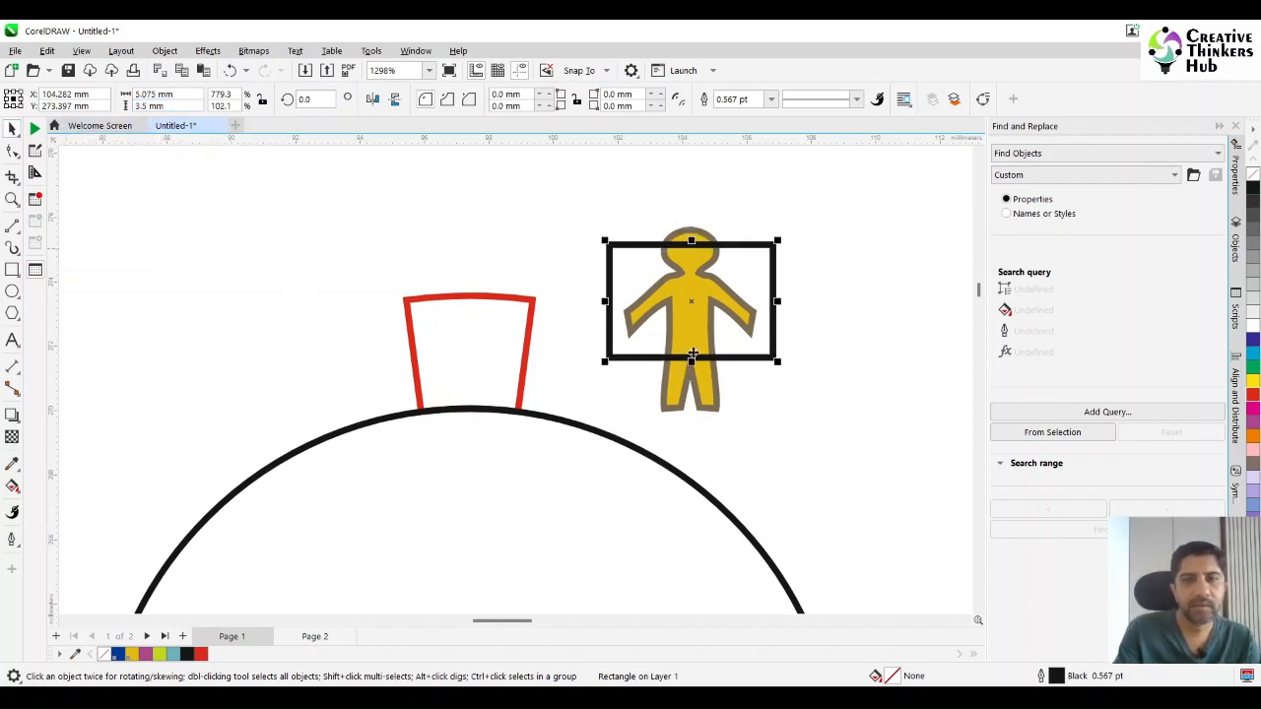
shift+click(714, 386)
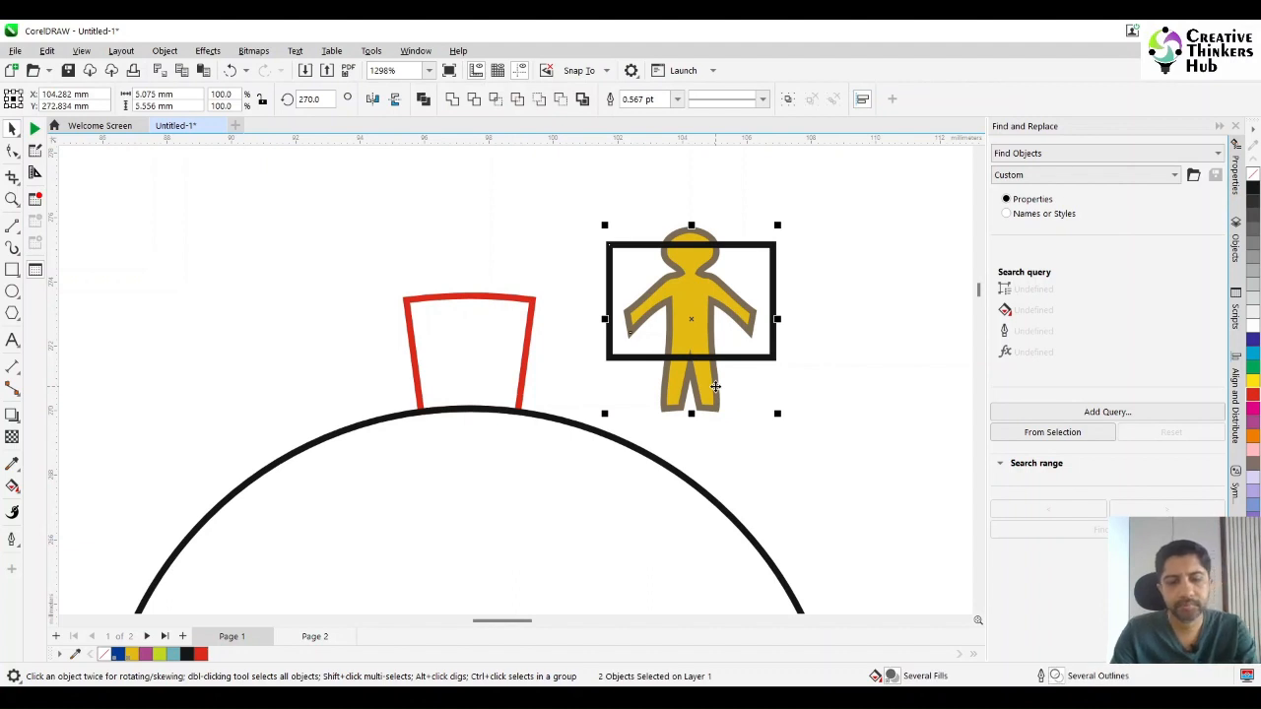
key(t)
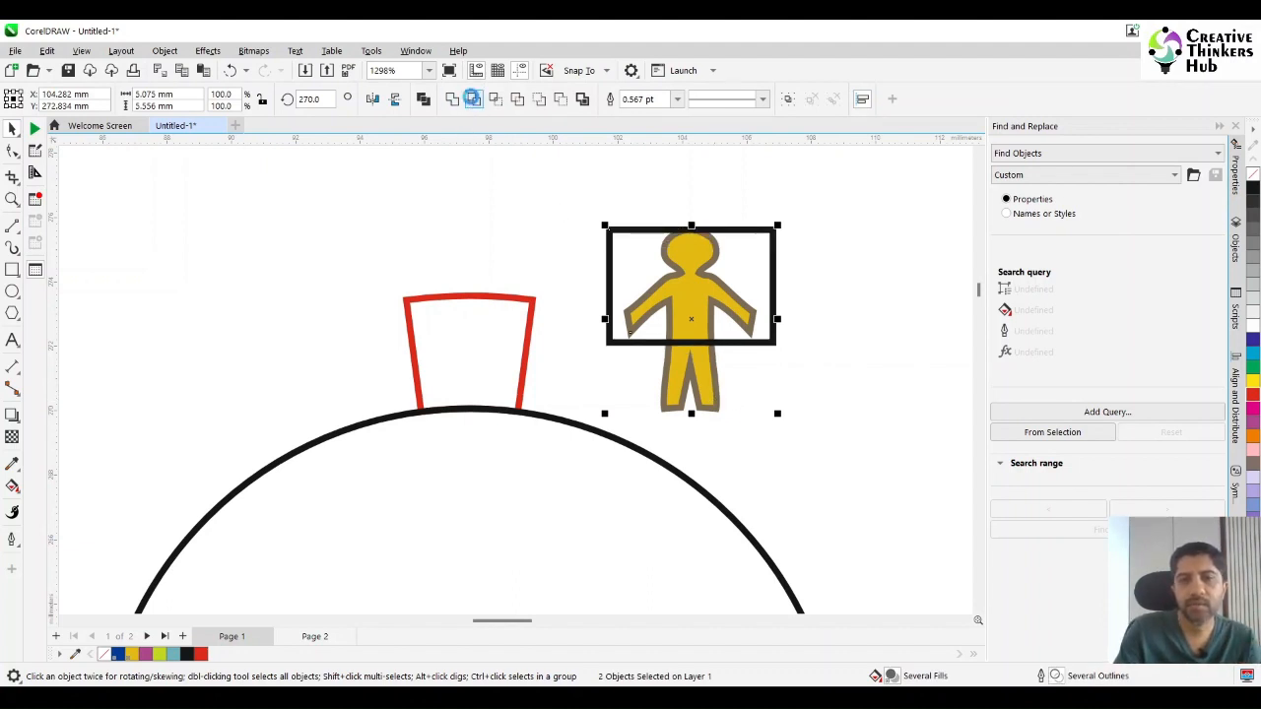
click(474, 98)
key(ctrl+z)
click(915, 423)
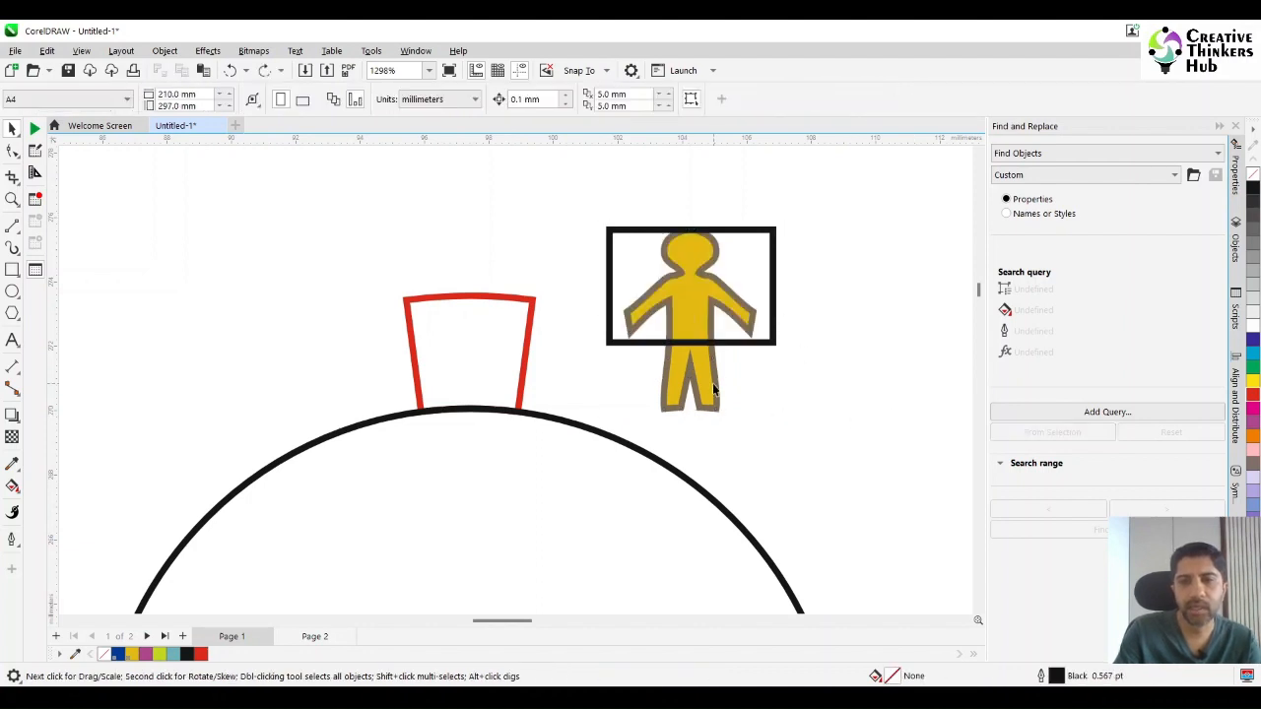
Intersect the yellow figure with the rectangle to create a separate shape of the figure's upper body.
click(714, 389)
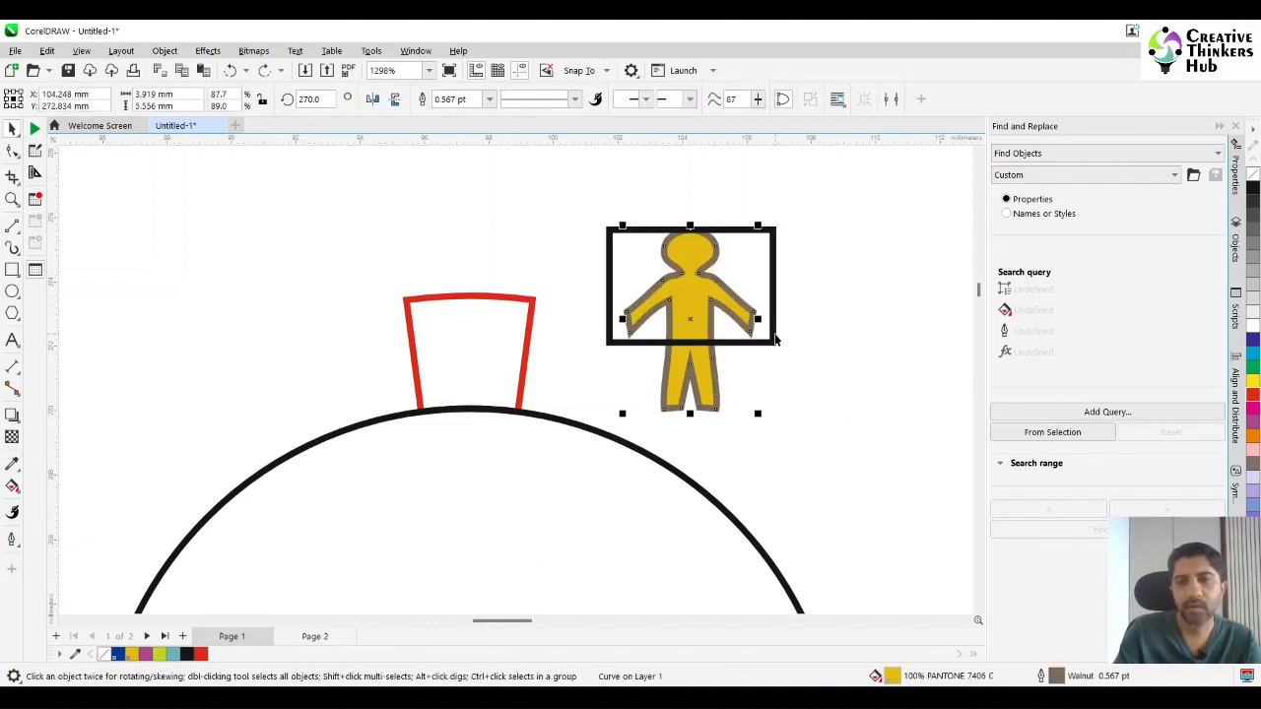
shift+click(775, 340)
click(496, 99)
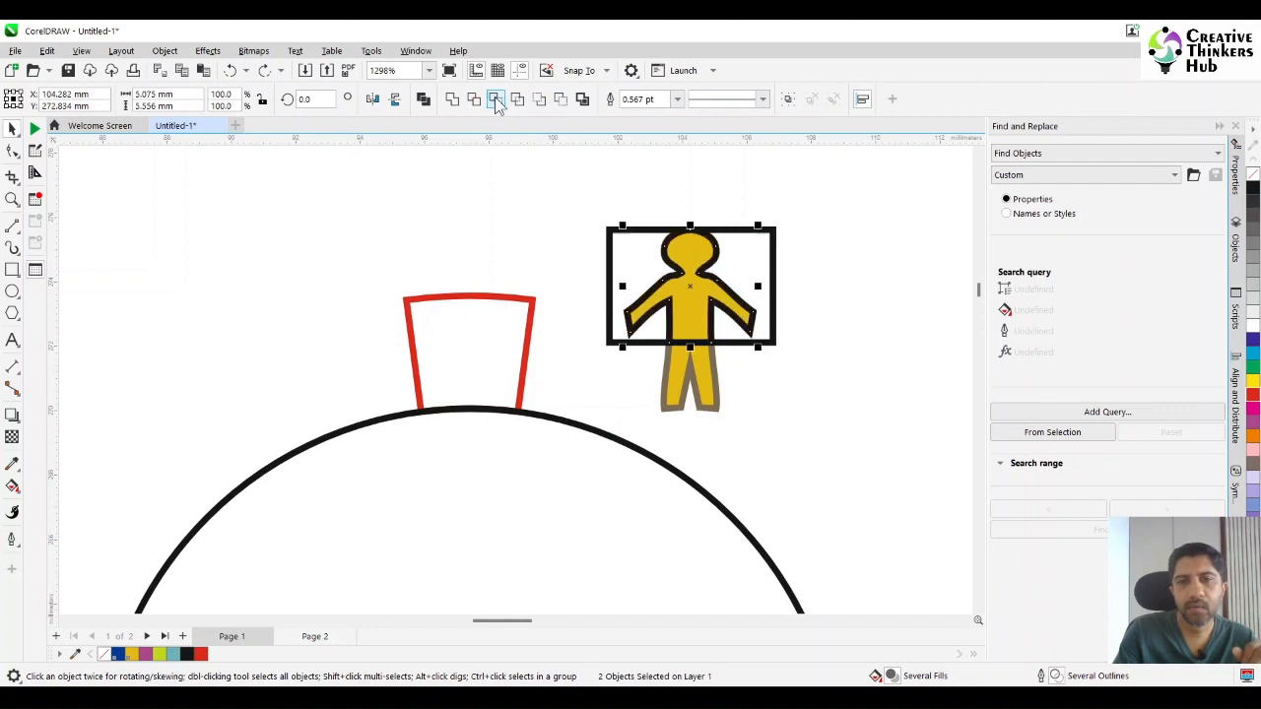
click(918, 341)
Delete the original yellow figure and the rectangle, keeping only the intersected upper-body outline.
click(713, 376)
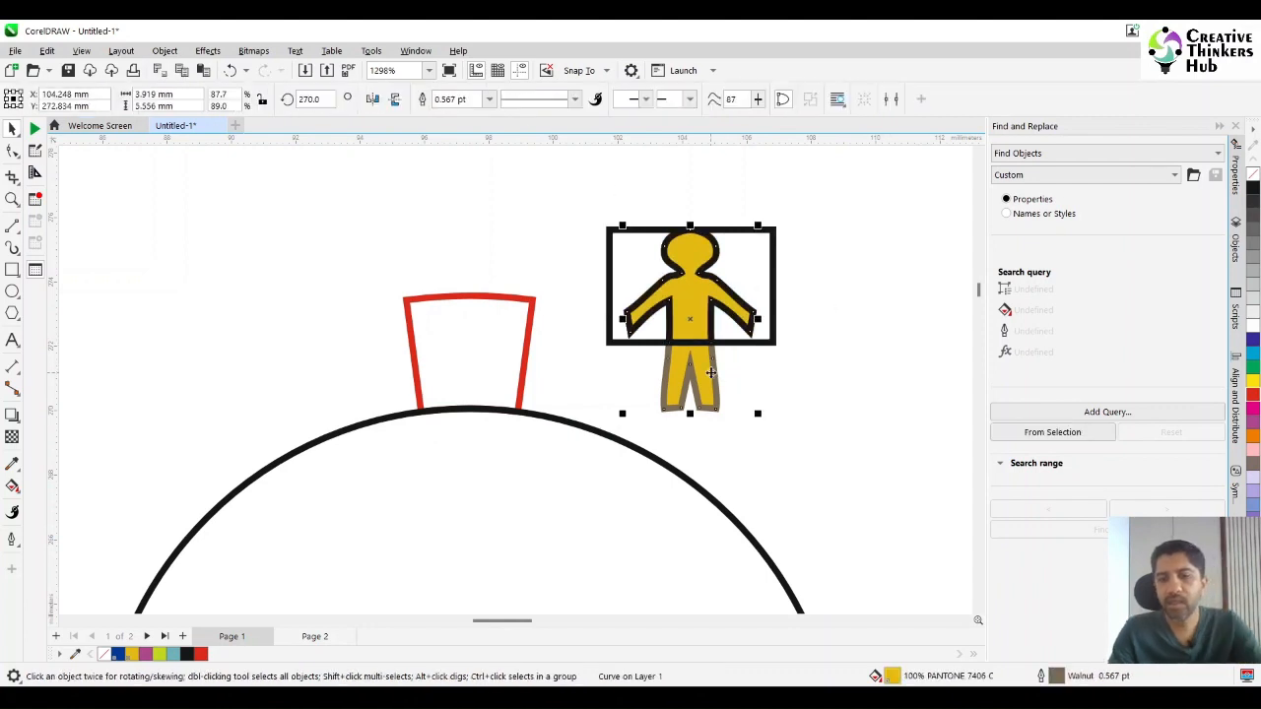
key(Delete)
click(734, 350)
drag(734, 349, 864, 469)
key(Delete)
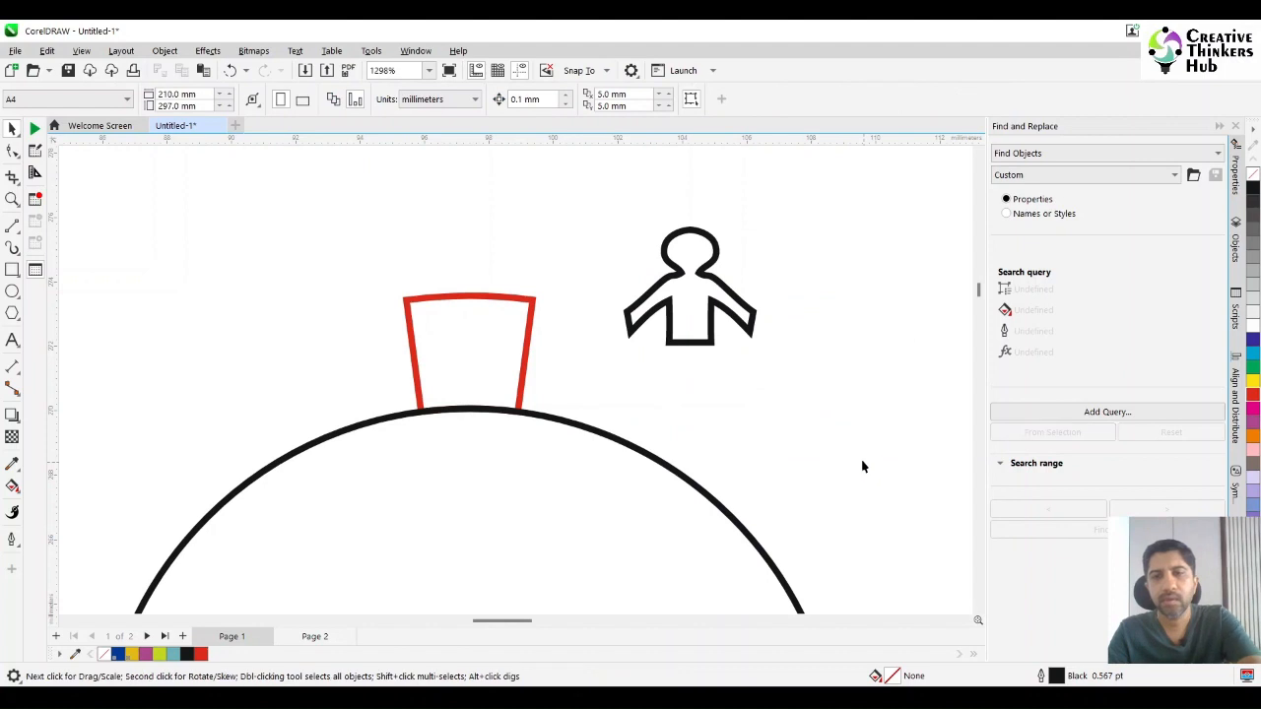
Try the cropped figure on top of the red segment, and move it back out beside the segment.
click(699, 331)
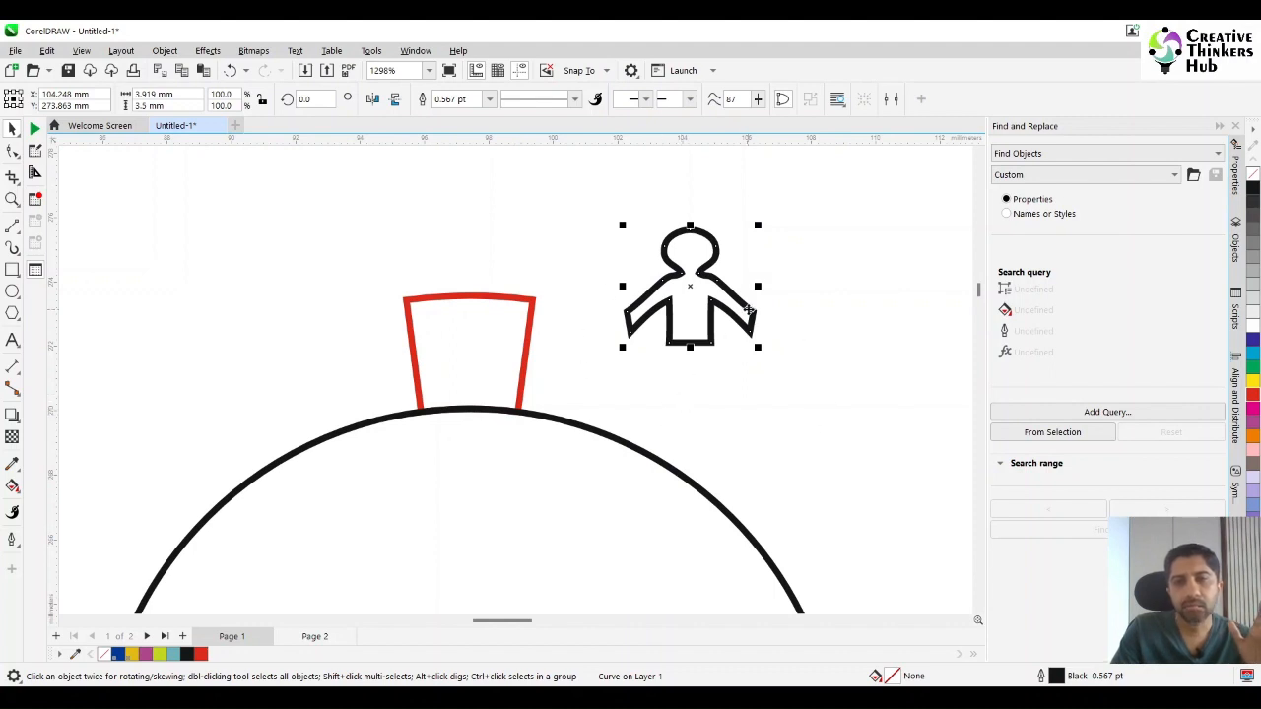
drag(752, 310, 530, 385)
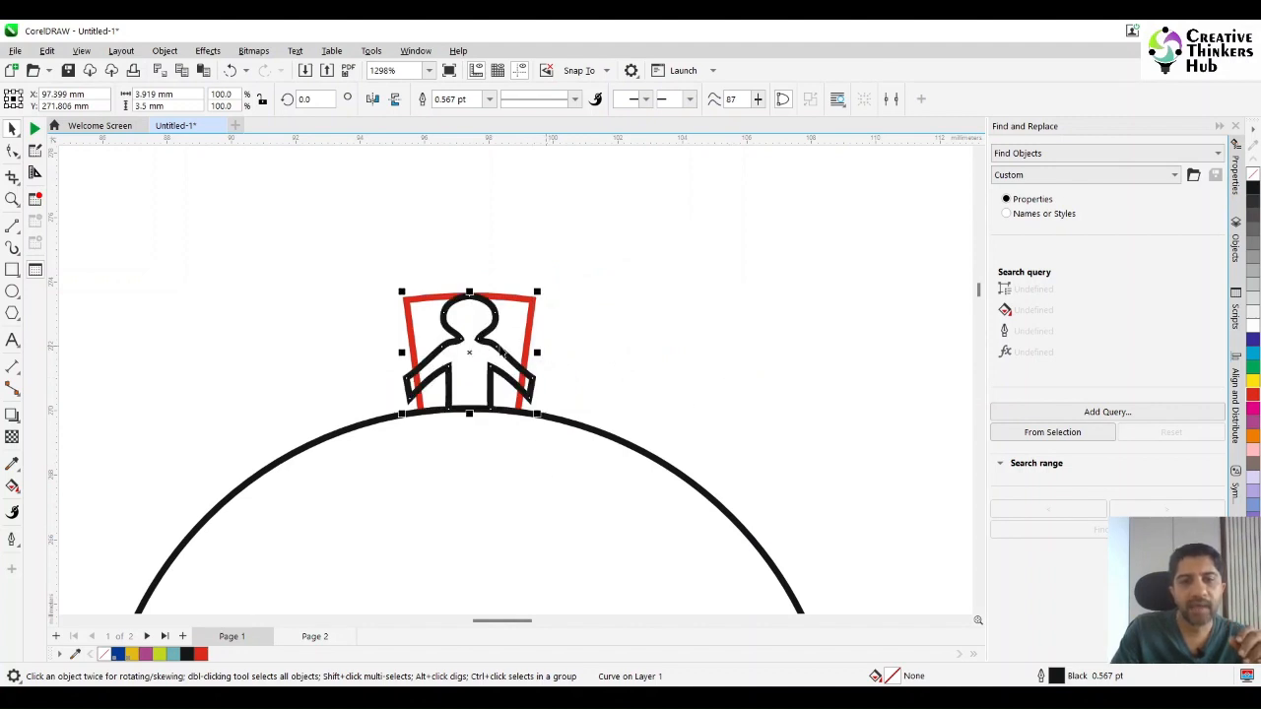
drag(497, 347, 667, 311)
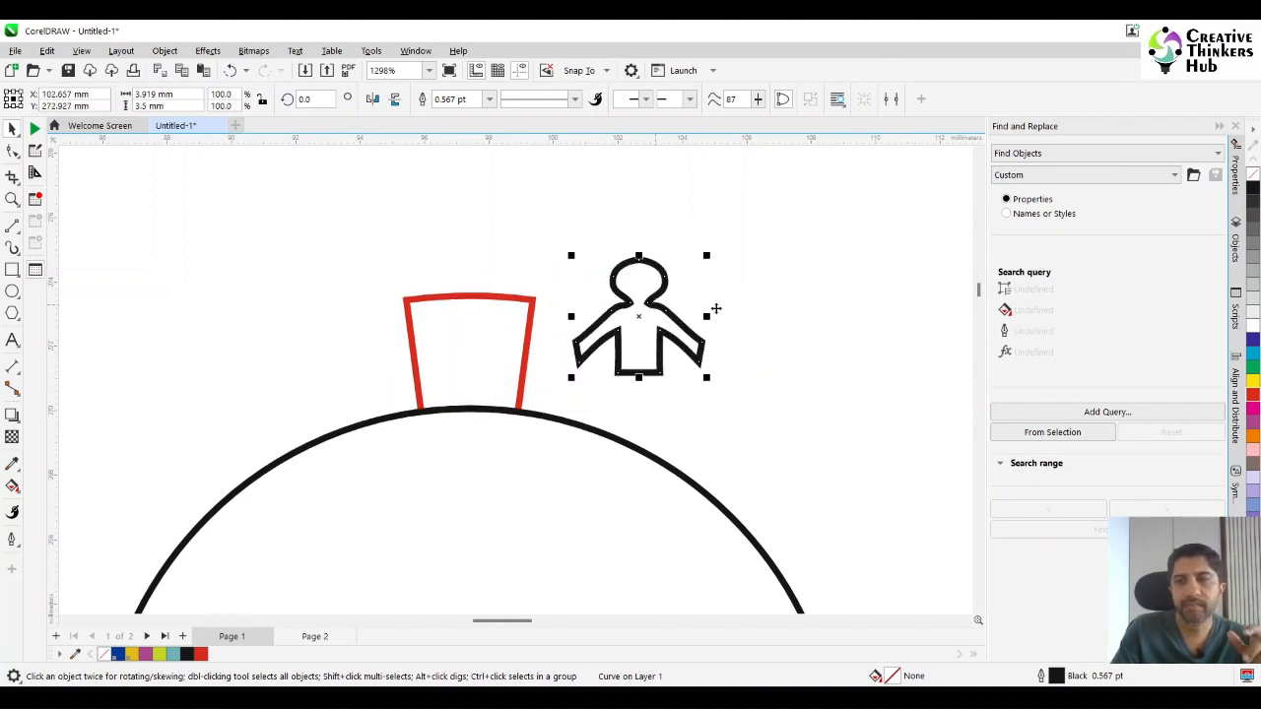
Fill the cropped figure with red and convert its outline to an object.
click(1253, 397)
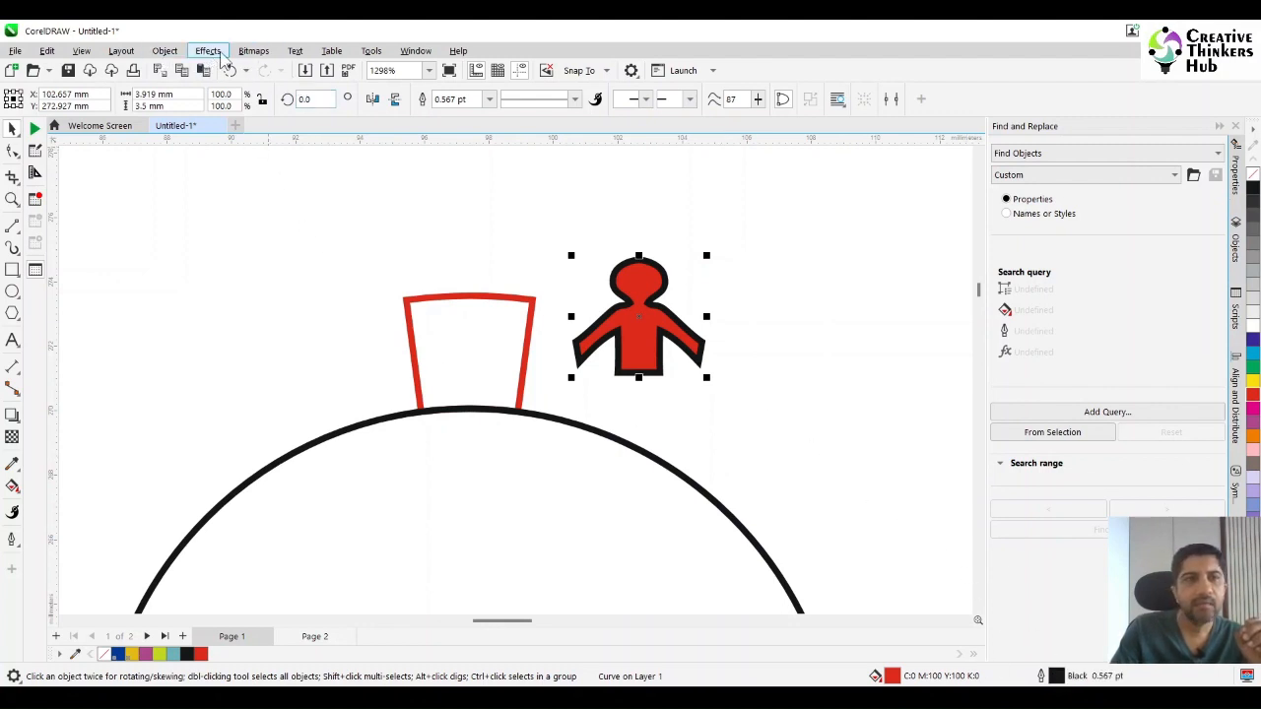
click(173, 54)
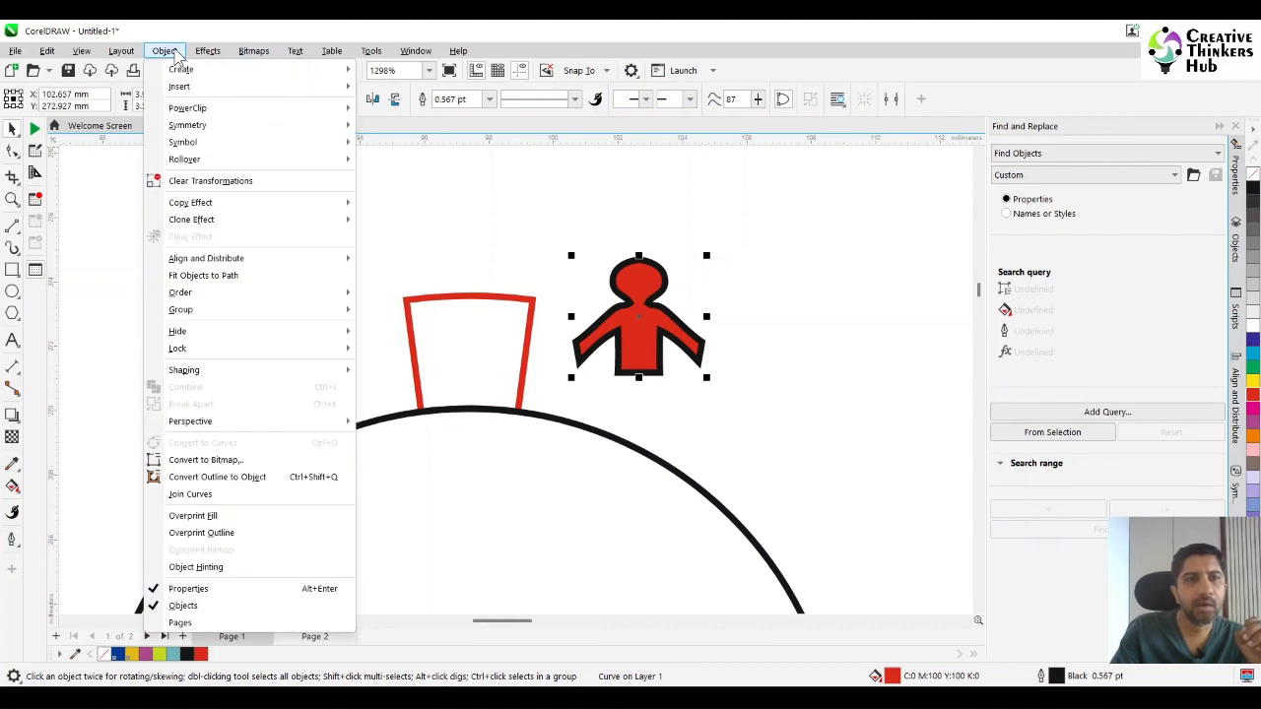
click(210, 481)
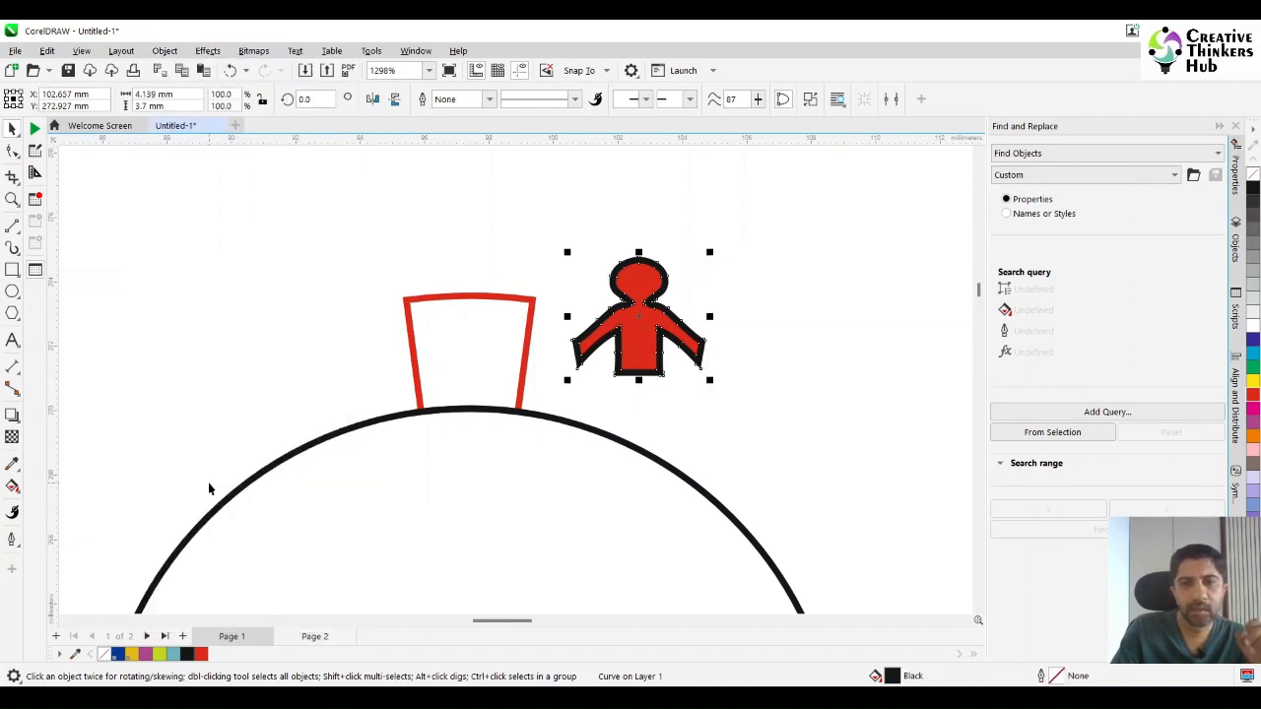
Weld the converted outline and the red figure into one shape, and give it a black outline.
shift+click(644, 364)
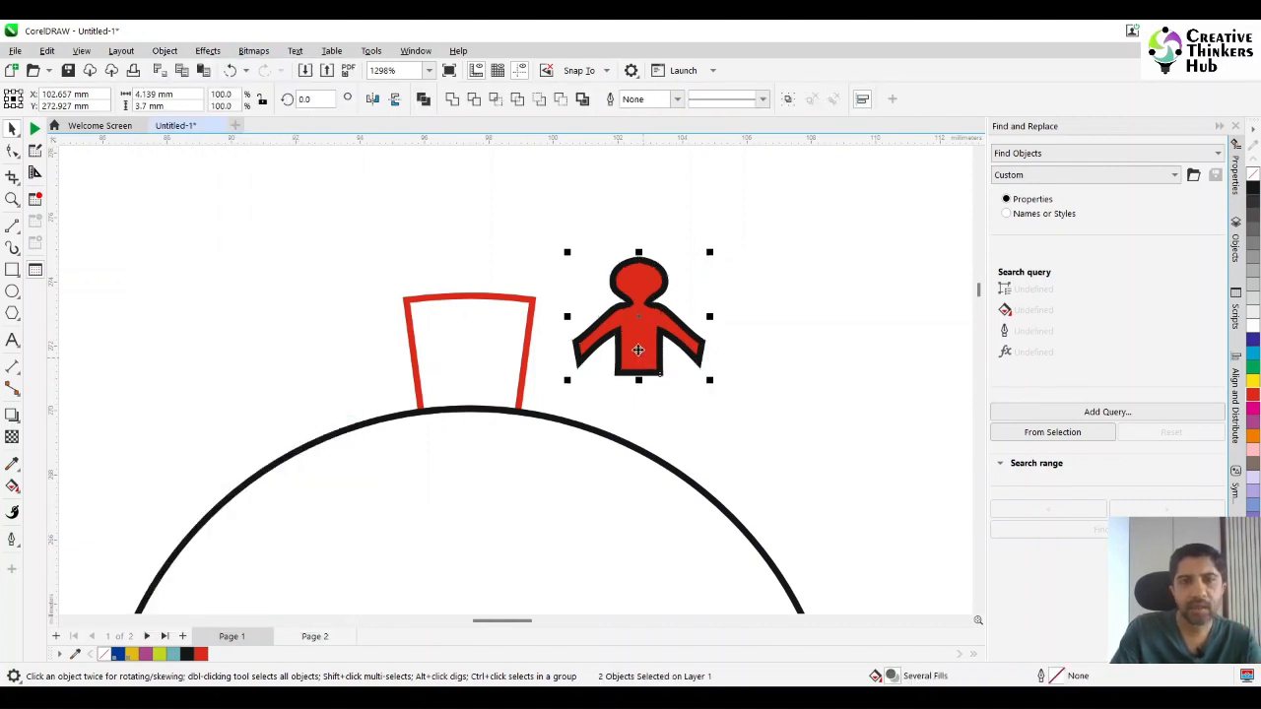
click(452, 98)
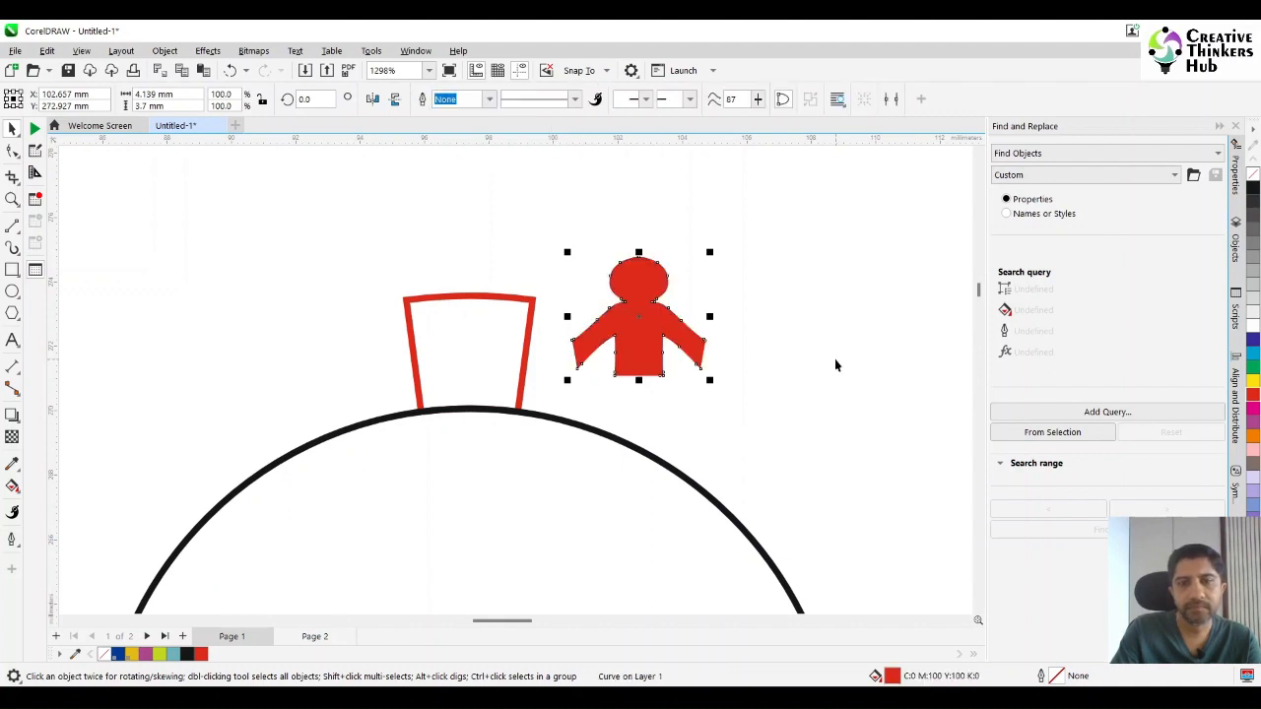
right_click(1253, 188)
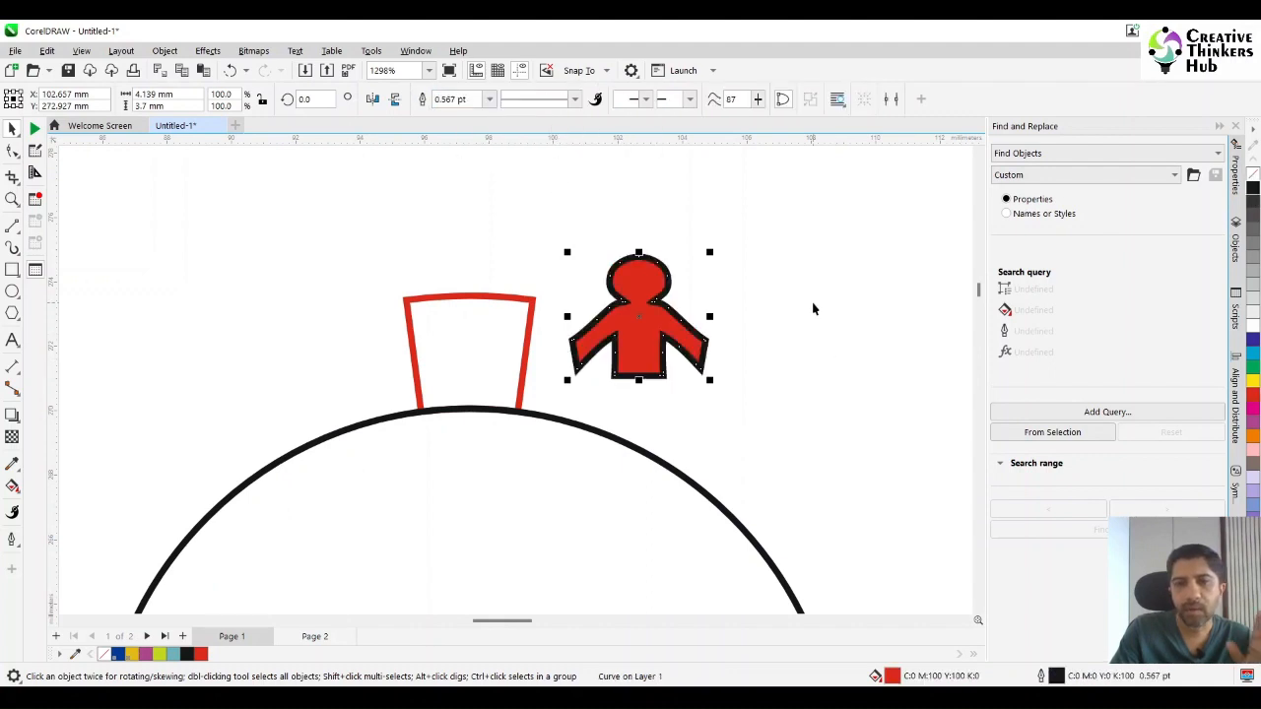
click(812, 309)
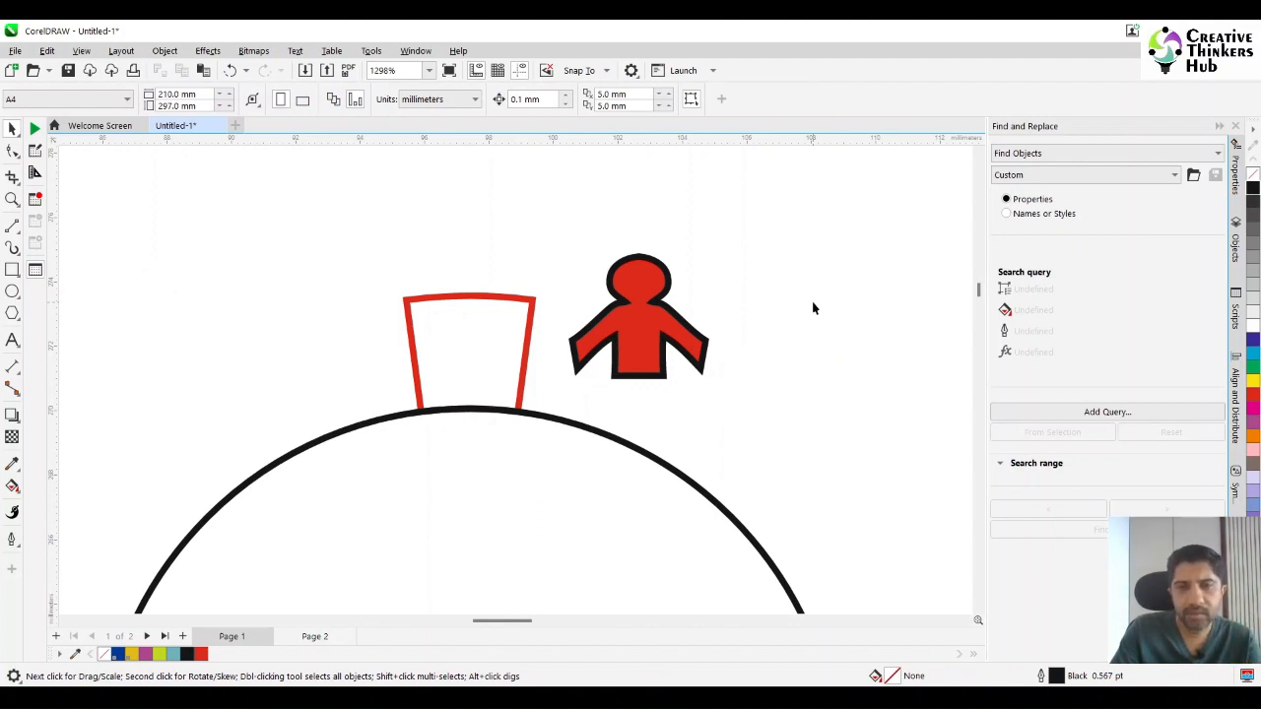
Apply an envelope to the red figure in Putty mode, created from the shape of the red segment.
click(638, 340)
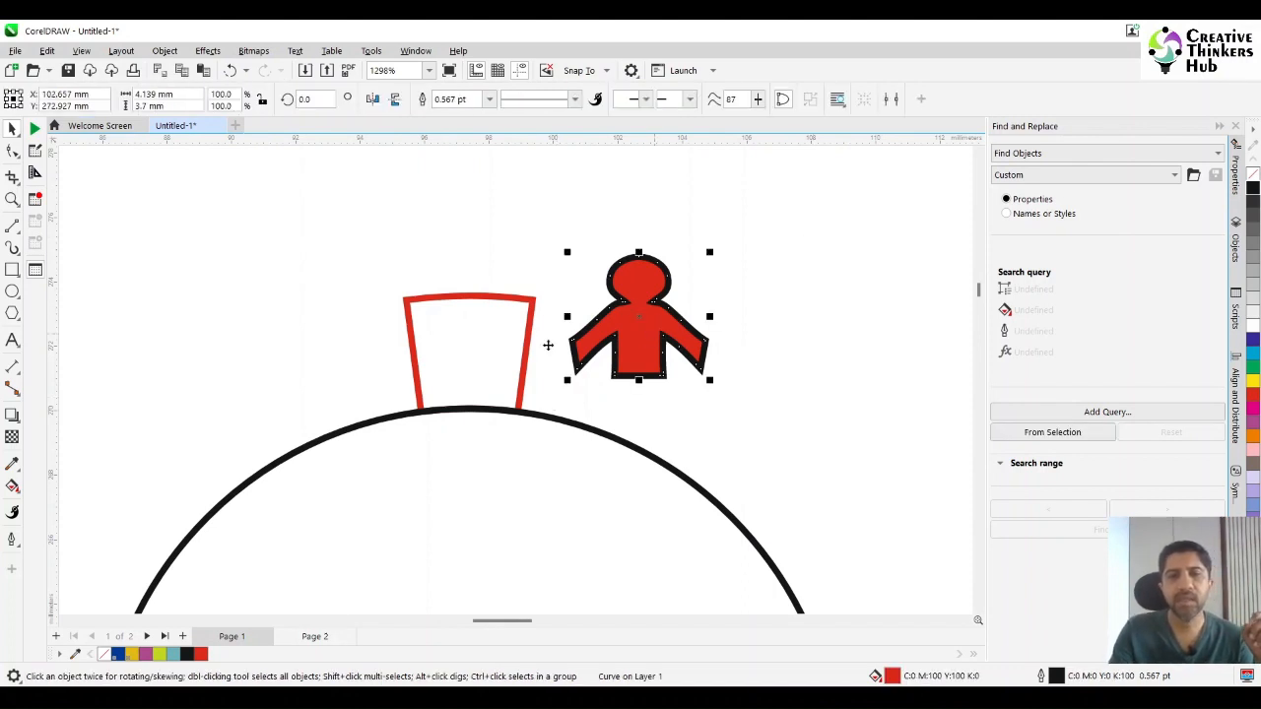
click(208, 53)
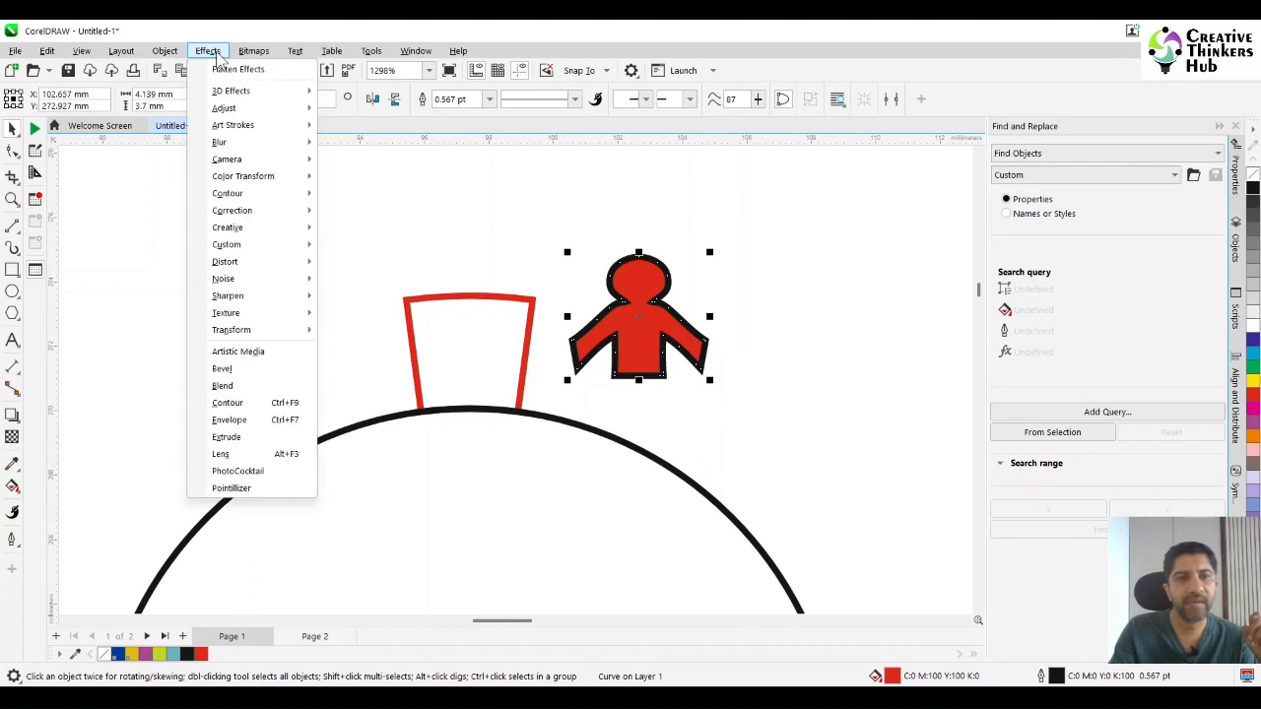
click(247, 424)
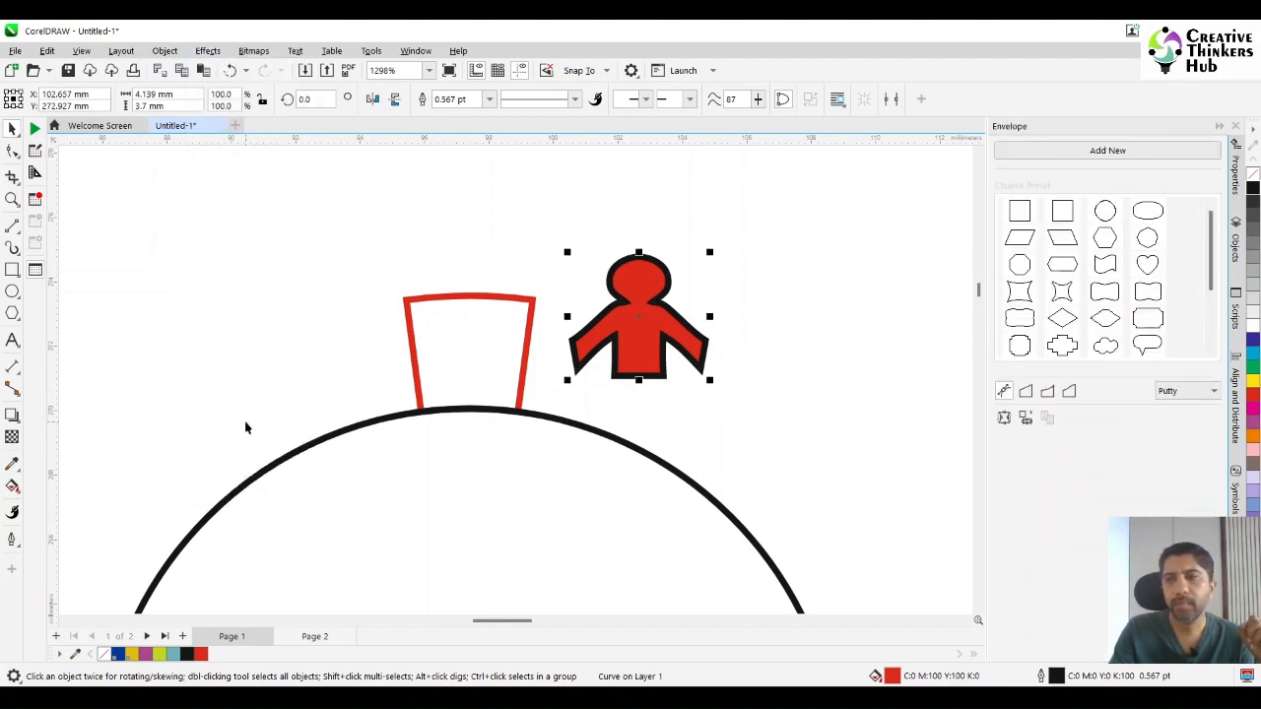
click(1189, 393)
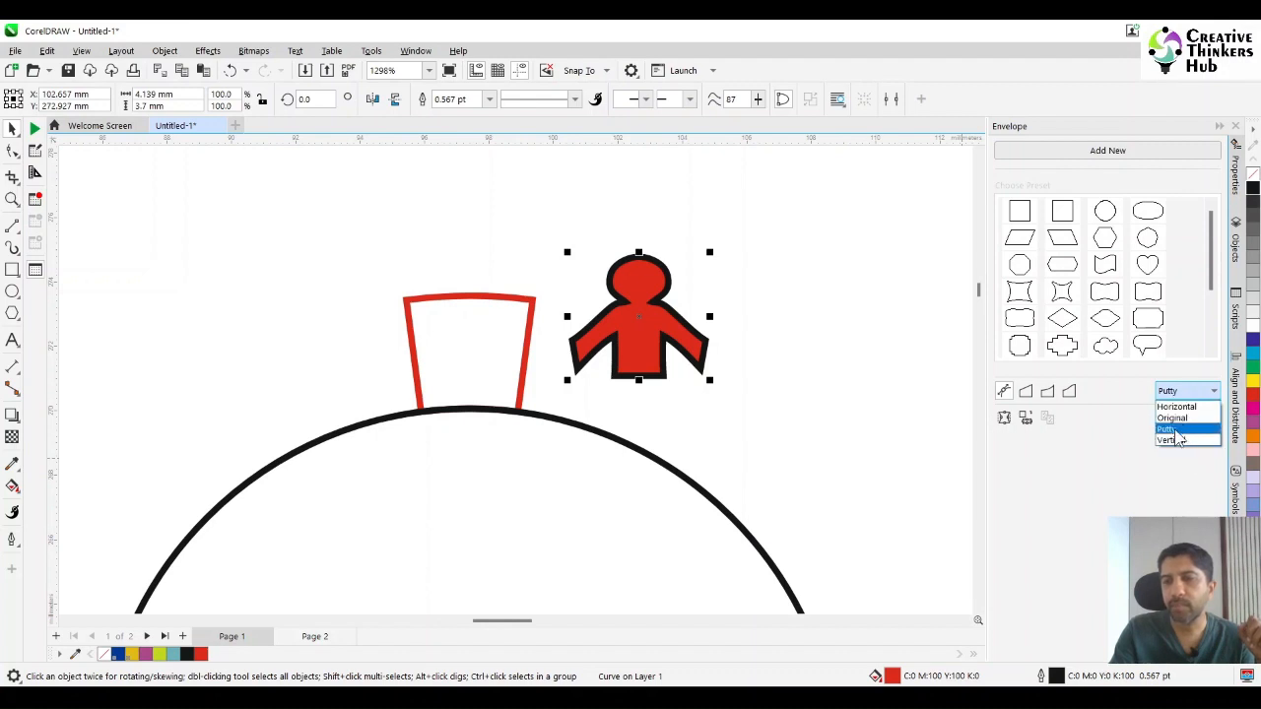
click(1174, 431)
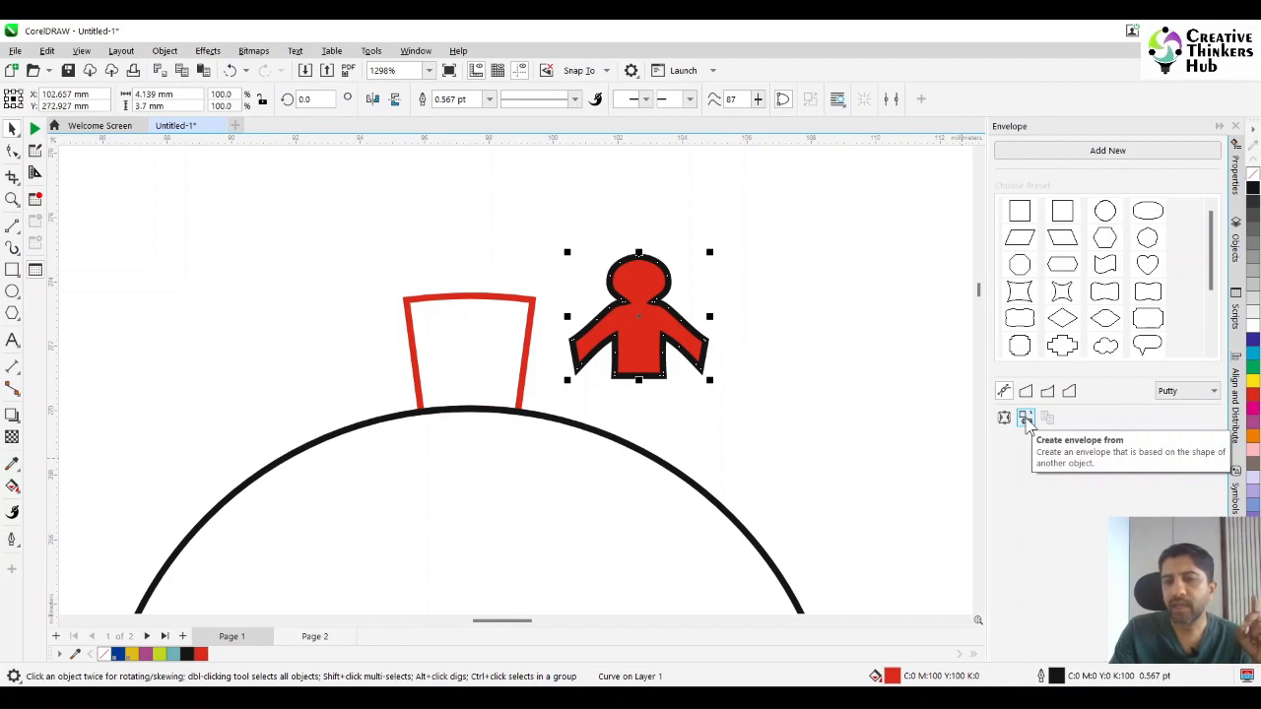
click(1025, 418)
click(483, 373)
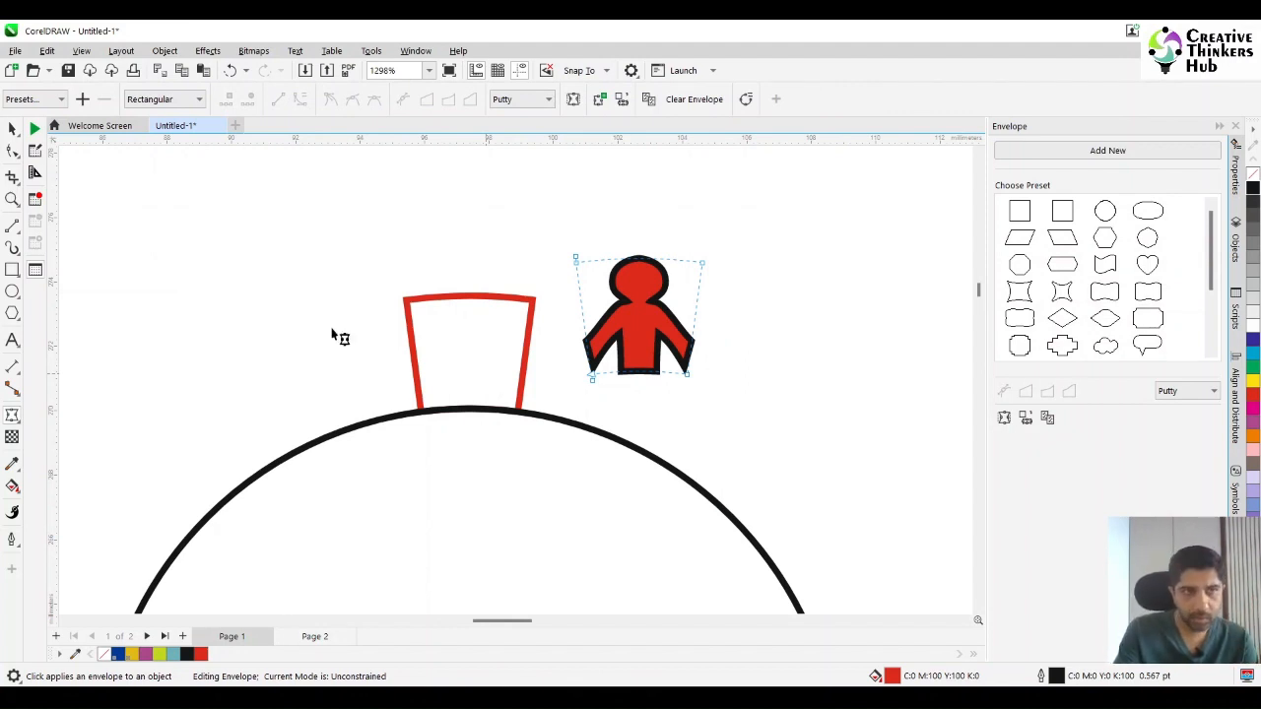
Align the figure with the red segment on both horizontal and vertical centres, and delete the segment.
click(12, 129)
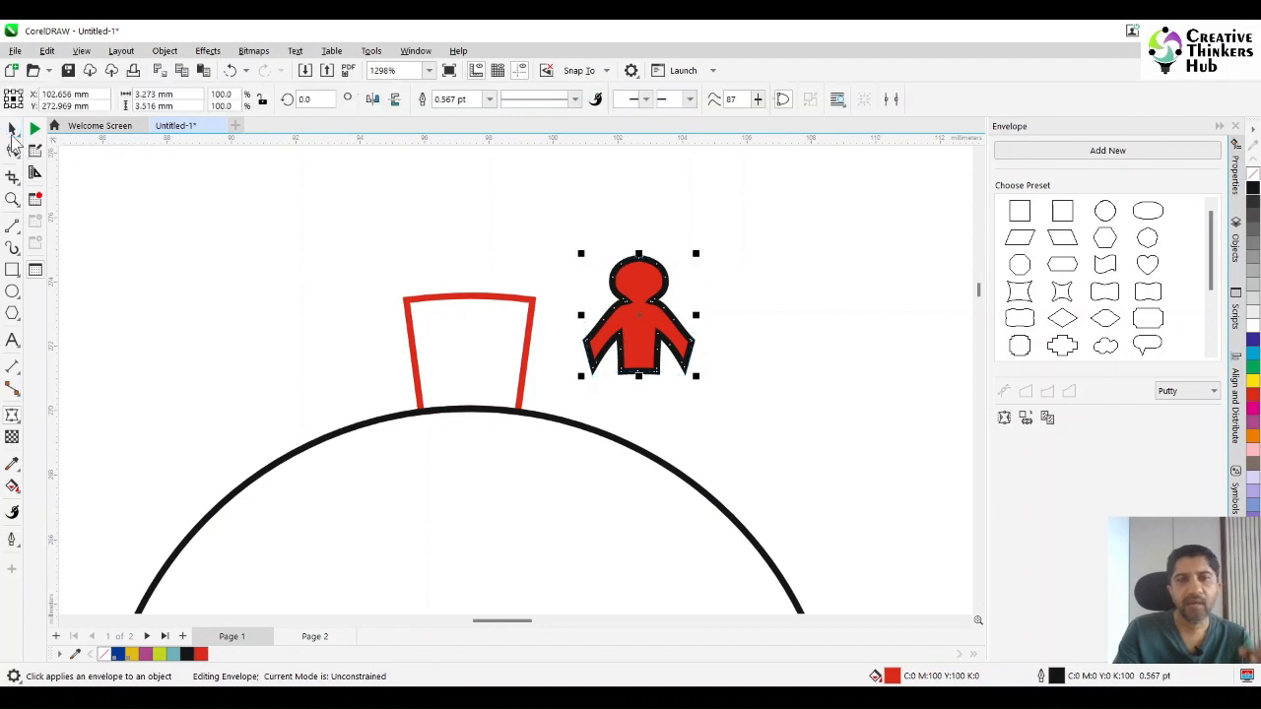
shift+click(414, 354)
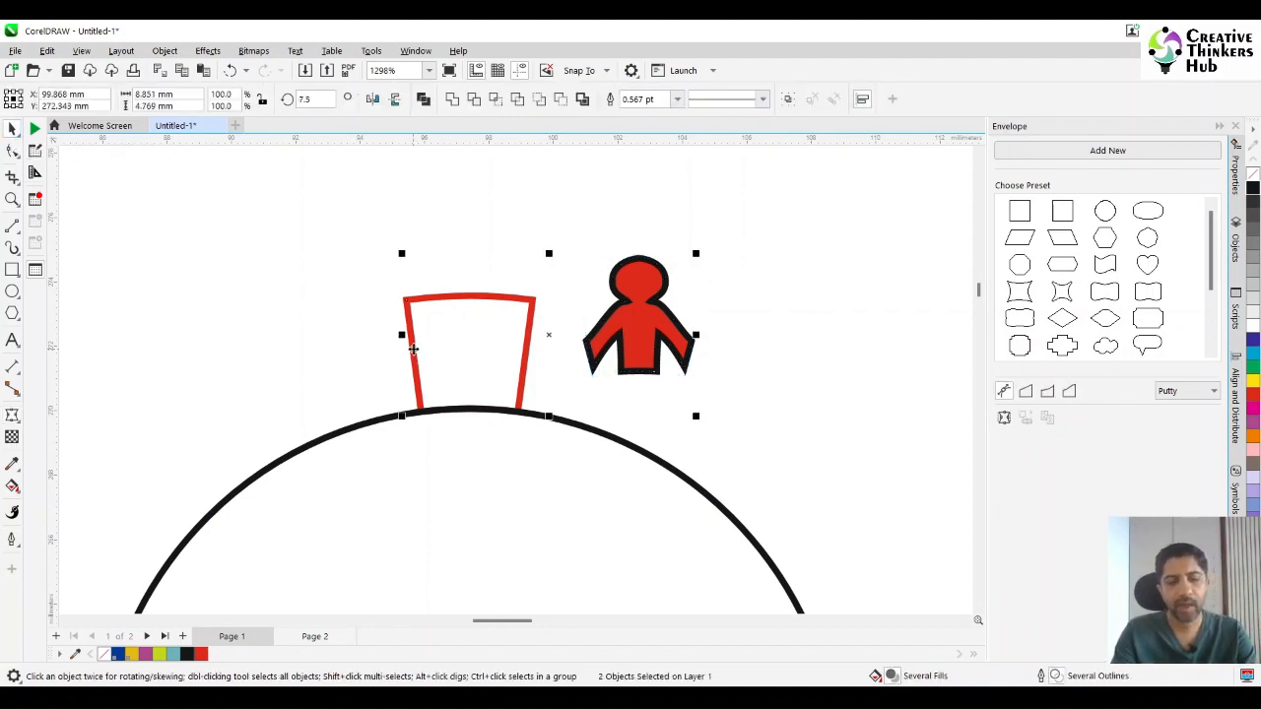
key(c)
key(e)
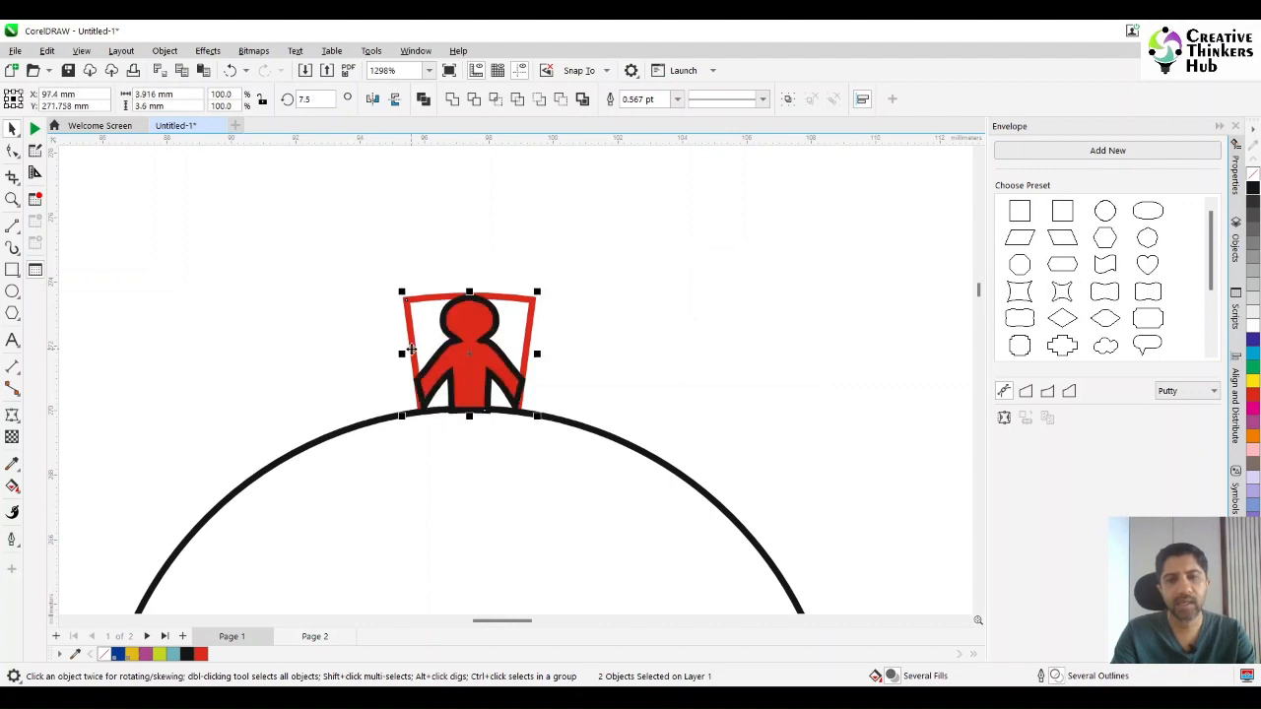
click(328, 352)
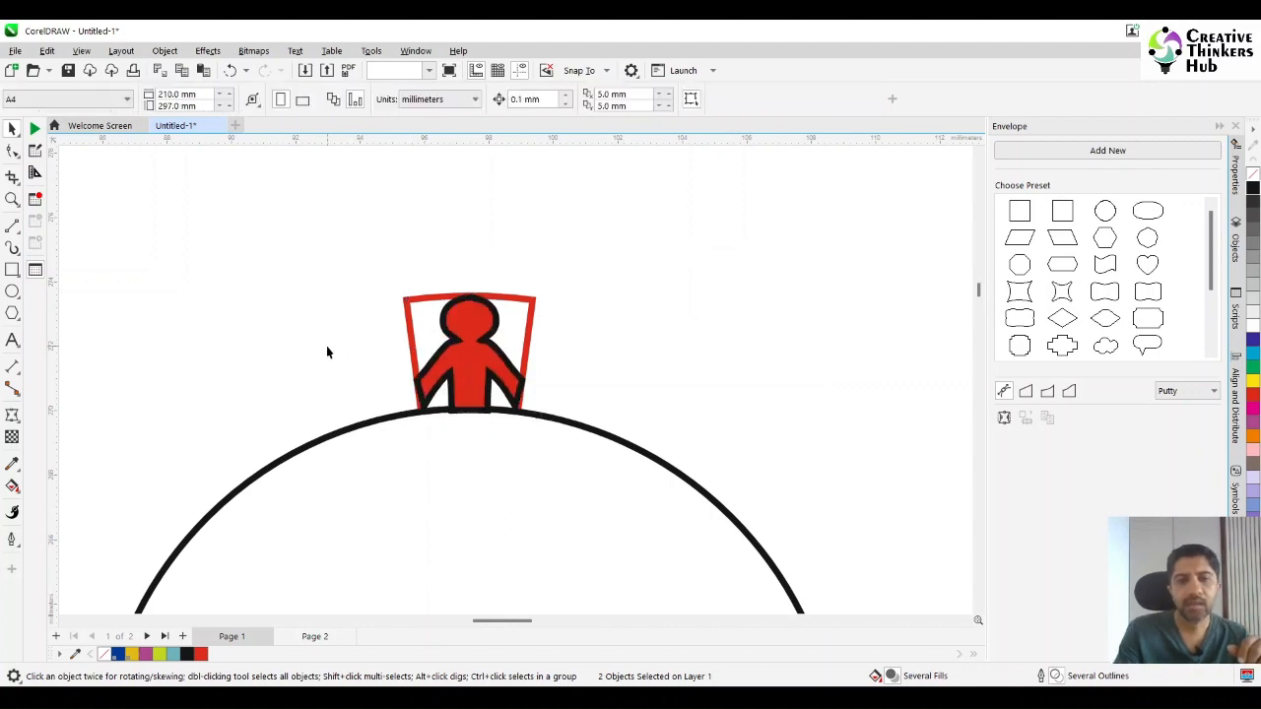
click(531, 332)
key(Delete)
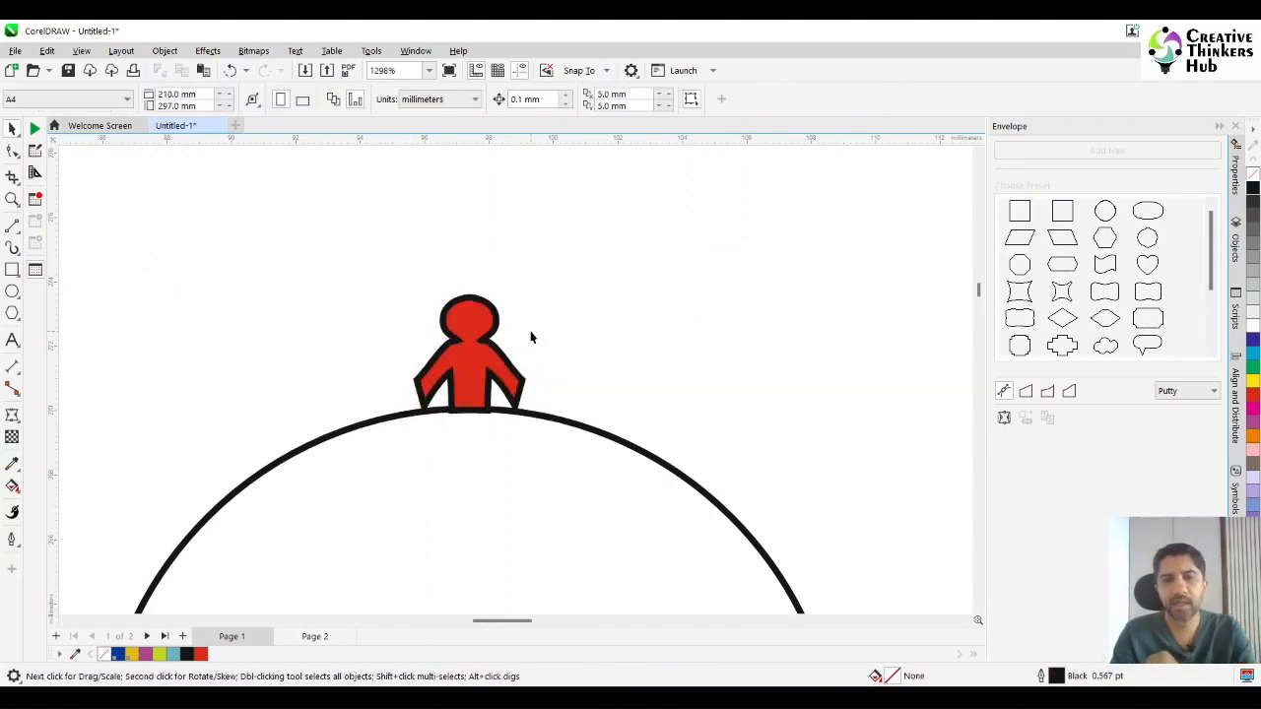
Turn on snapping to objects so points can be placed exactly on the circle's centre.
click(502, 374)
scroll(512, 414, down, 4)
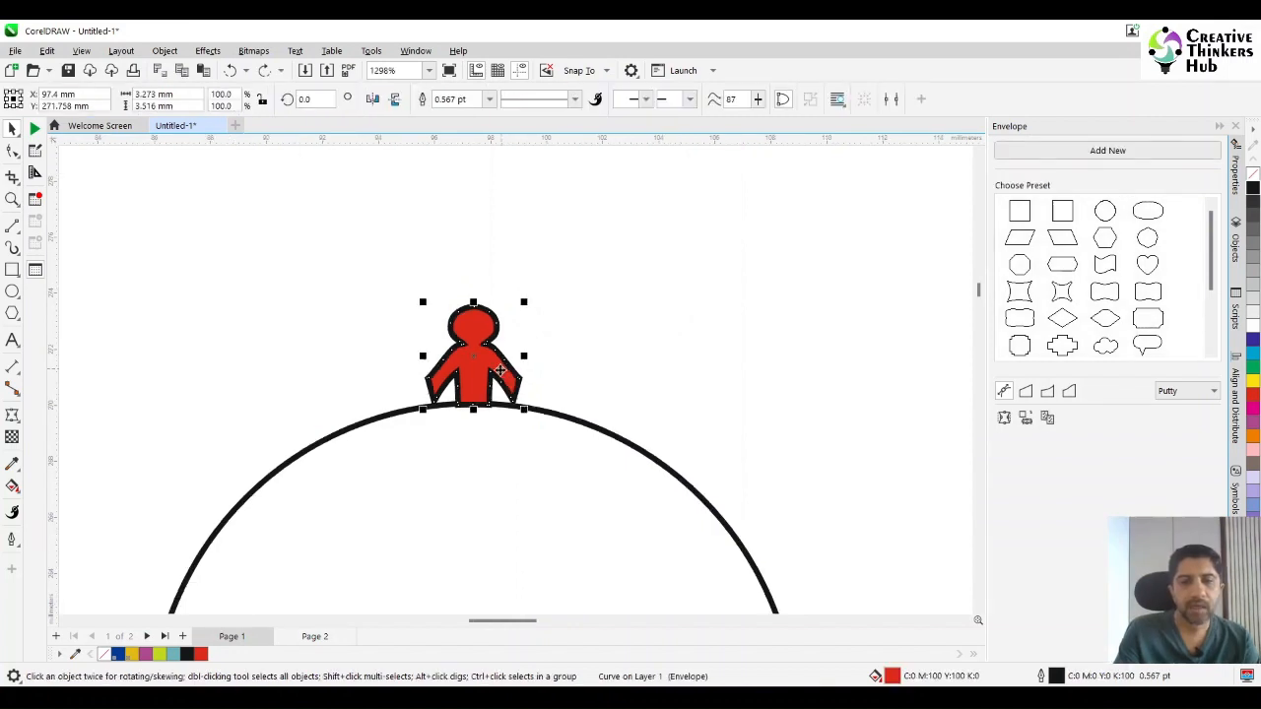
scroll(517, 424, down, 1)
click(507, 393)
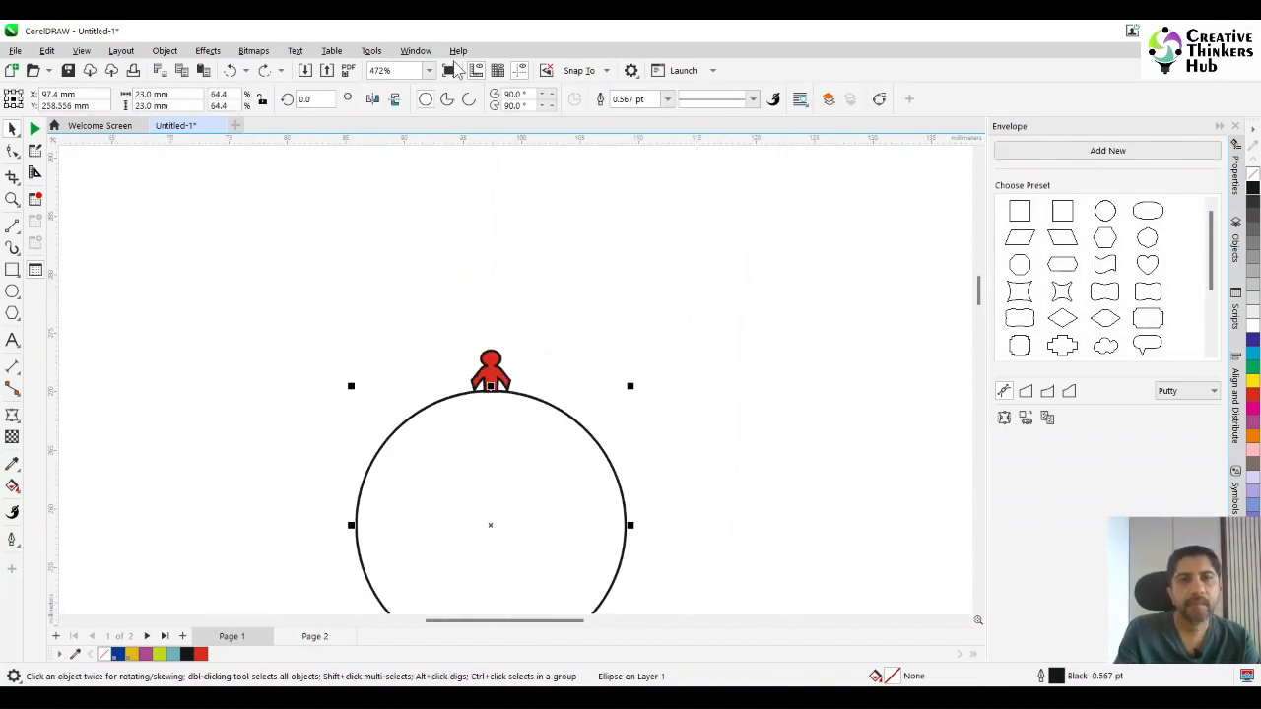
click(579, 71)
click(592, 155)
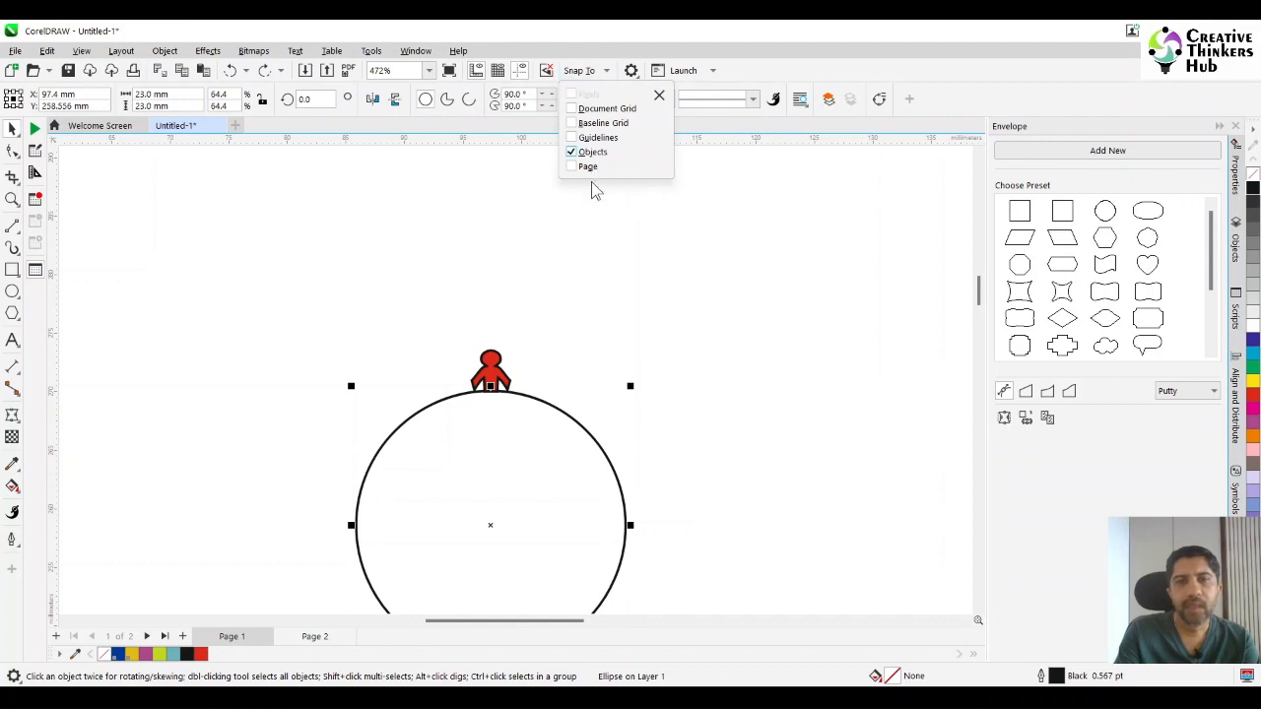
click(559, 355)
Move the red figure's centre of rotation to the centre of the large circle.
click(530, 370)
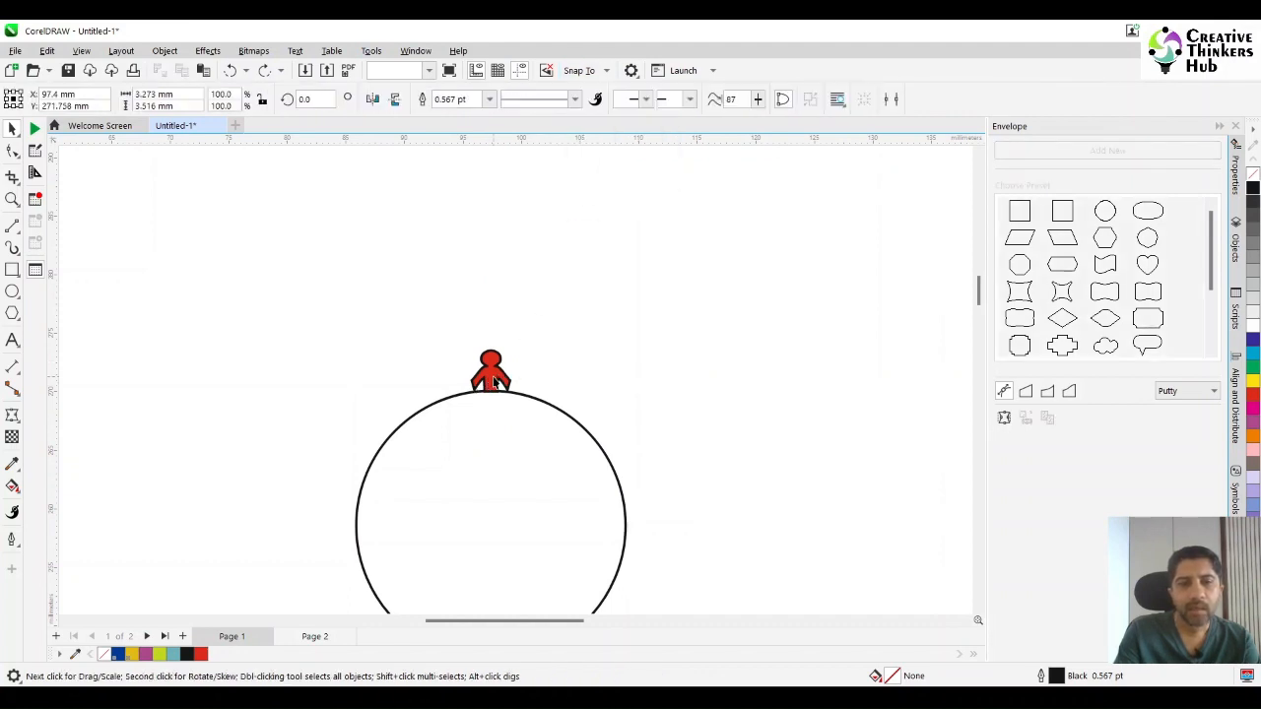
click(490, 374)
click(490, 379)
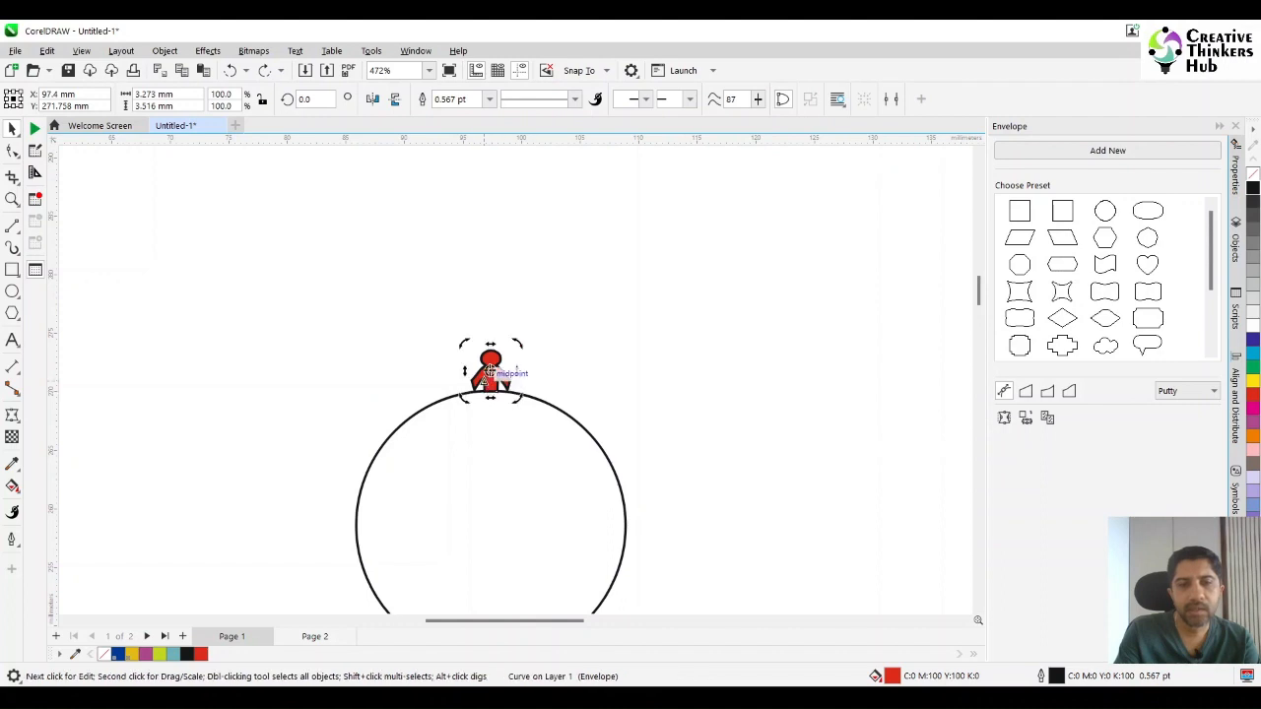
drag(490, 379, 490, 525)
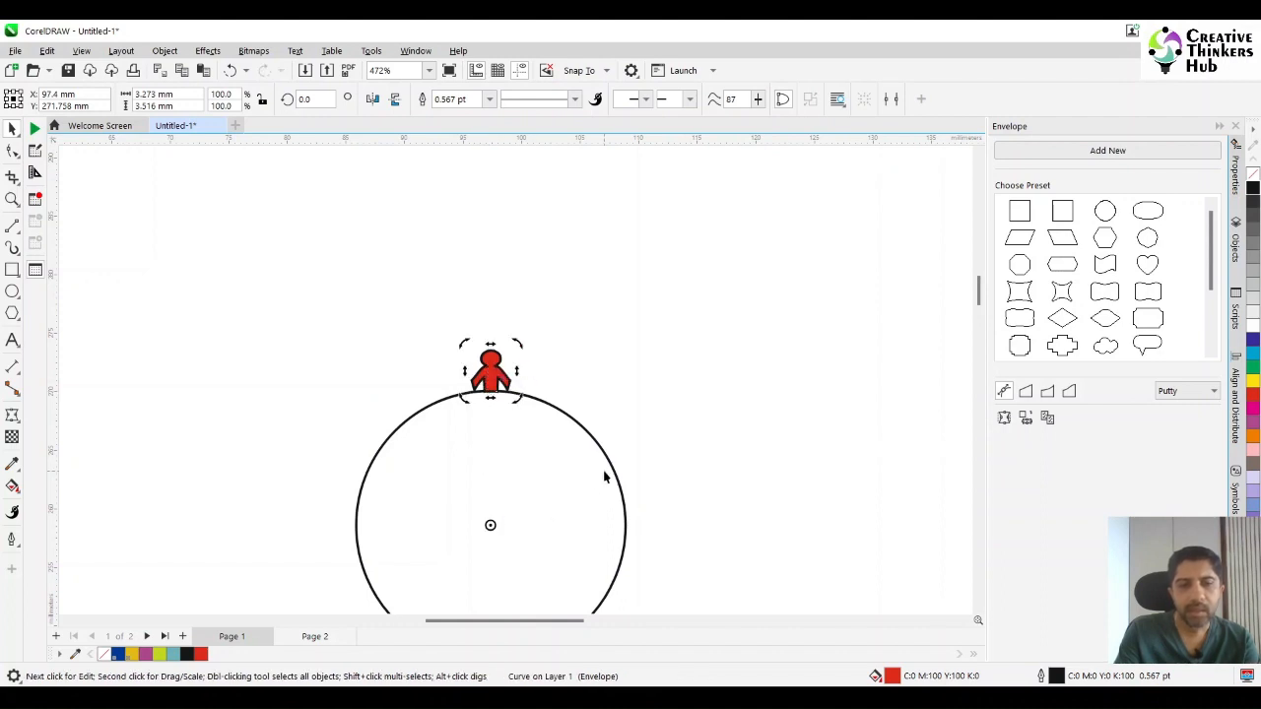
click(605, 386)
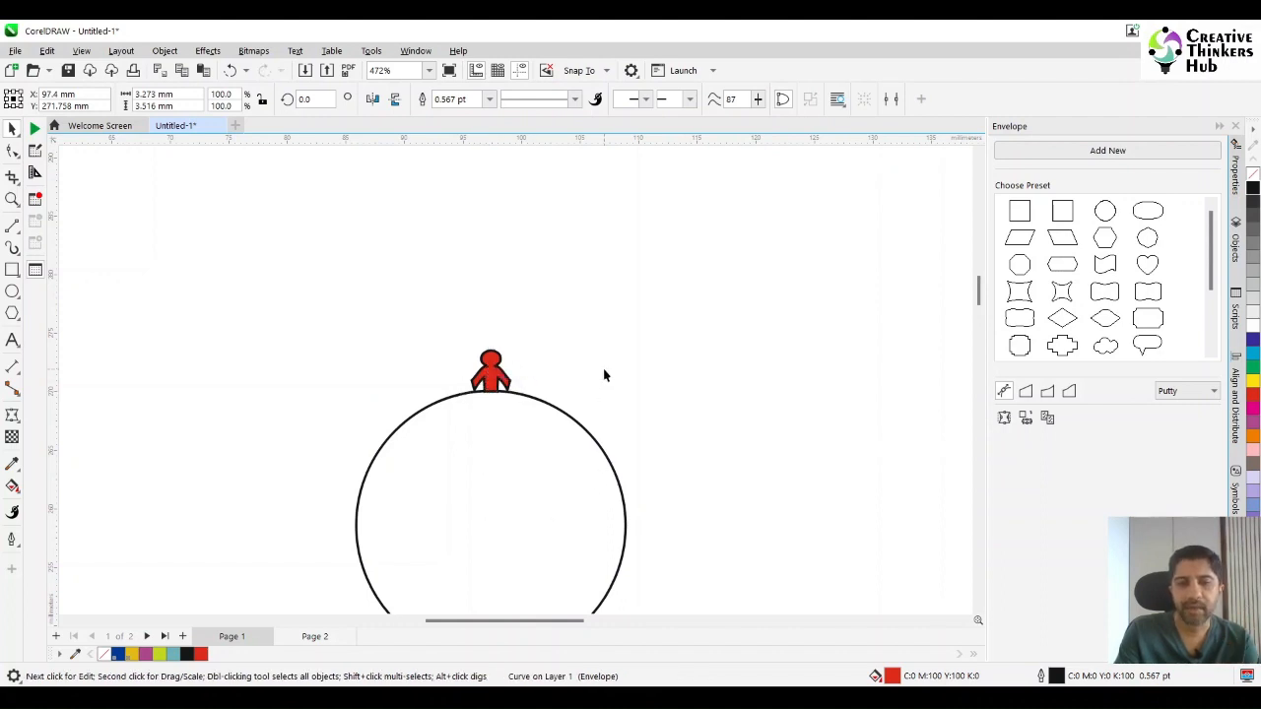
Create a copy of the red figure rotated 15° clockwise about the circle's centre.
click(494, 383)
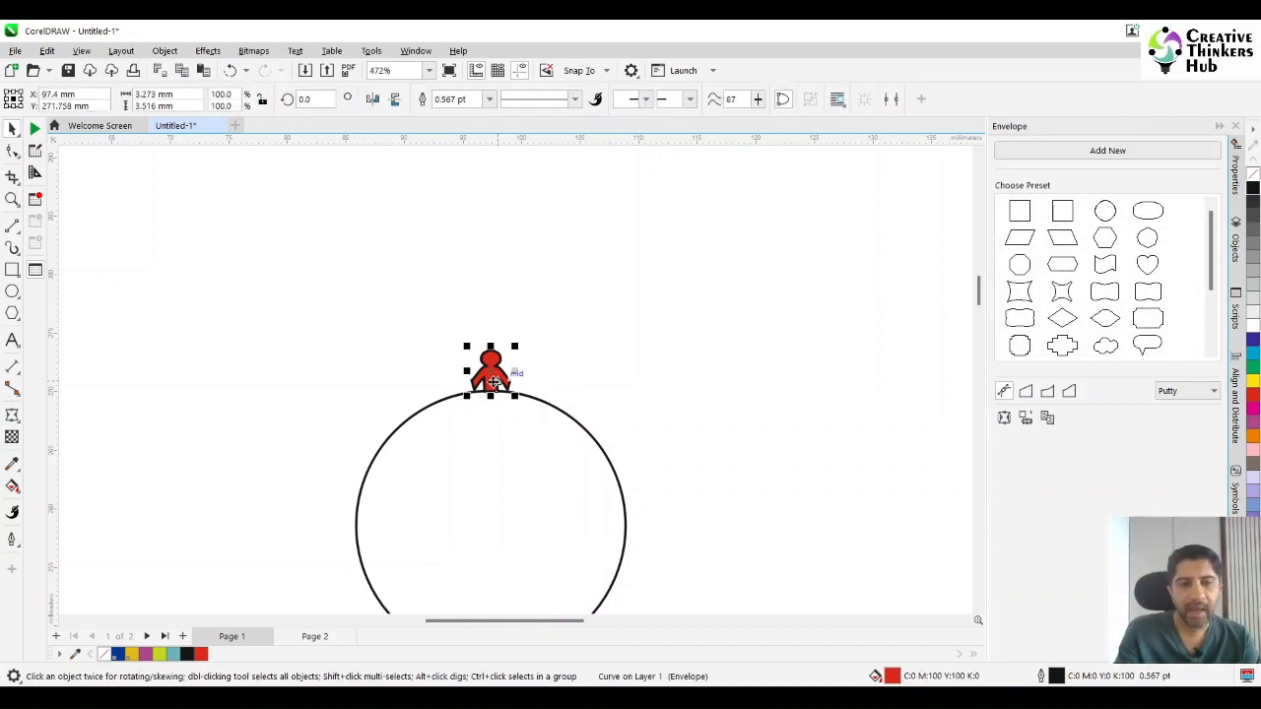
click(491, 382)
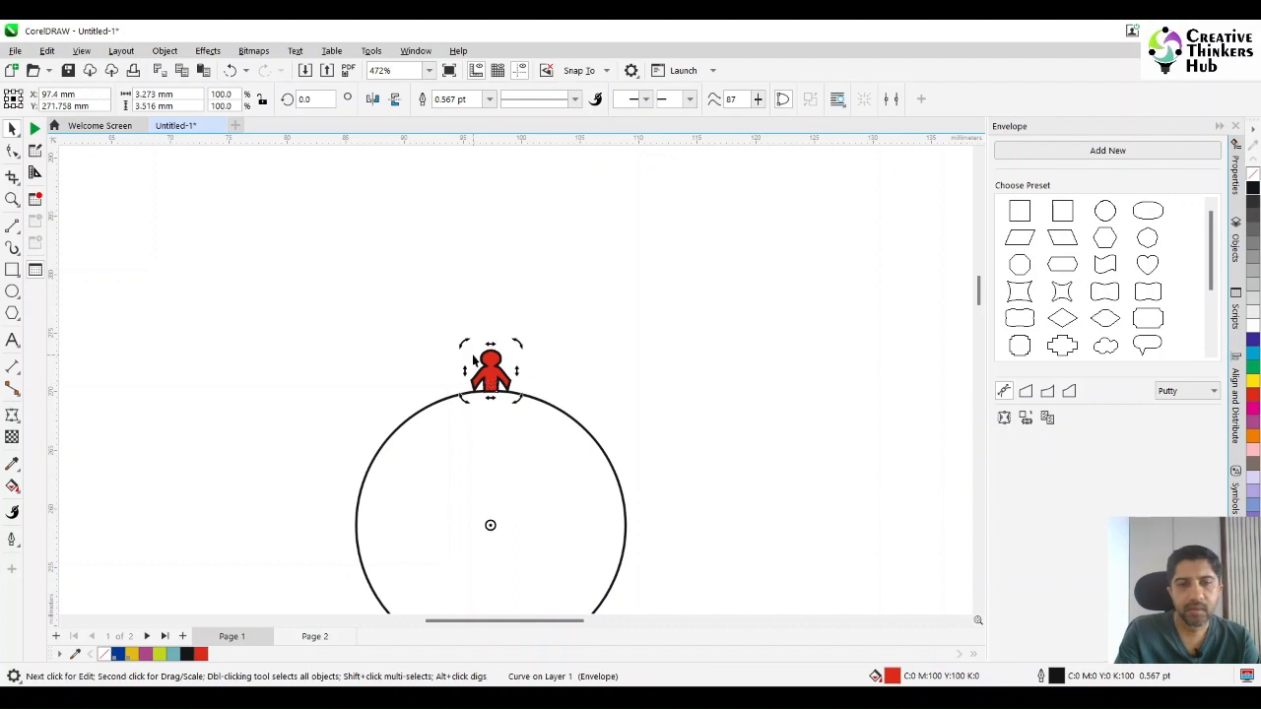
drag(464, 341, 495, 345)
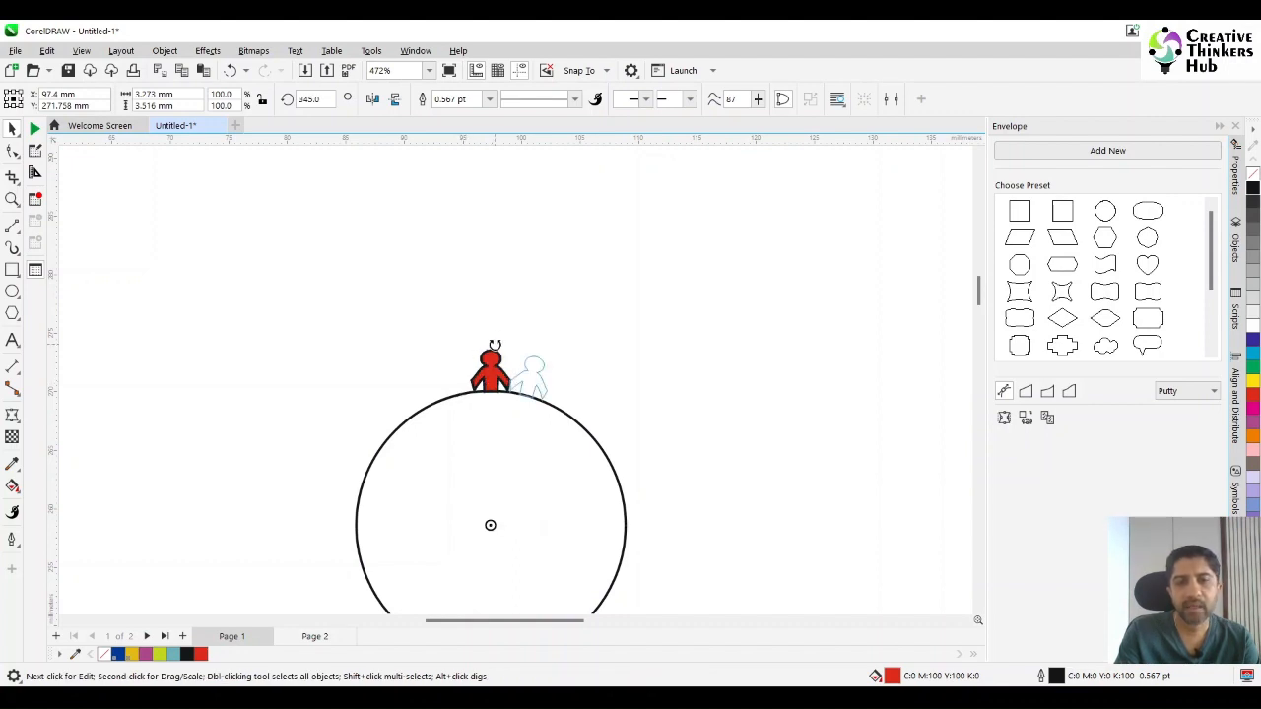
drag(495, 345, 496, 346)
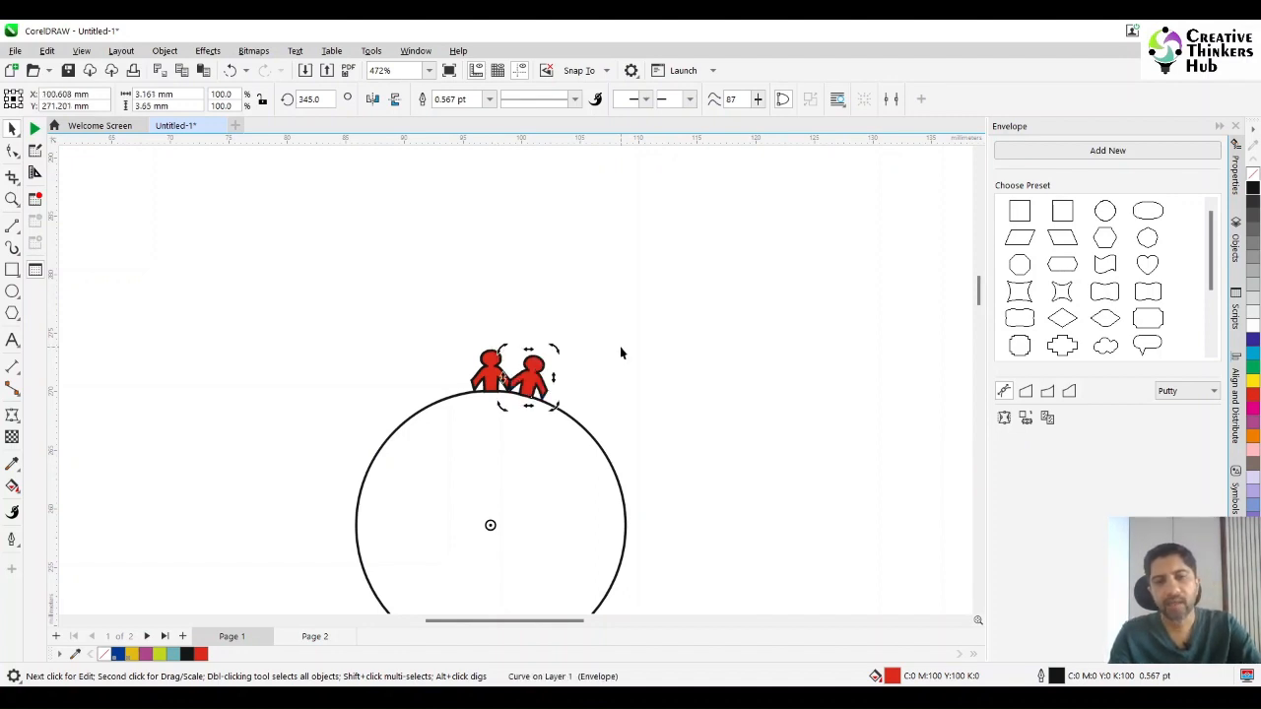
Repeat the 15° rotated copy until the figures fill the whole circle.
key(ctrl+r)
key(ctrl+r)
key(ctrl+r)
key(ctrl+r)
key(ctrl+r)
key(ctrl+r)
key(ctrl+r)
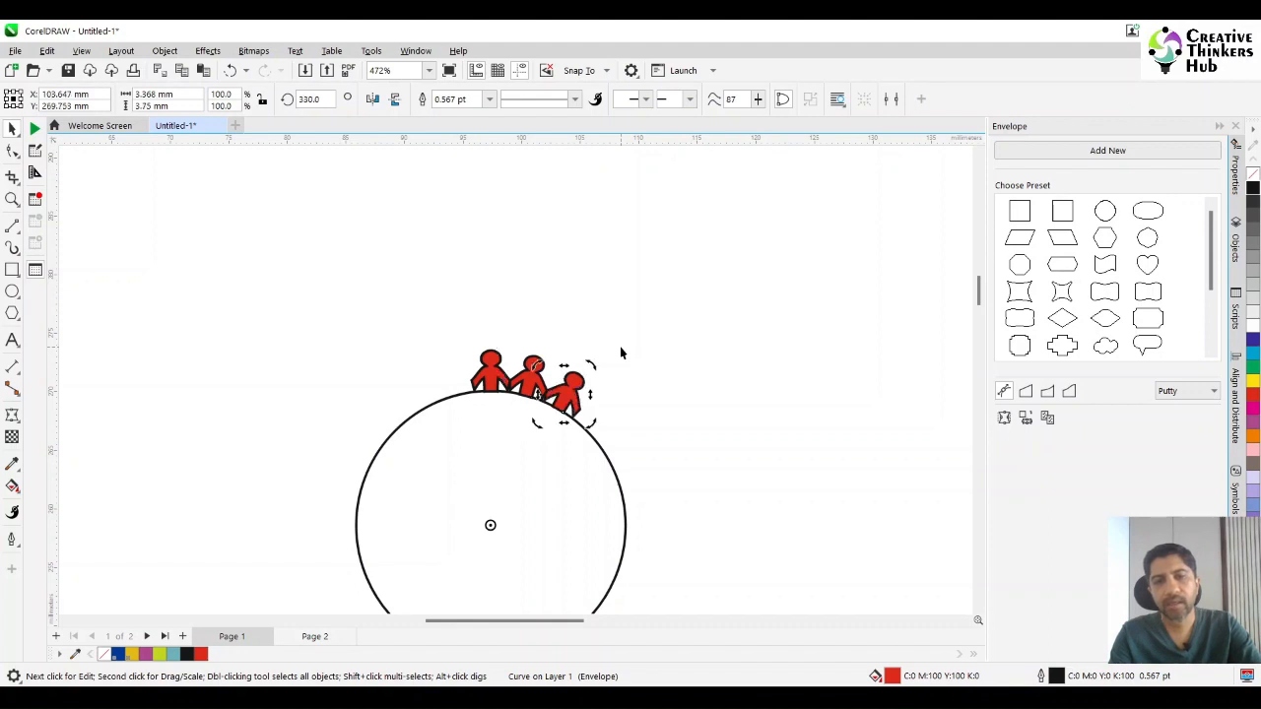
key(ctrl+r)
key(ctrl+r)
key(ctrl+r)
key(ctrl+r)
key(ctrl+r)
key(ctrl+r)
key(ctrl+r)
key(ctrl+r)
key(ctrl+r)
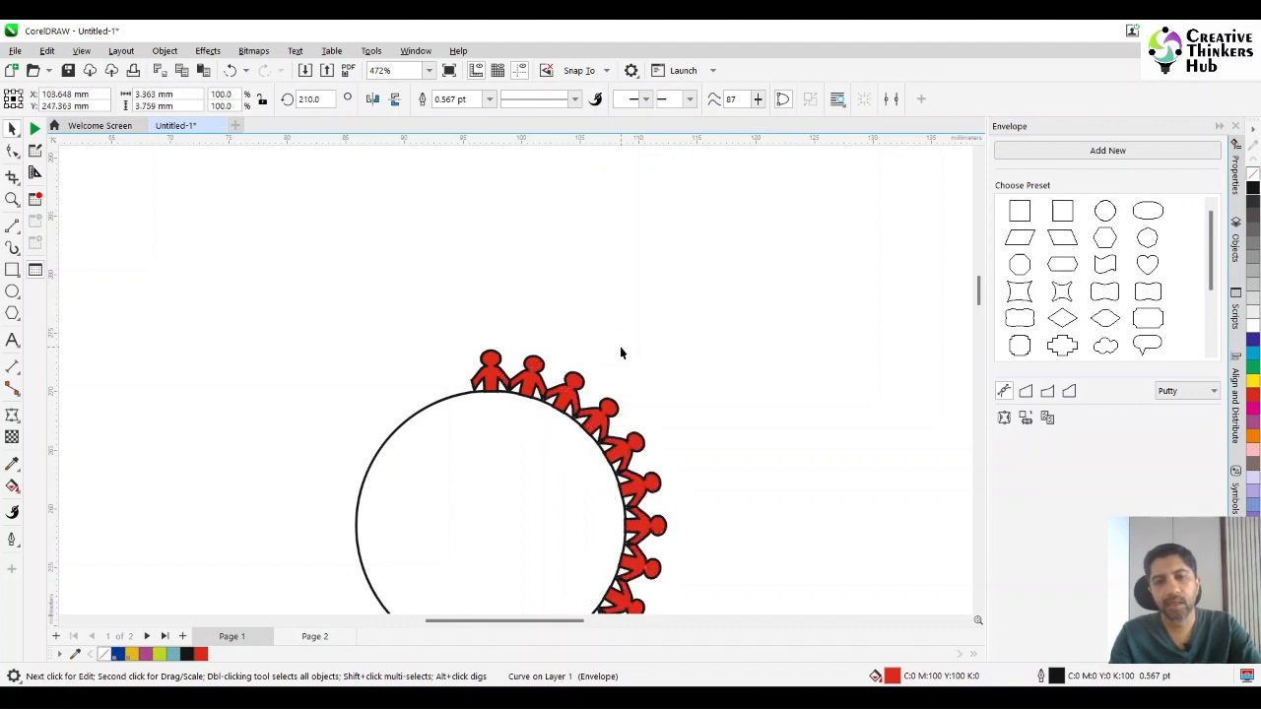
key(ctrl+r)
key(ctrl+r)
key(ctrl+r)
key(ctrl+r)
key(ctrl+r)
key(ctrl+r)
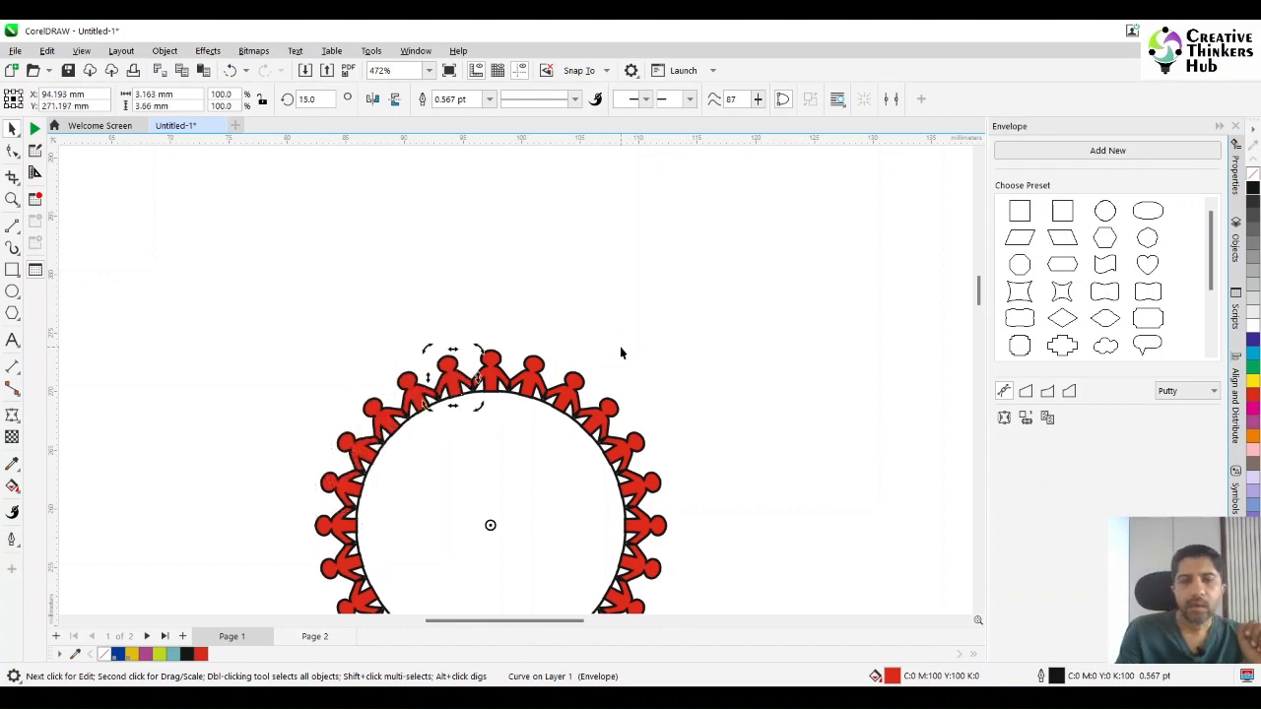
Delete the circle inside the ring of figures and weld all the figures into one shape.
scroll(620, 345, down, 2)
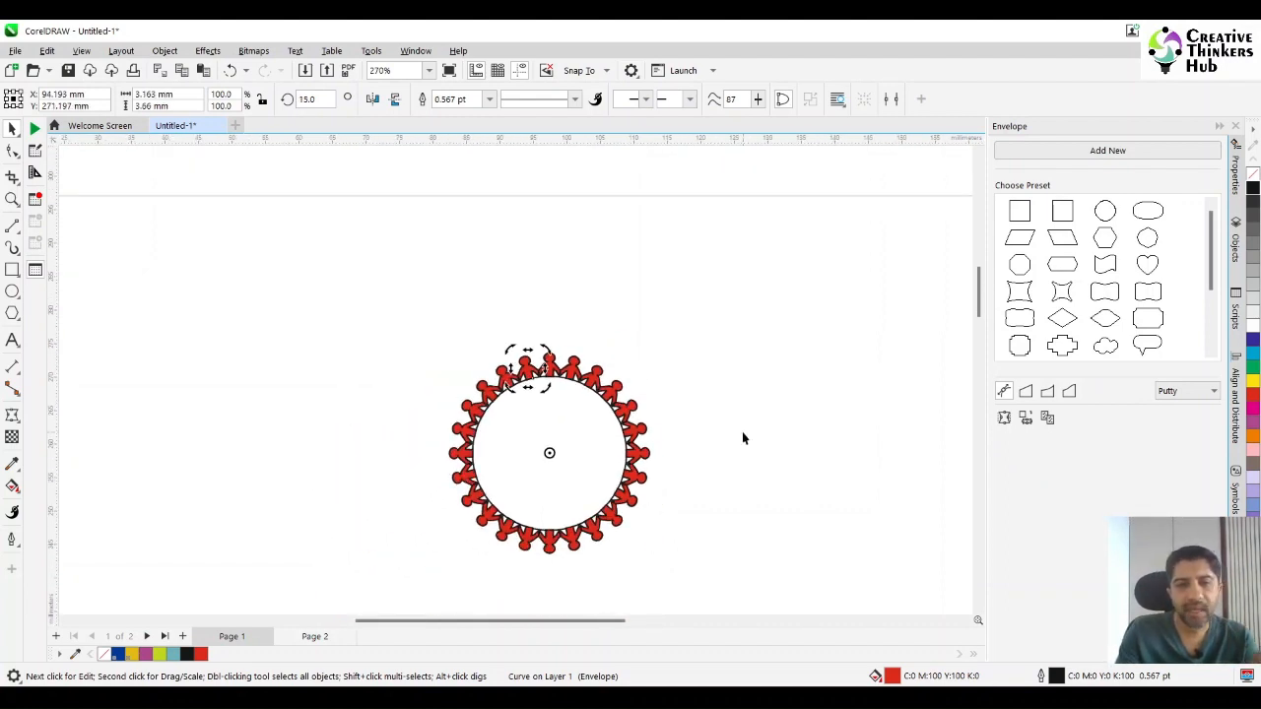
click(591, 464)
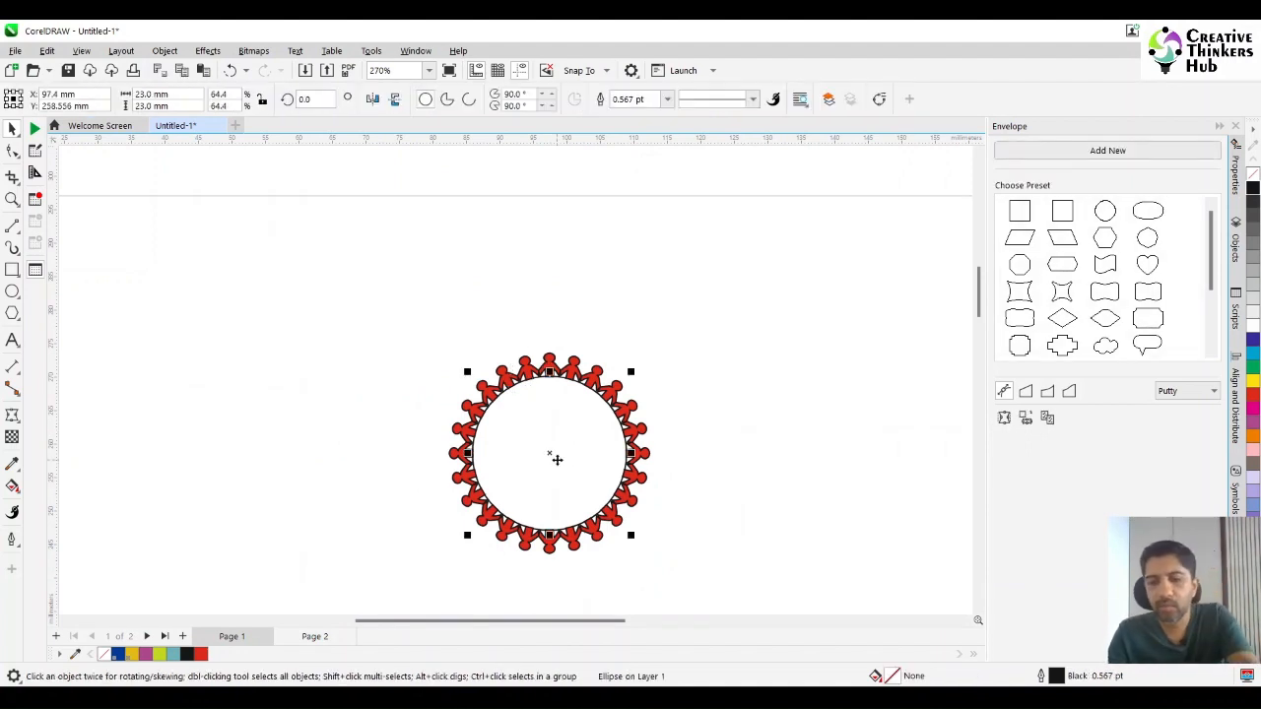
key(Delete)
drag(389, 327, 724, 588)
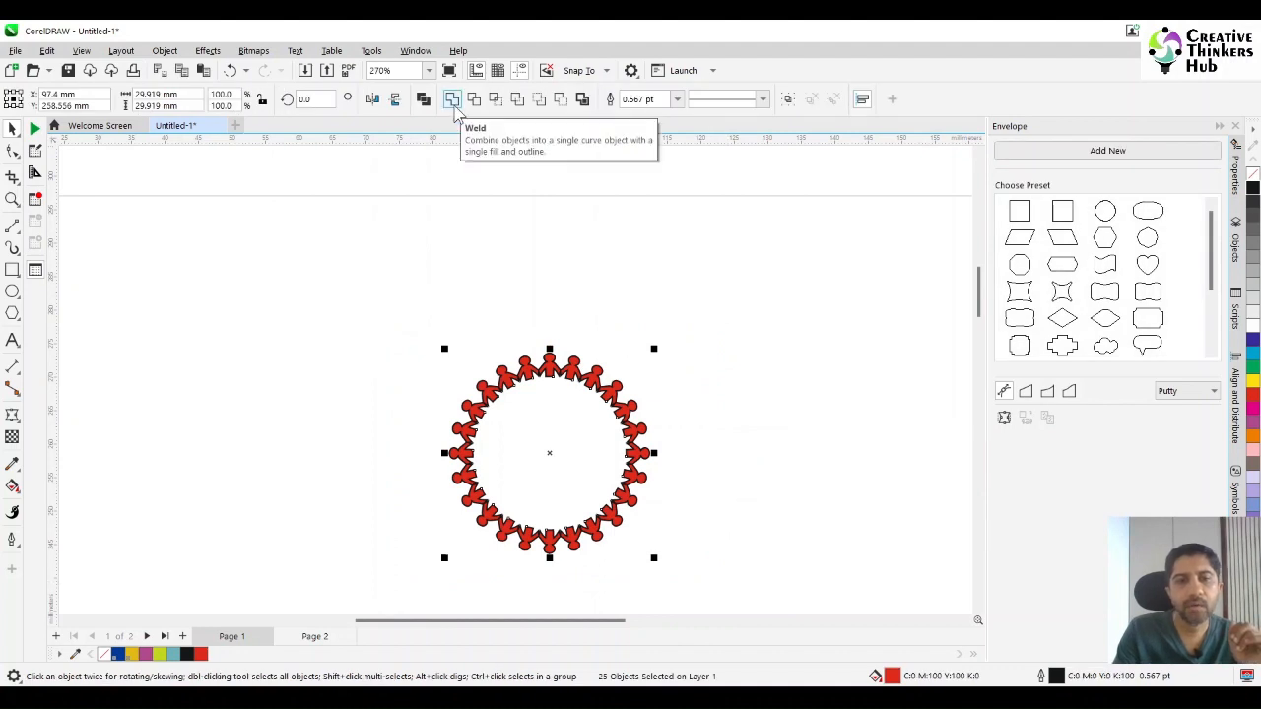
click(452, 102)
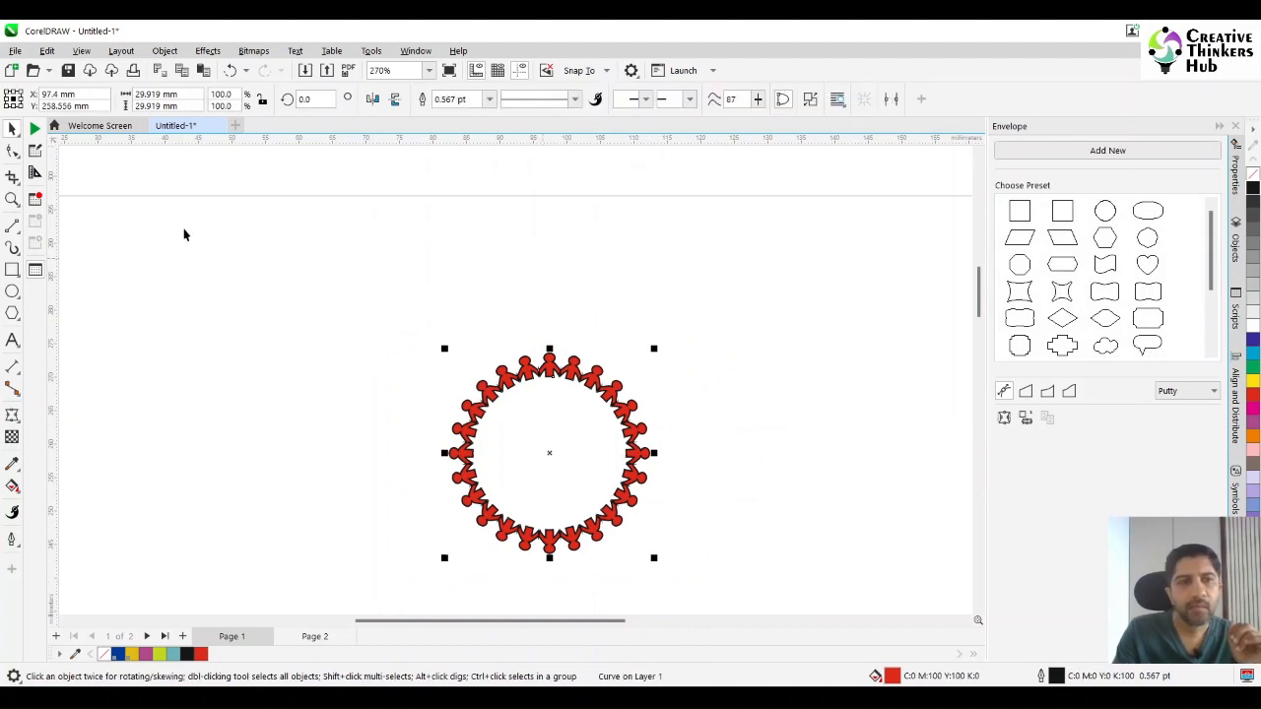
Give the welded figure ring's outline rounded corners.
click(12, 199)
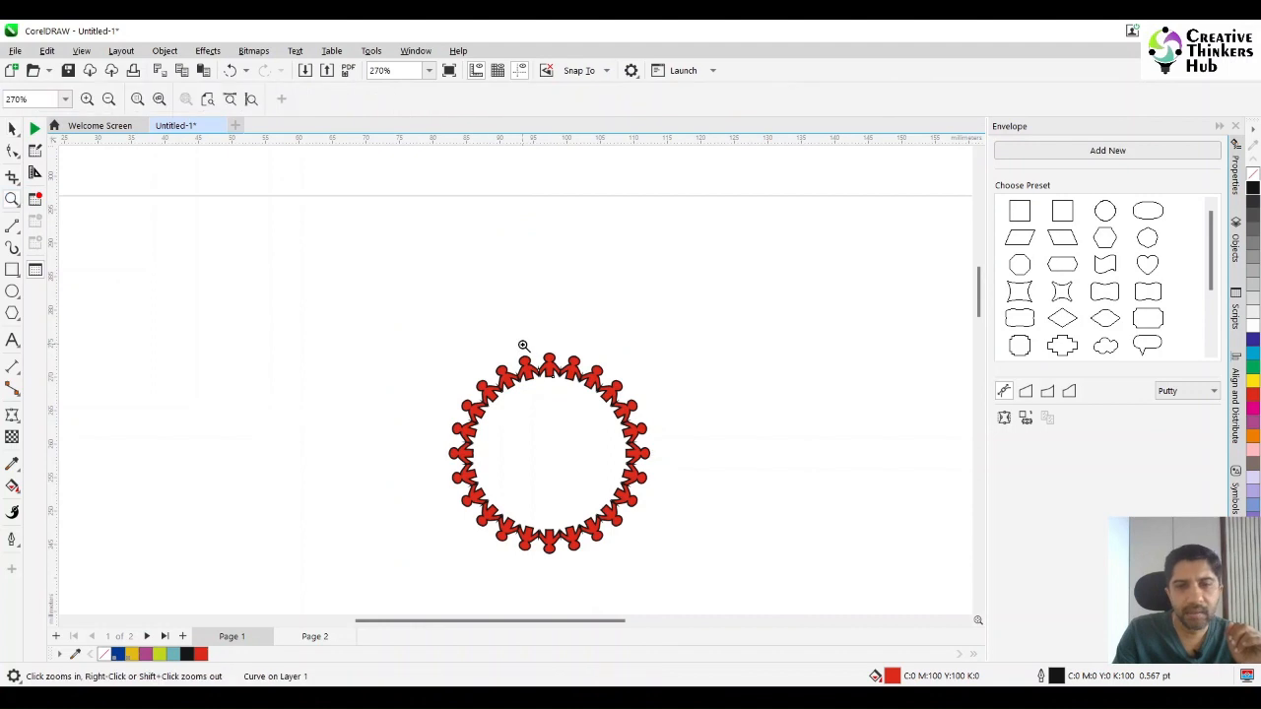
drag(522, 350, 581, 410)
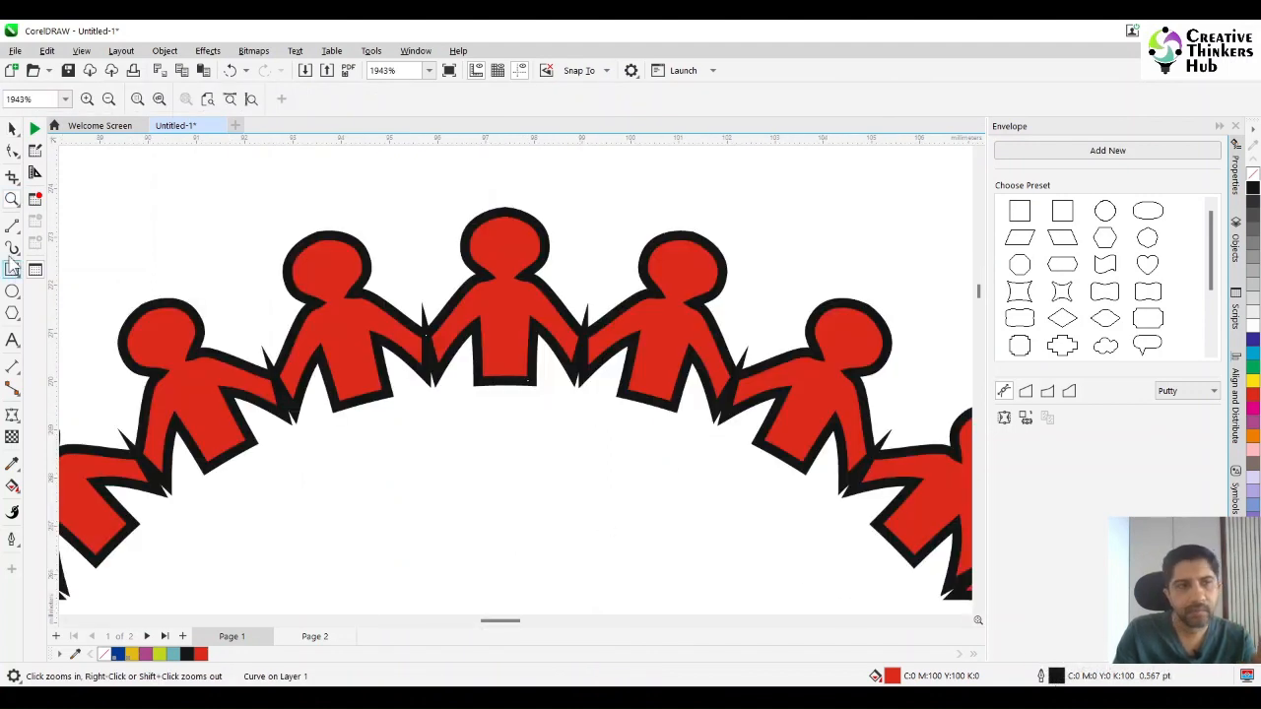
click(12, 128)
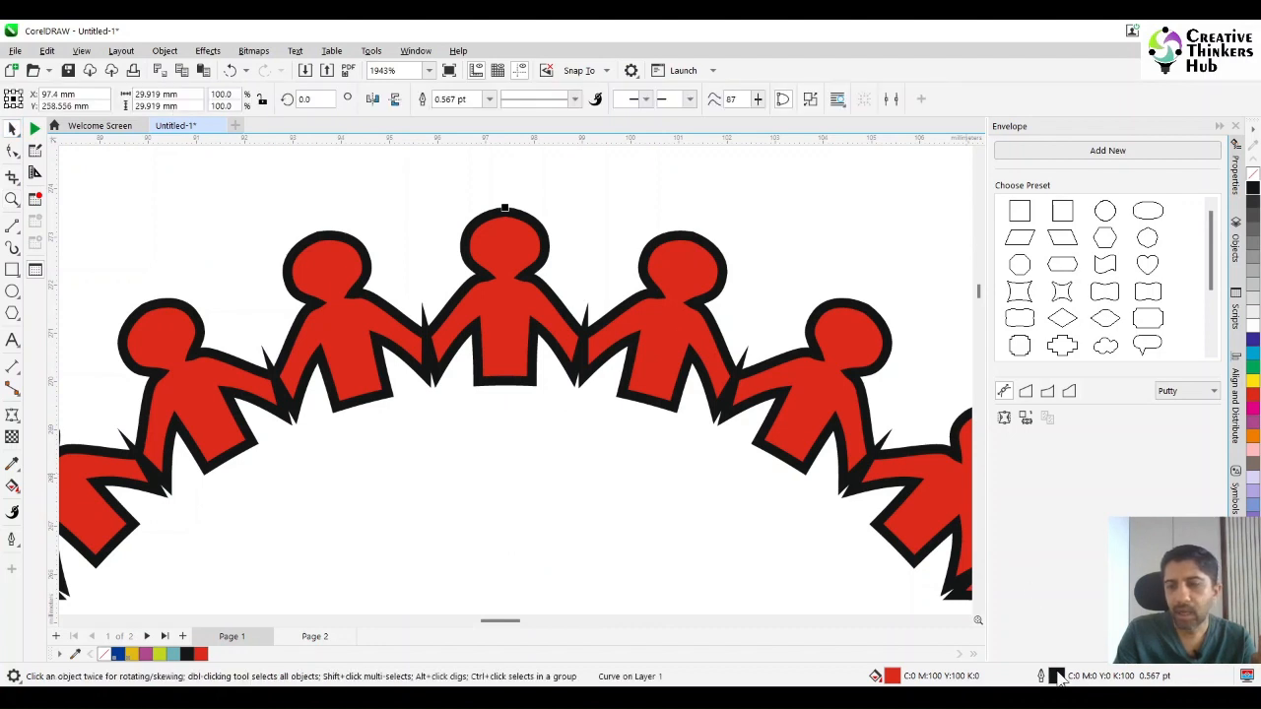
double_click(1056, 676)
drag(565, 197, 867, 202)
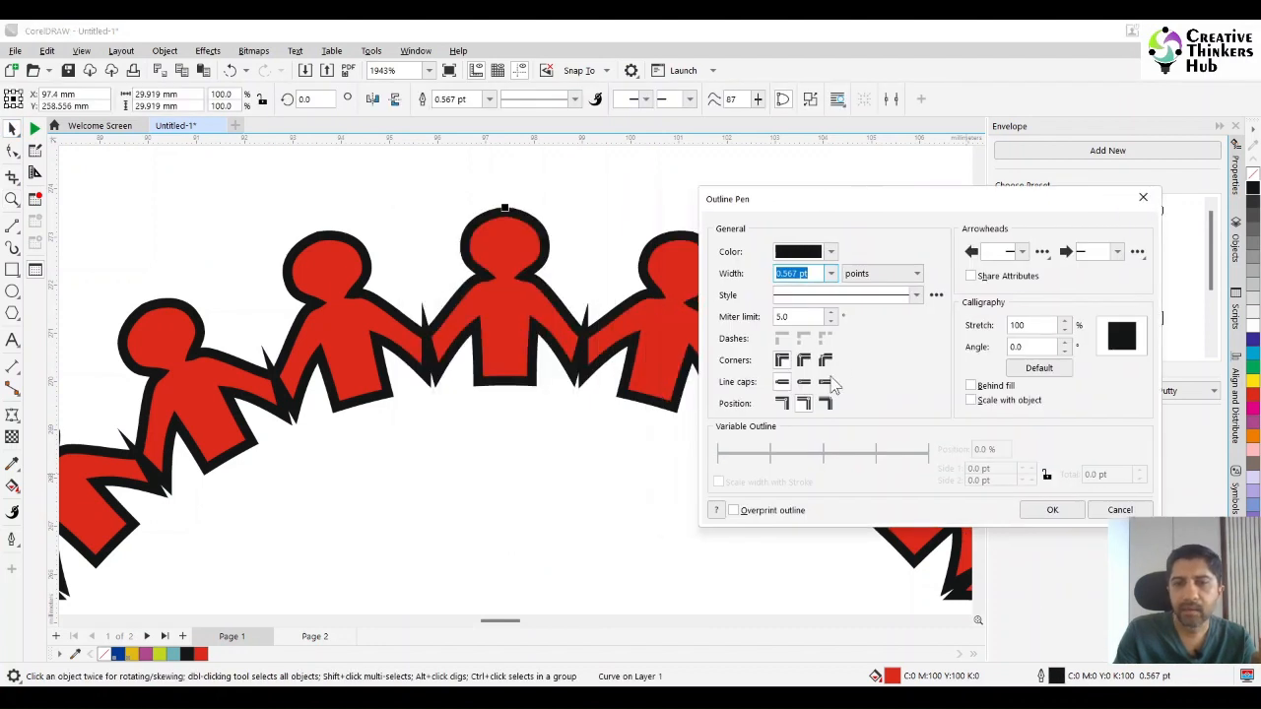
click(803, 360)
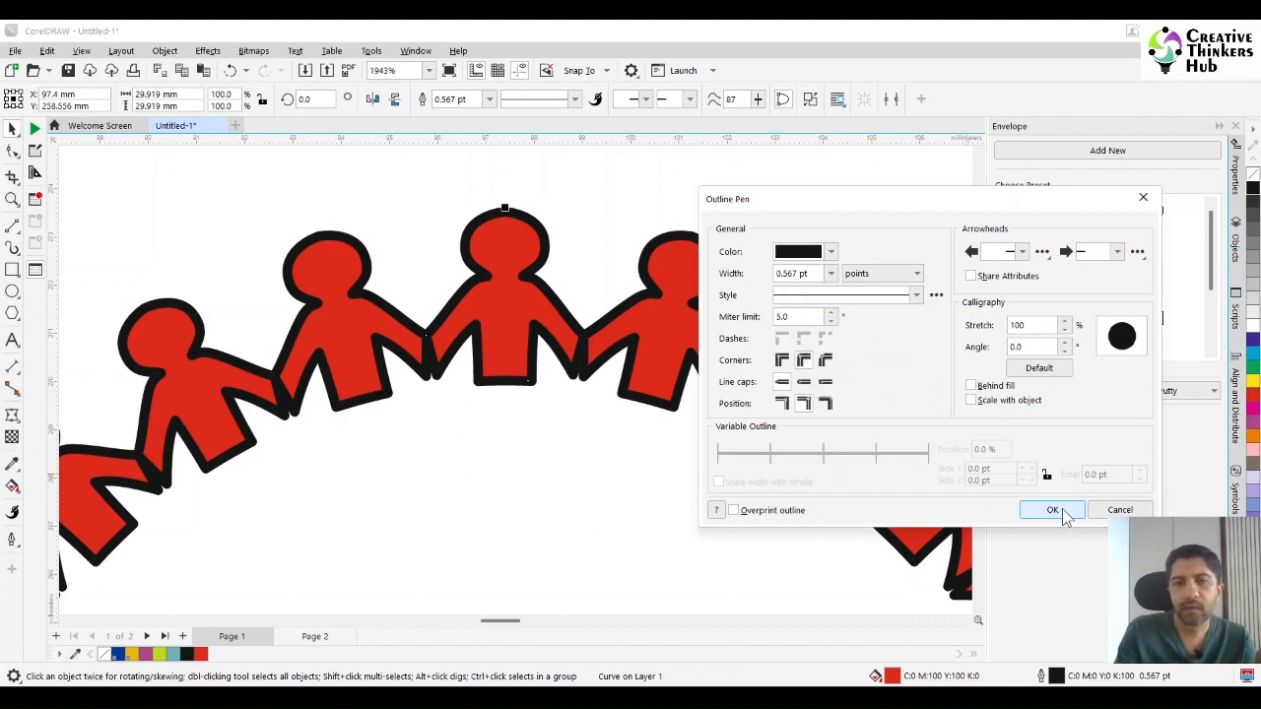
click(1054, 510)
Draw a circle overlapping the figure ring and set its diameter to 30 mm.
scroll(515, 395, down, 4)
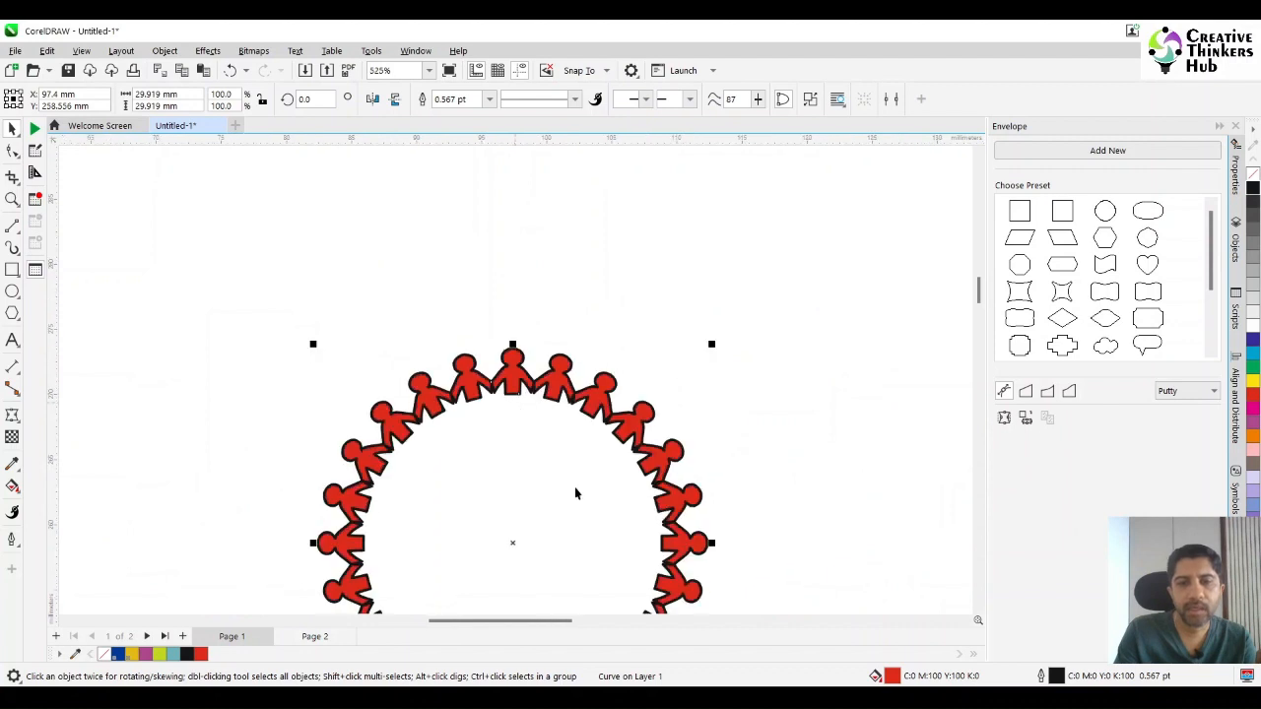
scroll(576, 494, down, 2)
drag(979, 290, 981, 317)
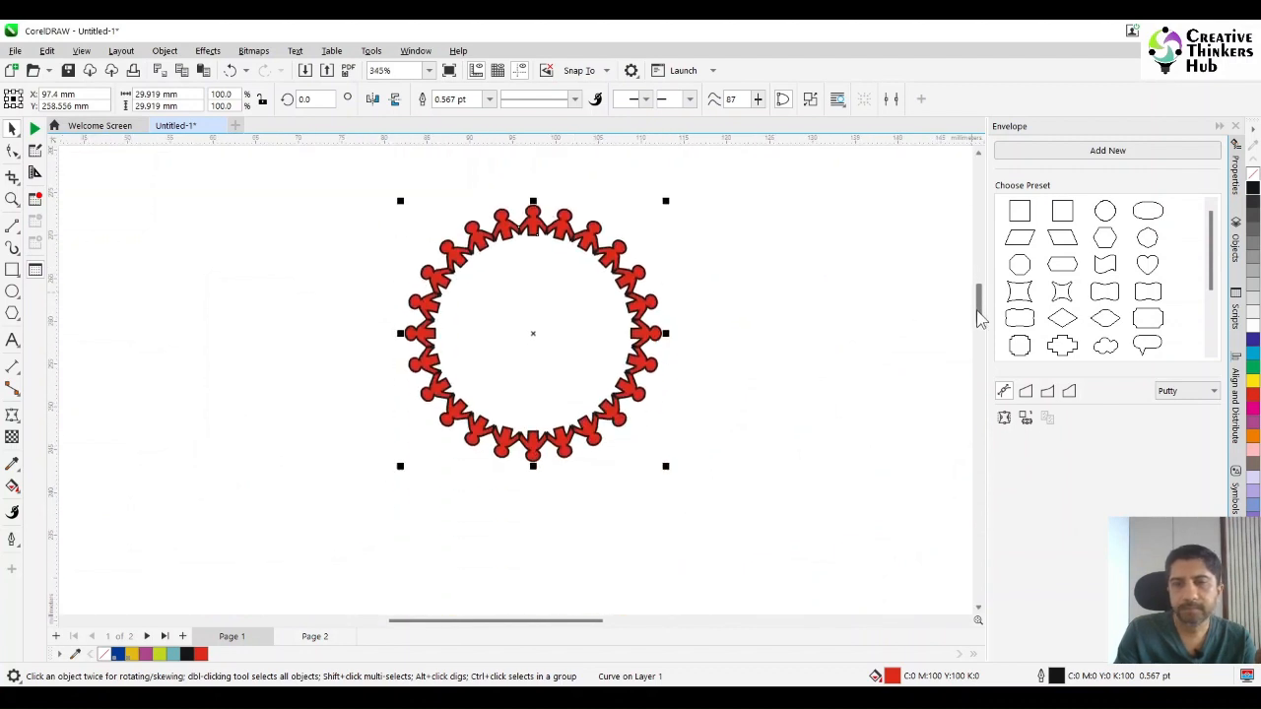
click(12, 292)
drag(305, 213, 530, 364)
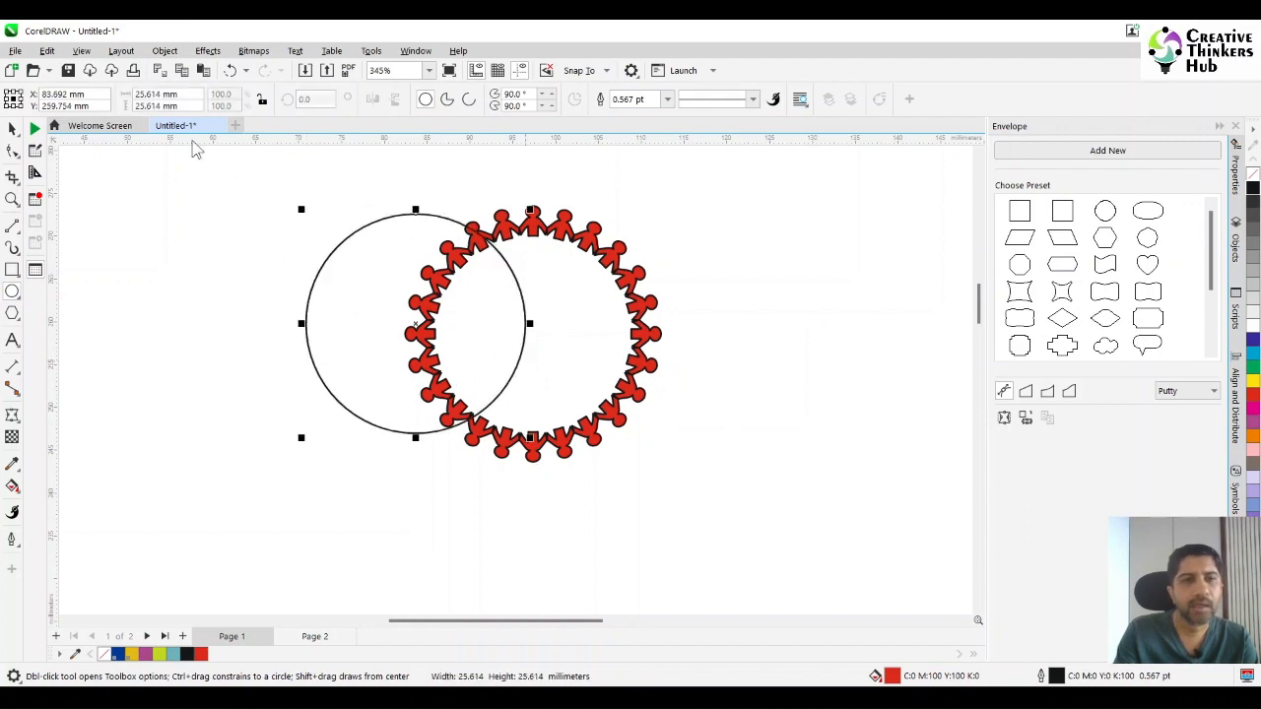
double_click(188, 98)
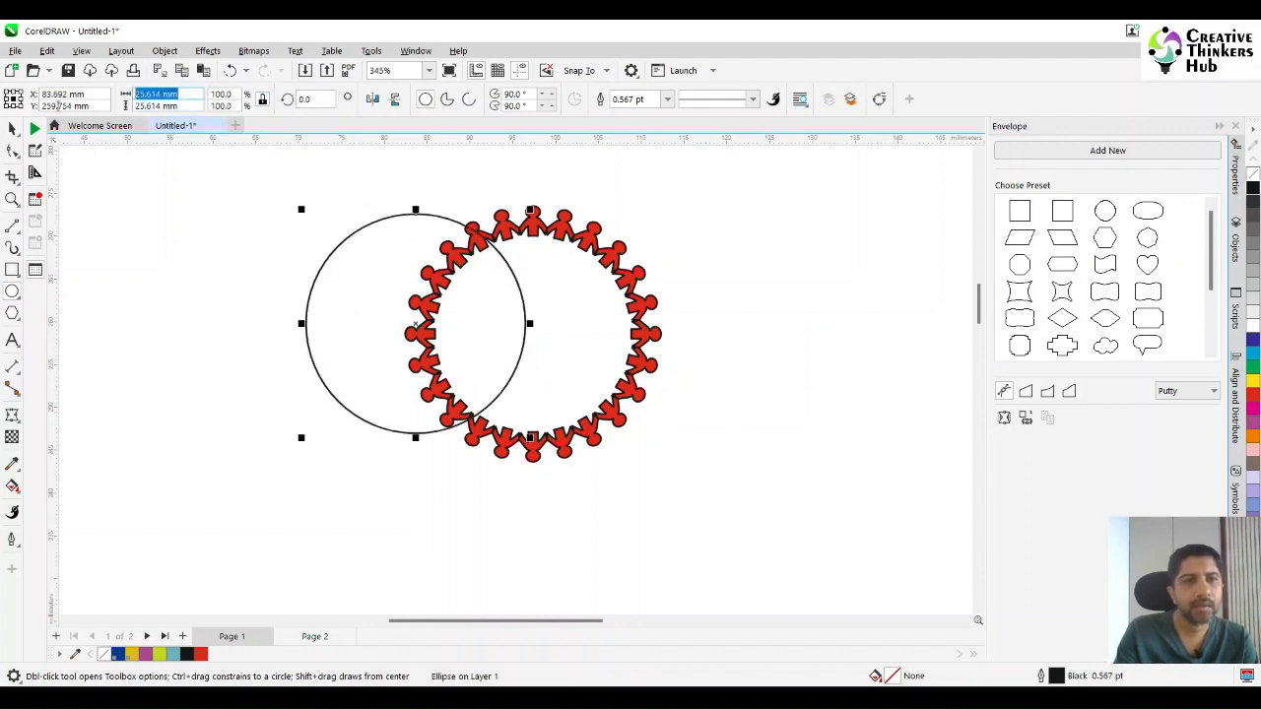
text(30)
key(Return)
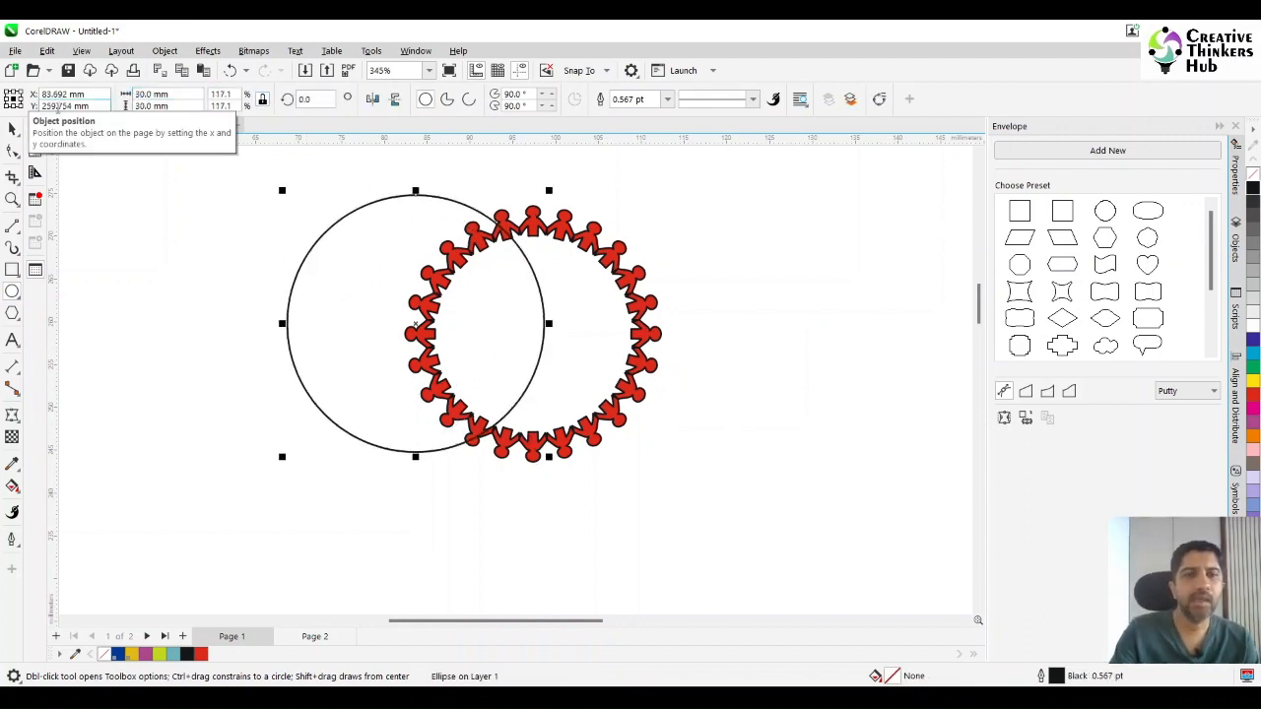
Align the 30 mm circle with the figure ring on both horizontal and vertical centres.
click(12, 129)
click(532, 224)
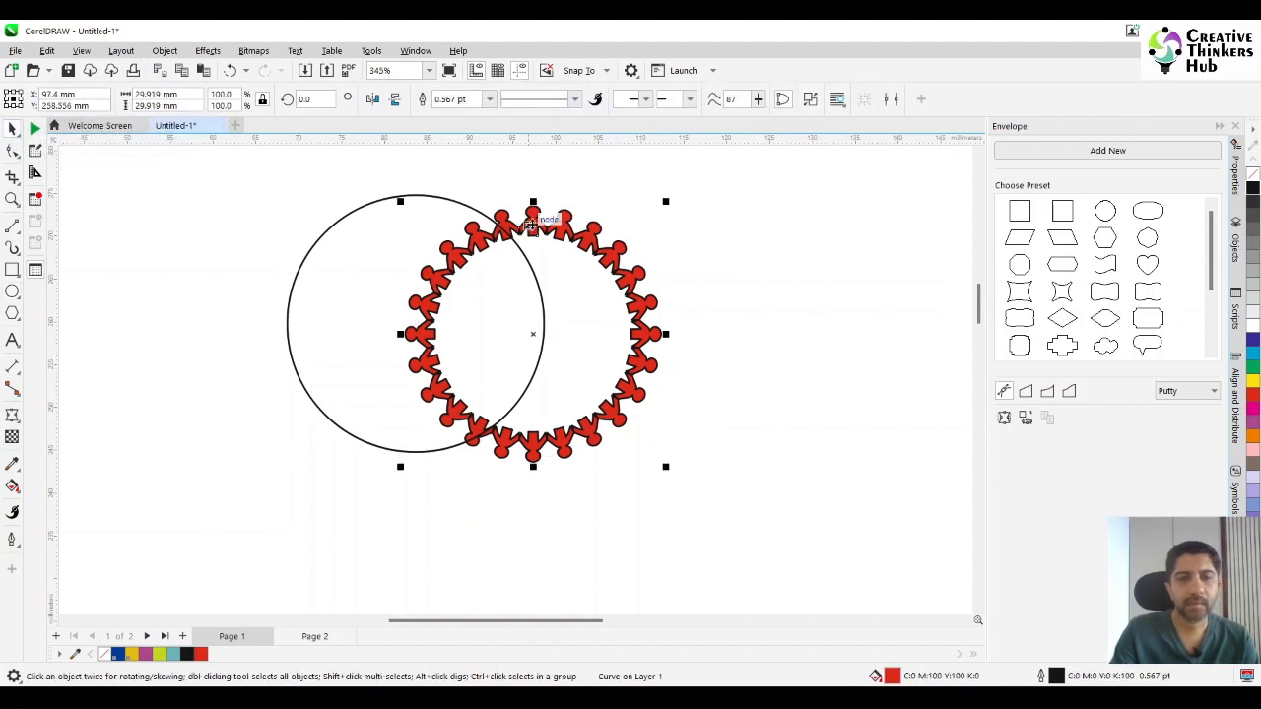
click(357, 265)
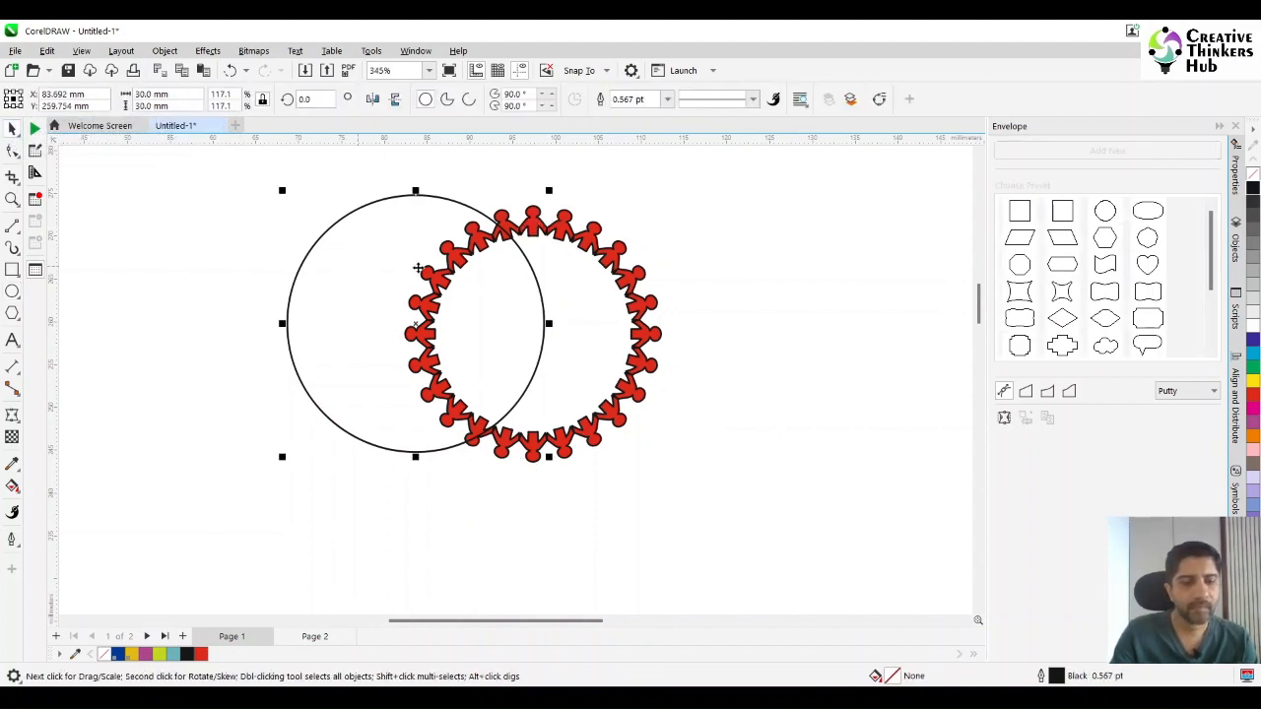
shift+click(537, 221)
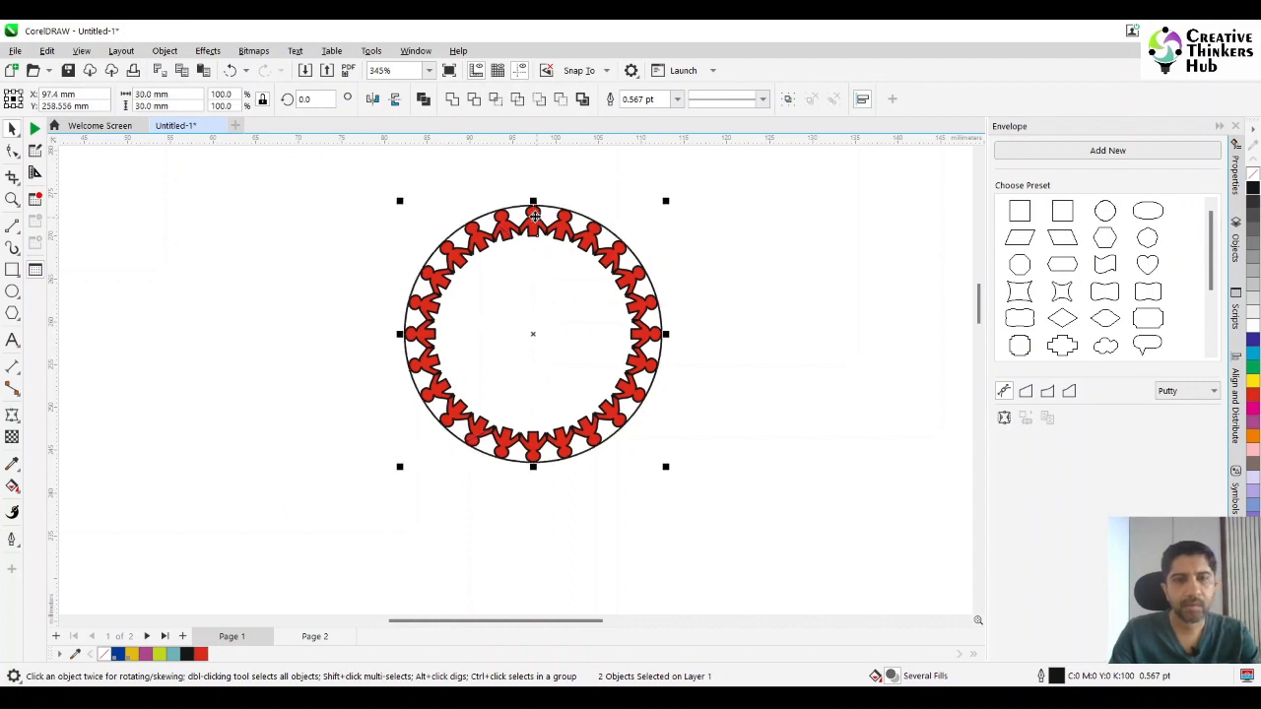
key(e)
key(c)
click(724, 253)
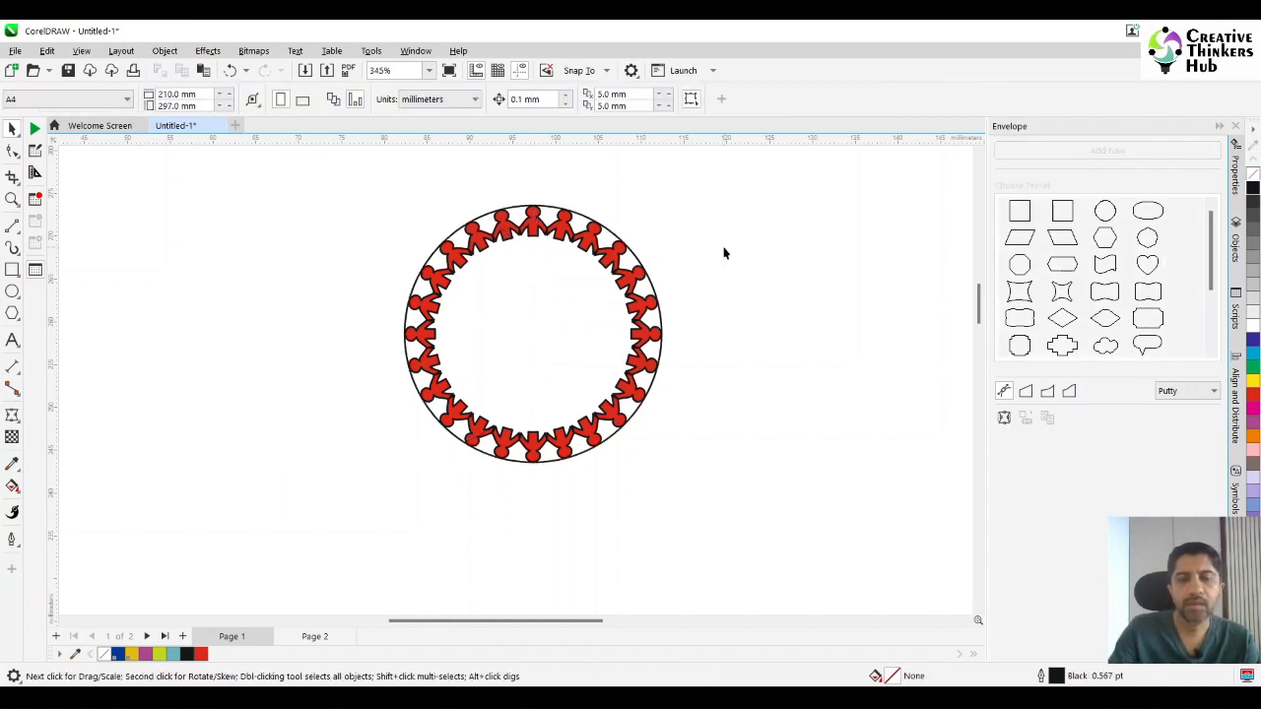
Scale the figure ring down about its centre to about 29.3 mm so it sits inside the circle.
click(605, 264)
drag(668, 202, 664, 205)
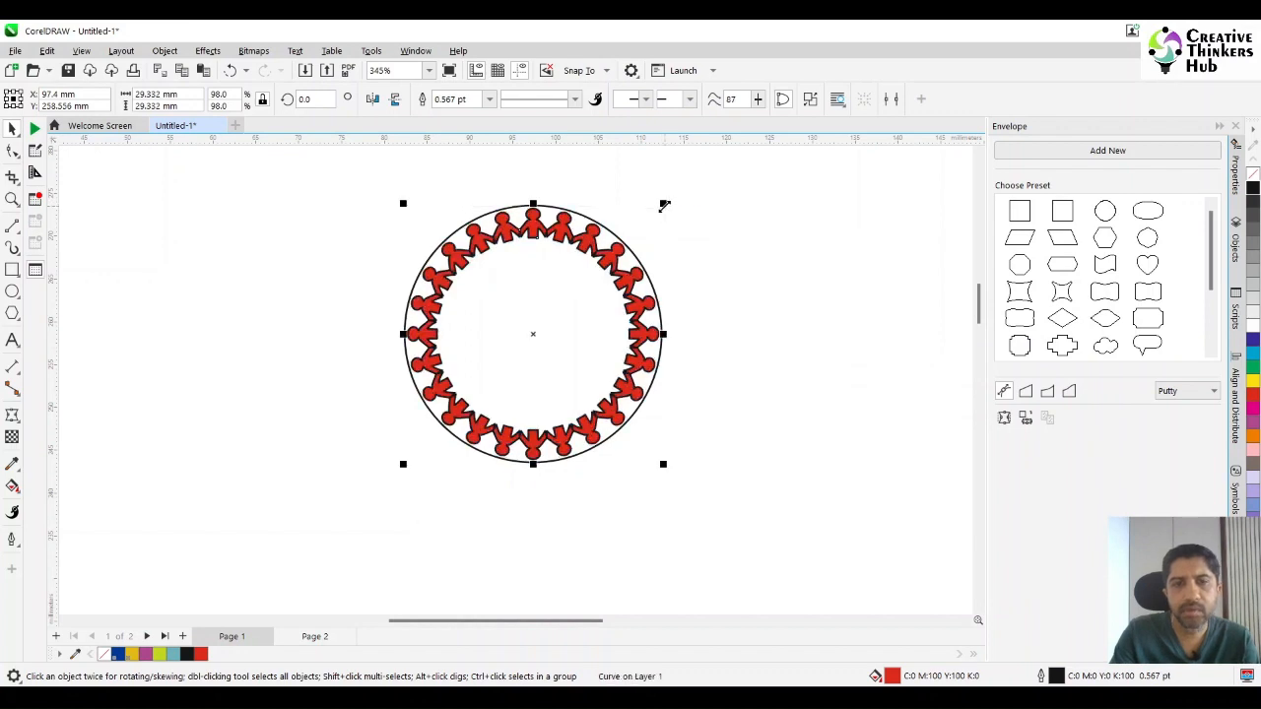
click(756, 254)
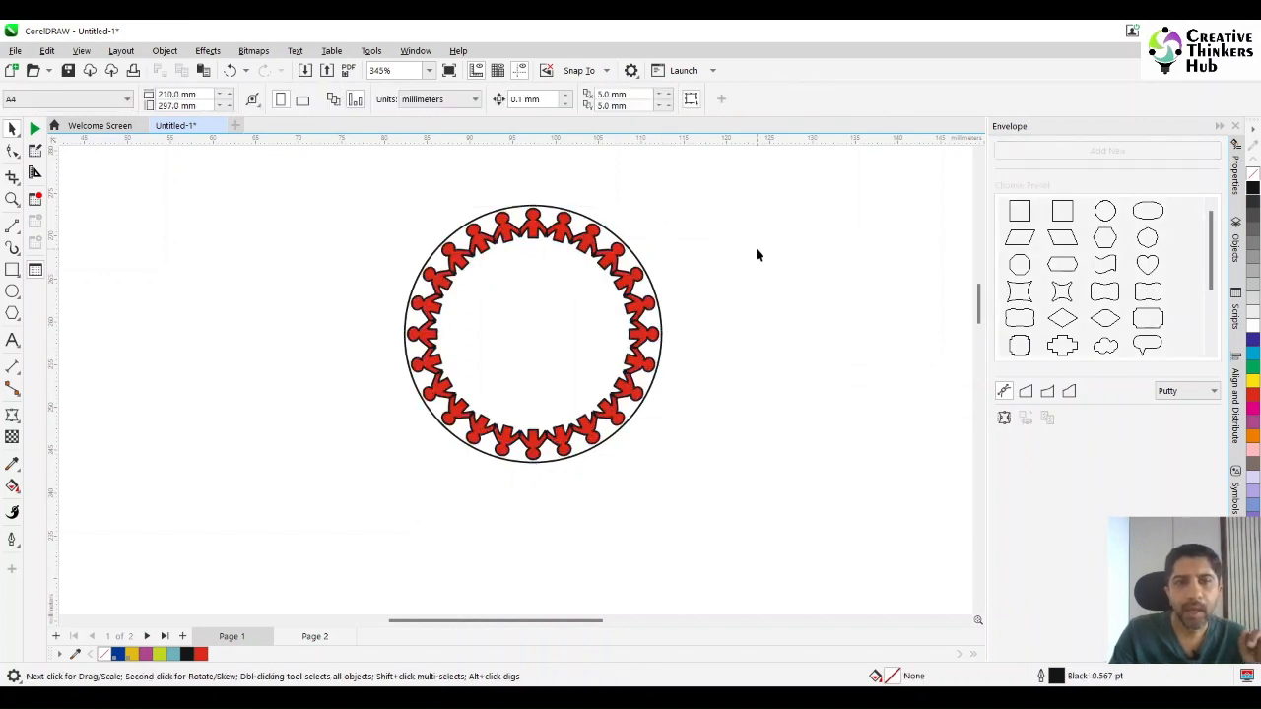
Duplicate the 30 mm circle and align the copy with the original on both horizontal and vertical centres.
click(589, 218)
key(ctrl+d)
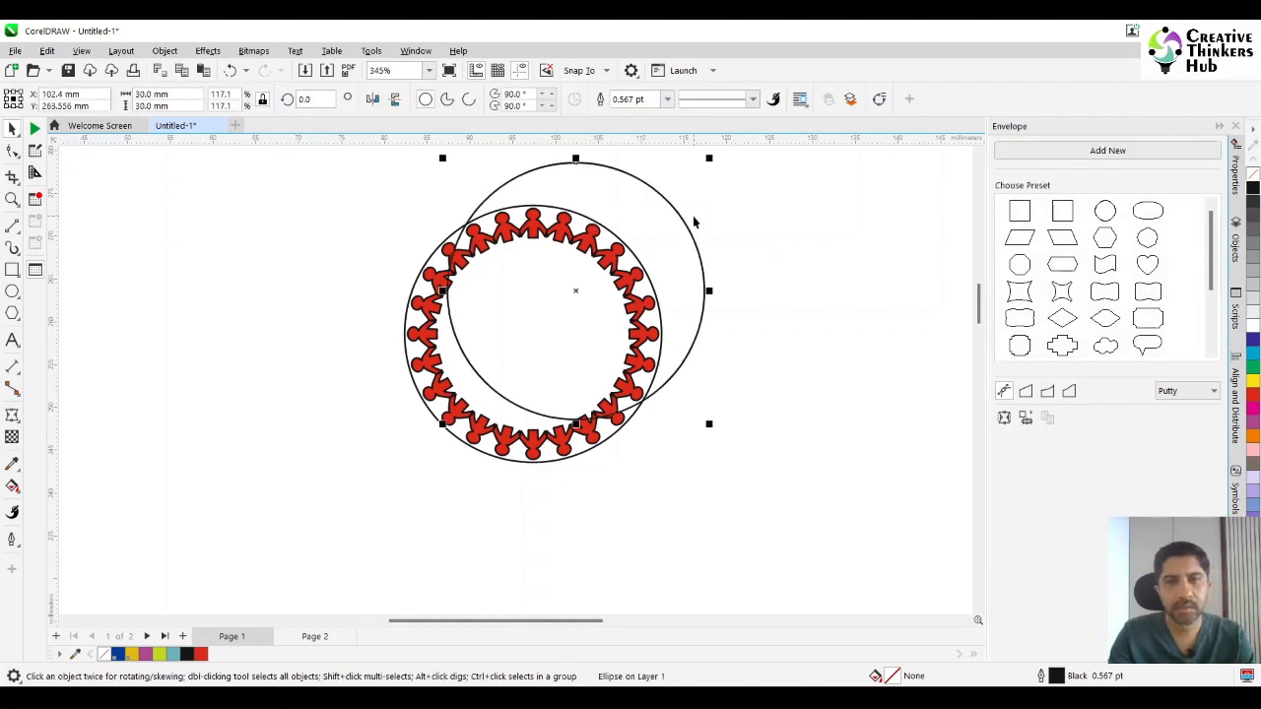
shift+click(609, 443)
key(c)
key(e)
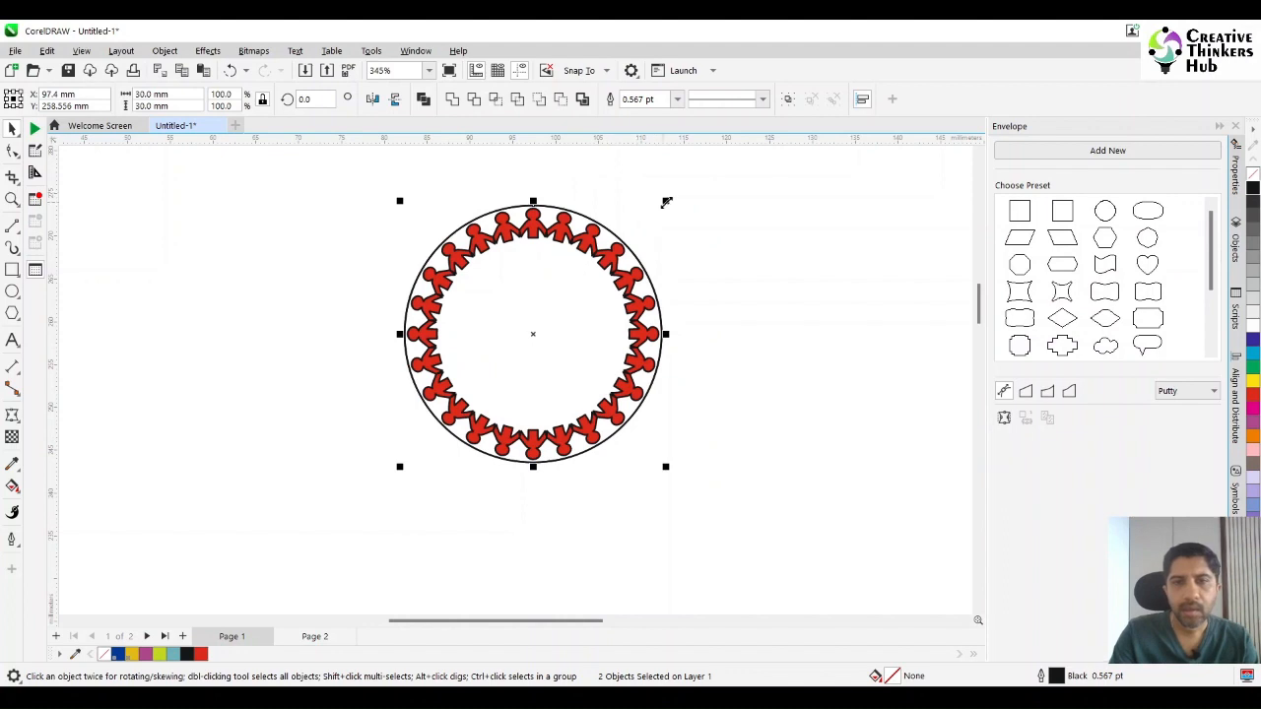
Paste a copy of the two selected circles in place, scale it about its centre to about 22.8 mm and fill it red.
drag(666, 202, 661, 236)
key(ctrl+z)
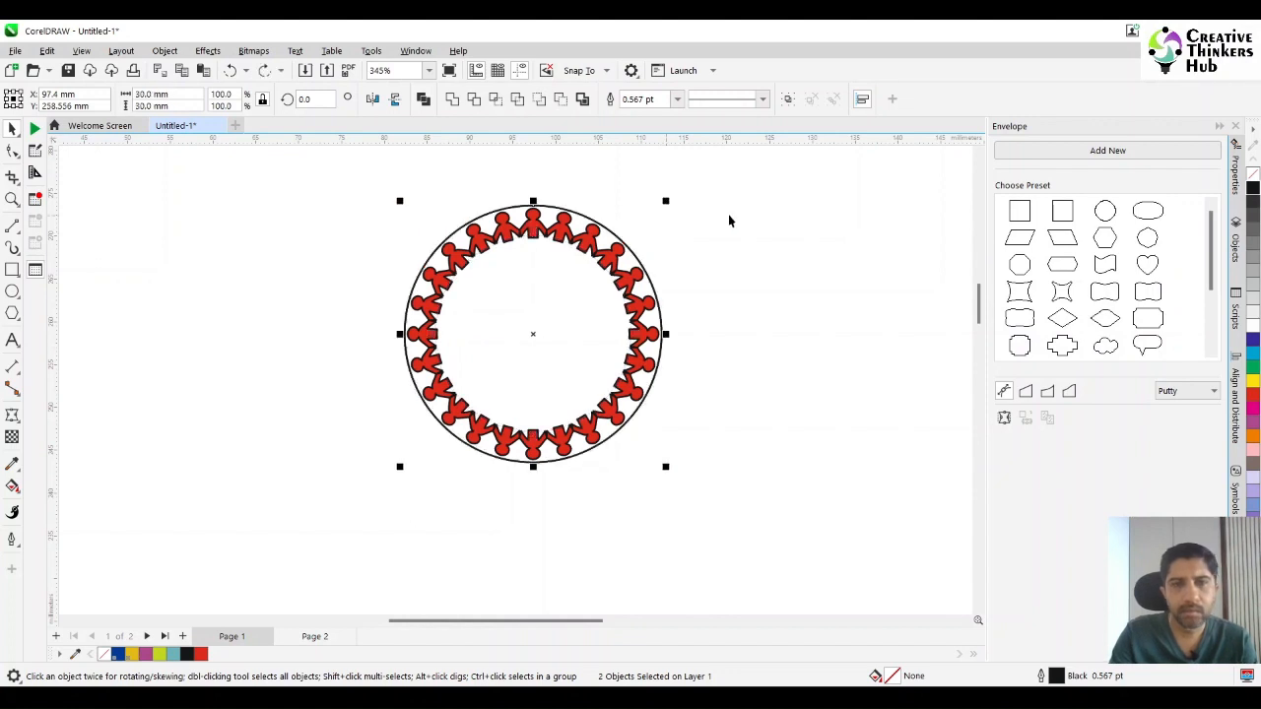
key(ctrl+c)
key(ctrl+v)
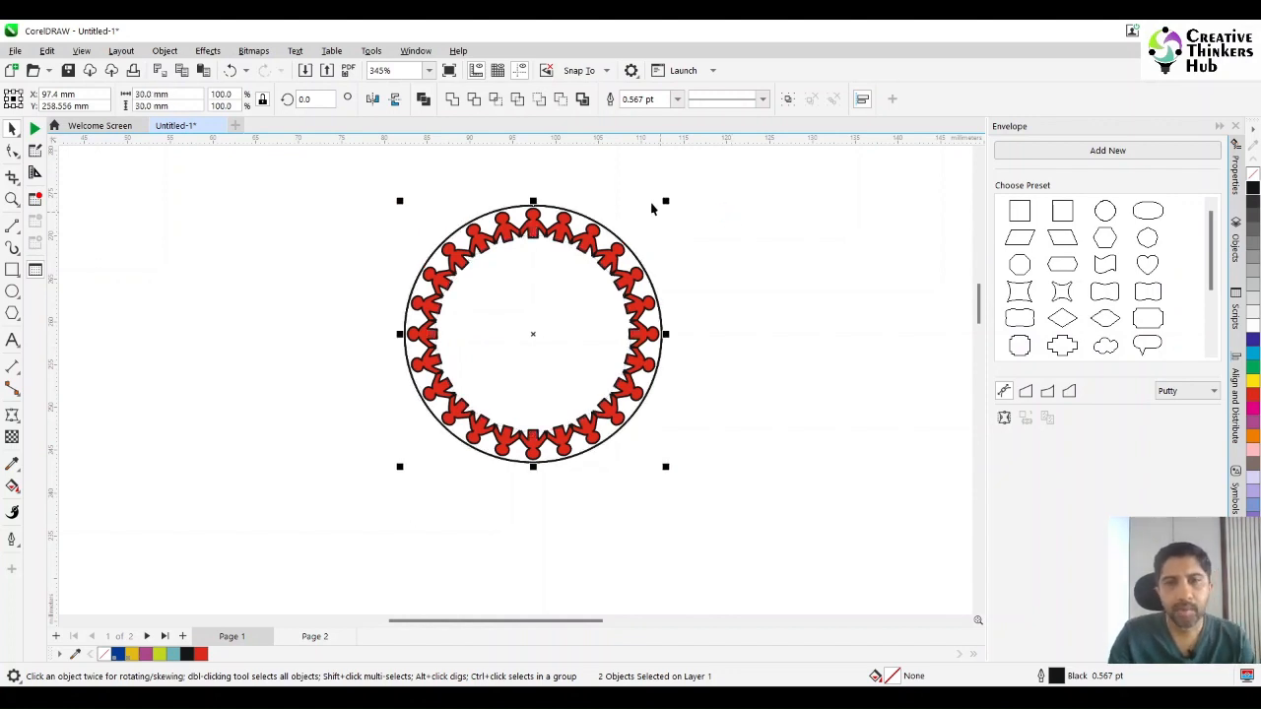
drag(669, 201, 667, 232)
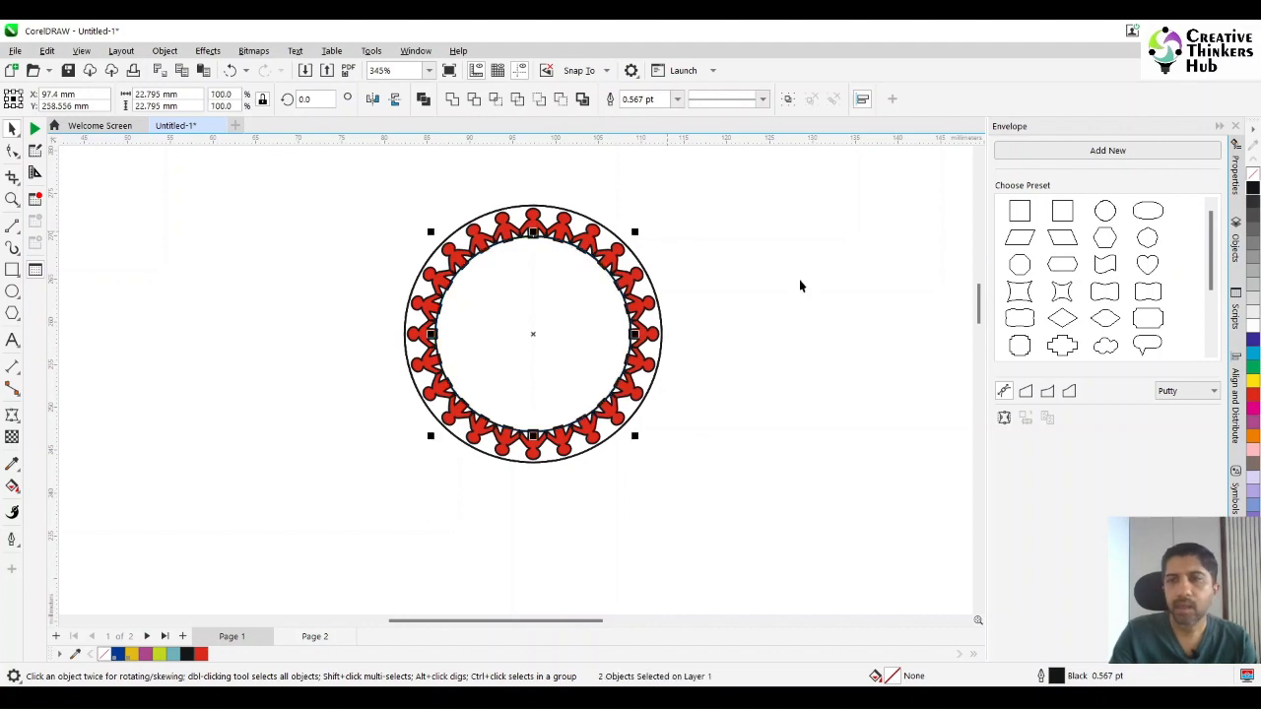
click(1255, 398)
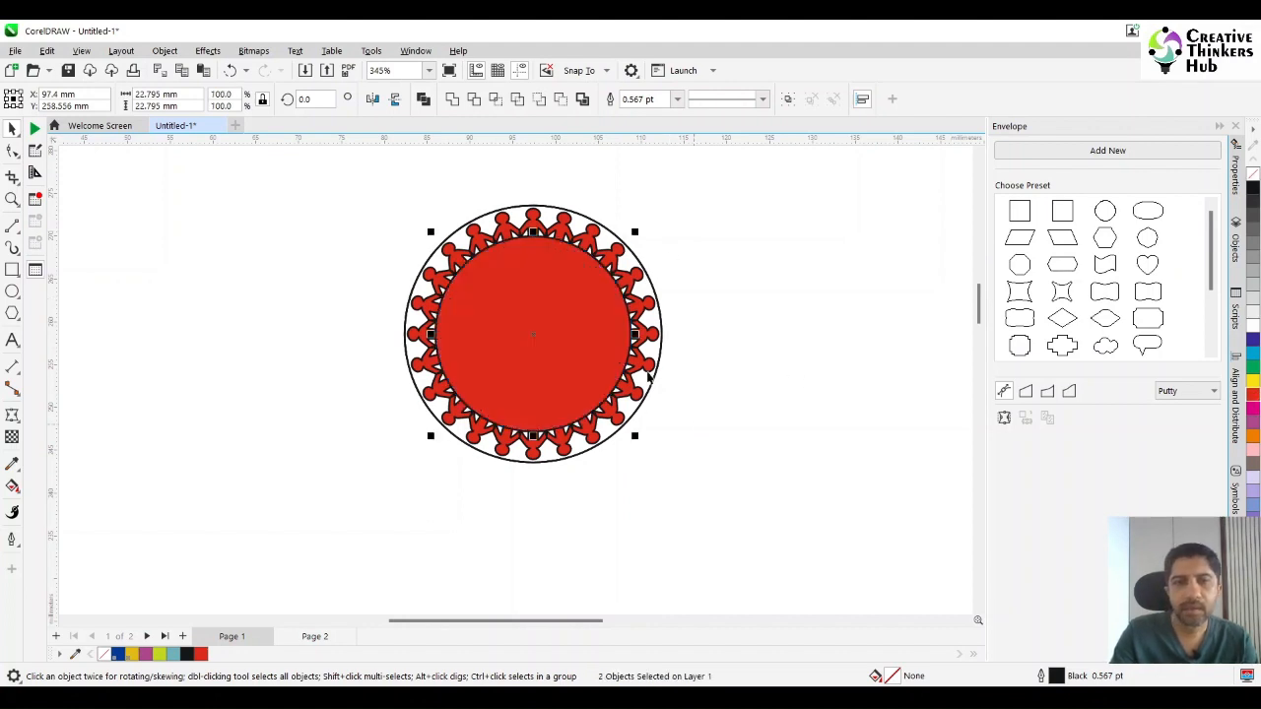
Fill a 30 mm circle with light brown (C:0 M:40 Y:60 K:20) and send it to the back, behind the figure ring.
click(667, 194)
click(613, 261)
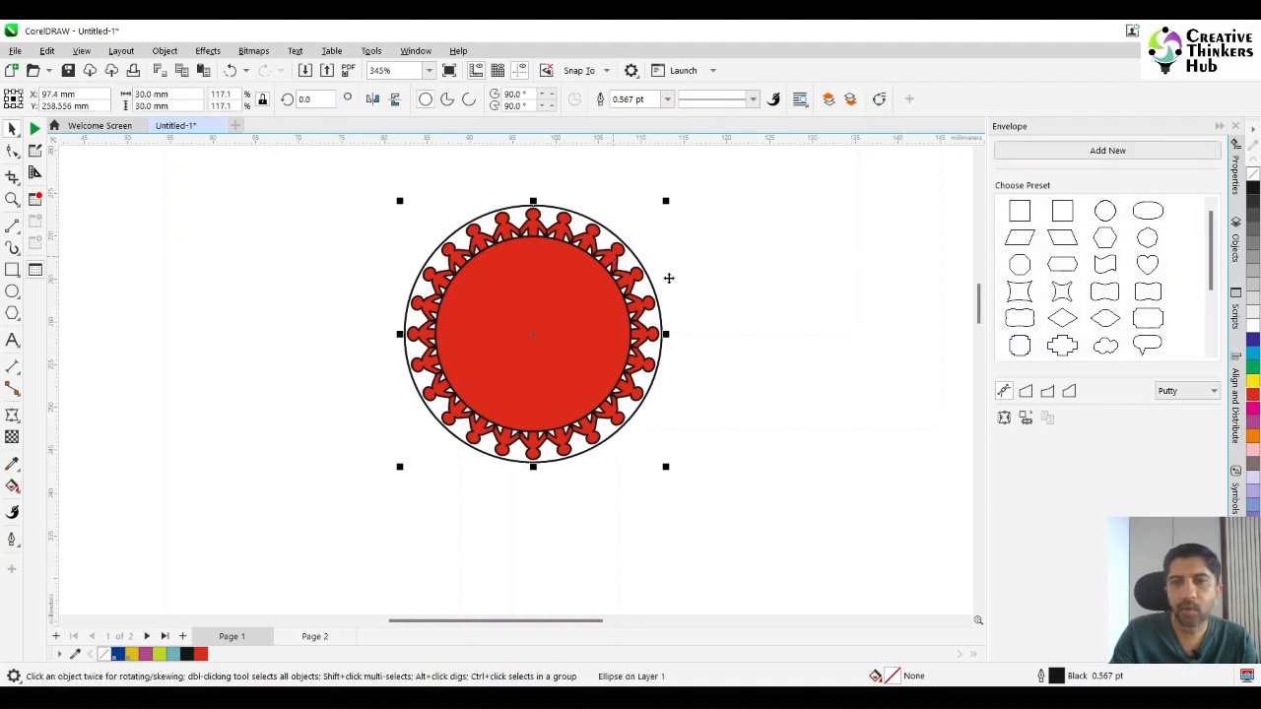
click(1251, 652)
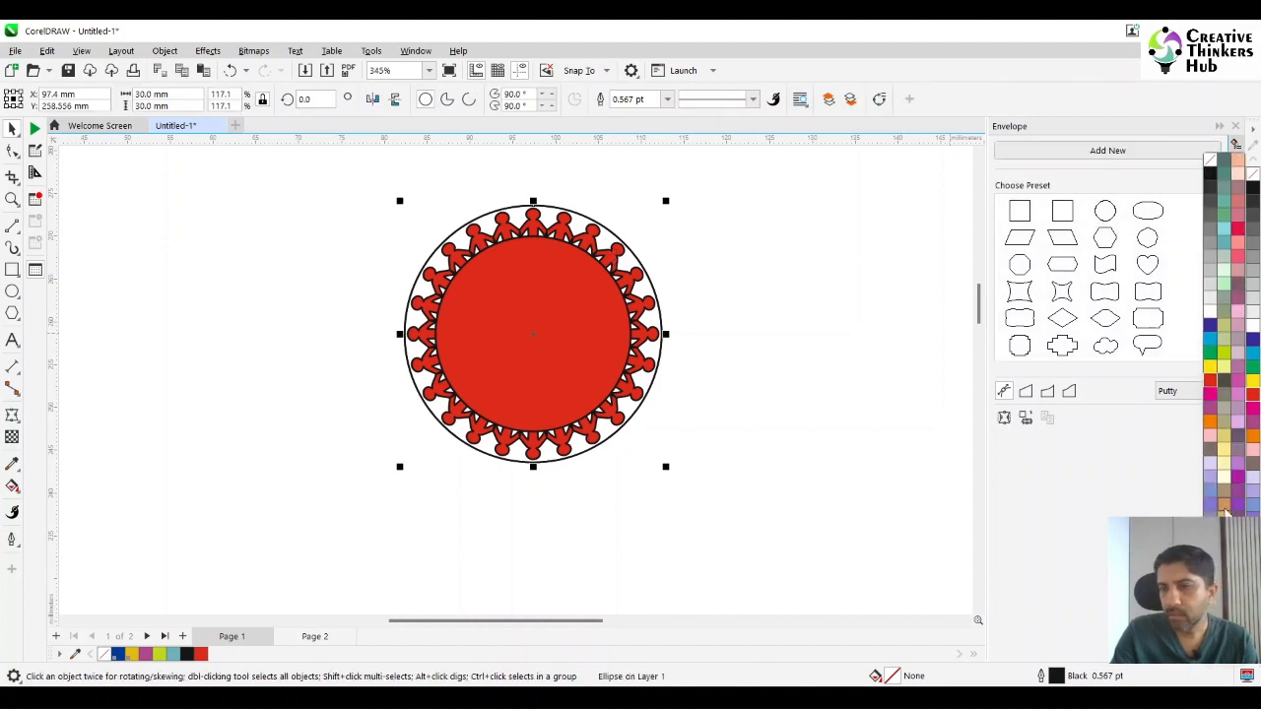
click(1224, 507)
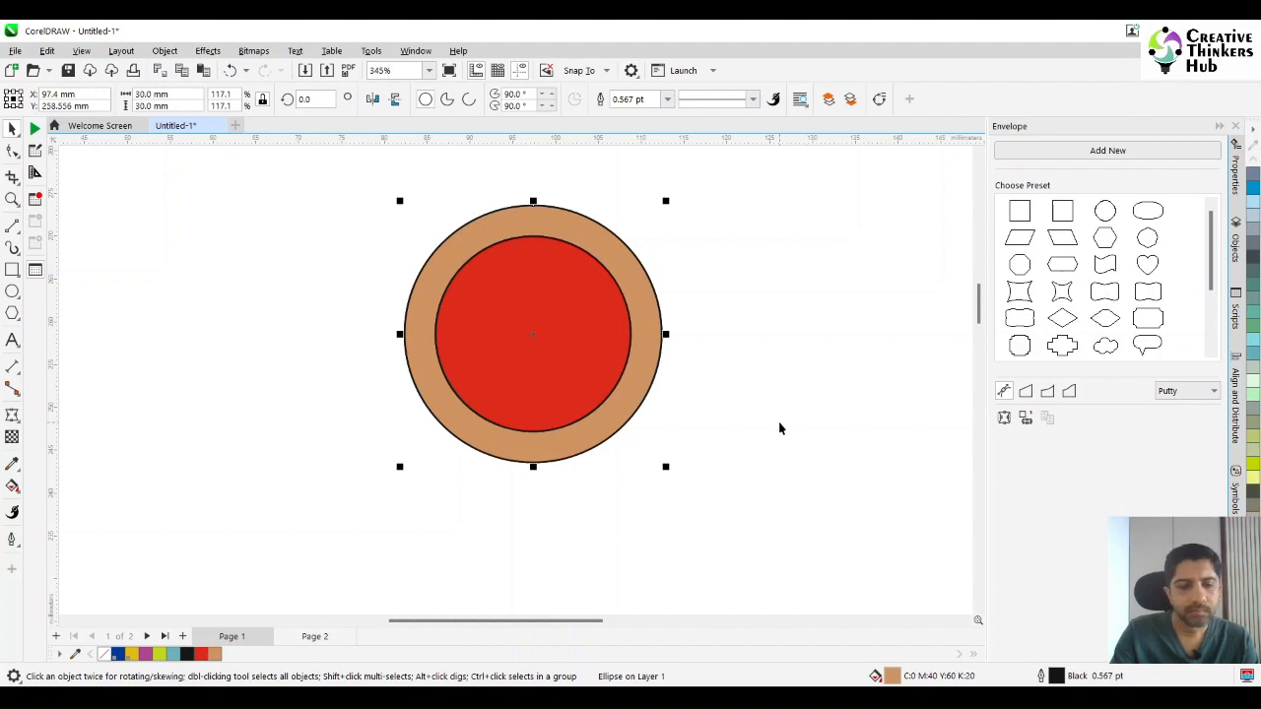
click(750, 381)
click(648, 315)
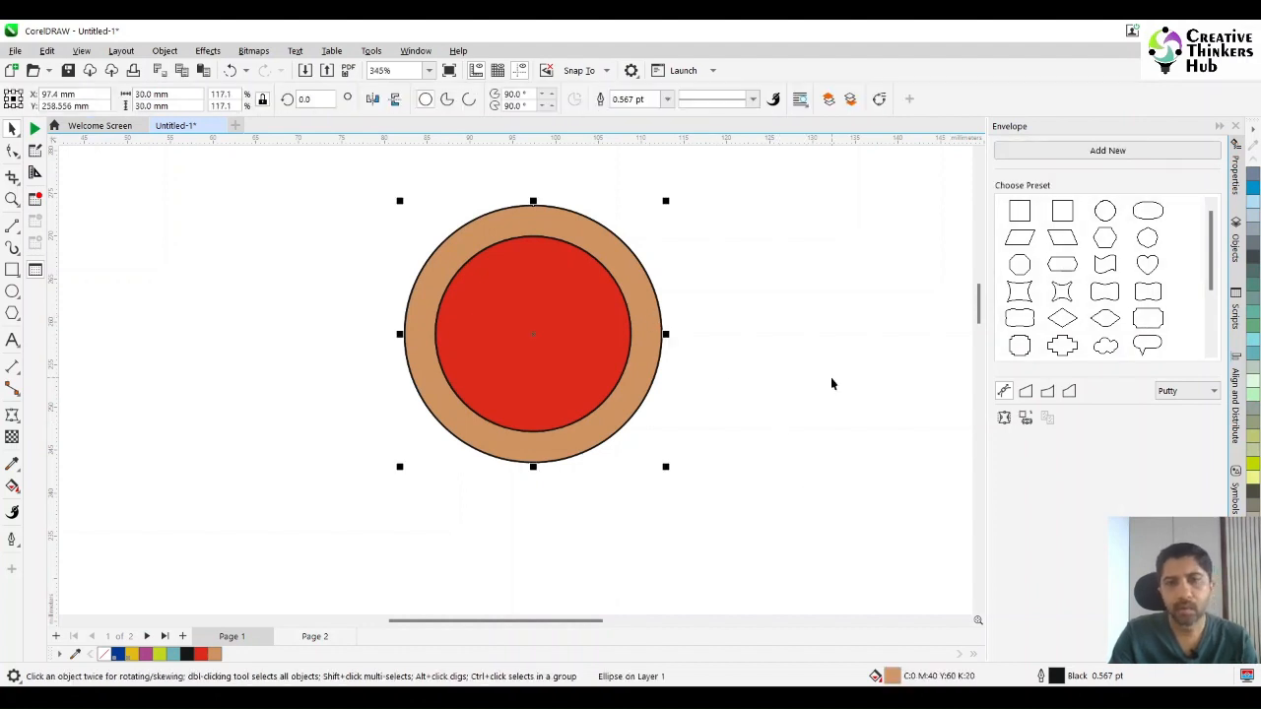
key(shift+Page_Down)
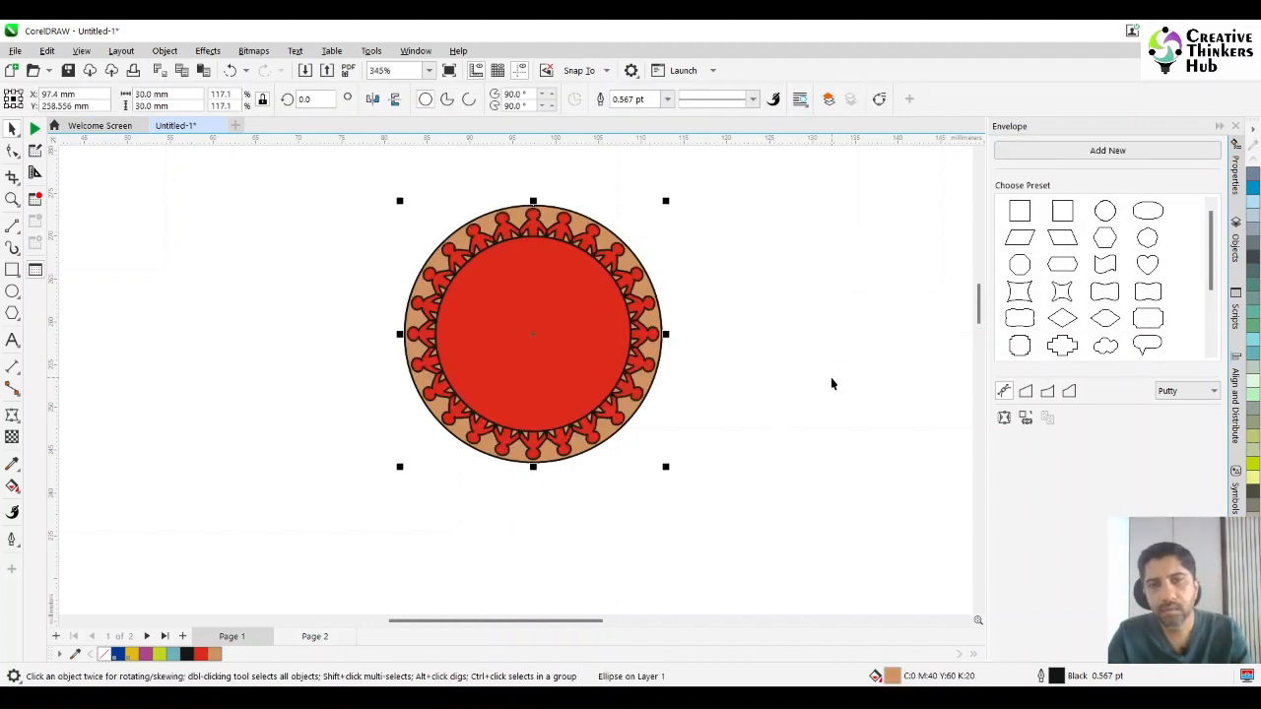
Fill the figure ring with the sand colour C:0 M:20 Y:60 K:20.
click(830, 378)
click(586, 240)
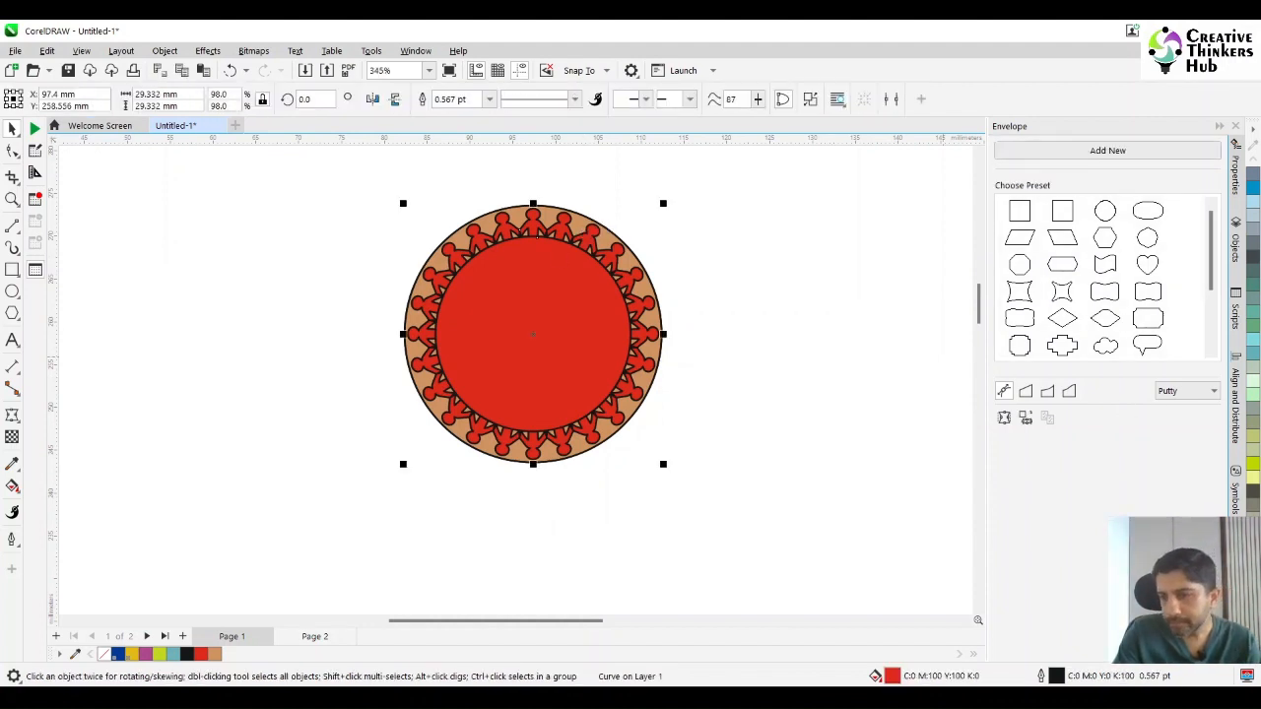
scroll(1253, 450, down, 4)
click(1253, 450)
click(1253, 464)
click(732, 290)
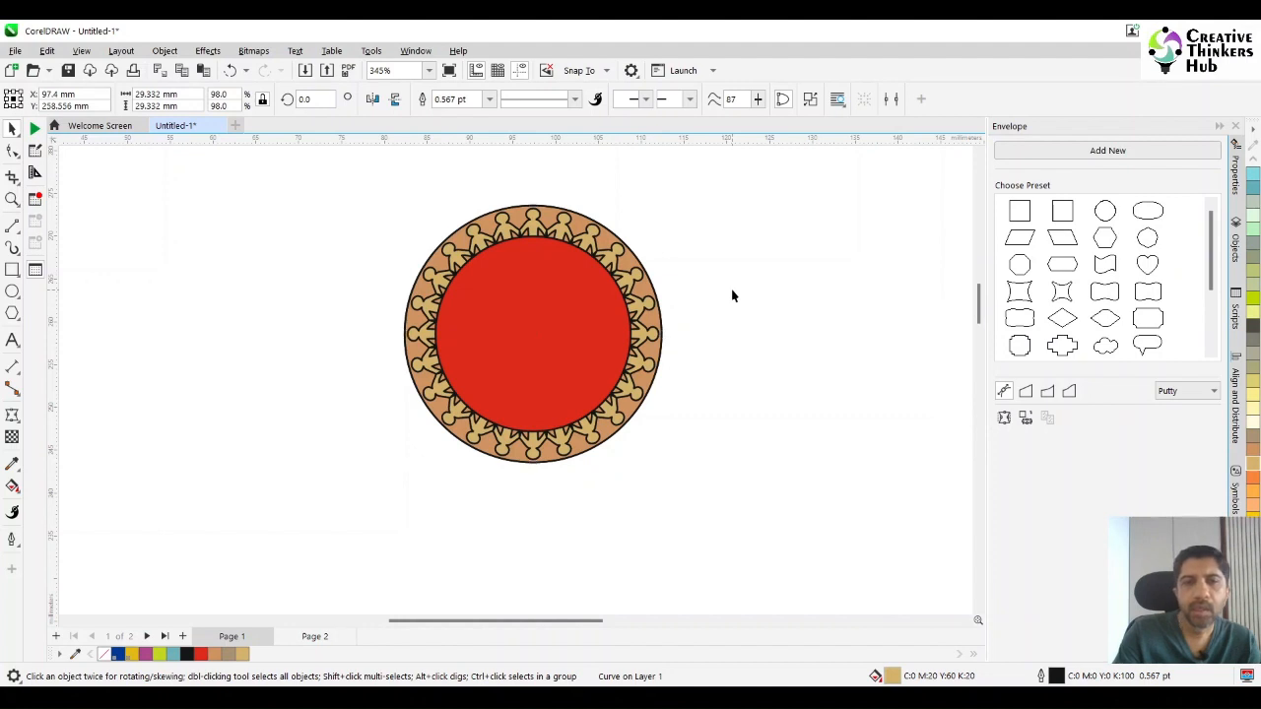
Fill the unfilled duplicate of the 30 mm circle with red and delete that duplicate.
click(575, 227)
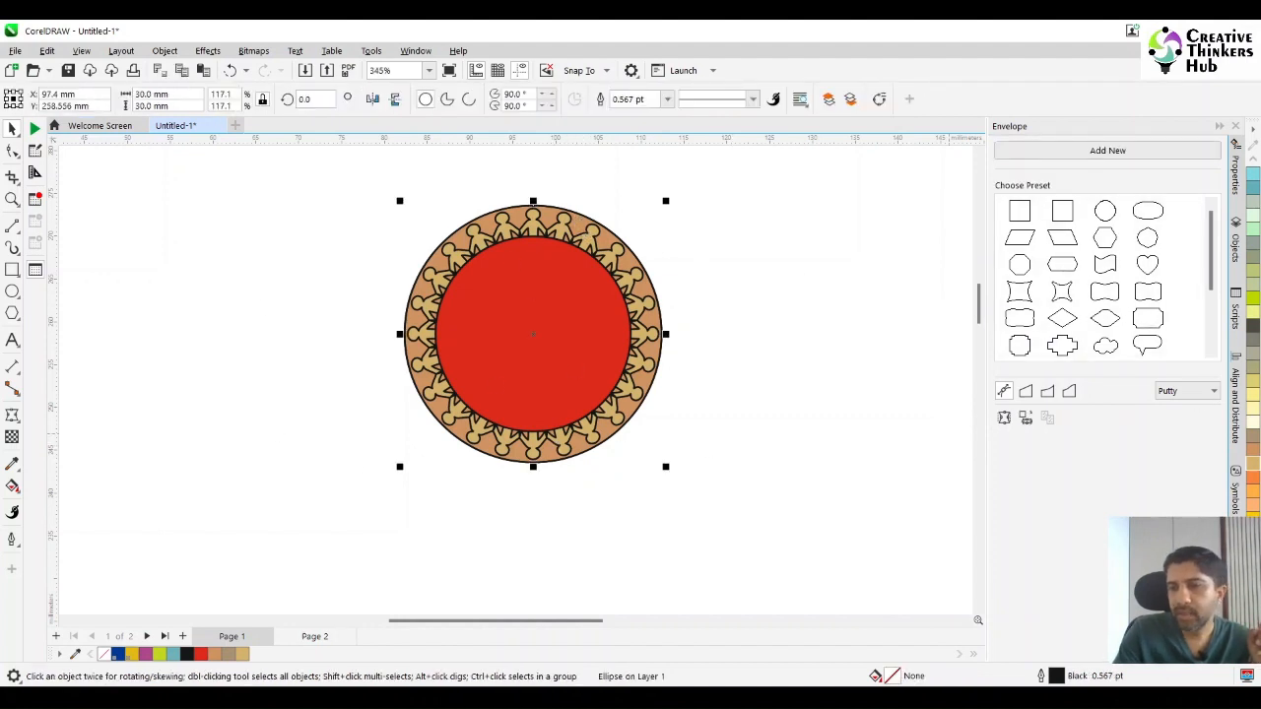
click(695, 428)
click(579, 221)
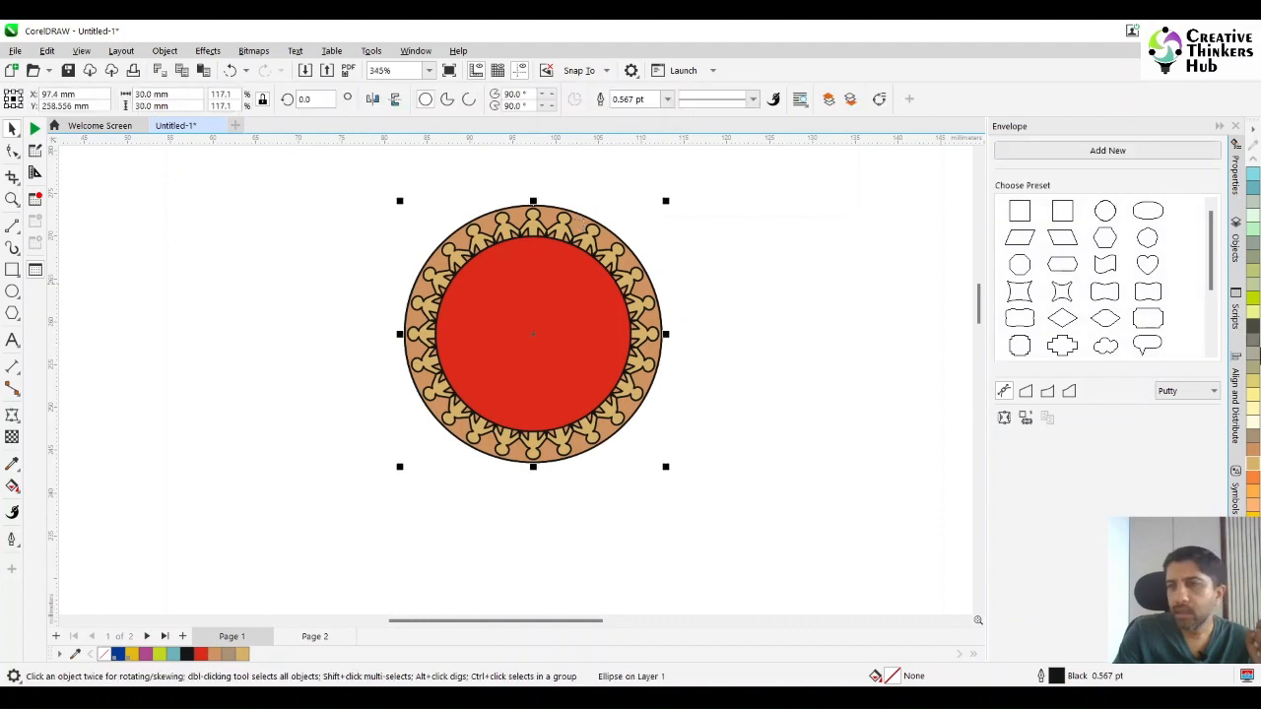
click(1247, 676)
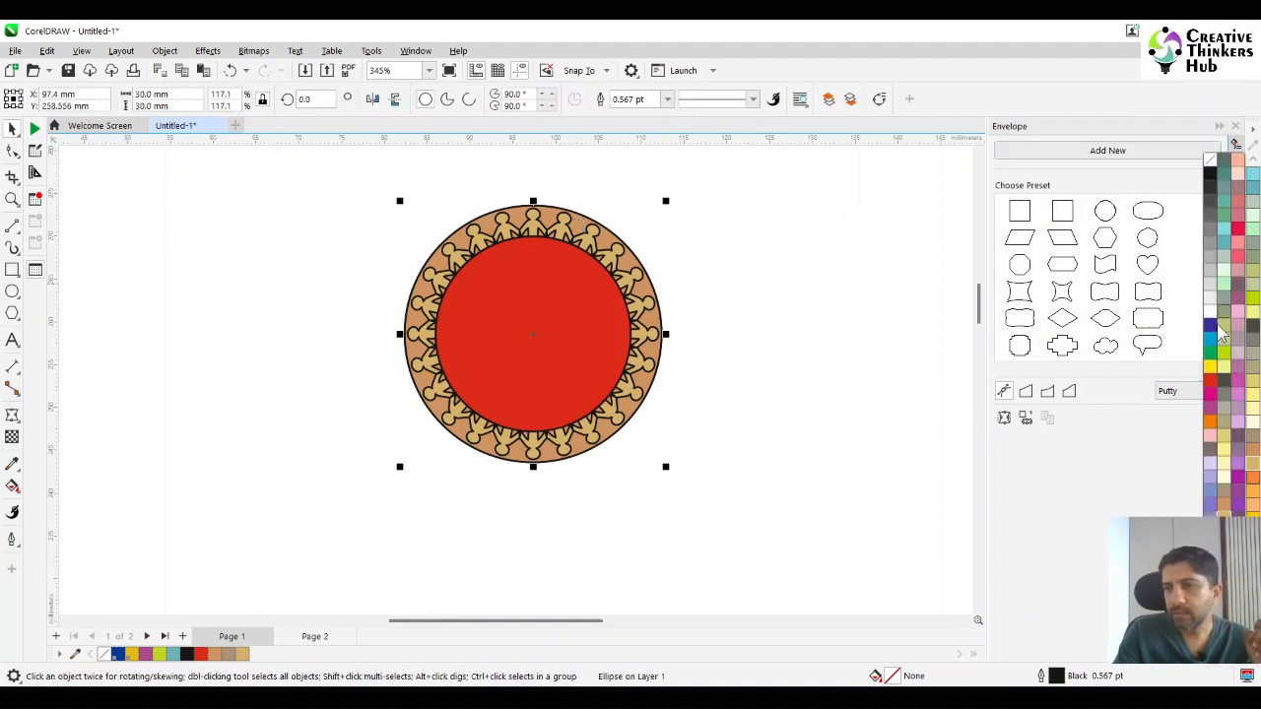
click(1217, 387)
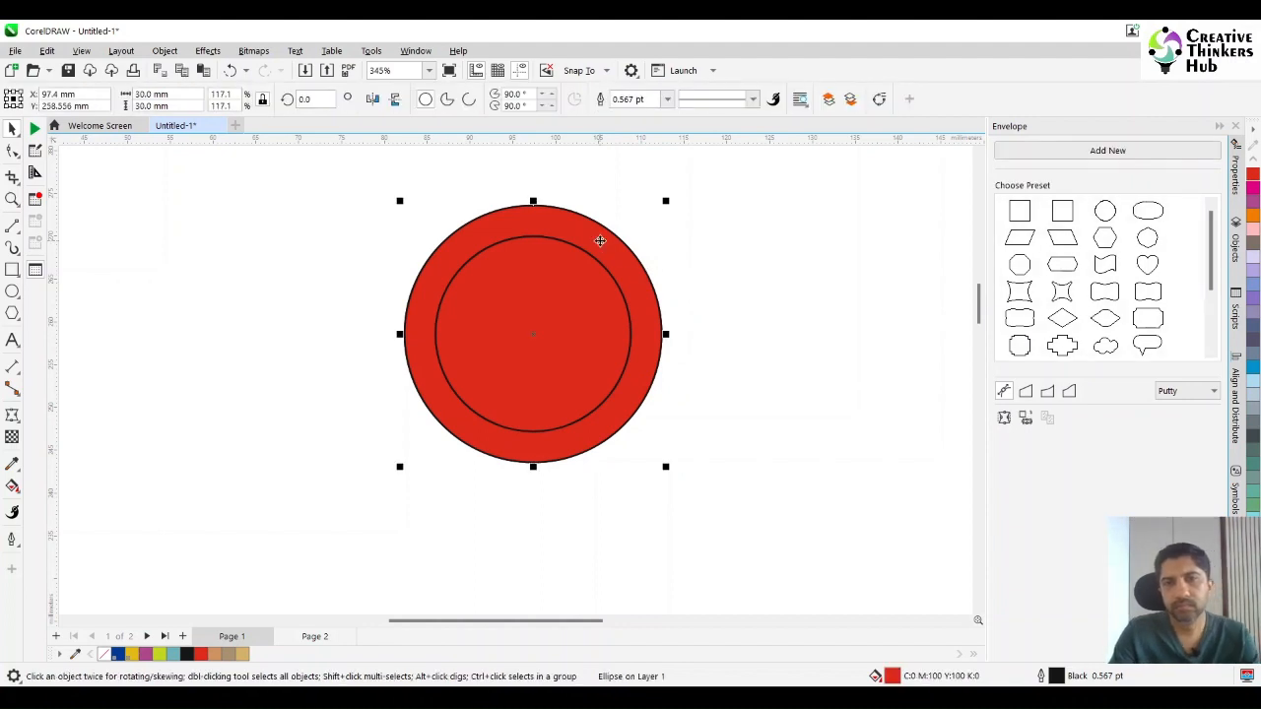
key(Delete)
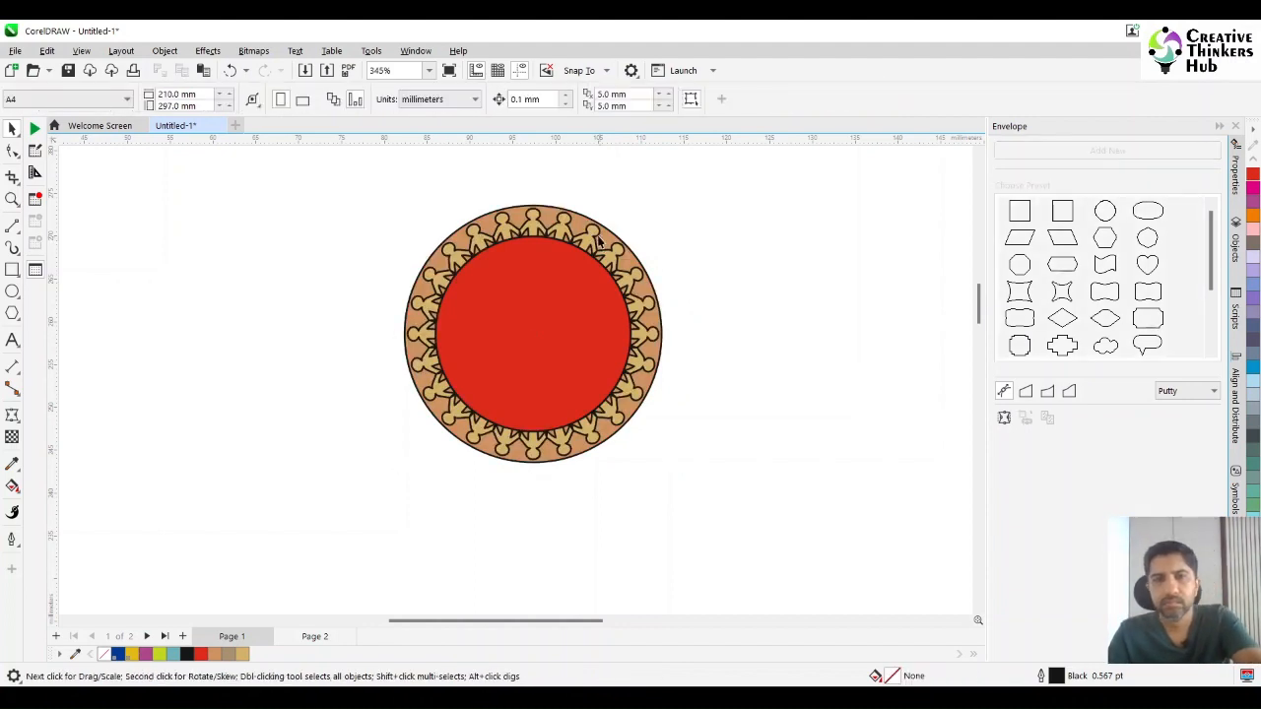
Fill the light brown 30 mm circle behind the figures with red (C:0 M:100 Y:100 K:0).
click(549, 216)
click(1253, 175)
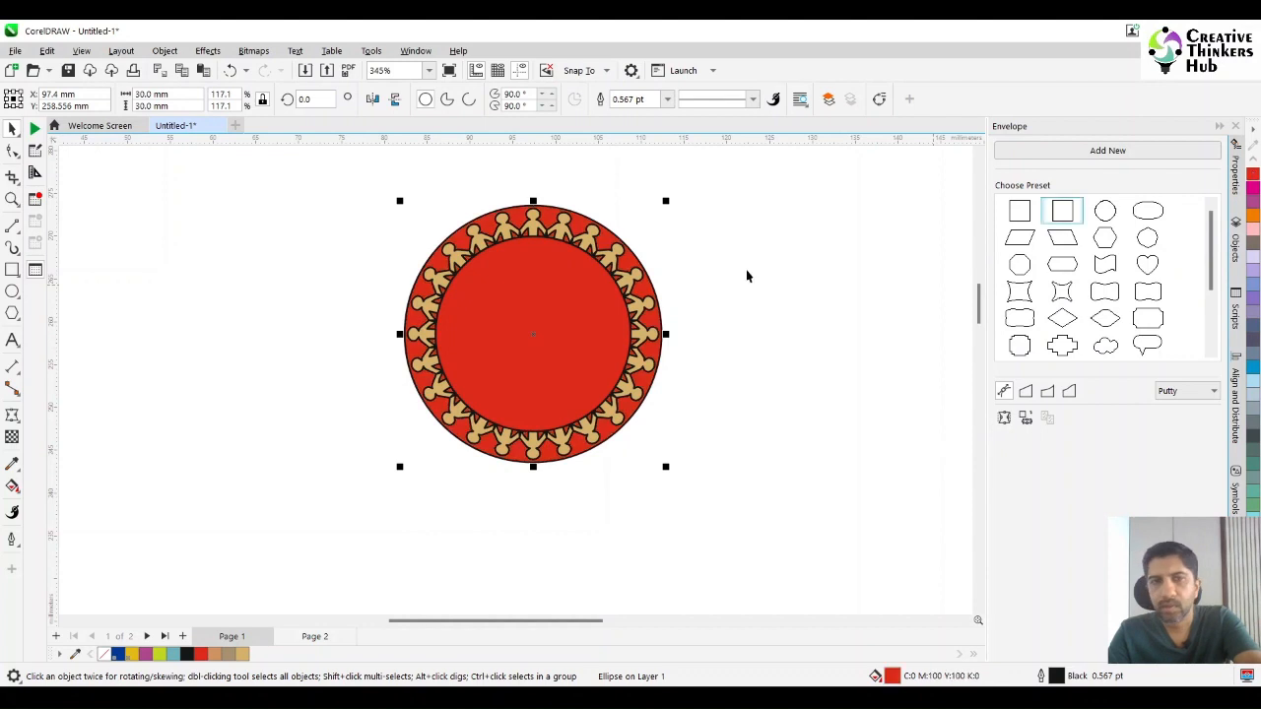
click(643, 258)
click(593, 240)
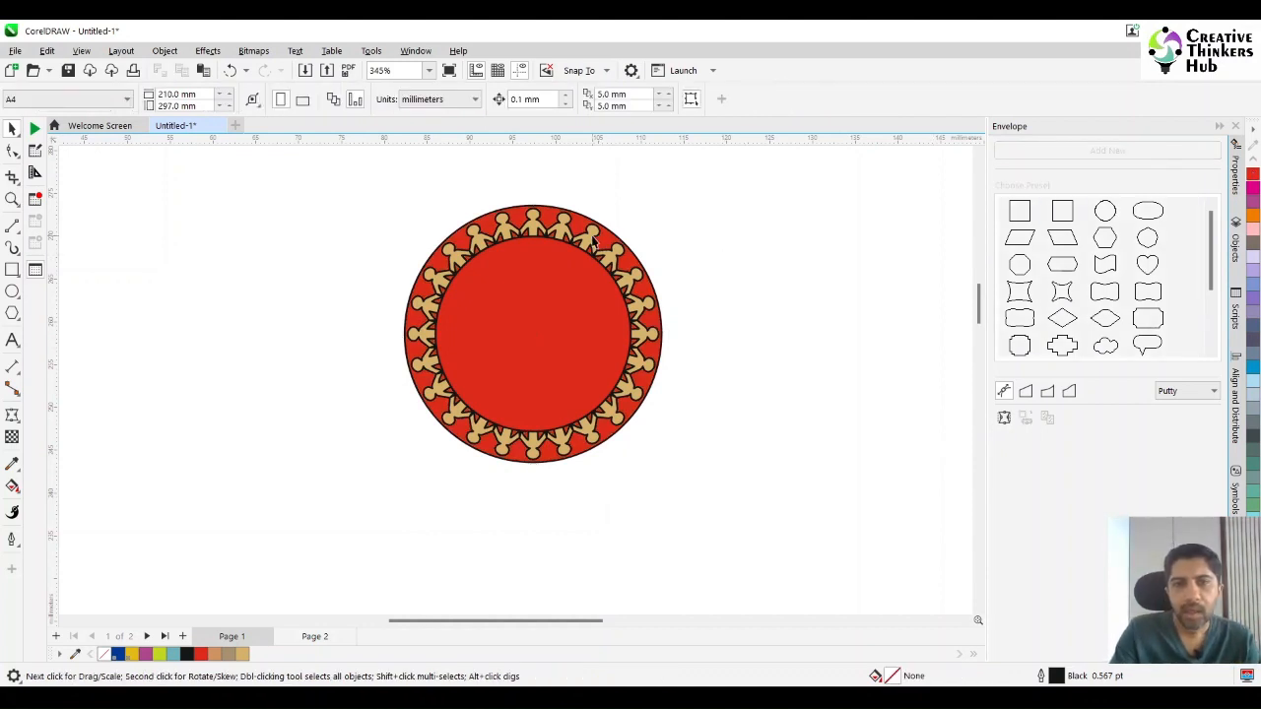
Set the figure ring's outline to Walnut (C:0 M:20 Y:40 K:60) with a width of 1.0 pt.
click(592, 235)
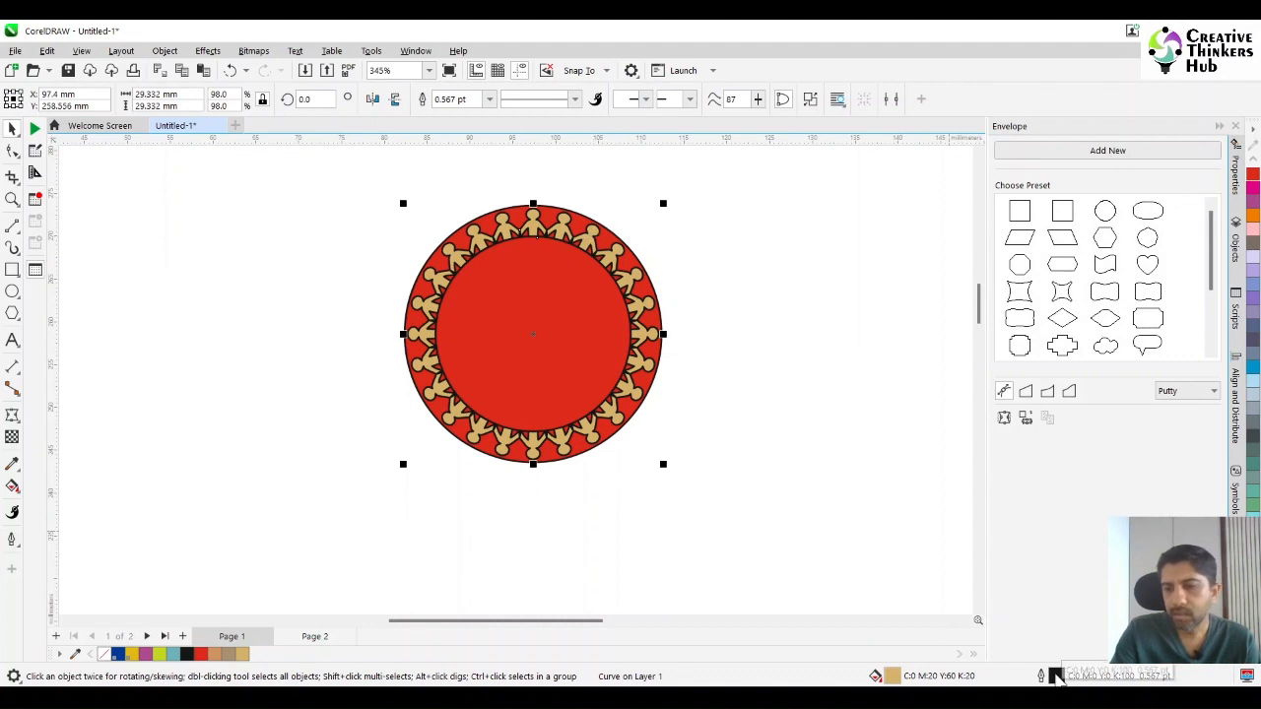
double_click(1055, 677)
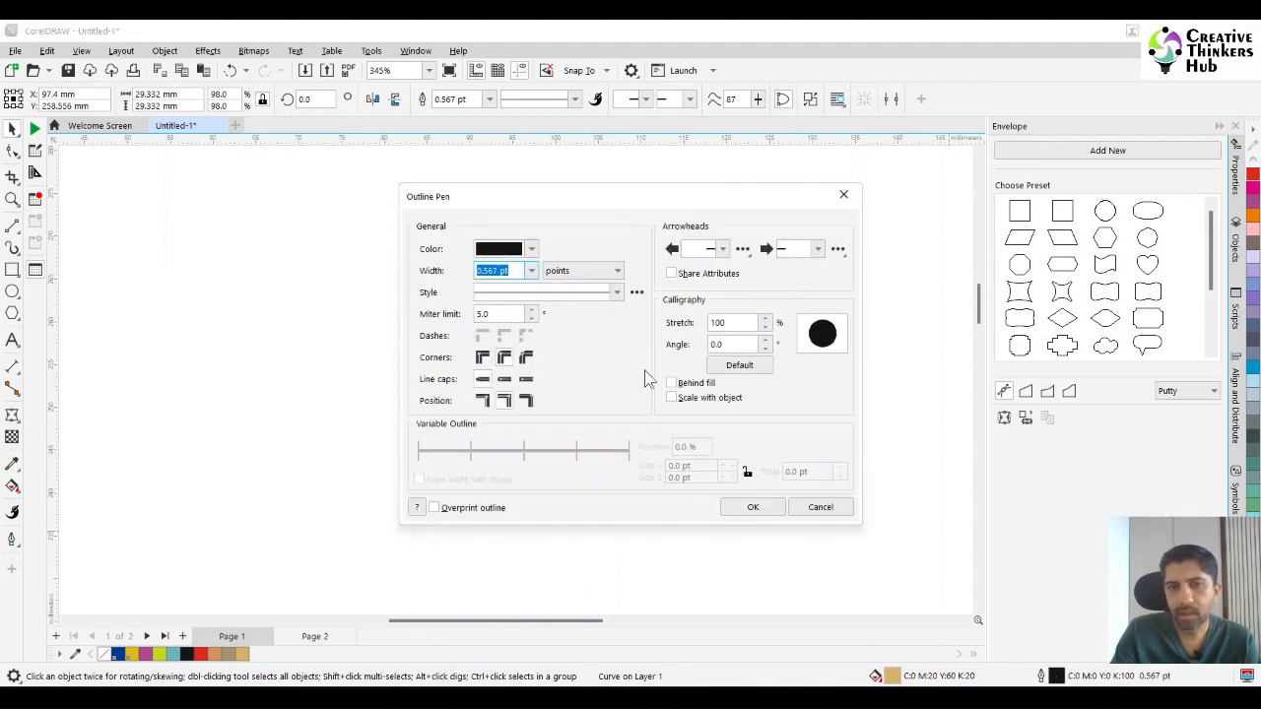
click(531, 248)
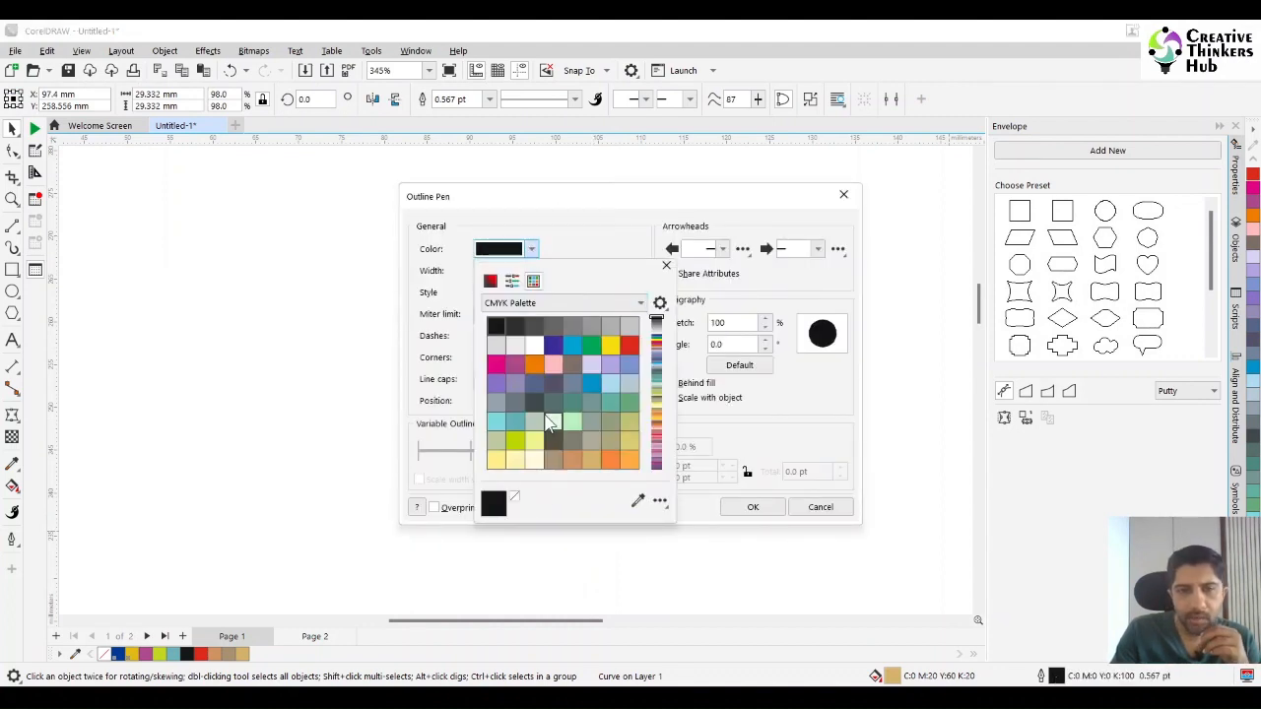
scroll(552, 409, down, 2)
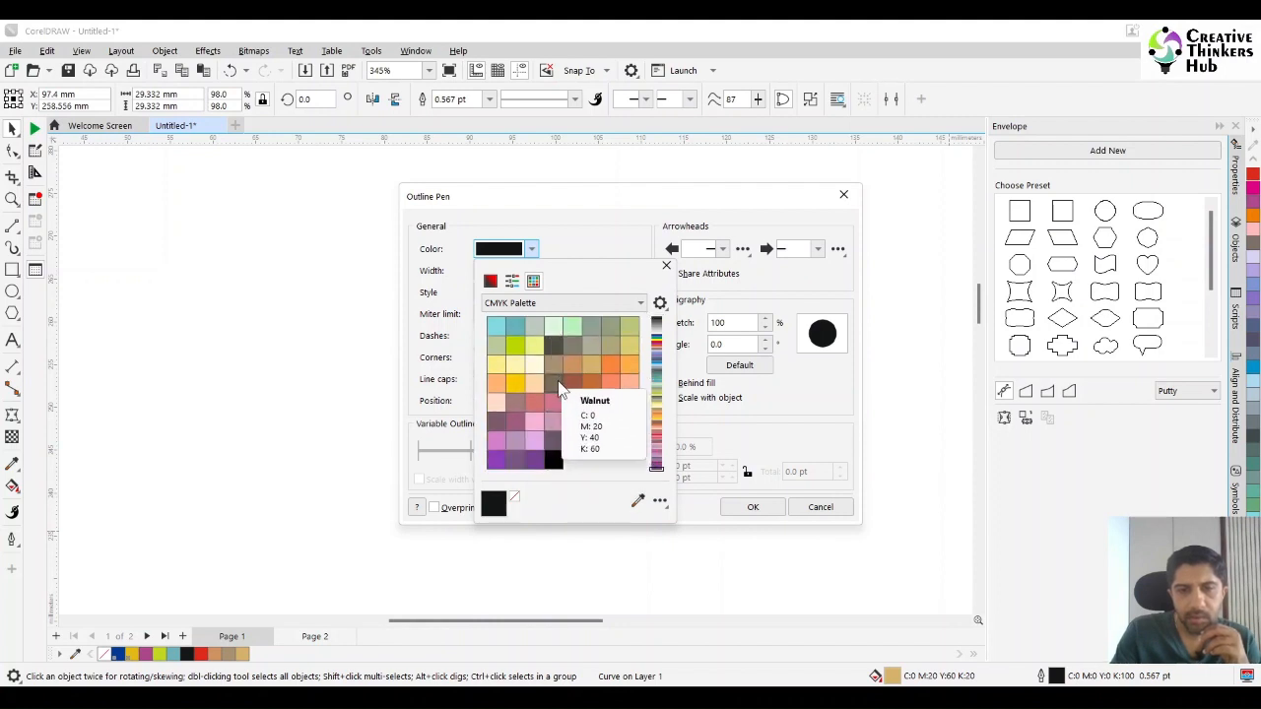
click(558, 384)
click(666, 266)
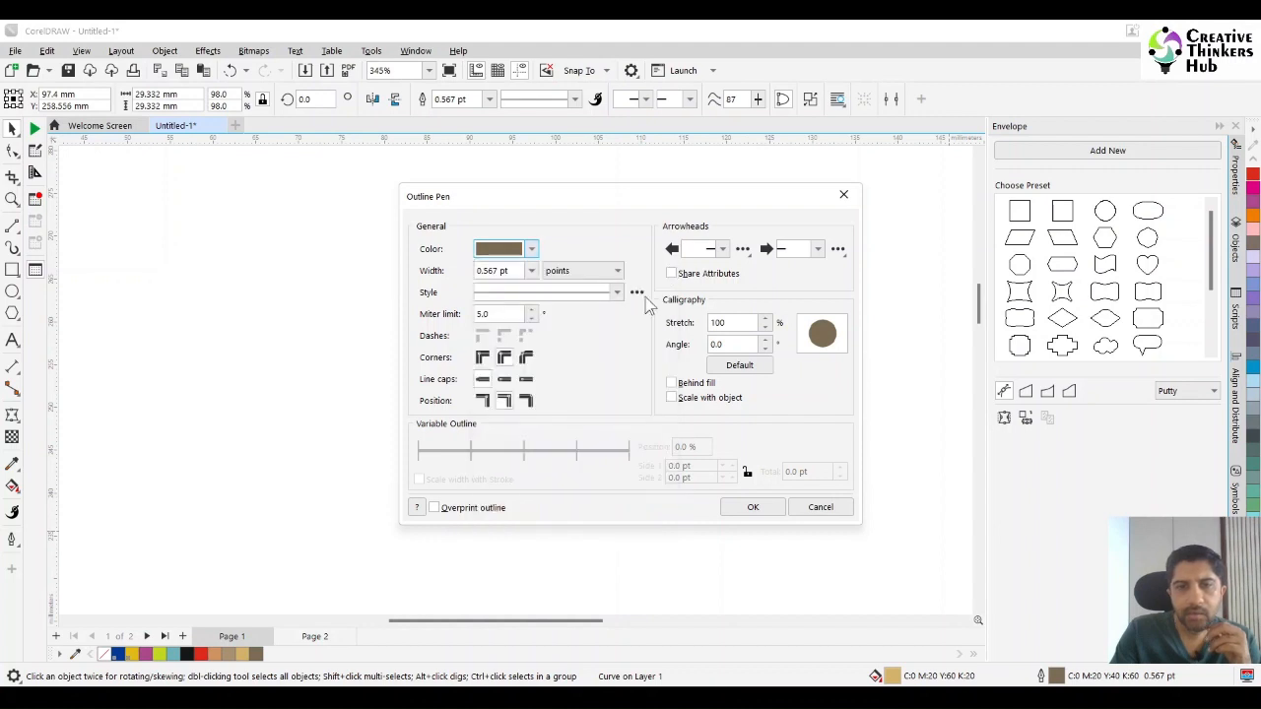
click(531, 270)
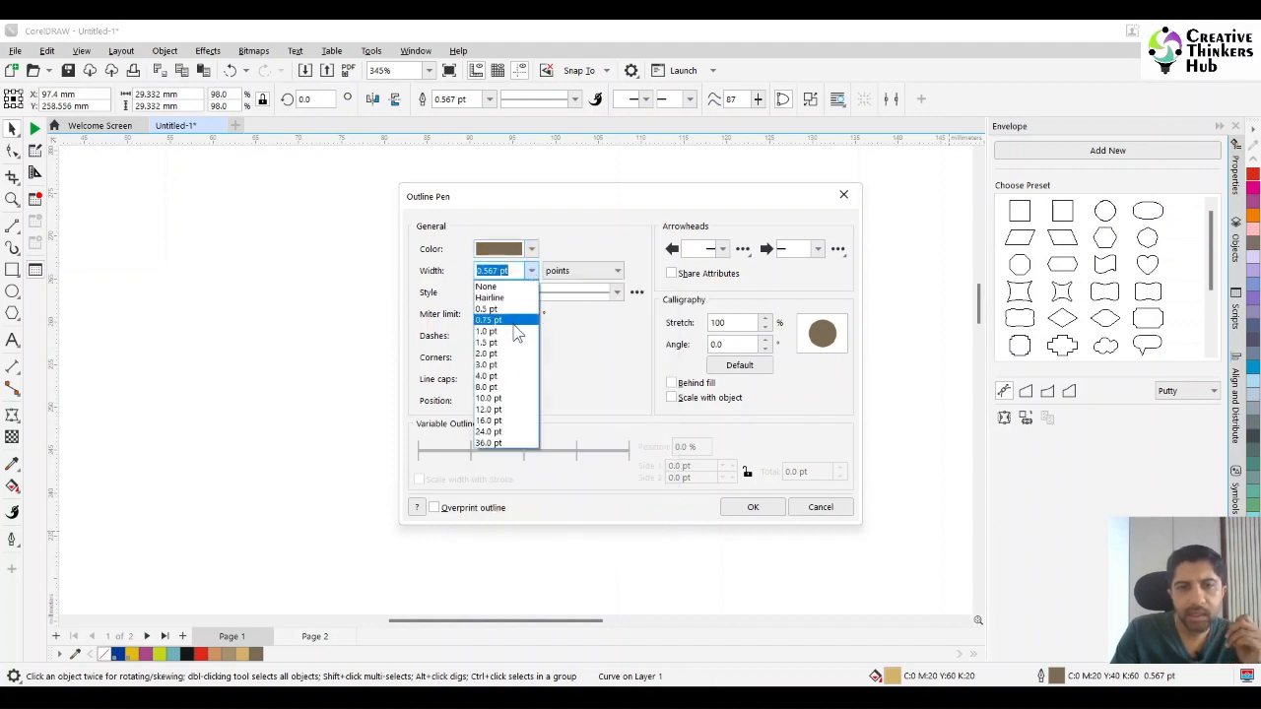
click(513, 332)
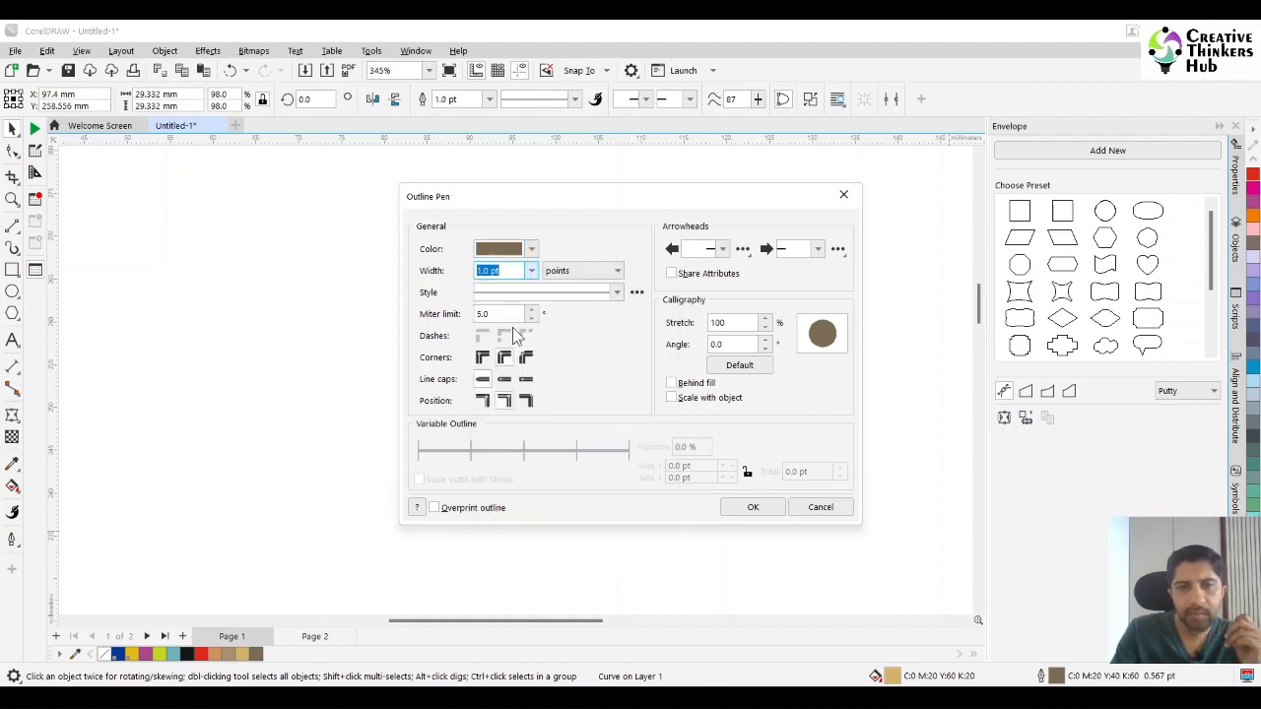
click(753, 507)
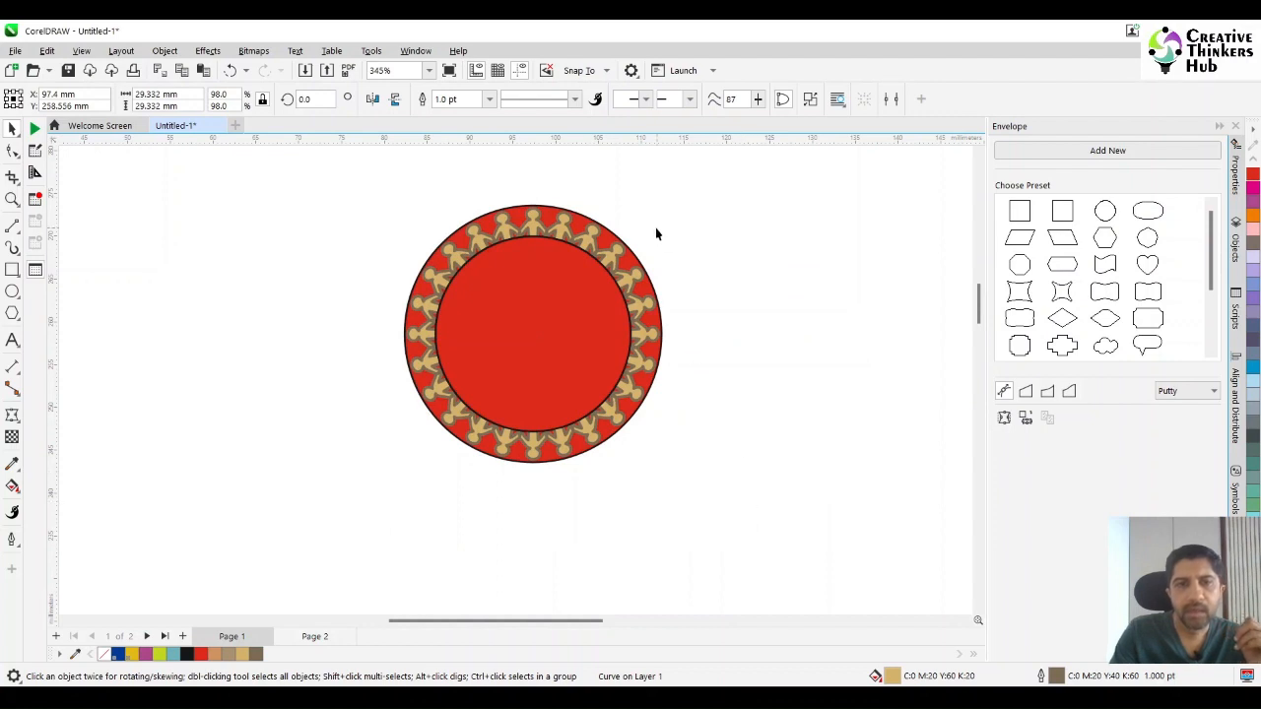
click(795, 361)
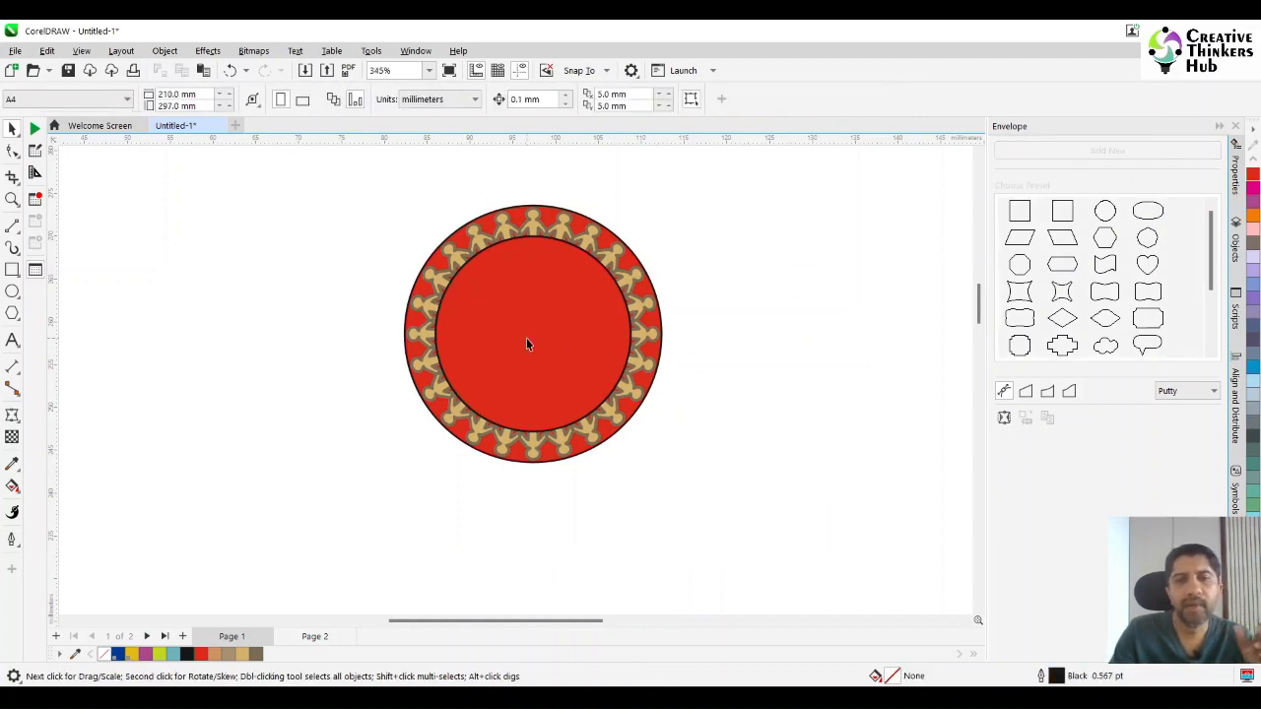
Fill the inner circle with black and colour its outline sand (C:0 M:20 Y:60 K:20), using the badge on Page 2 as reference.
click(317, 638)
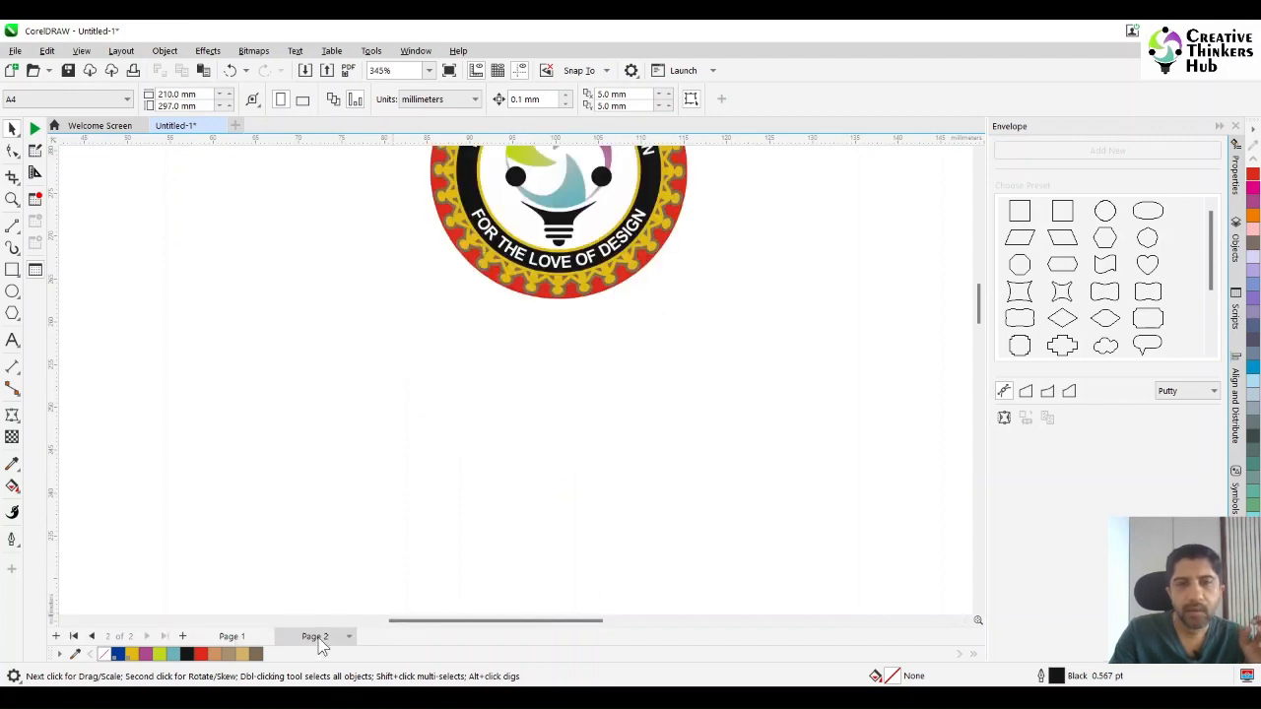
click(236, 639)
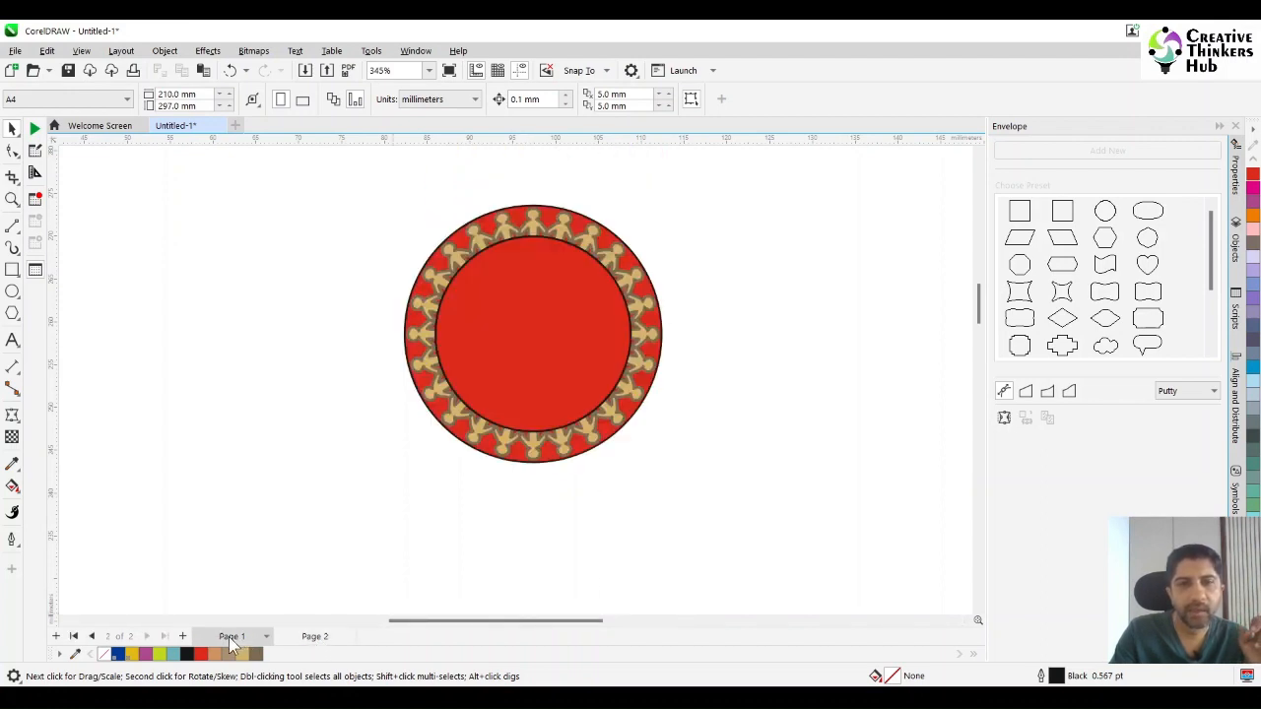
click(540, 347)
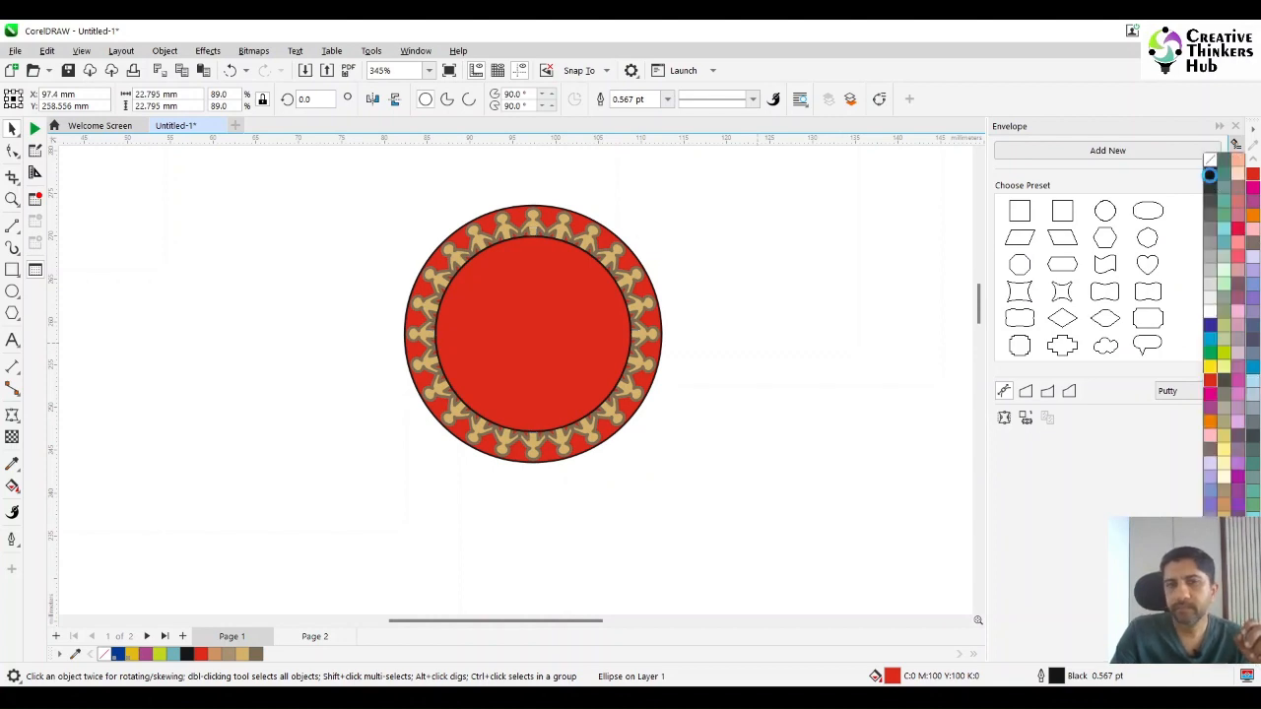
click(1214, 180)
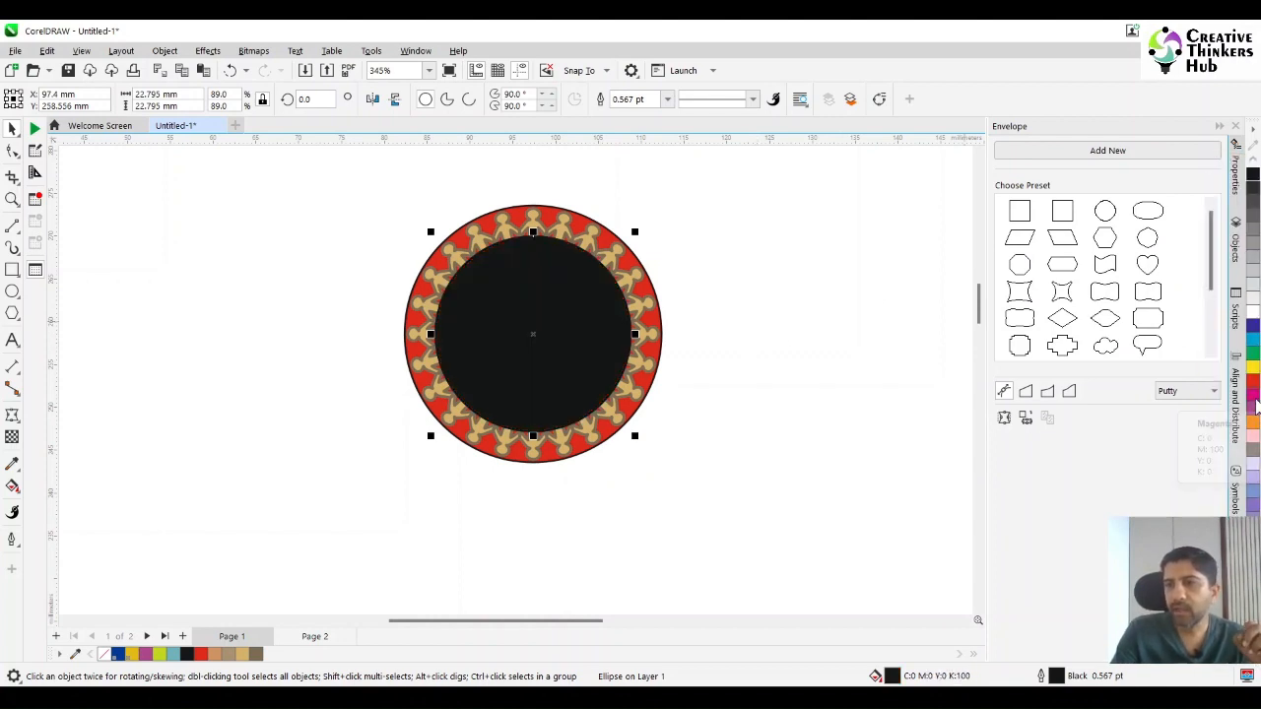
click(1252, 655)
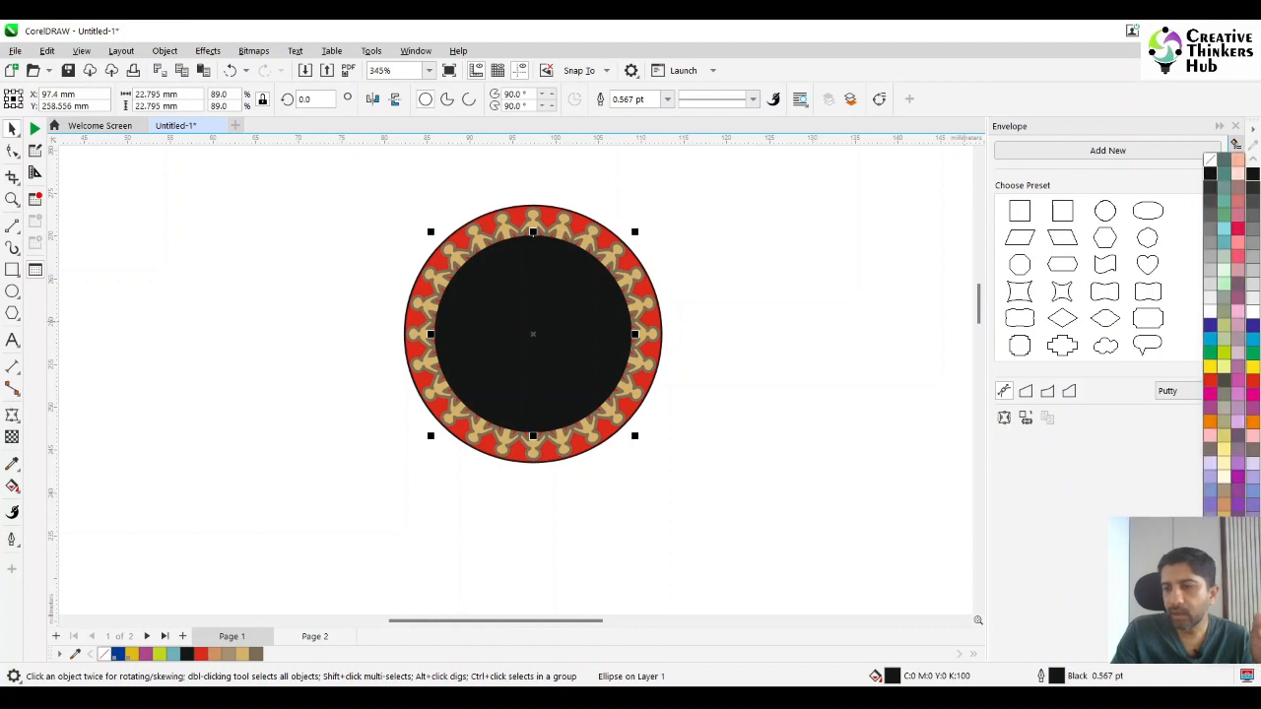
right_click(1223, 519)
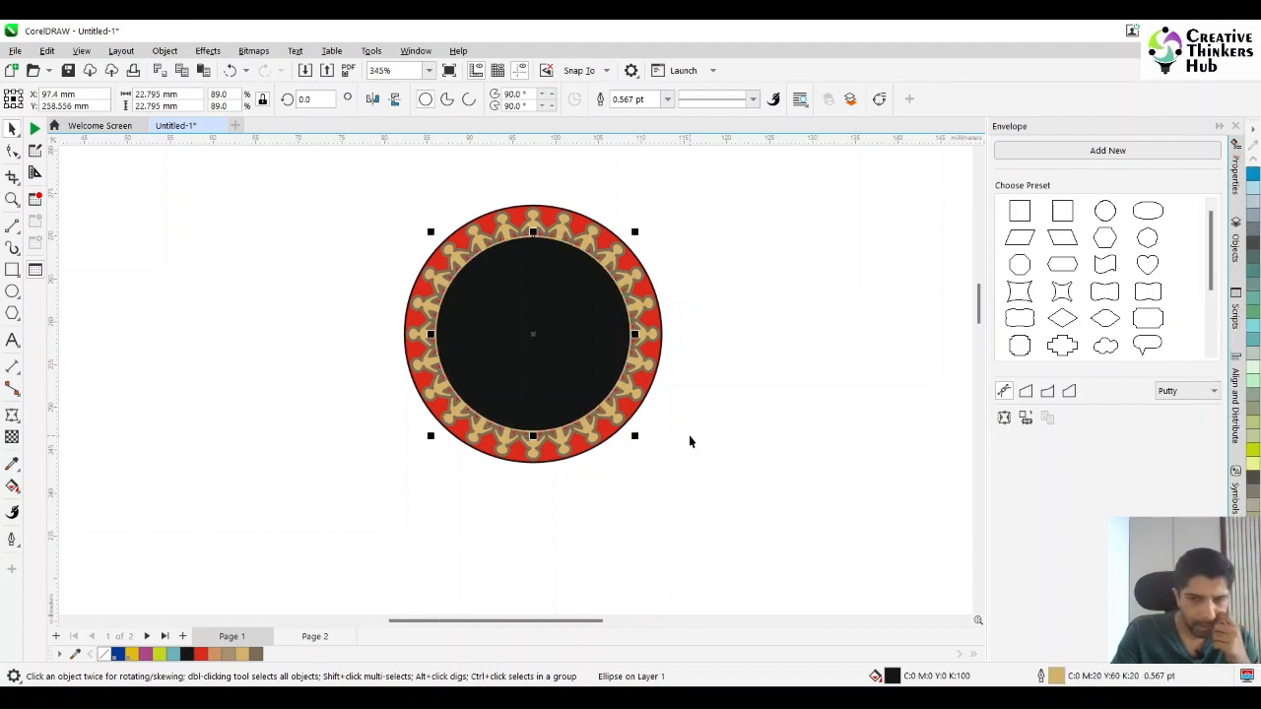
Set the outline width of the black inner circle to 1.0 pt.
double_click(1057, 675)
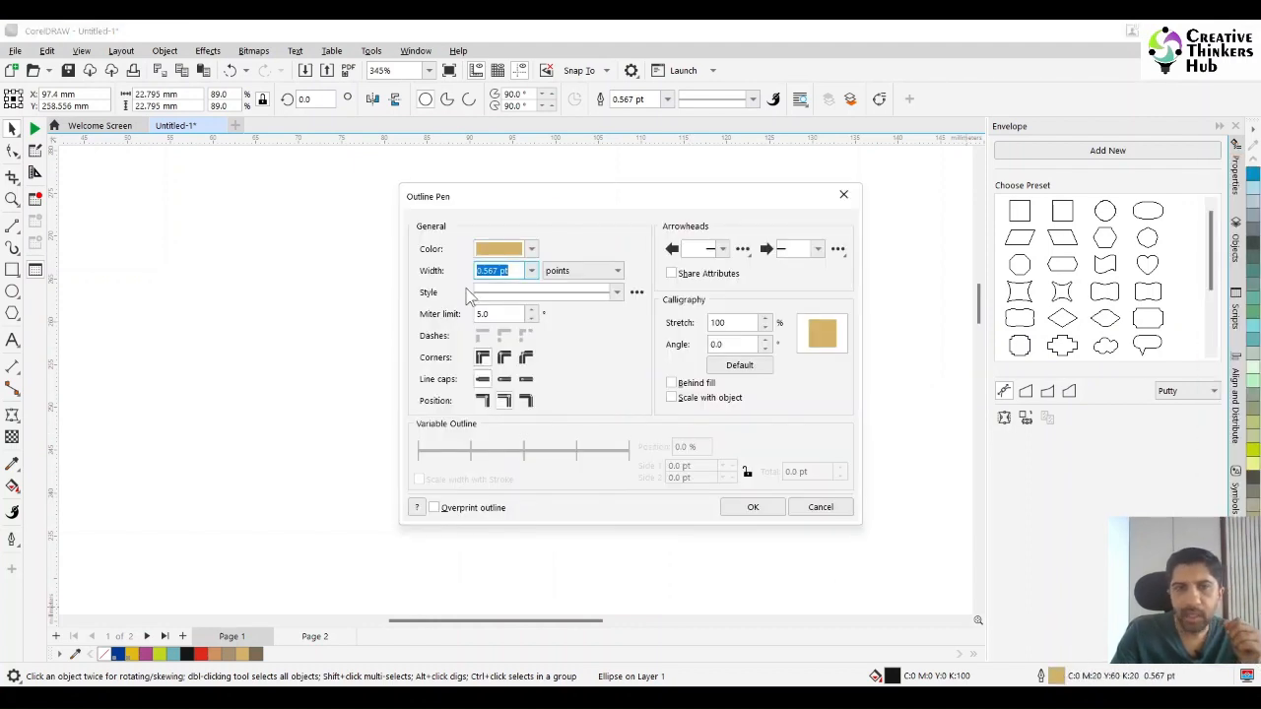
click(531, 271)
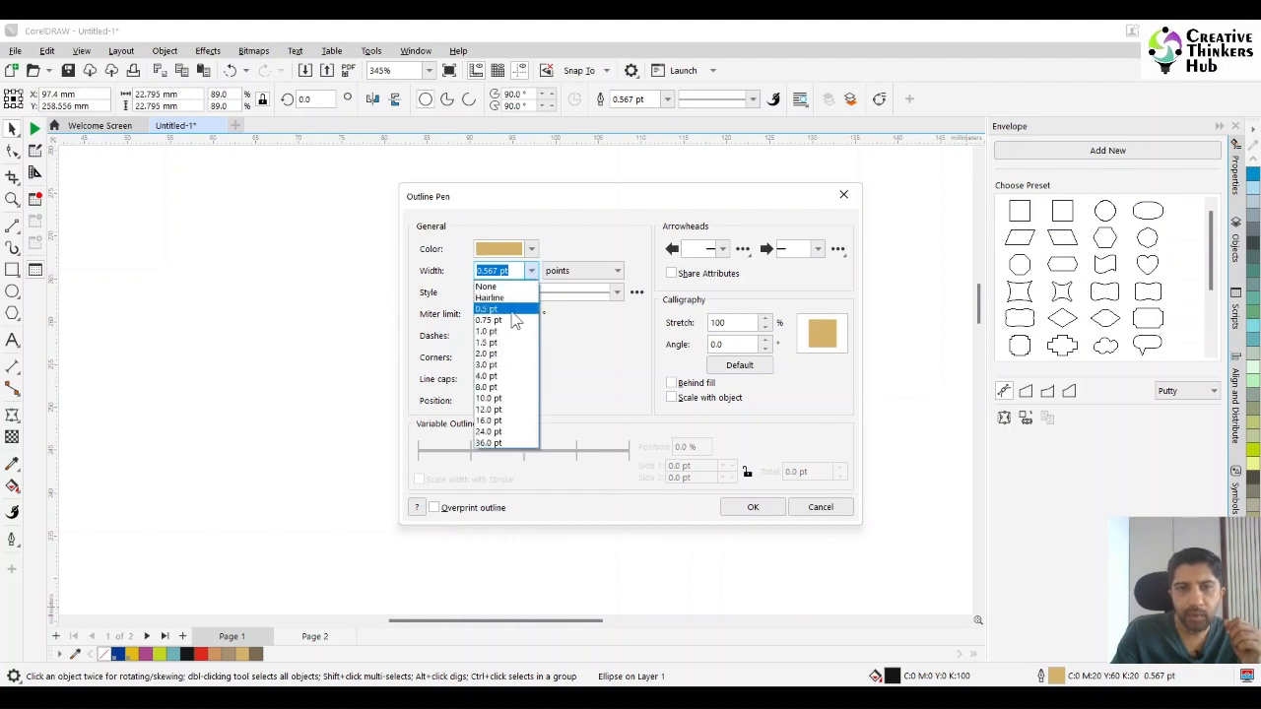
click(512, 333)
click(754, 508)
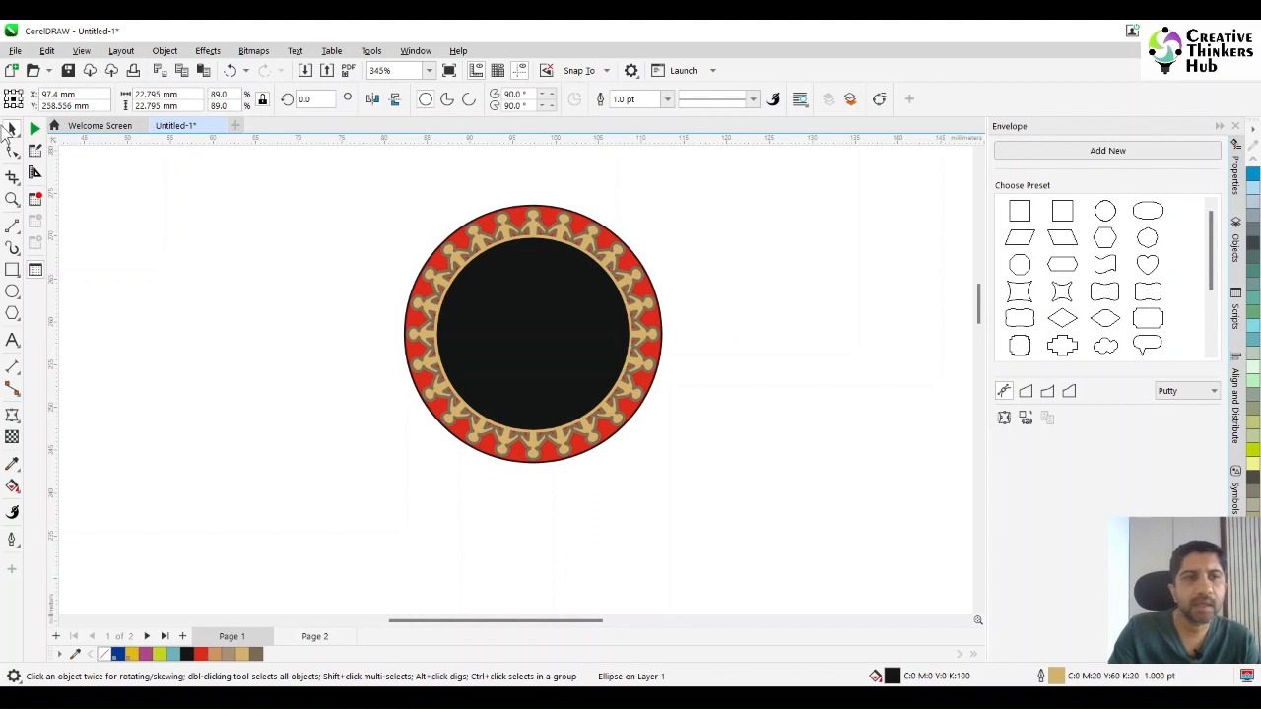
key(Escape)
Remove the black outline from the red 30 mm circle behind the figures.
click(552, 213)
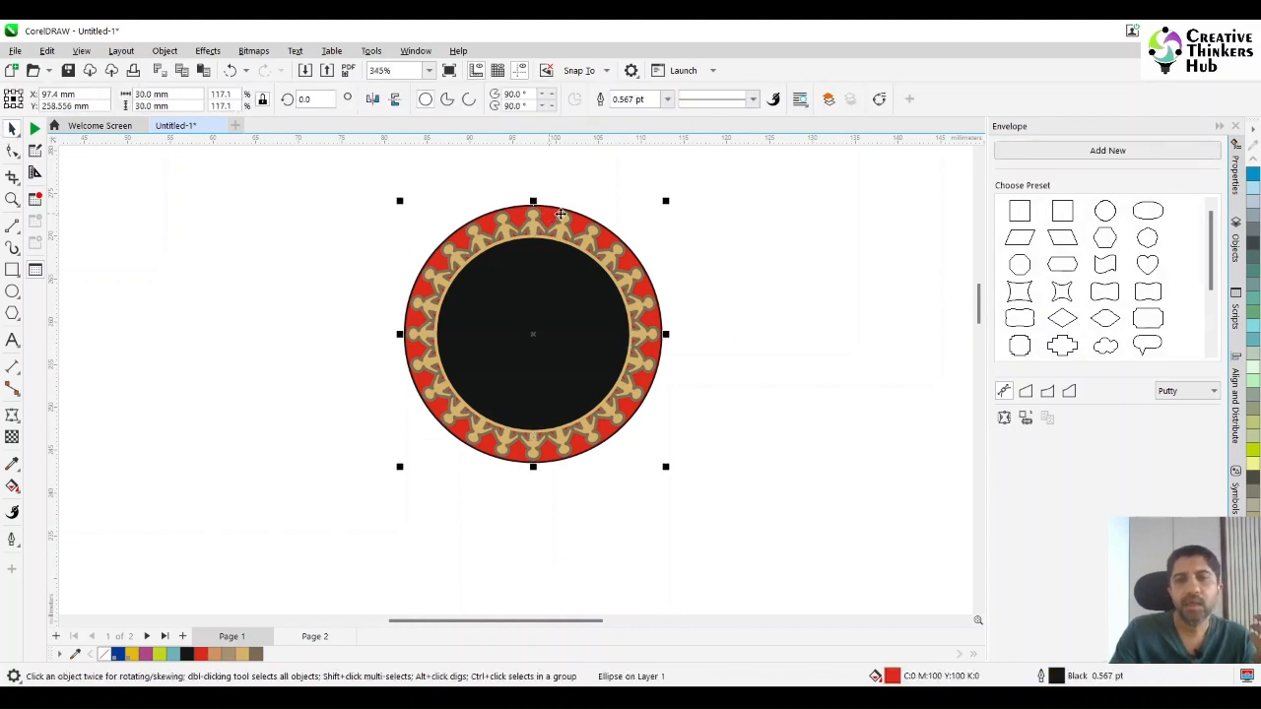
click(1252, 656)
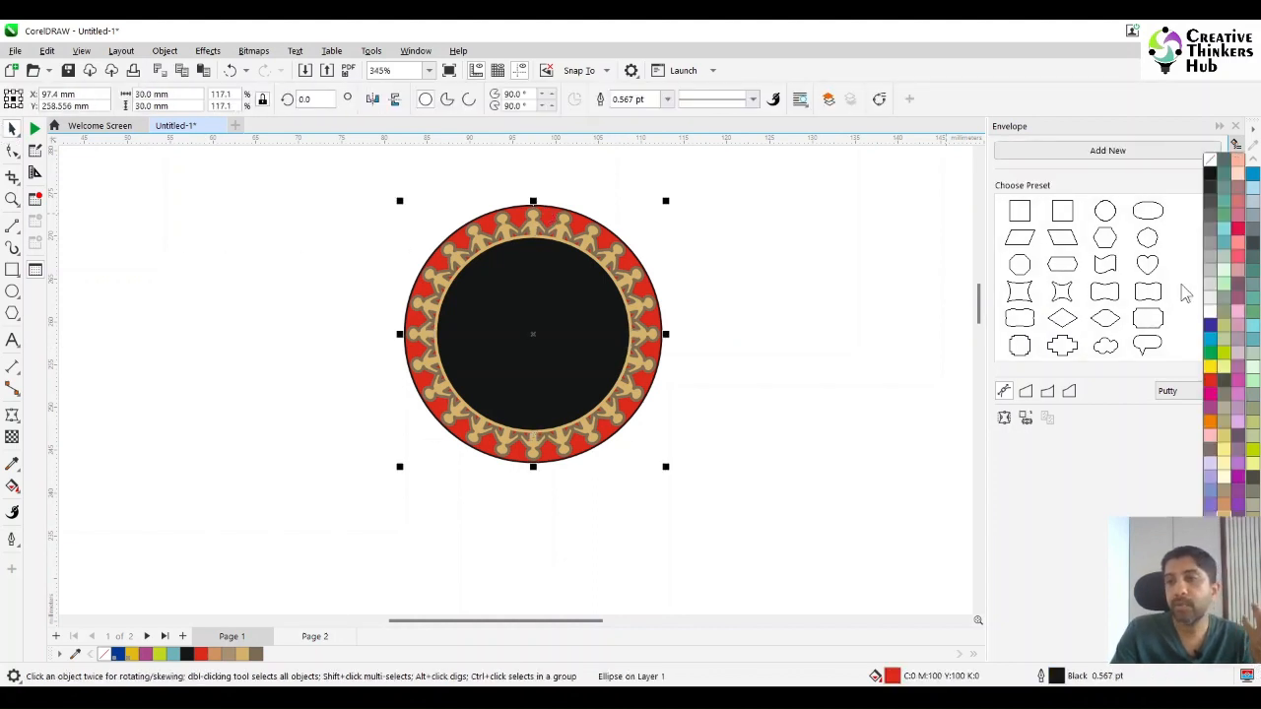
click(1211, 172)
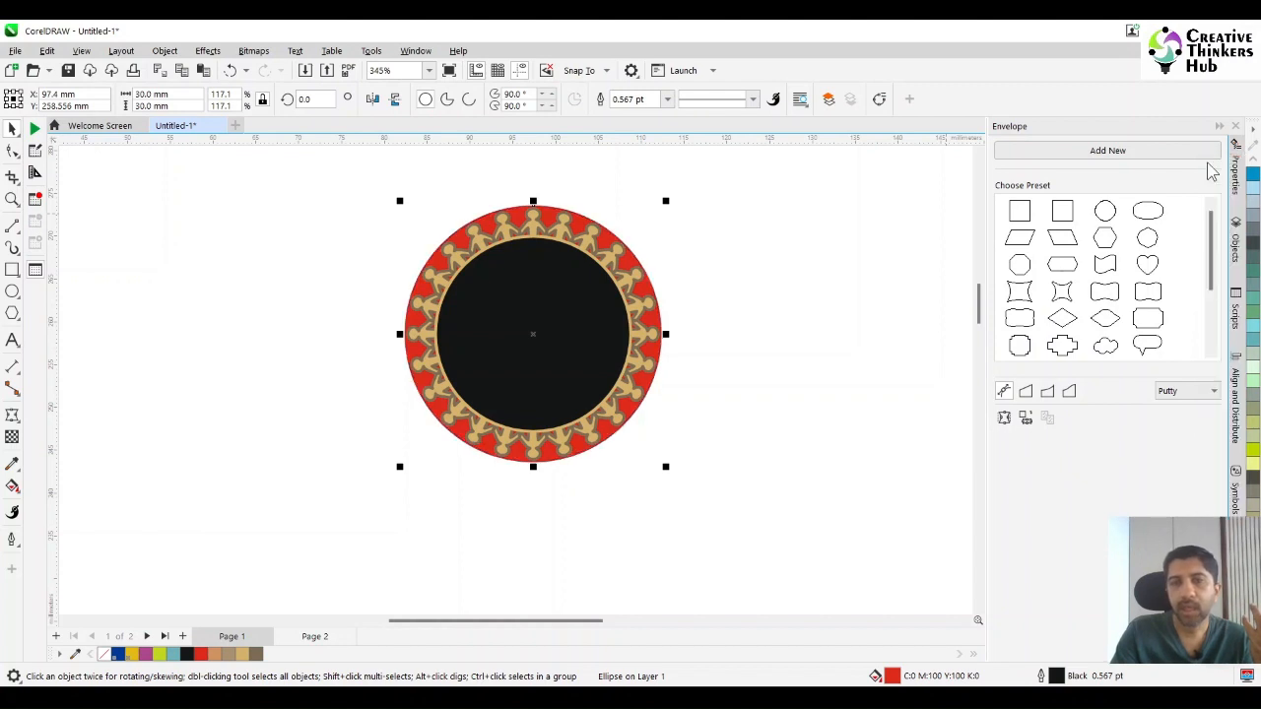
click(793, 279)
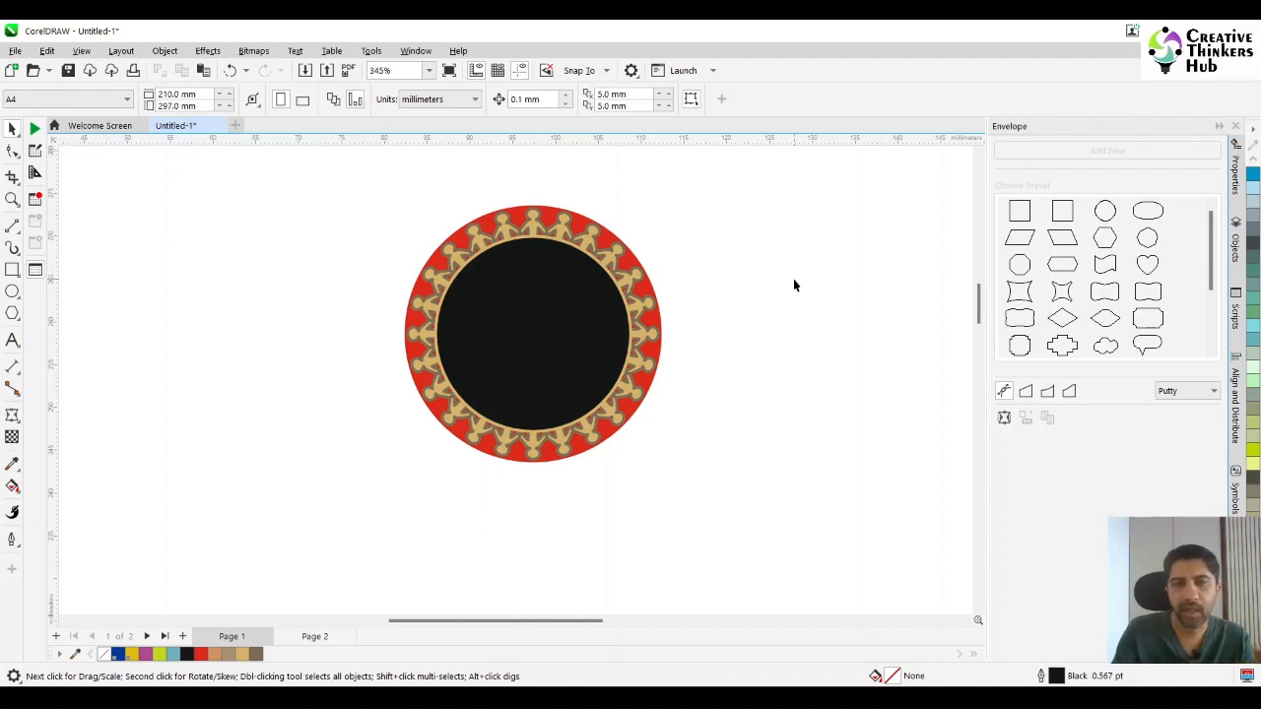
Add the artistic text "EMPOWERING" and place it below the badge.
click(512, 316)
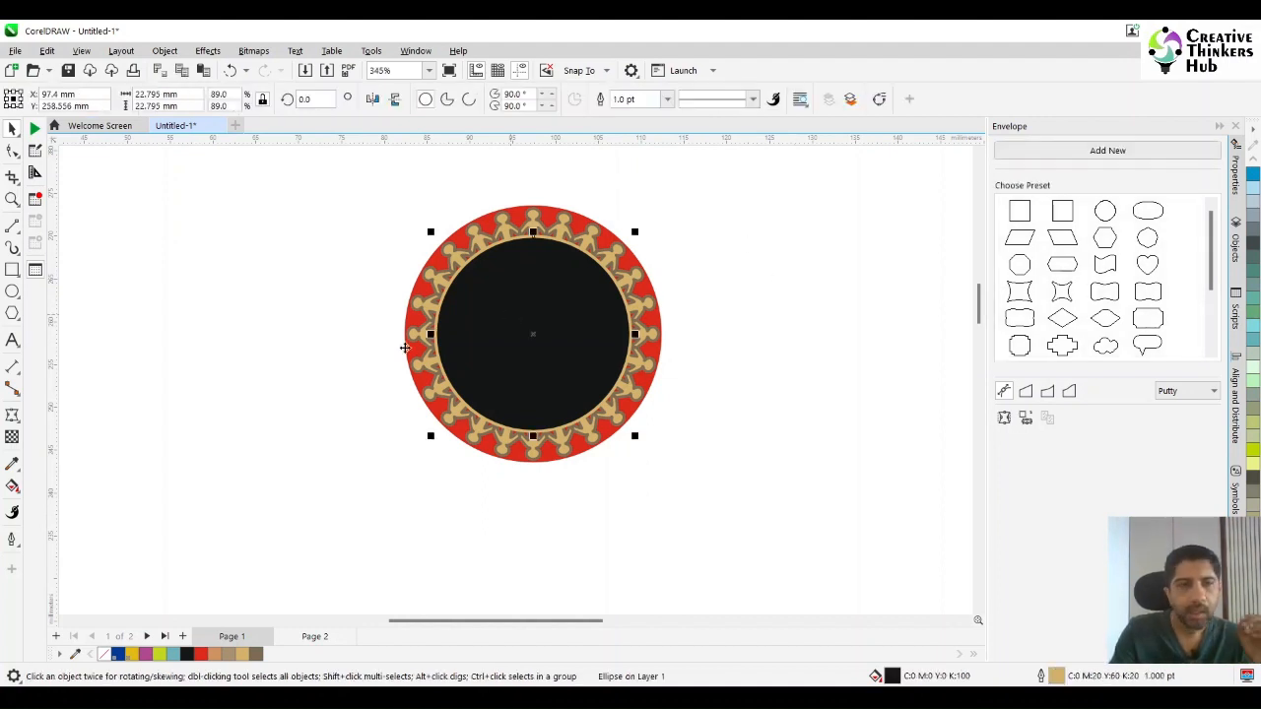
click(12, 340)
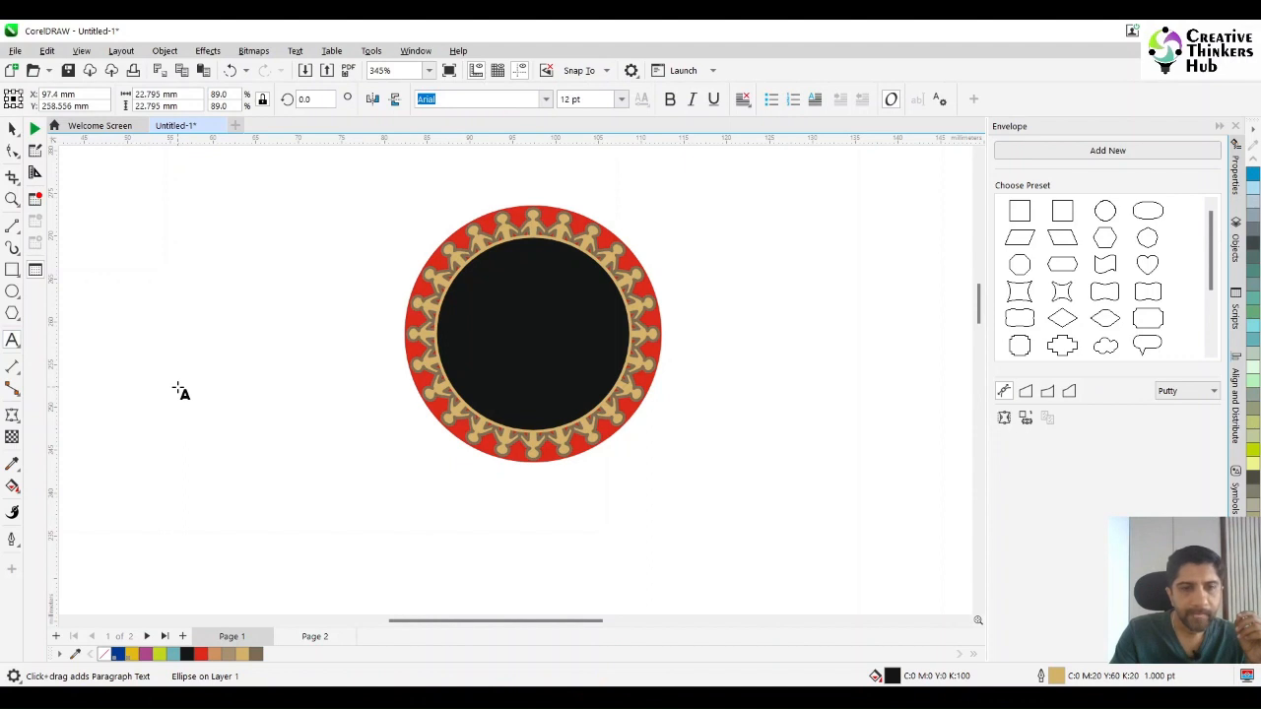
click(180, 391)
text(EMPOWER )
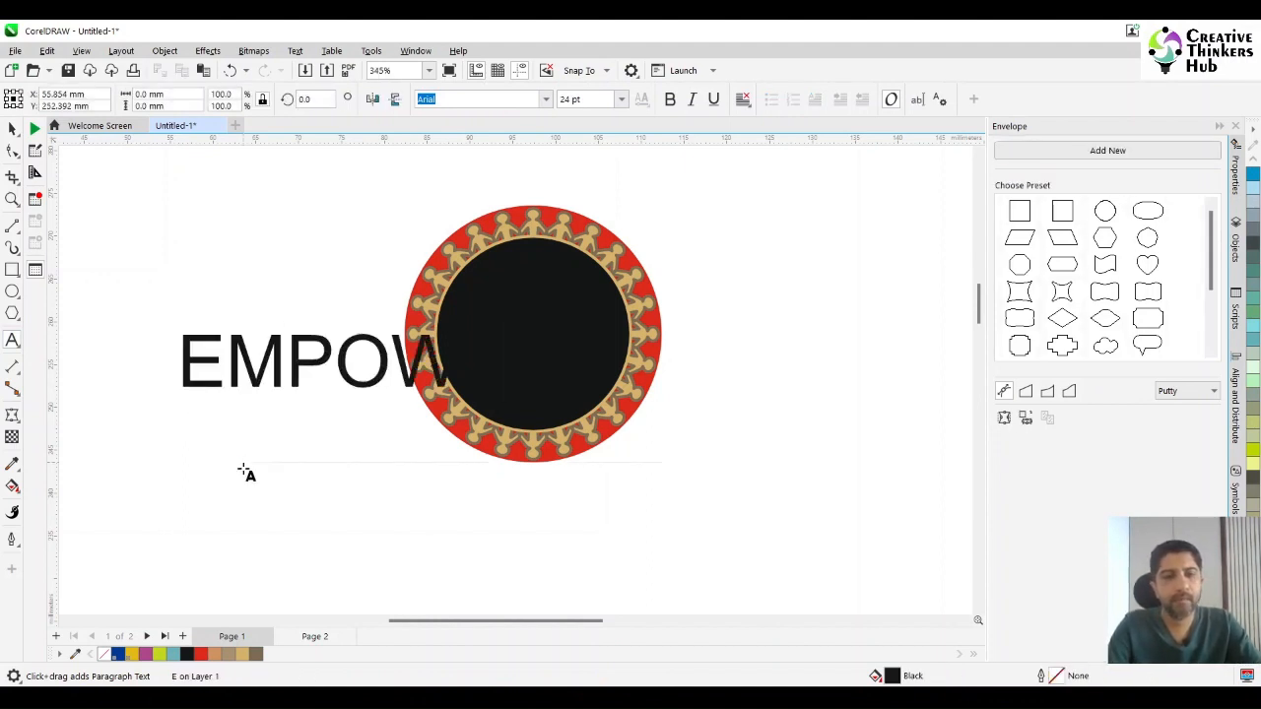
text(ING)
key(Escape)
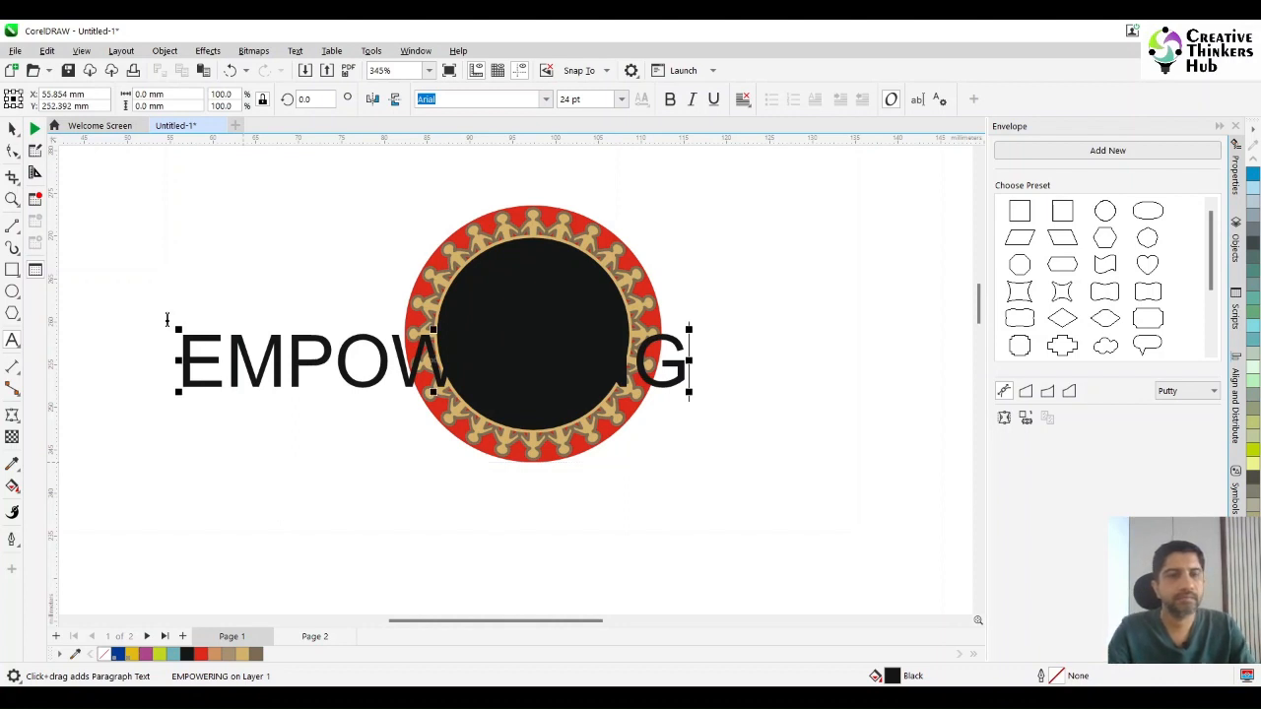
click(12, 129)
drag(310, 359, 319, 530)
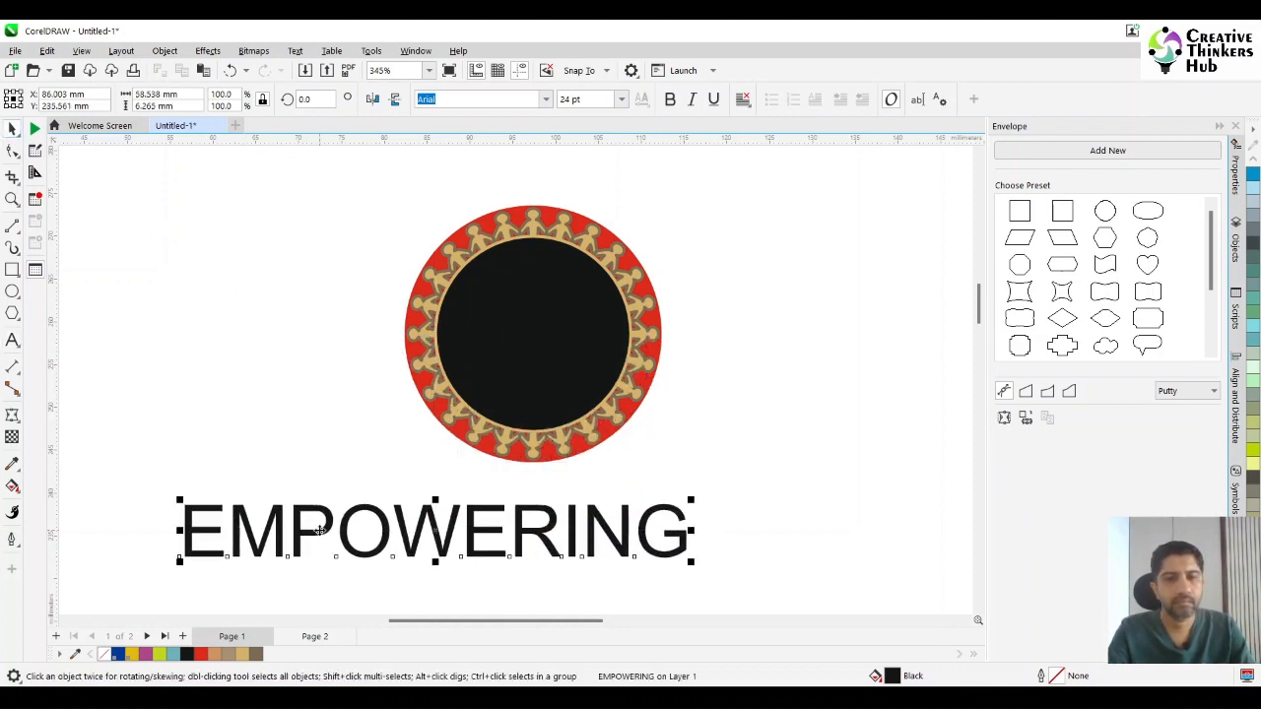
Extend the text below the badge to read "EMPOWERING IMAGINATION".
click(12, 340)
text(IMA)
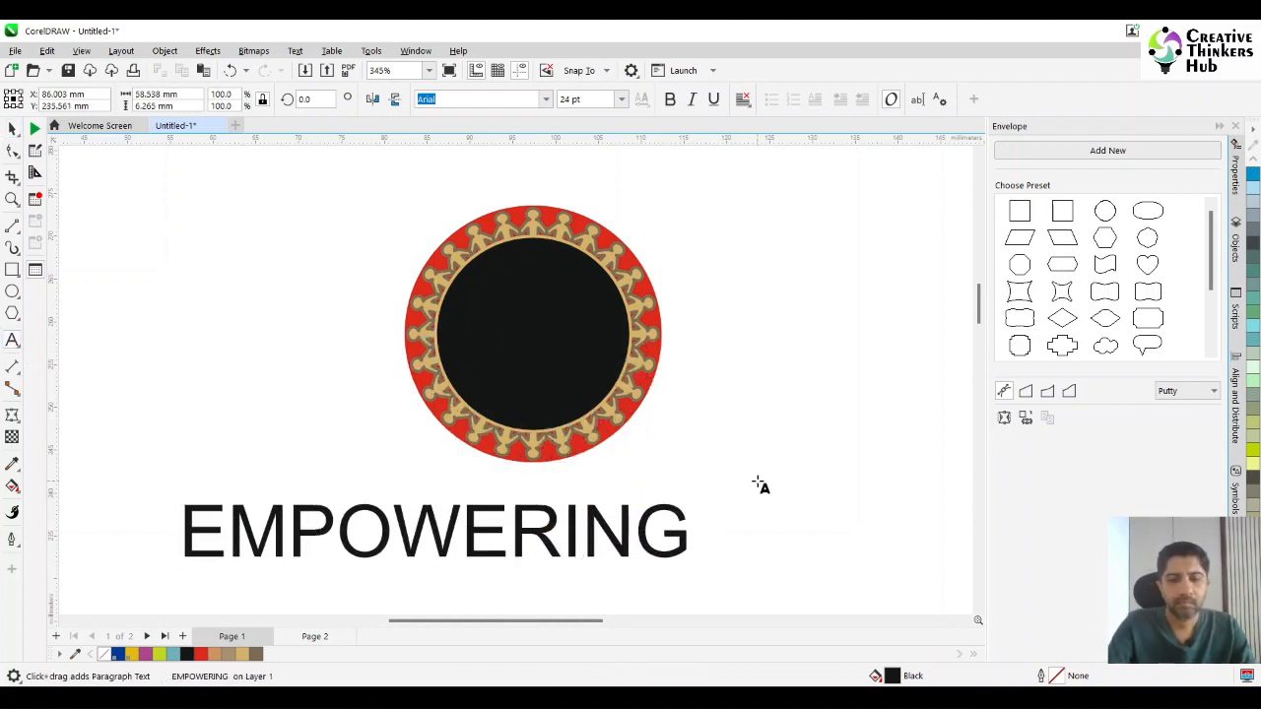
text(GINATION)
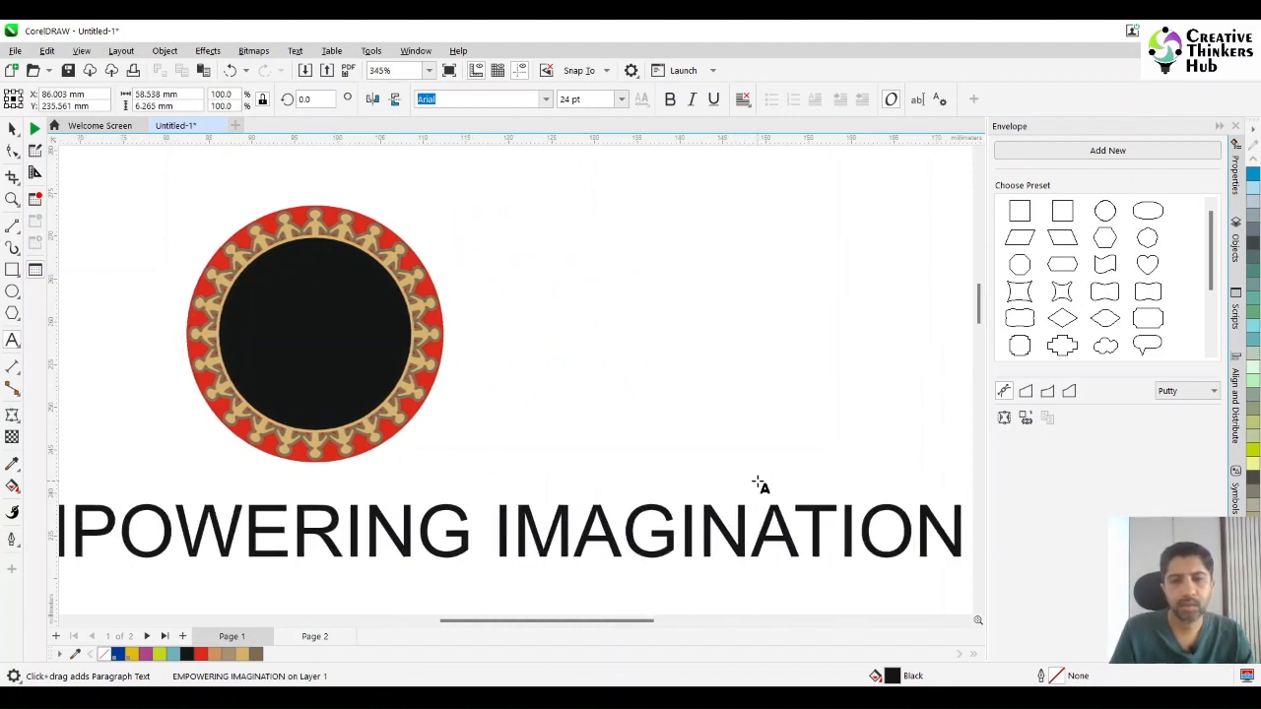
Make the "EMPOWERING IMAGINATION" text bold and set its font size to 7 pt.
click(12, 129)
click(670, 101)
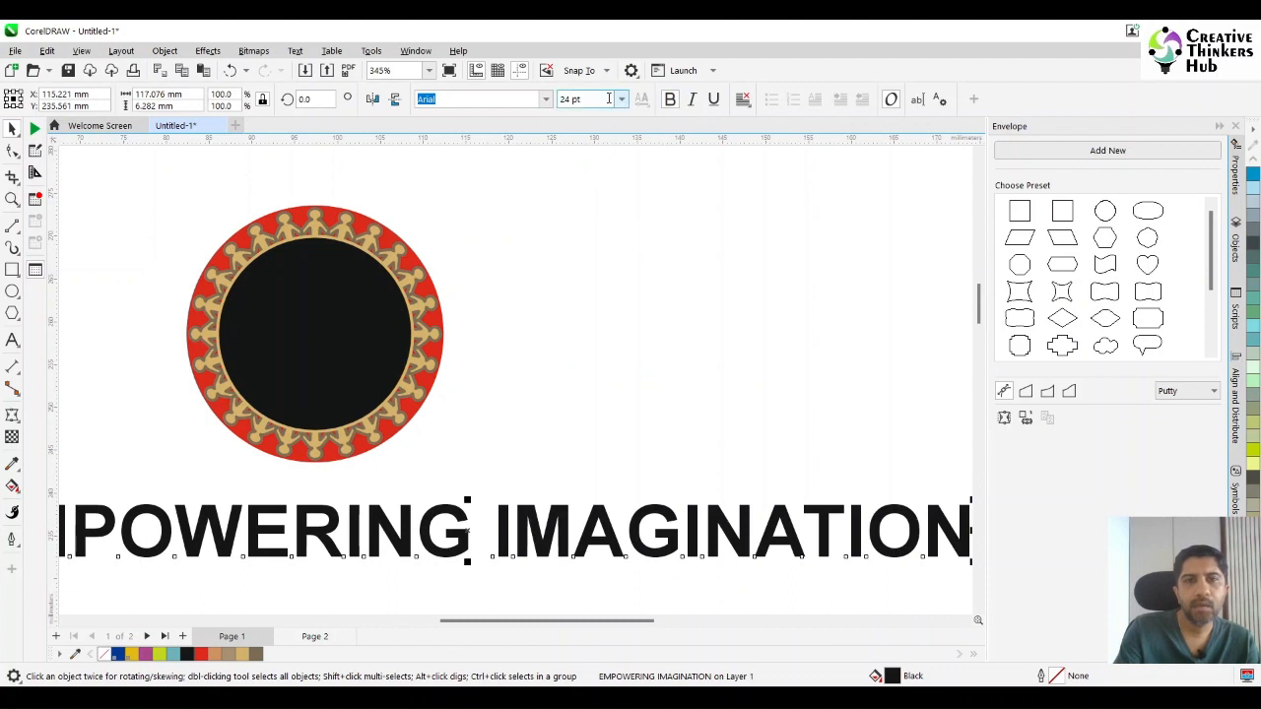
click(562, 98)
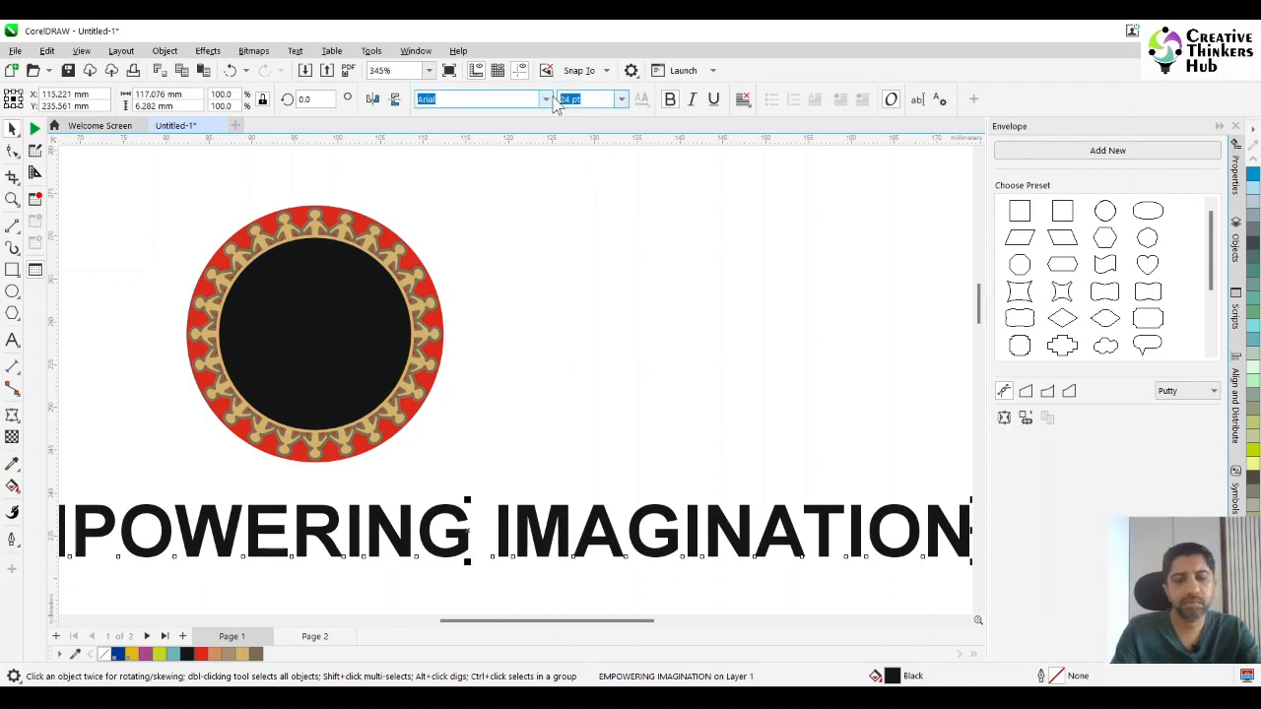
text(7)
key(Return)
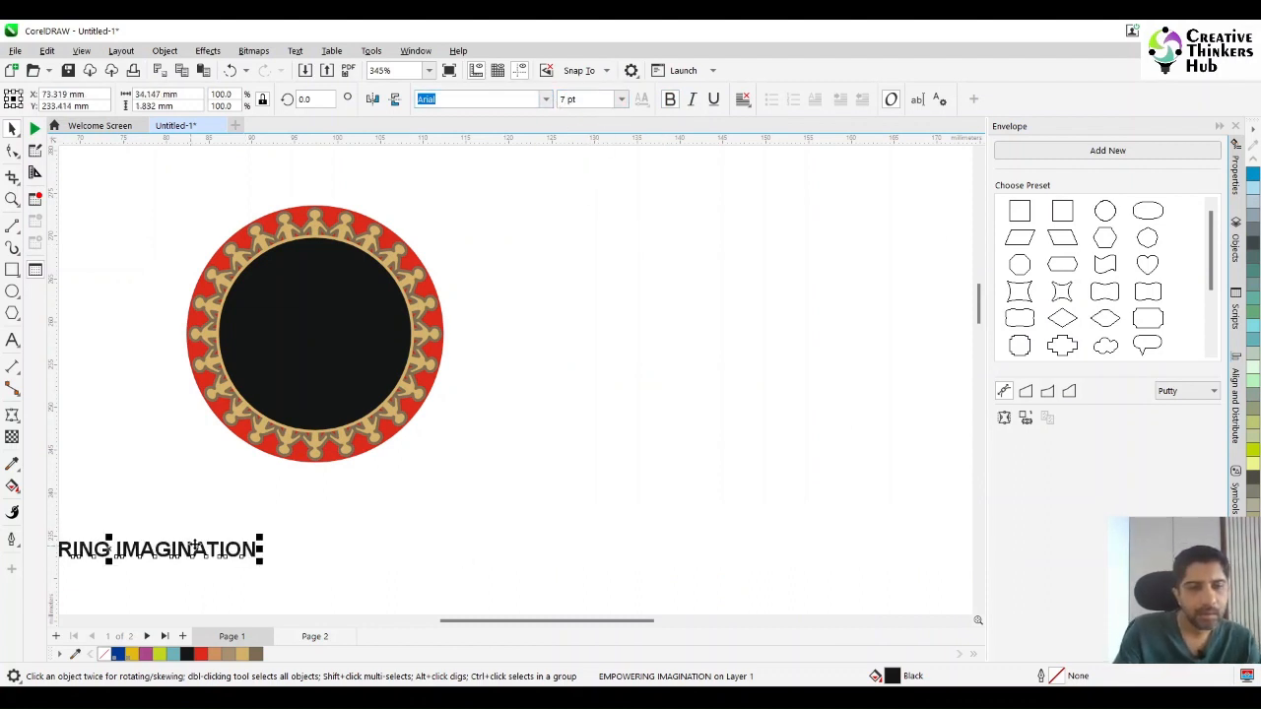
Fill the "EMPOWERING IMAGINATION" text with white and fit it along the inside of the black circle's upper edge, offset about -2.68 mm.
drag(204, 554, 366, 348)
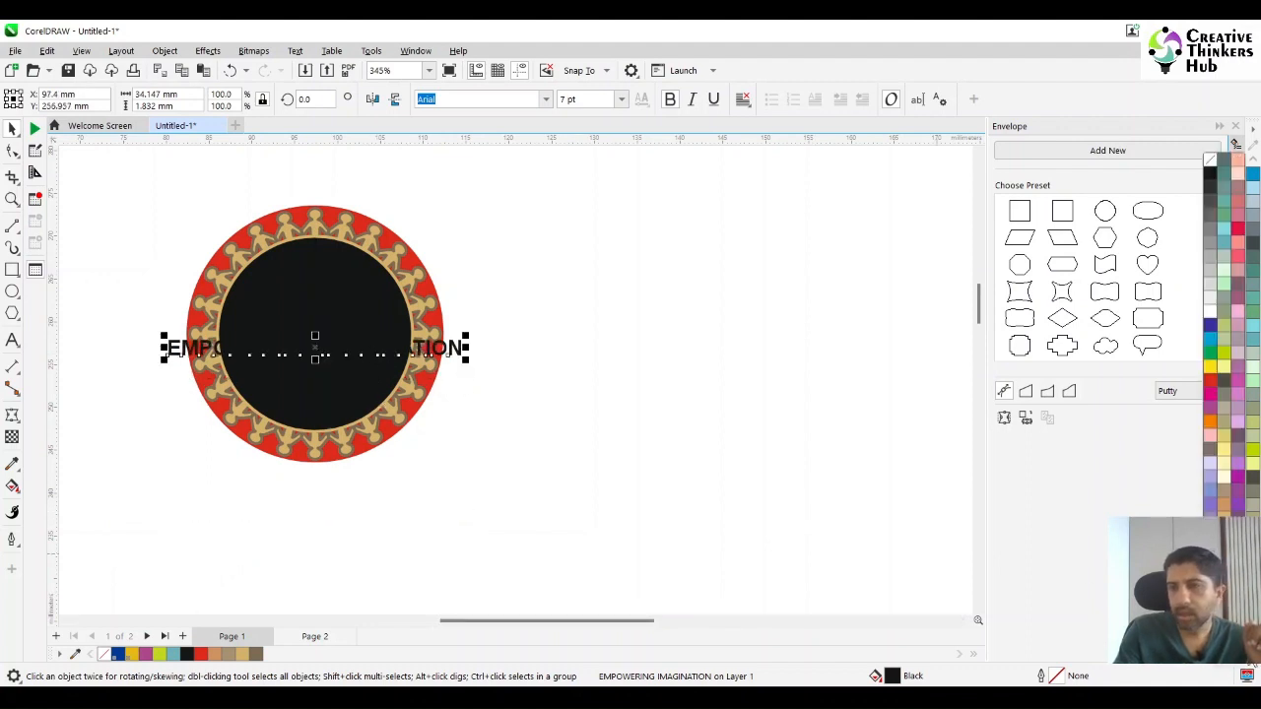
click(1217, 315)
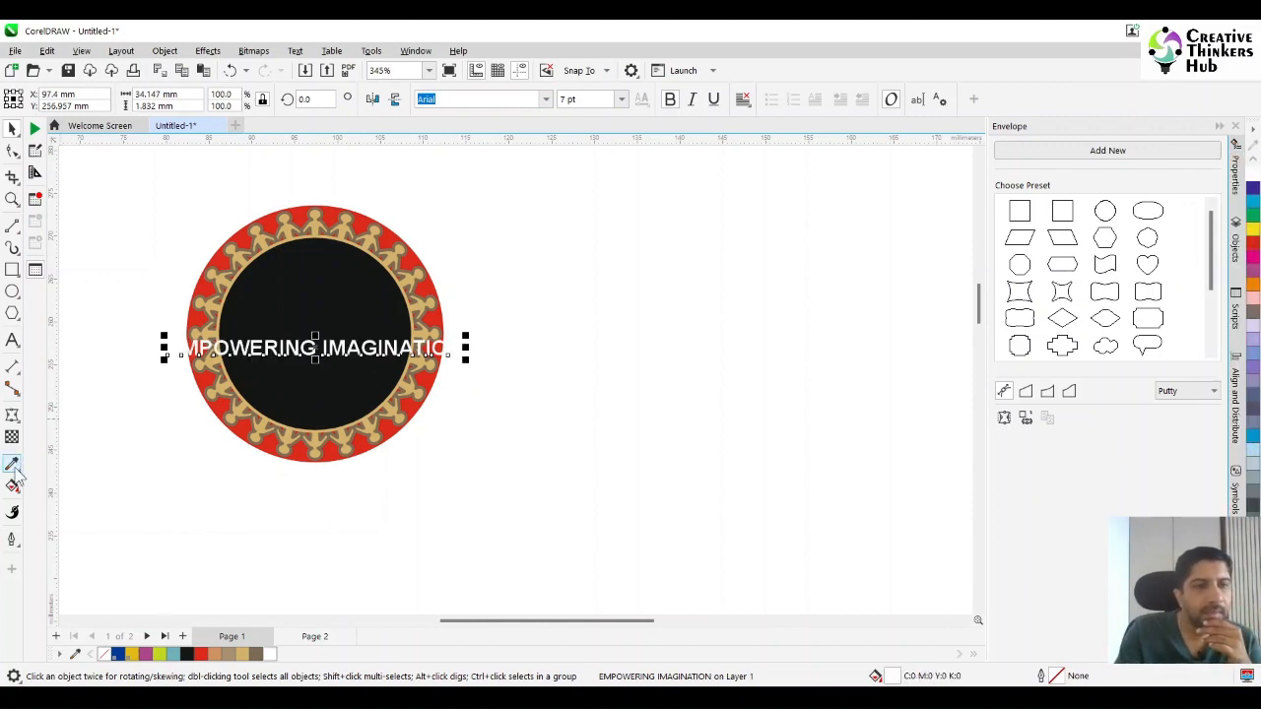
click(296, 51)
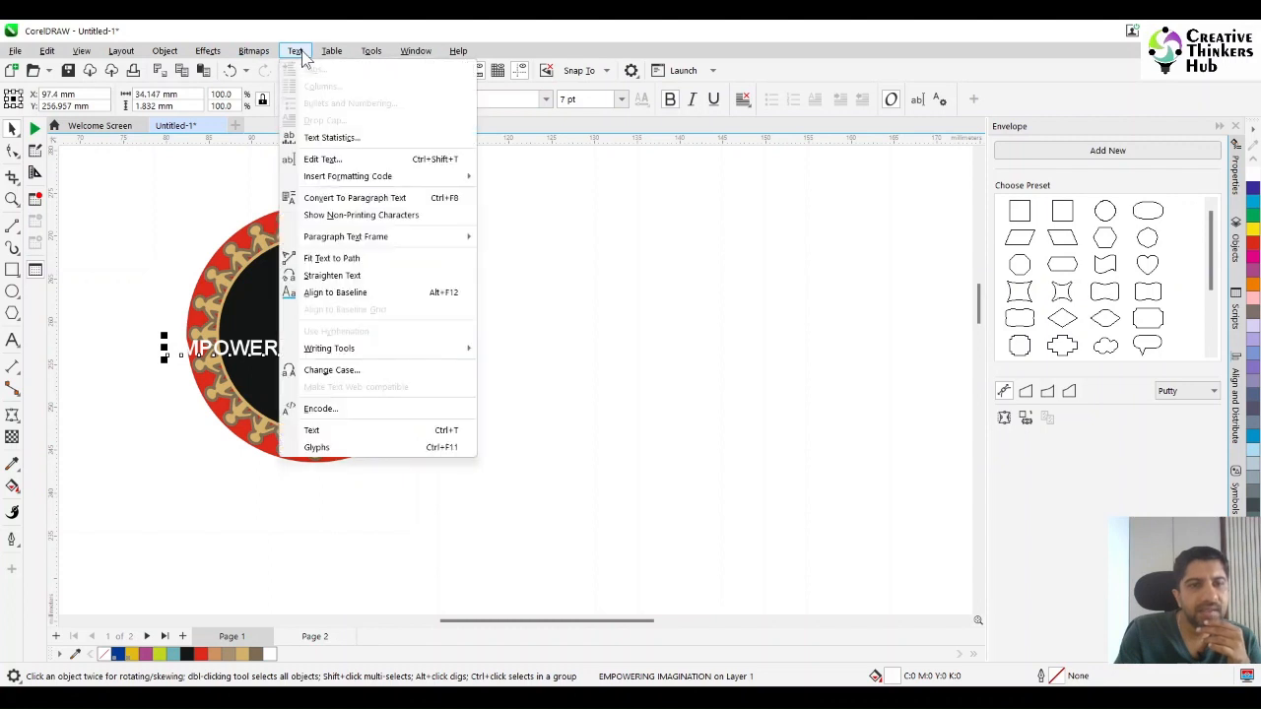
click(317, 260)
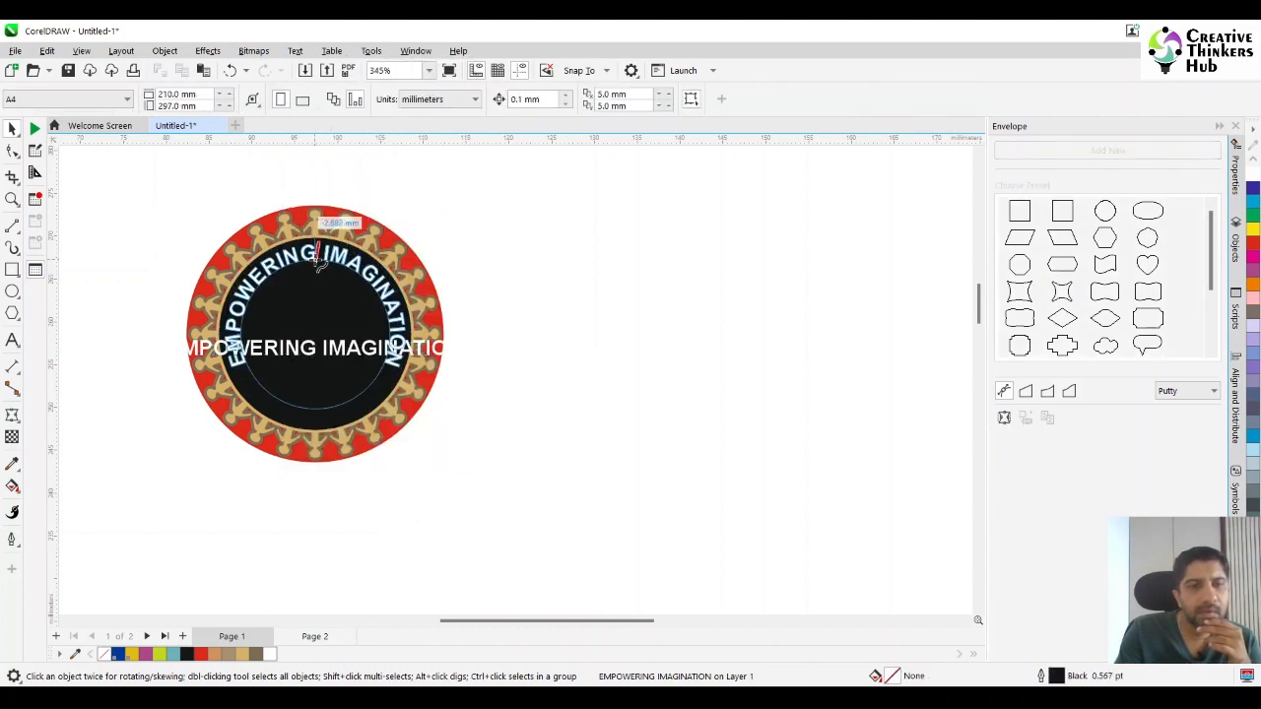
click(316, 261)
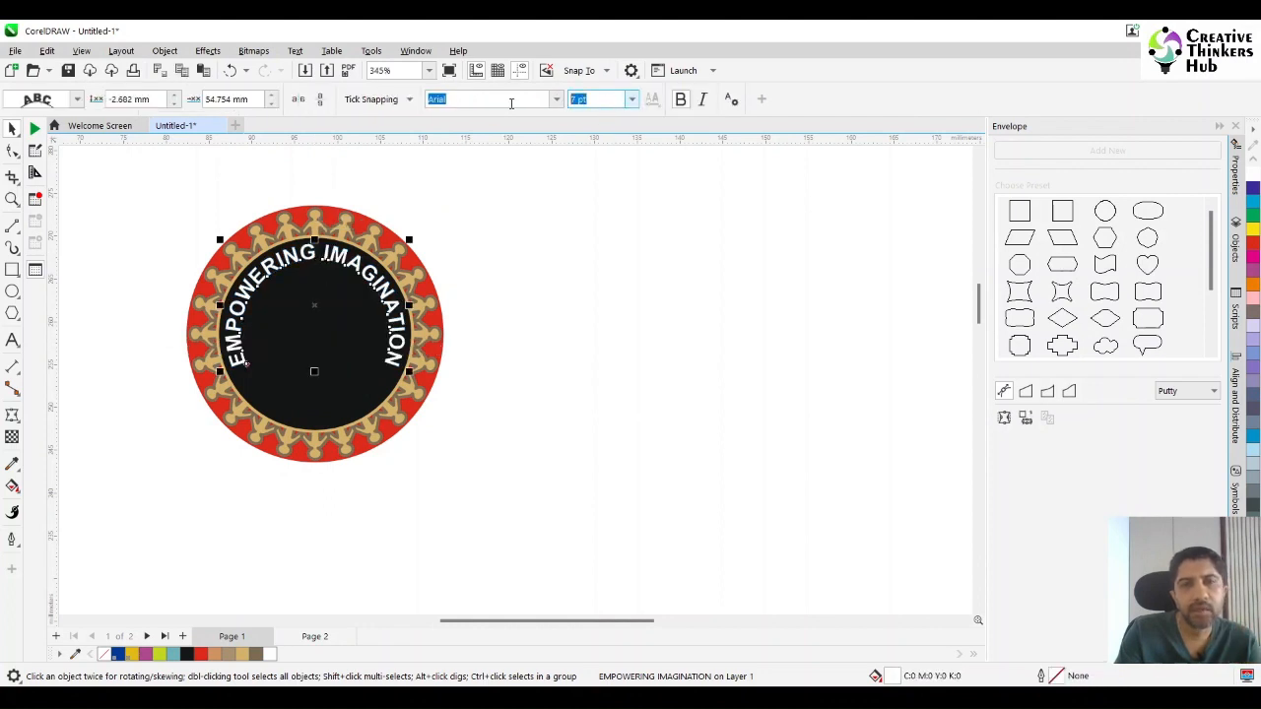
Set the font size of the curved "EMPOWERING IMAGINATION" text to 5.5 pt.
text(6)
key(Return)
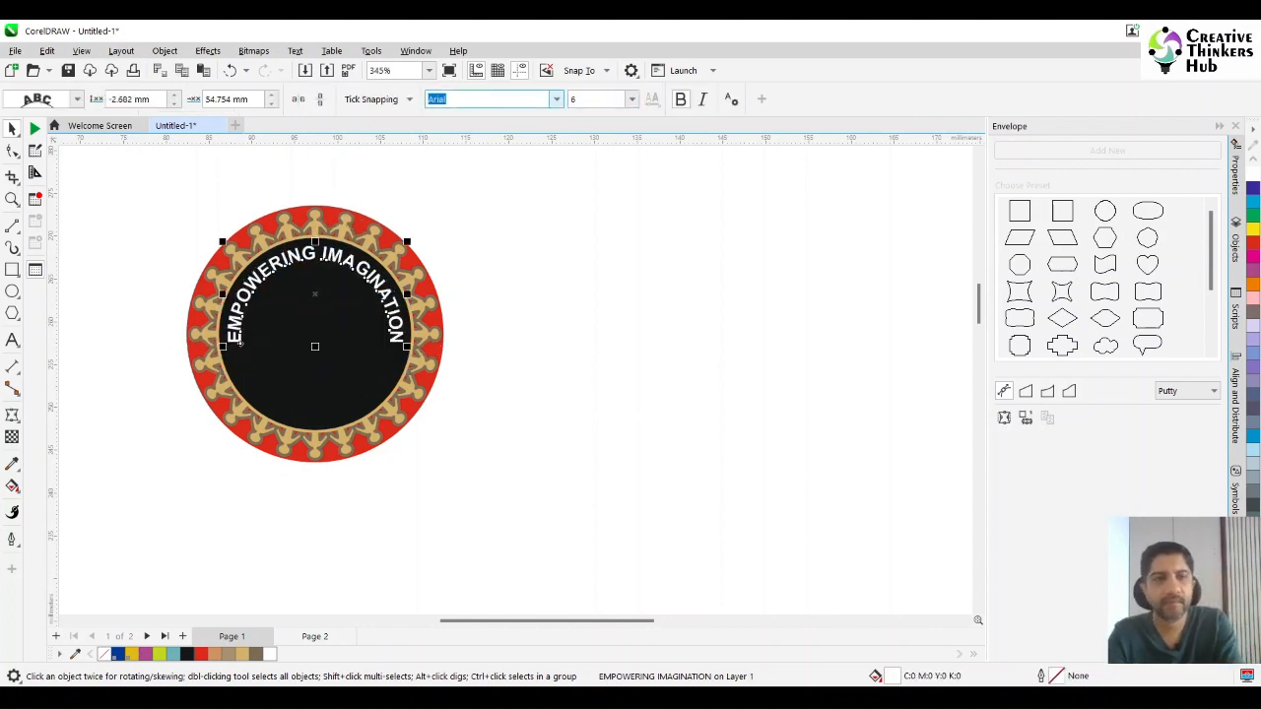
key(Tab)
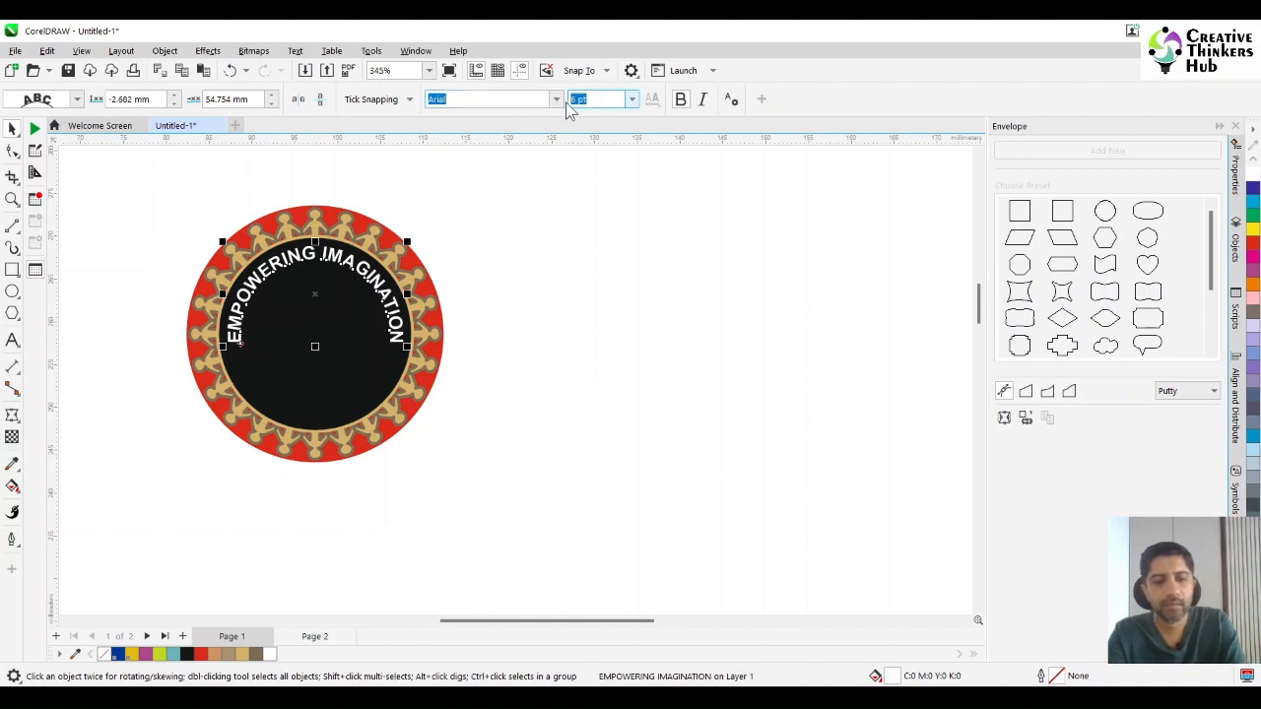
text(5)
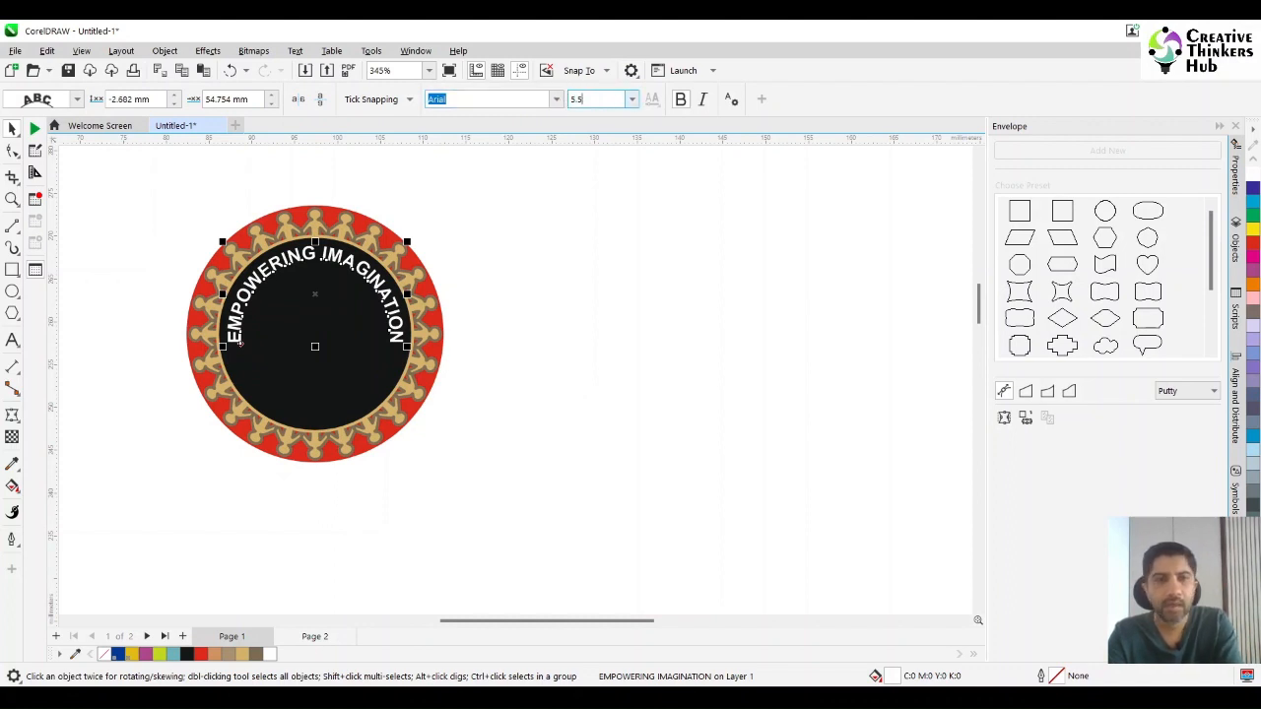
text(.5)
key(Return)
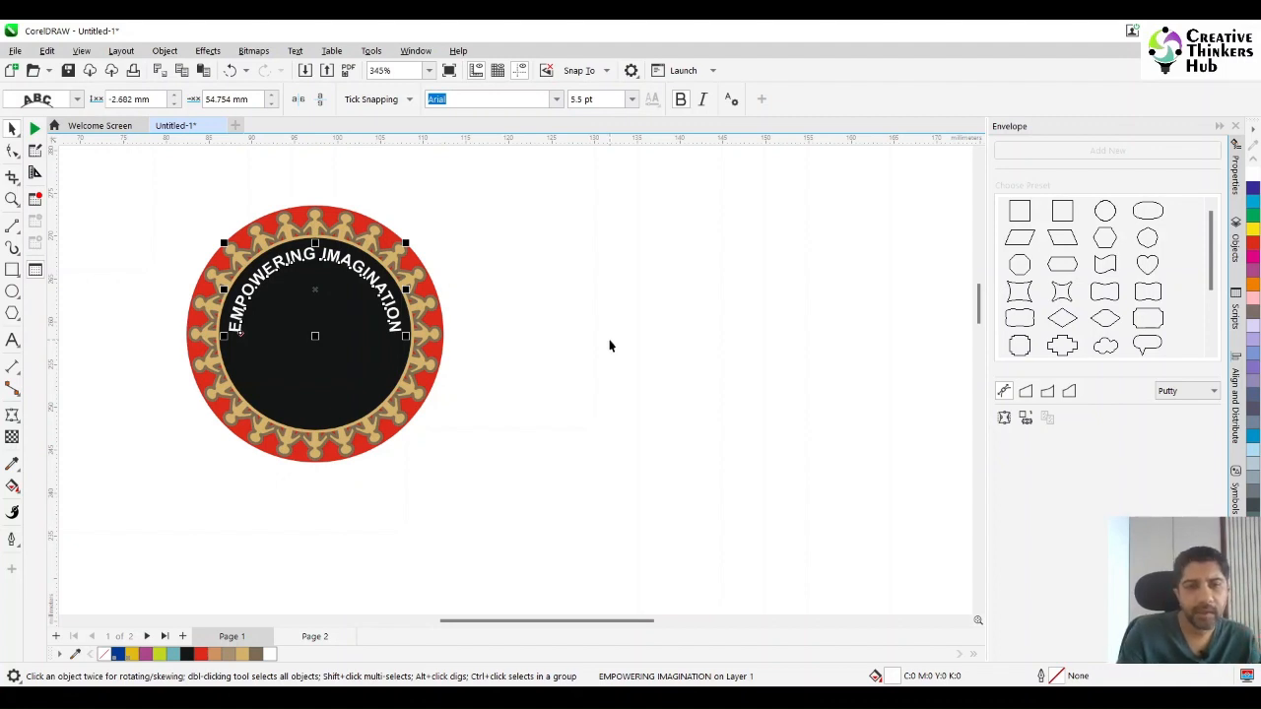
click(609, 345)
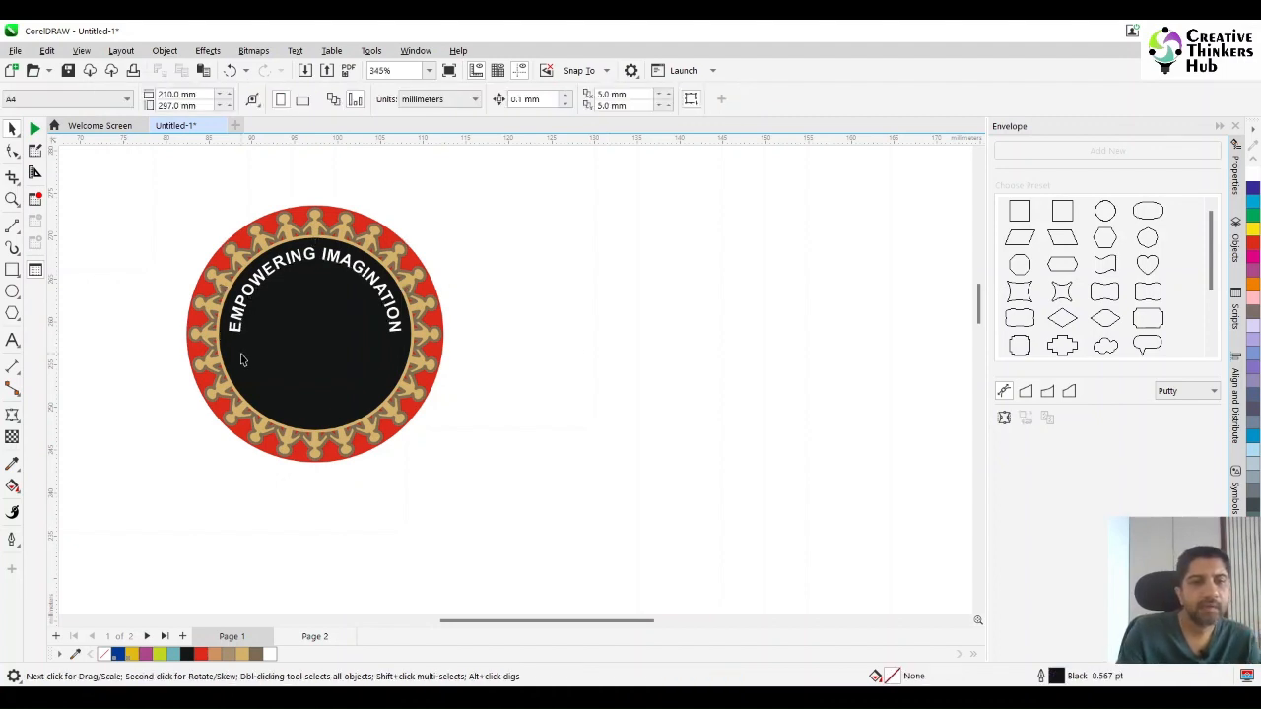
Add the artistic text "FOR THE LOVE OF DESIGN" below the badge.
click(14, 342)
click(231, 535)
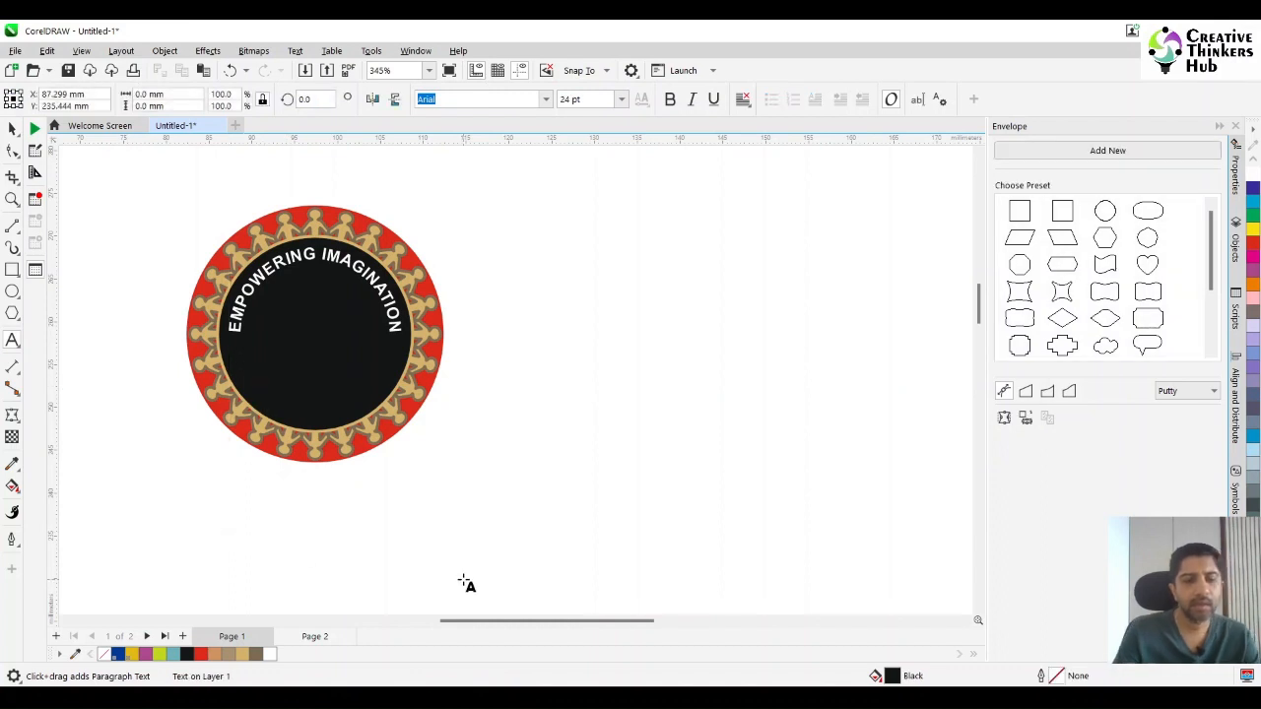
text(FOR THE )
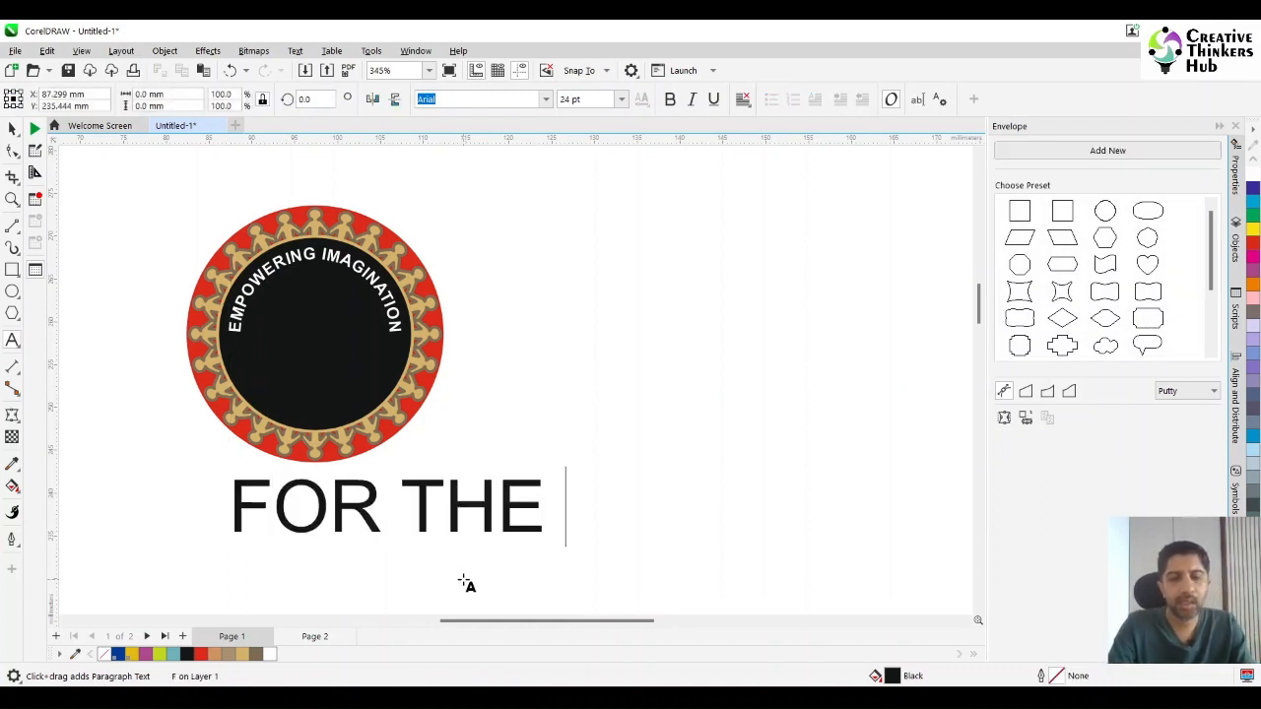
text(LOVE OF DESIGN)
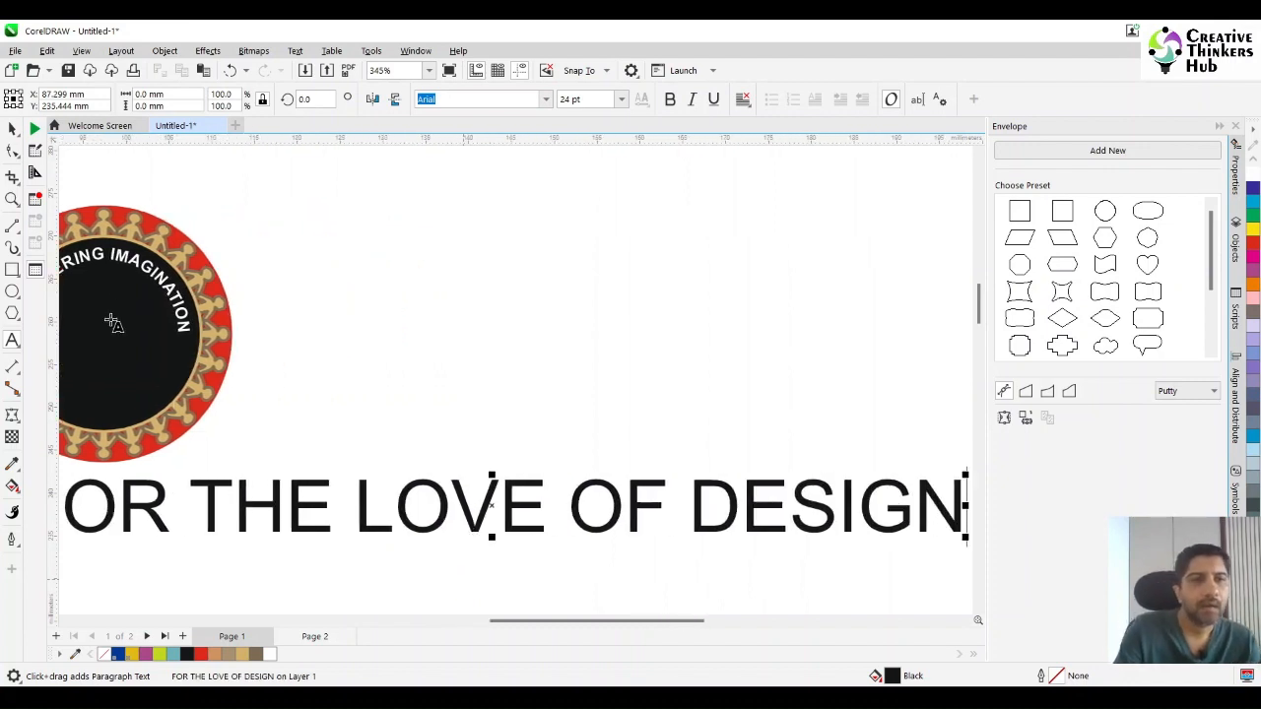
Make the "FOR THE LOVE OF DESIGN" text bold at 5.5 pt and move it onto the lower half of the black circle.
click(11, 129)
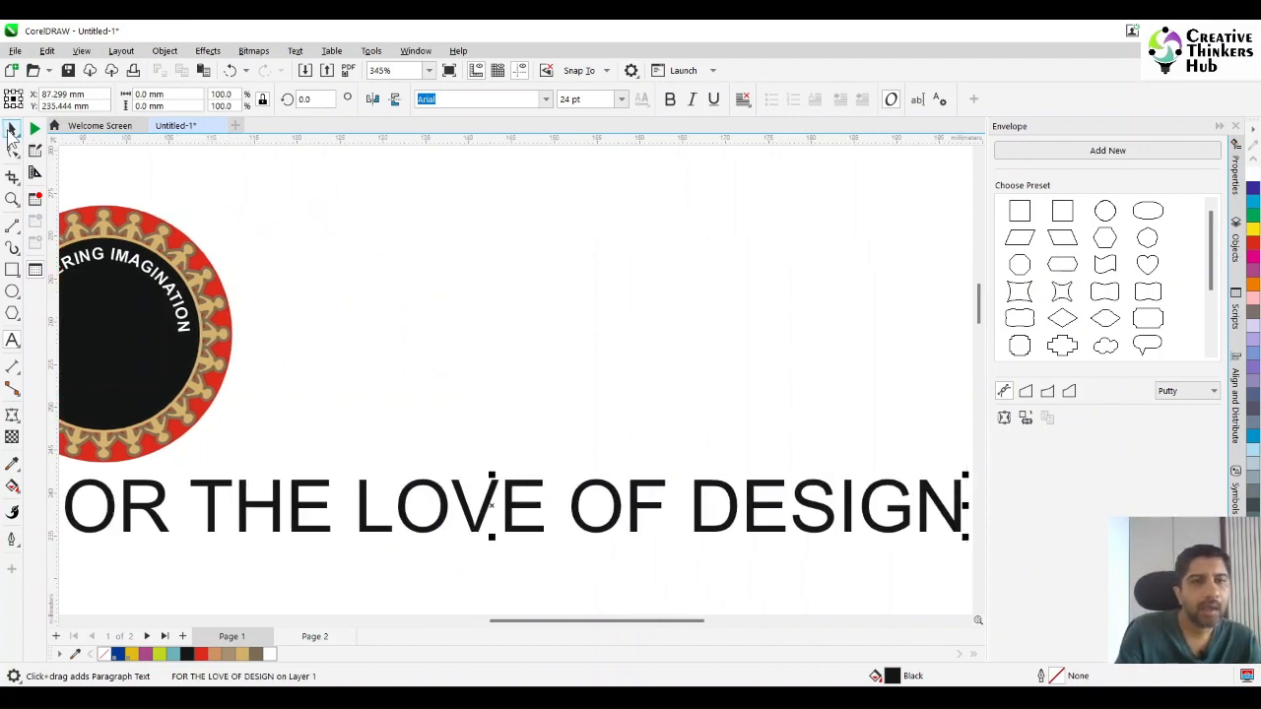
click(671, 99)
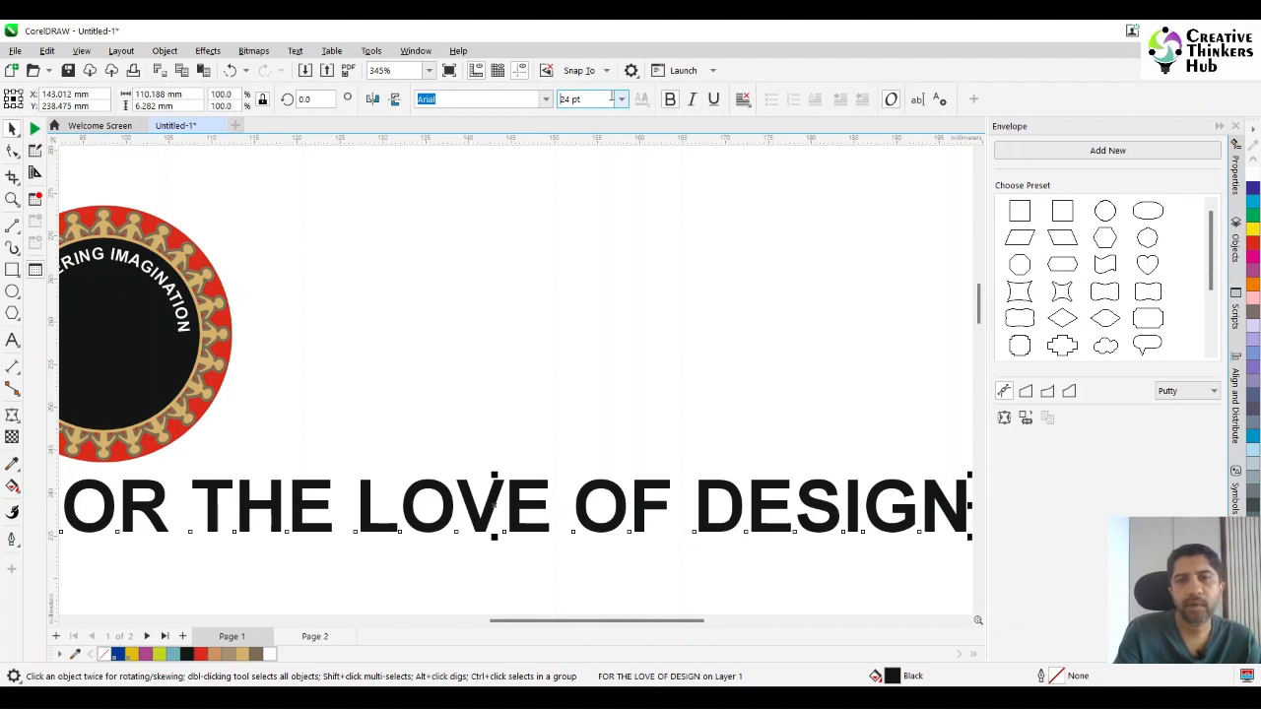
key(Tab)
text(5.5)
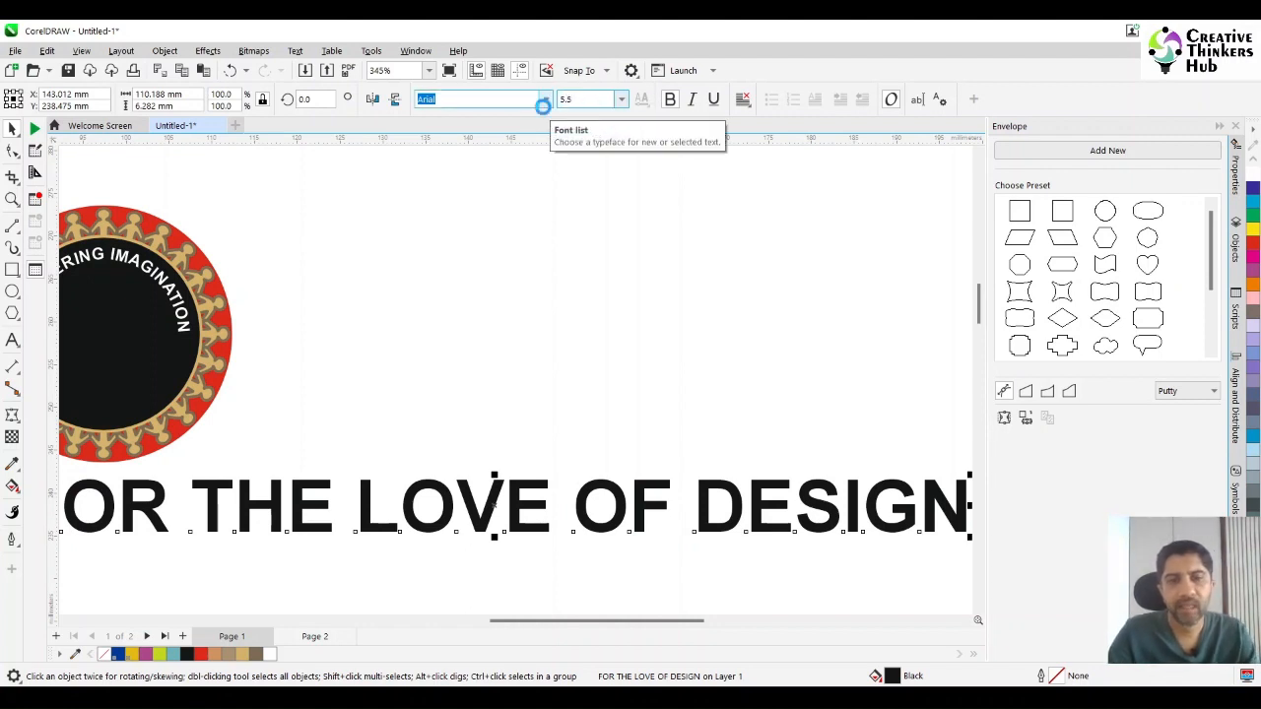
key(Return)
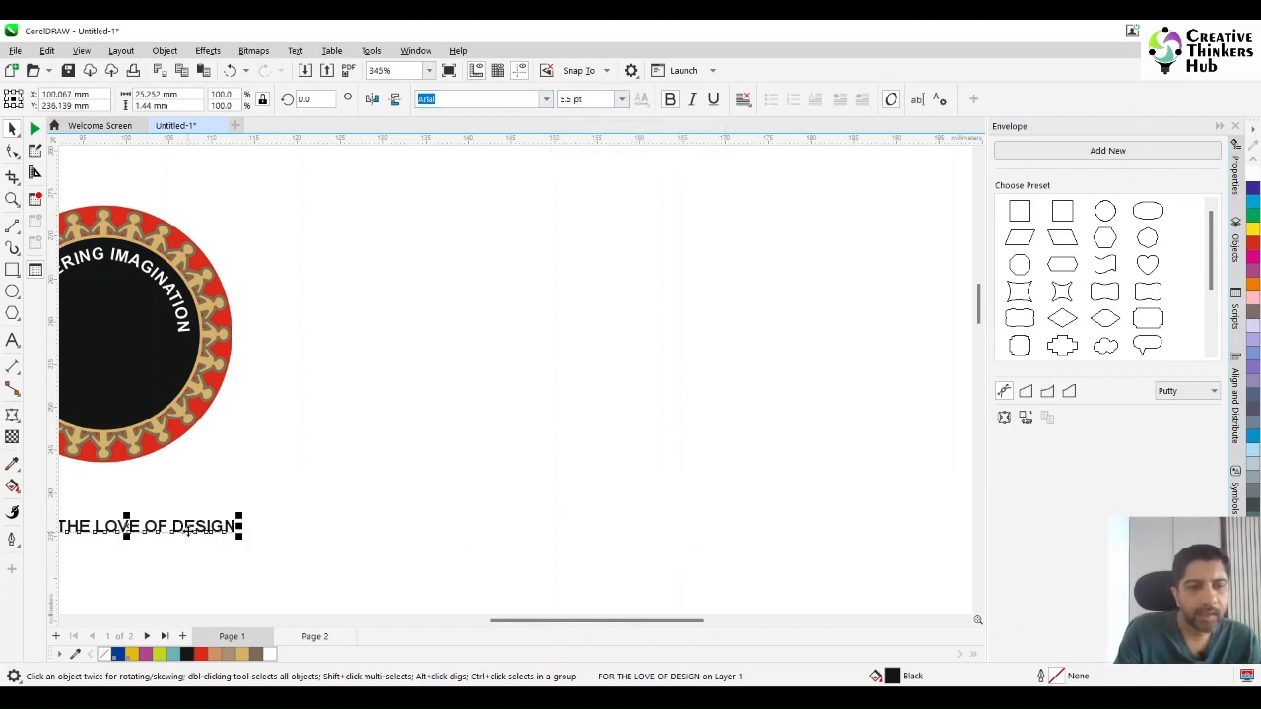
drag(189, 530, 173, 384)
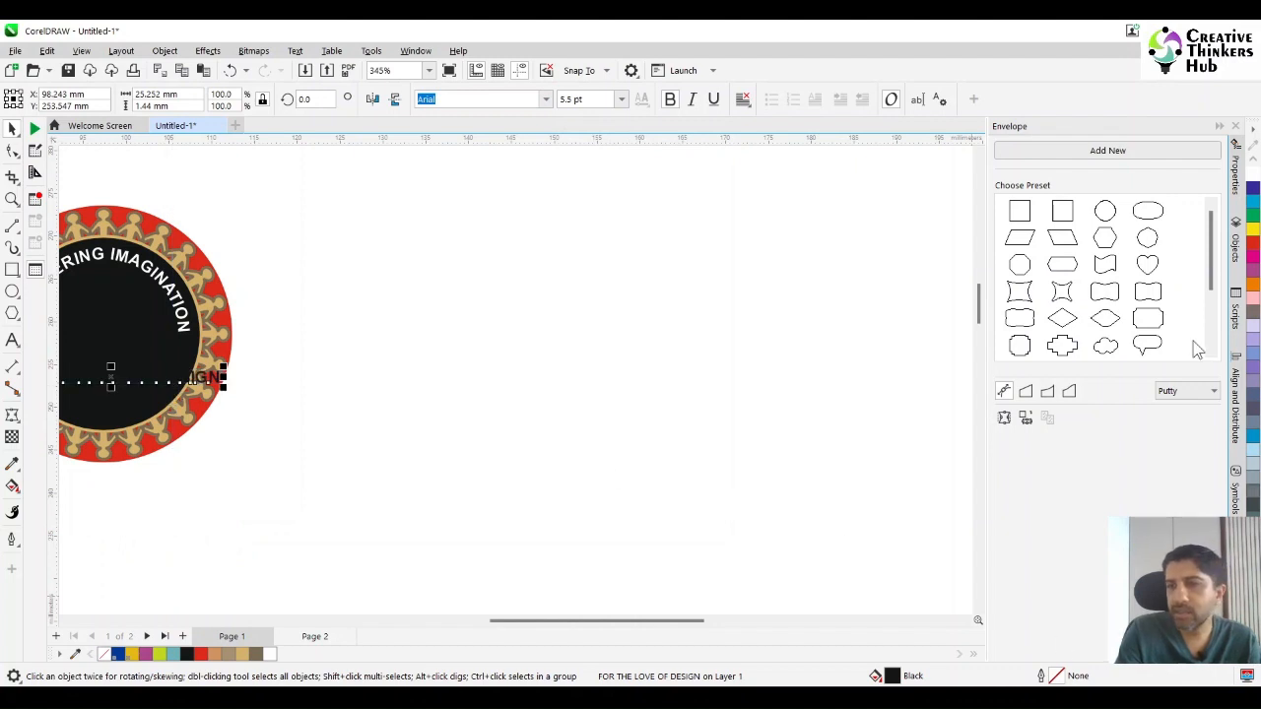
Fill the "FOR THE LOVE OF DESIGN" text with white and fit it along the inside of the black circle's lower edge, offset about -2.69 mm.
click(1252, 174)
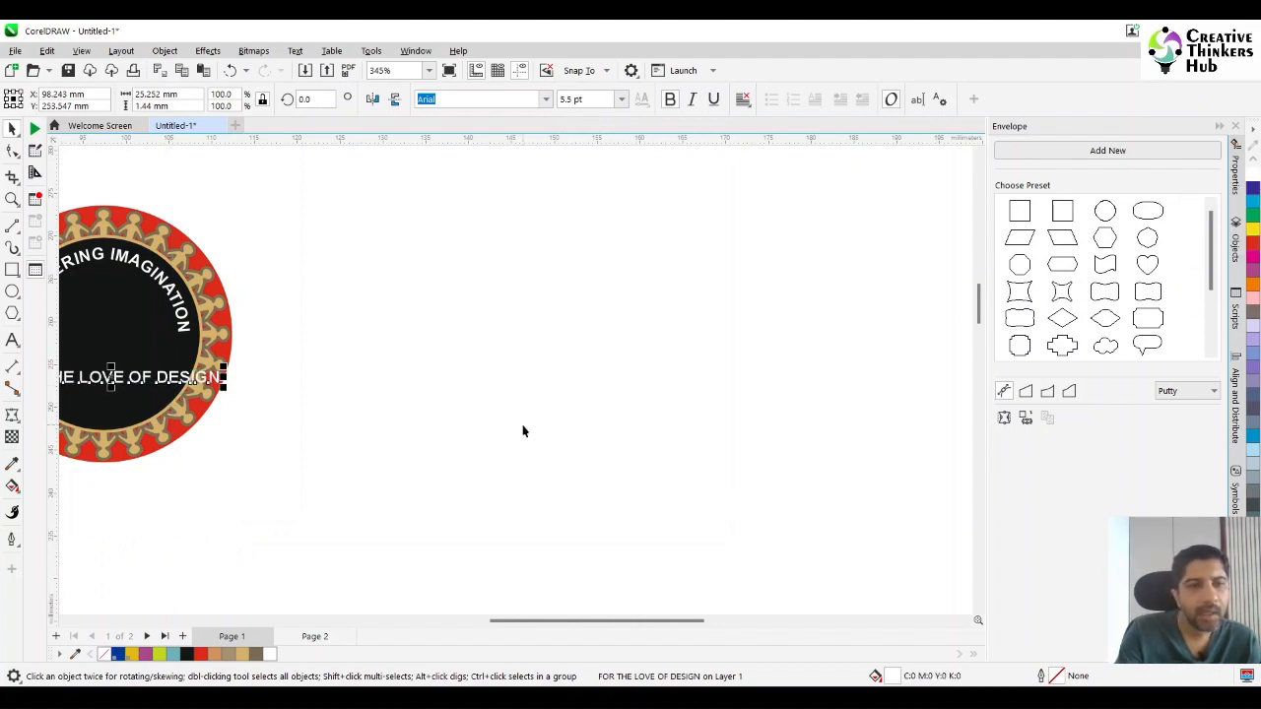
drag(698, 624, 633, 625)
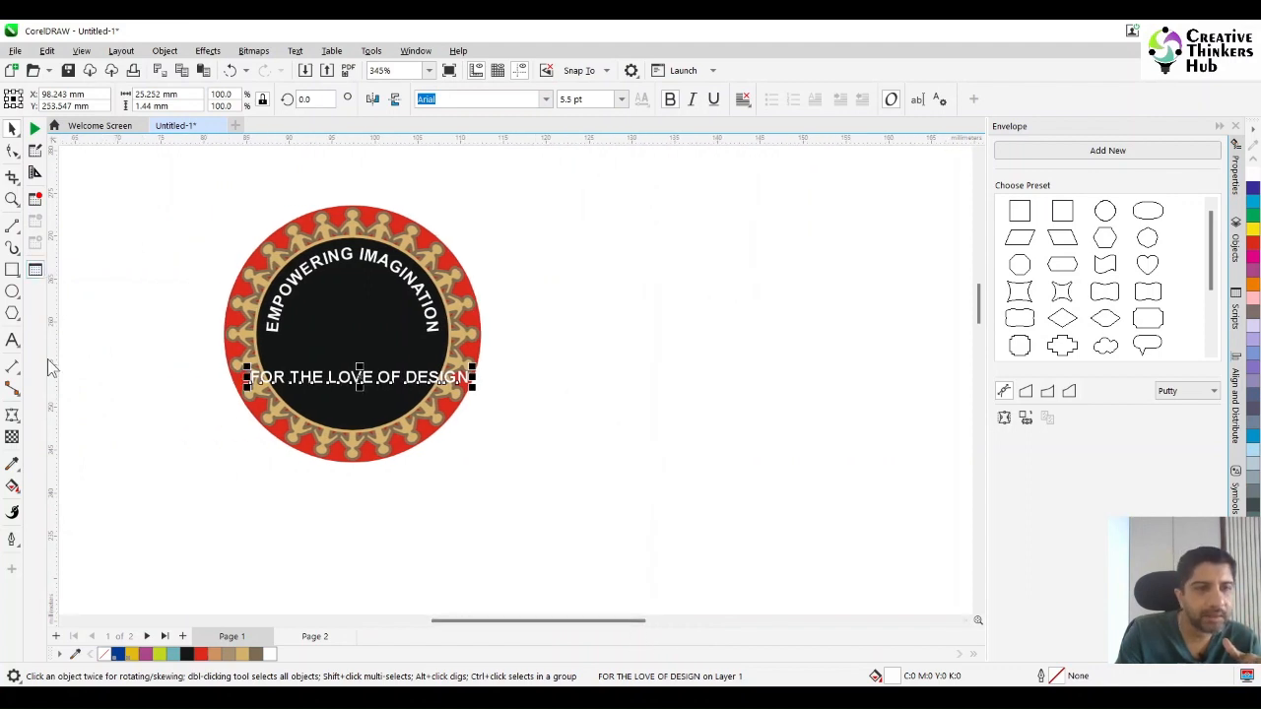
click(295, 51)
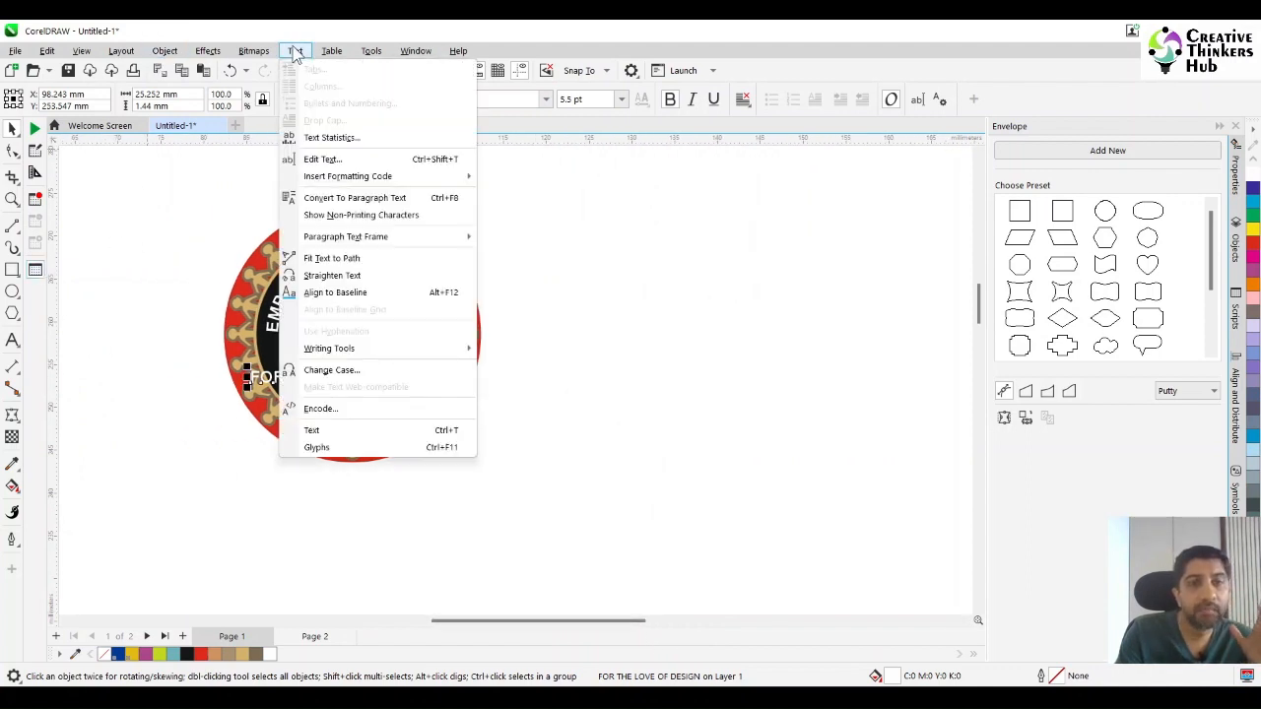
click(374, 260)
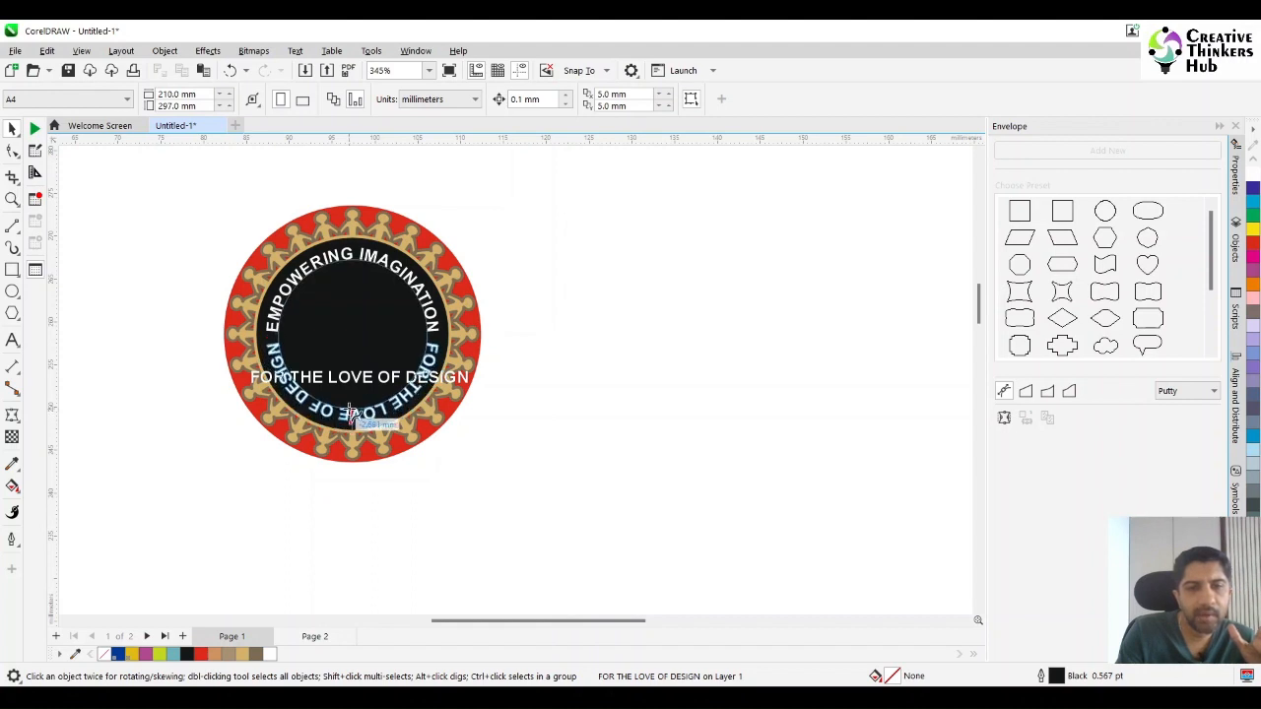
click(350, 411)
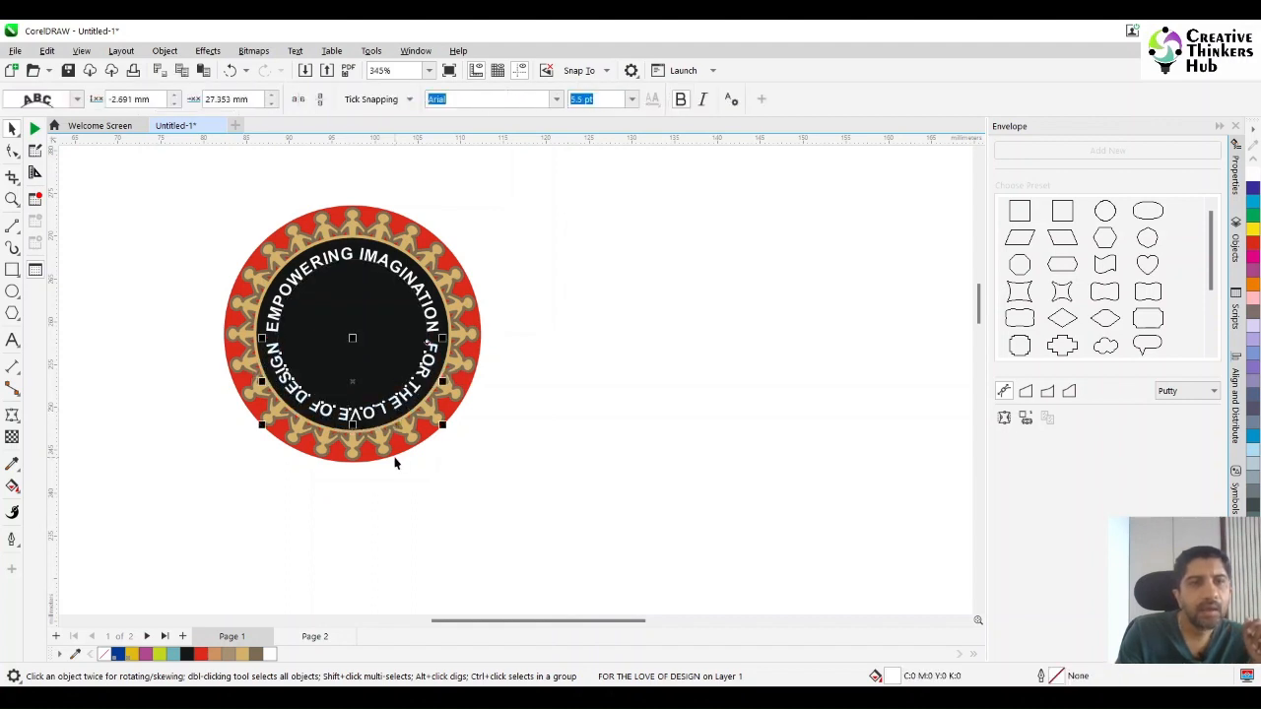
Mirror the curved "FOR THE LOVE OF DESIGN" text horizontally and vertically, and move it towards the circle's edge to an offset of about -1.22 mm.
click(297, 100)
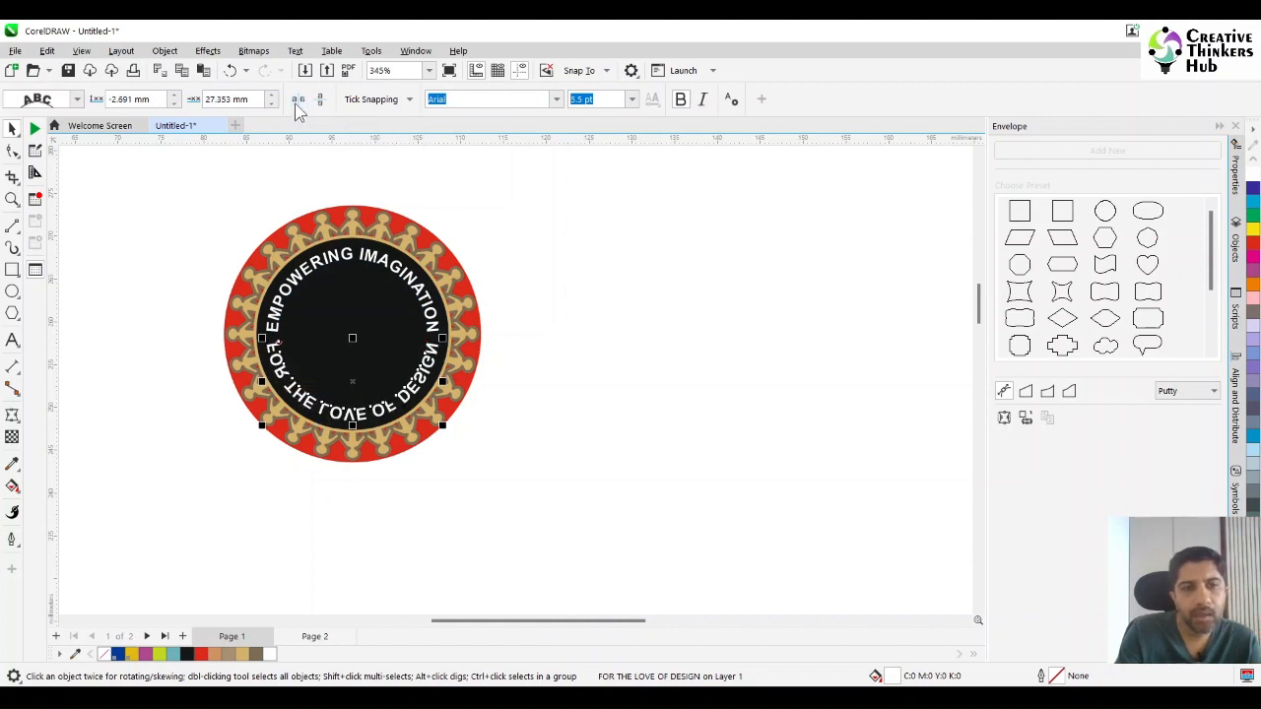
click(319, 99)
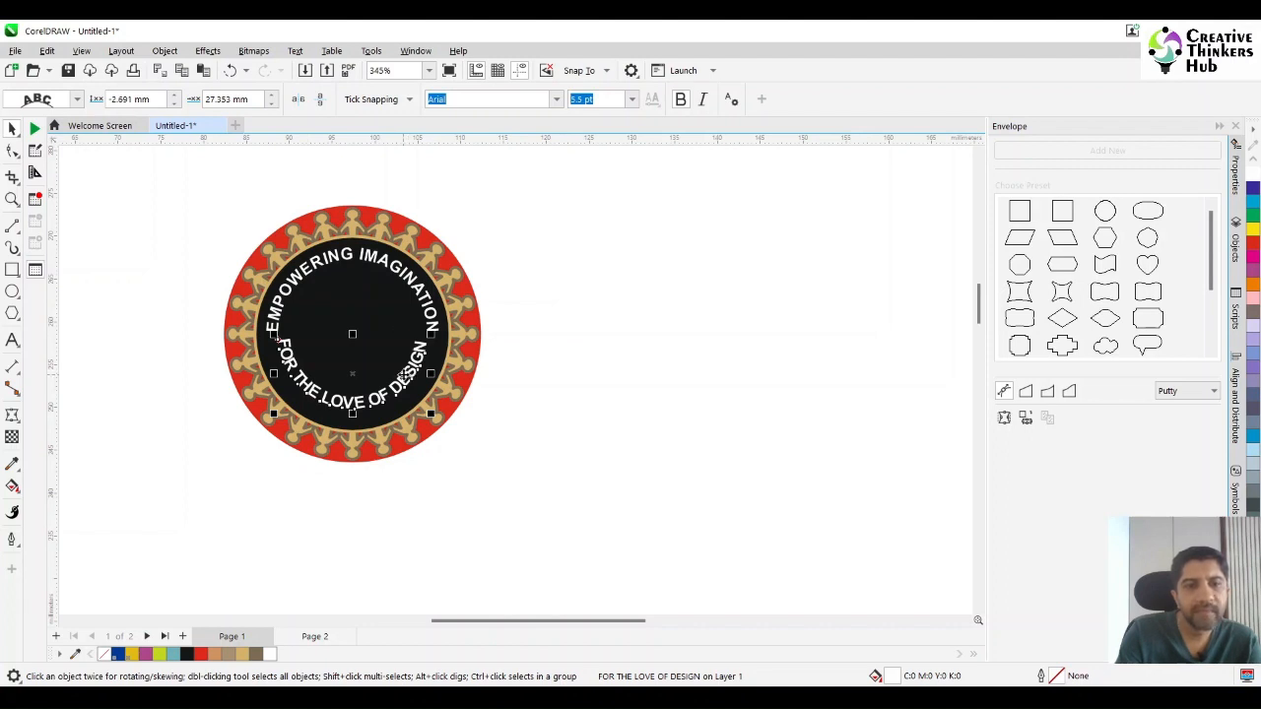
drag(404, 375, 404, 388)
click(611, 398)
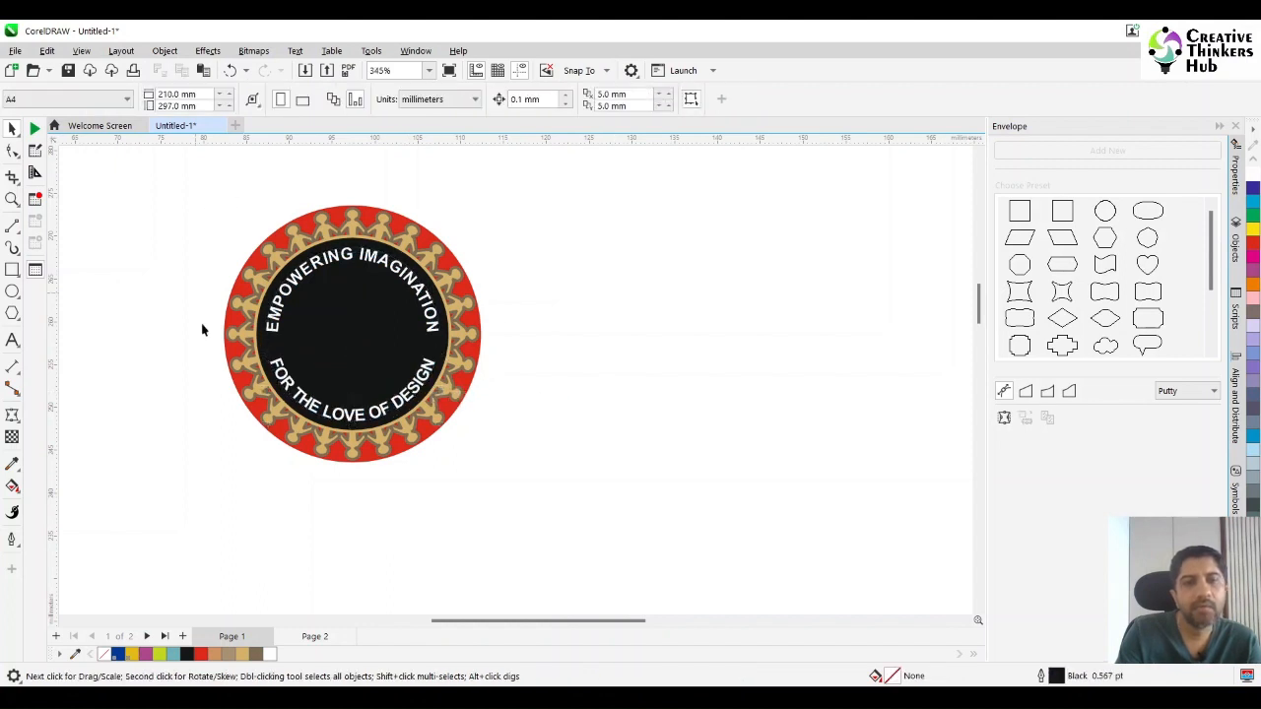
Duplicate the black circle in place and shrink the copy about its centre to a diameter of about 16.6 mm.
click(389, 316)
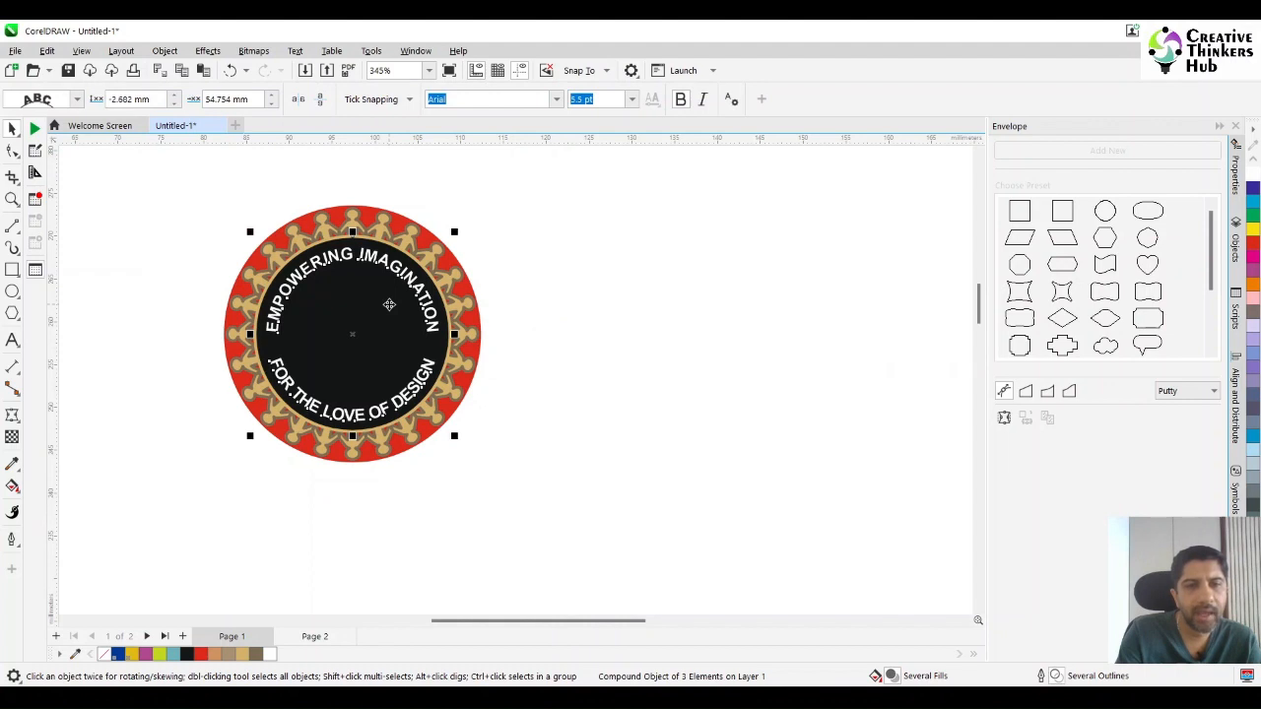
click(522, 317)
click(368, 330)
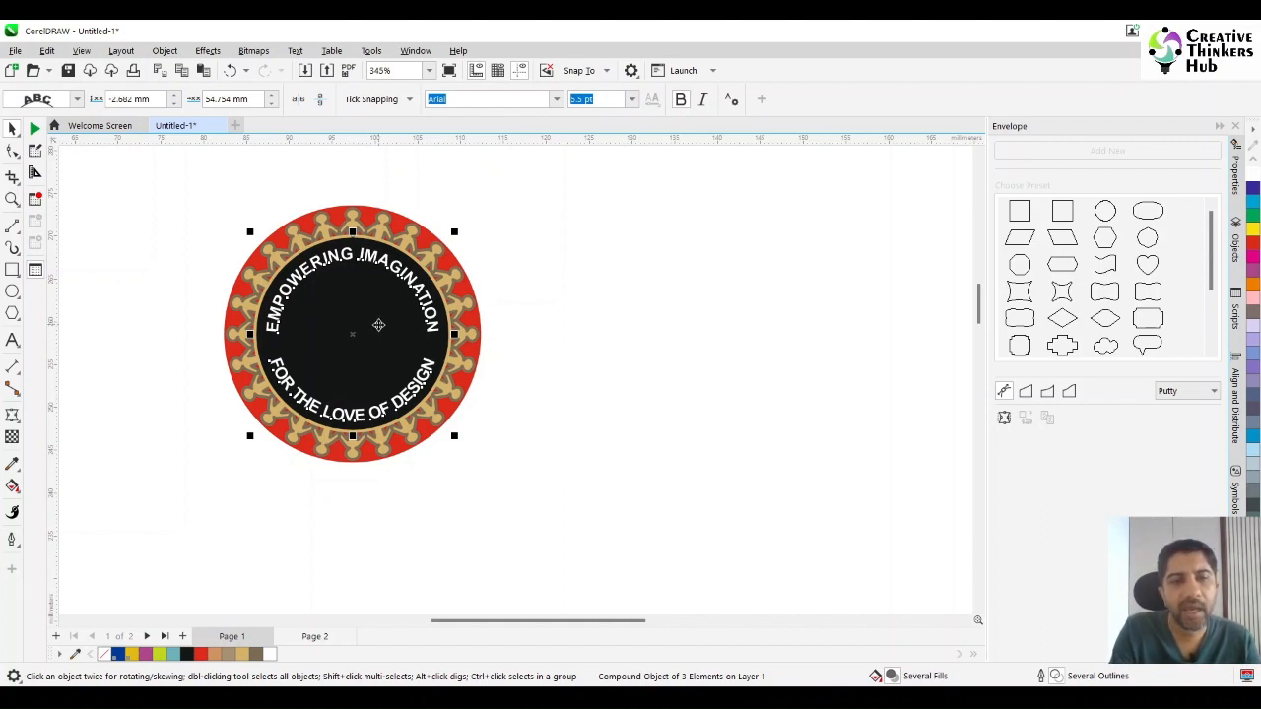
click(378, 325)
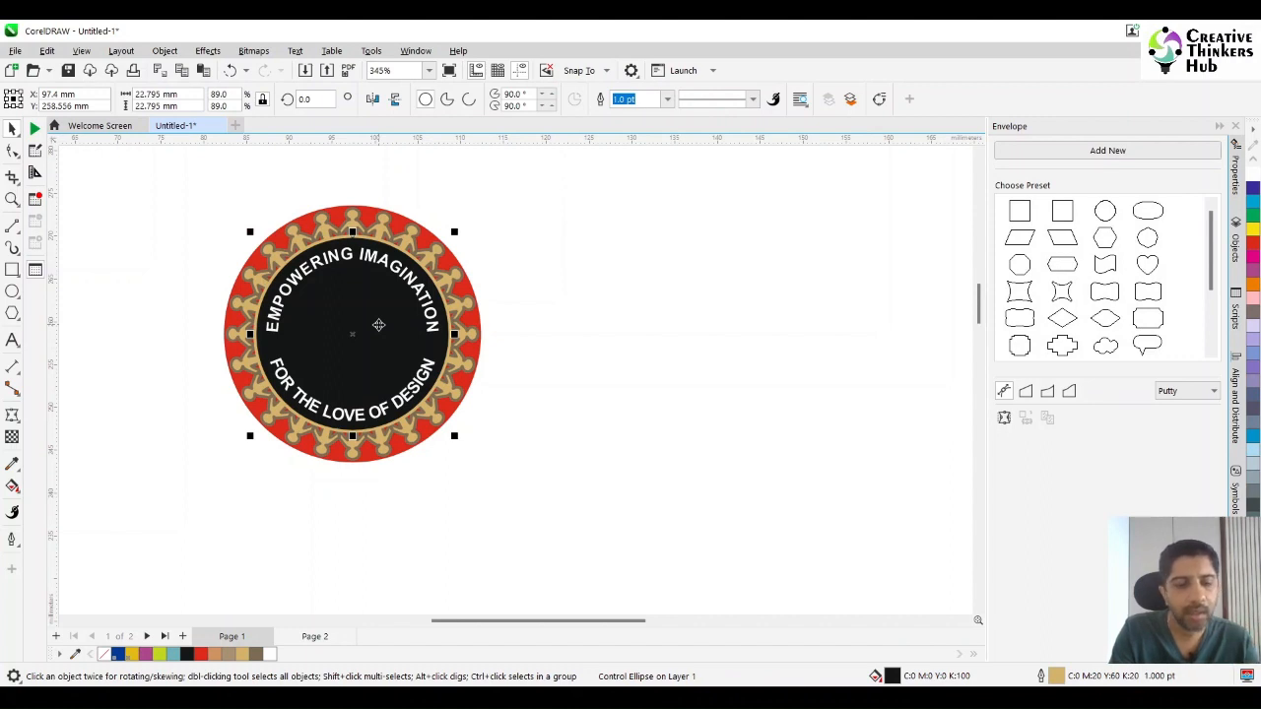
key(ctrl+v)
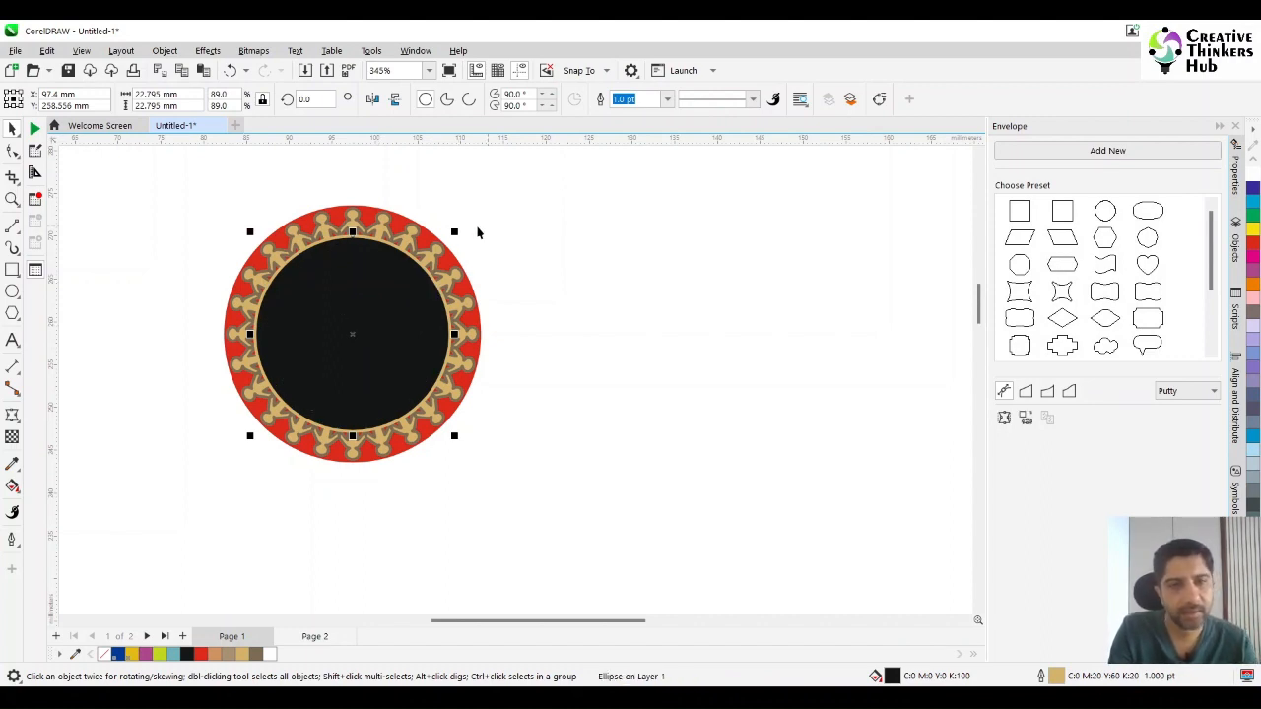
drag(455, 230, 446, 263)
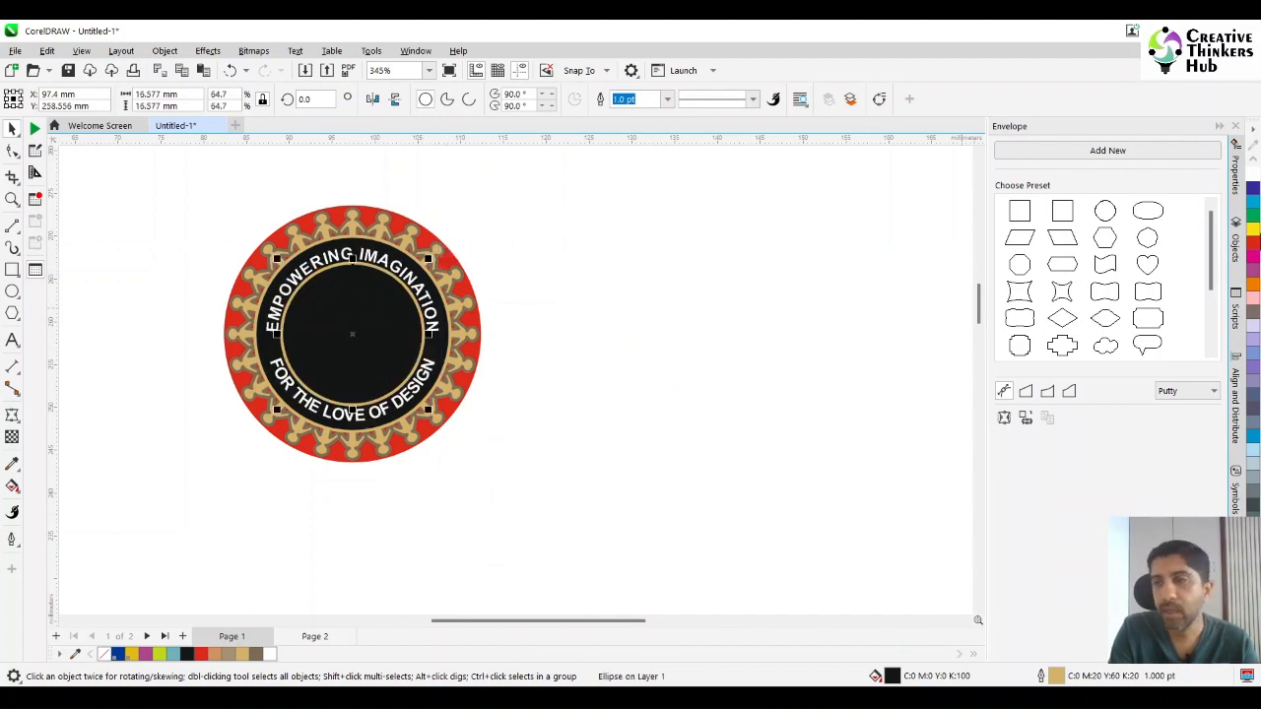
Fill the small inner circle with white and shrink it about its centre to a diameter of about 15.6 mm.
click(1253, 176)
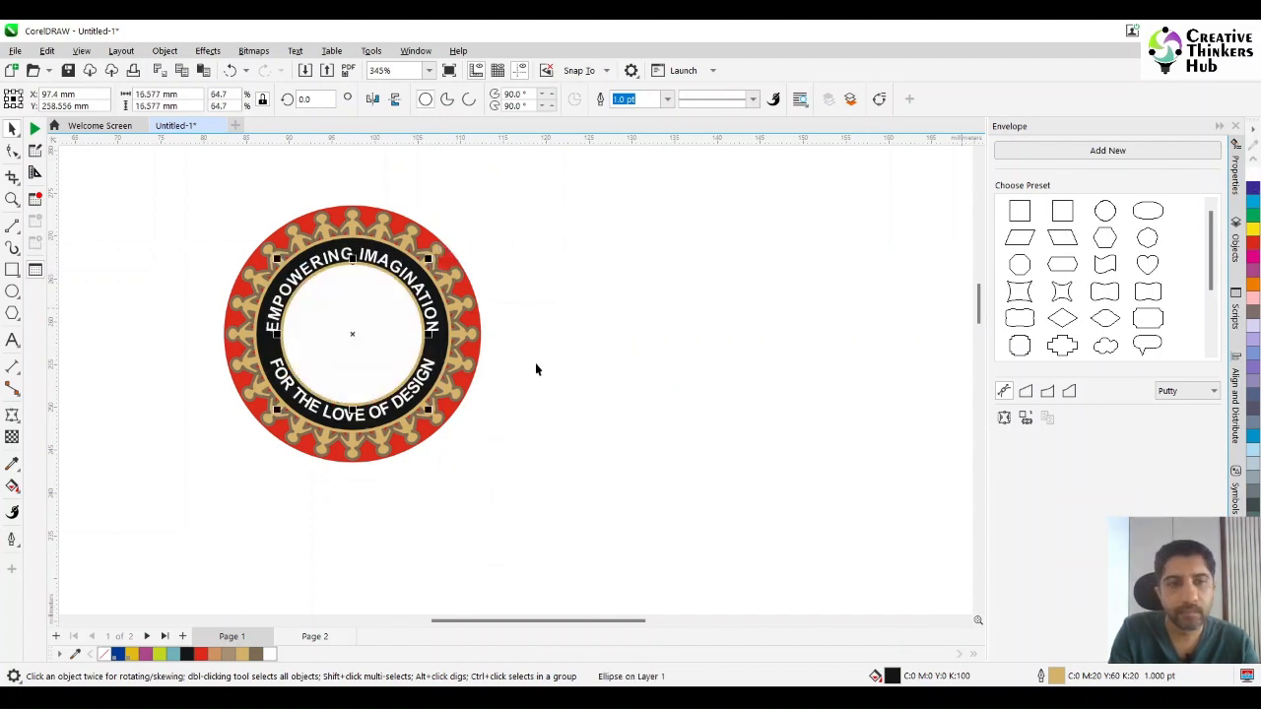
drag(428, 258, 445, 266)
click(657, 292)
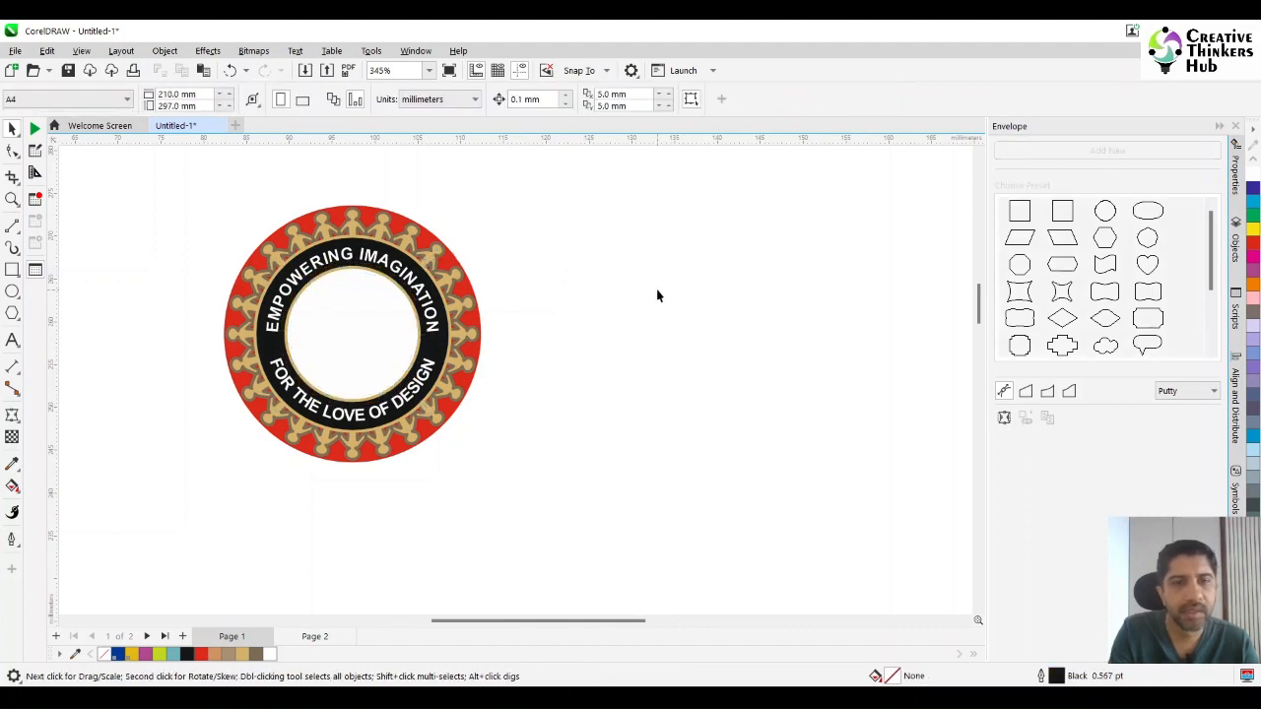
Move the "EMPOWERING IMAGINATION" text outward to an offset of about -2.09 mm and nudge "FOR THE LOVE OF DESIGN" slightly outward on the black ring.
click(12, 200)
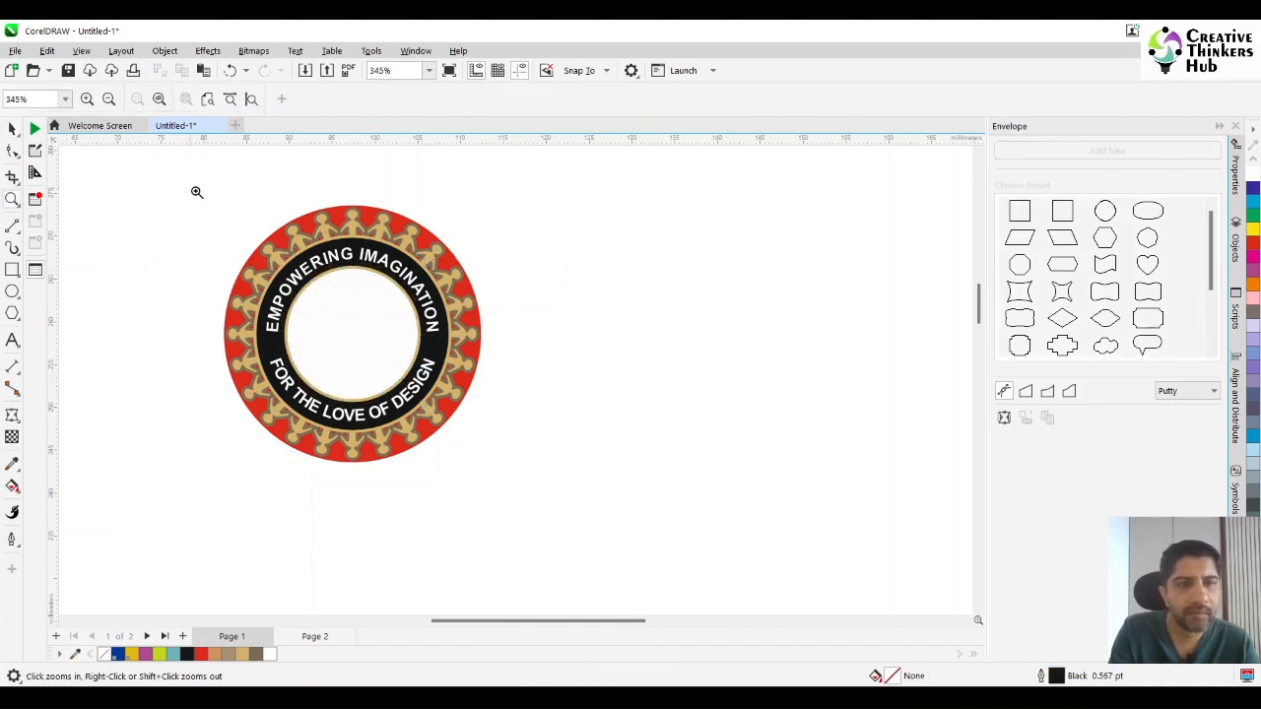
drag(191, 188, 635, 494)
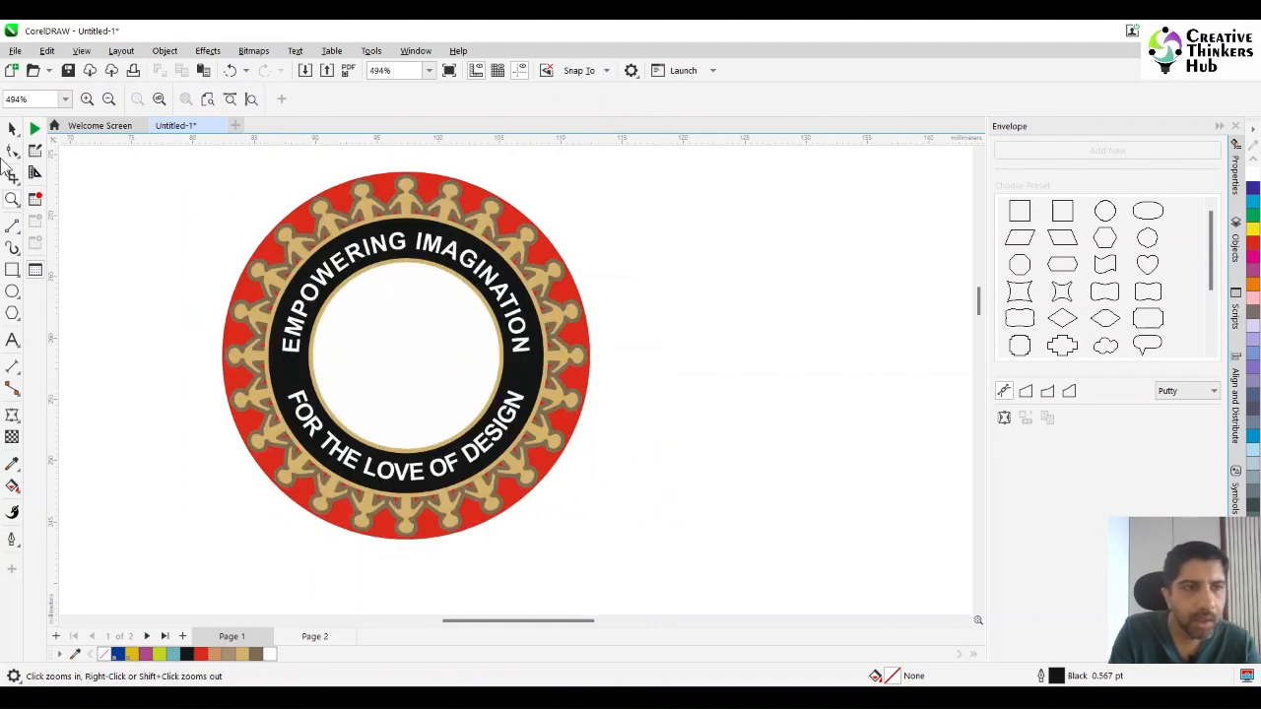
click(12, 129)
click(401, 244)
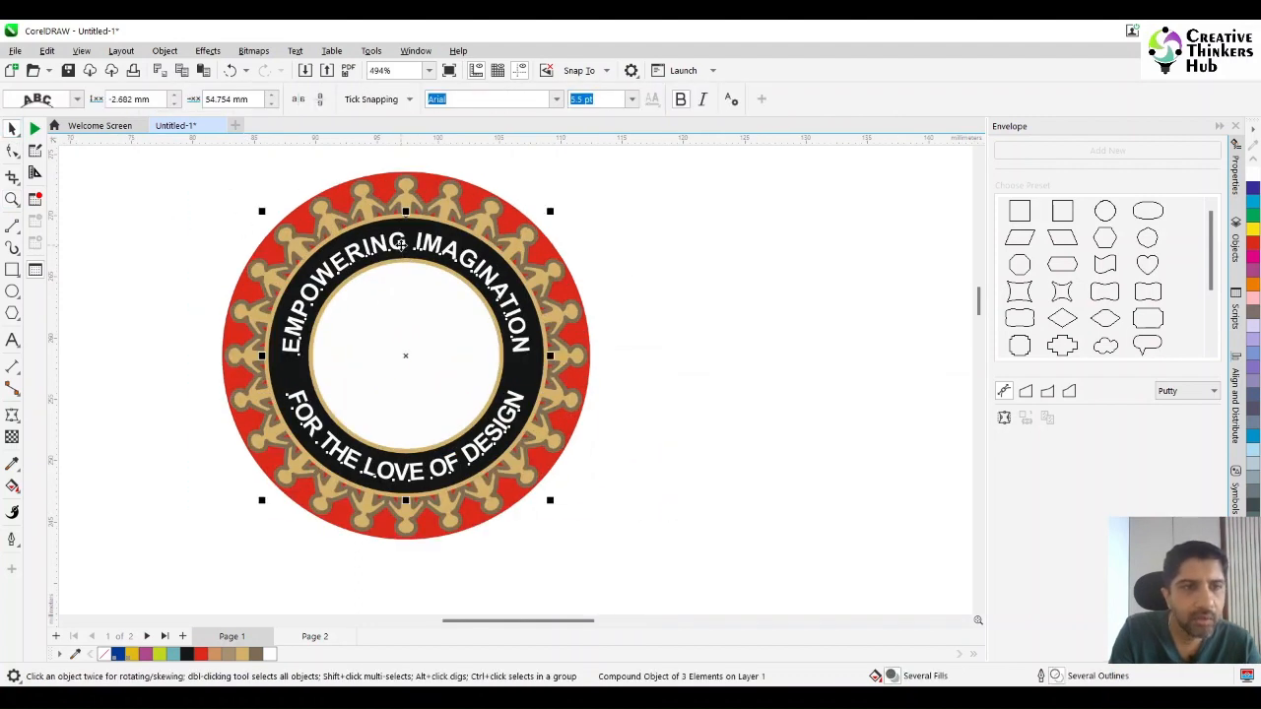
drag(401, 244, 399, 236)
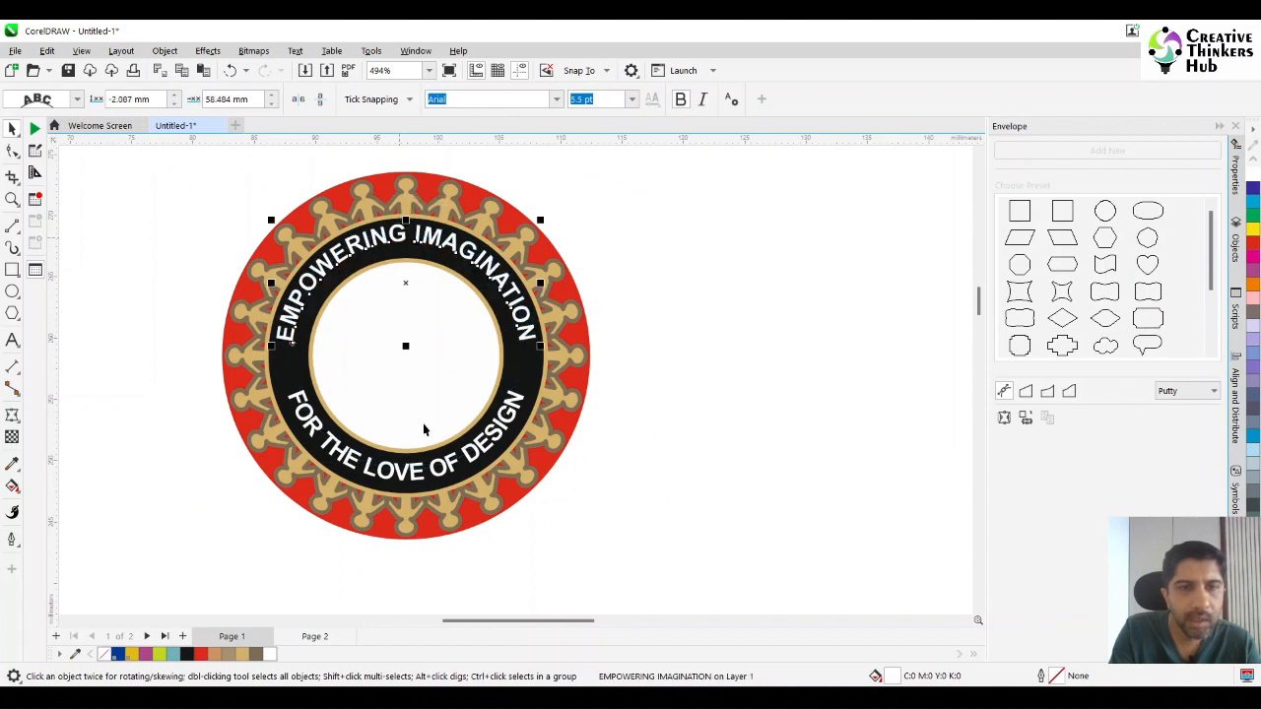
click(418, 479)
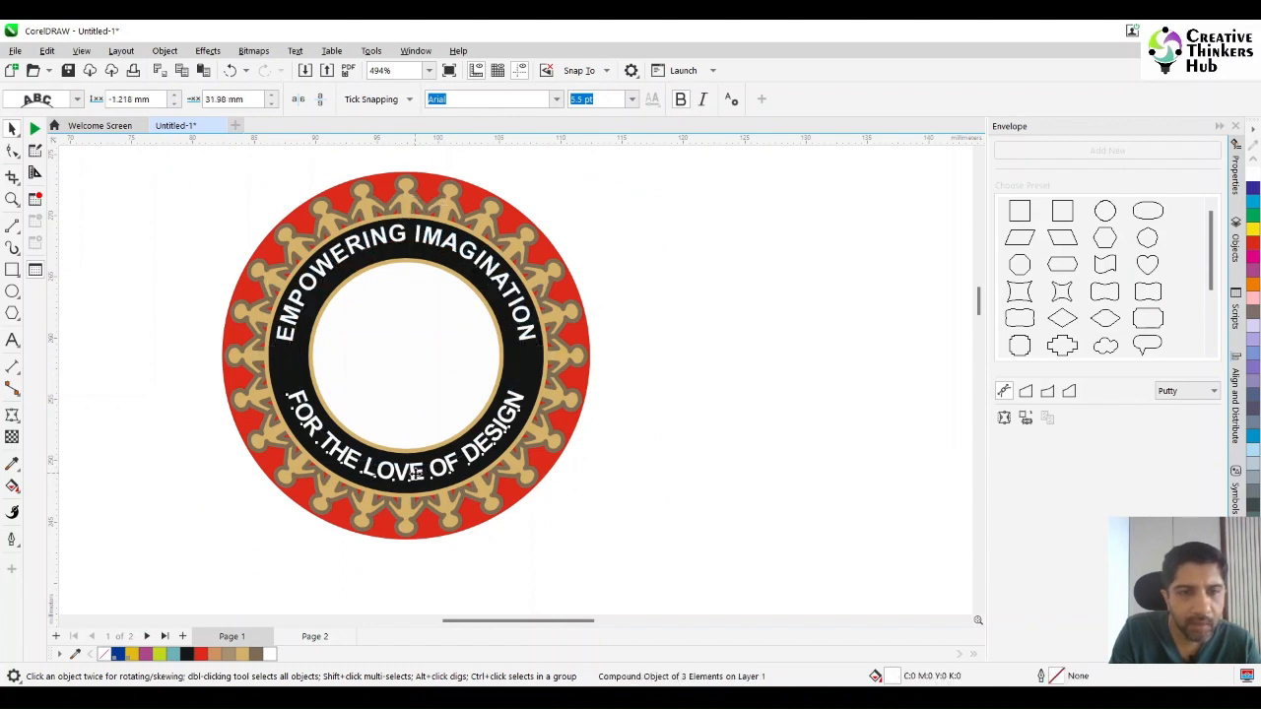
drag(417, 479, 418, 478)
Enlarge the white inner circle about its centre to a diameter of about 17.2 mm.
click(477, 421)
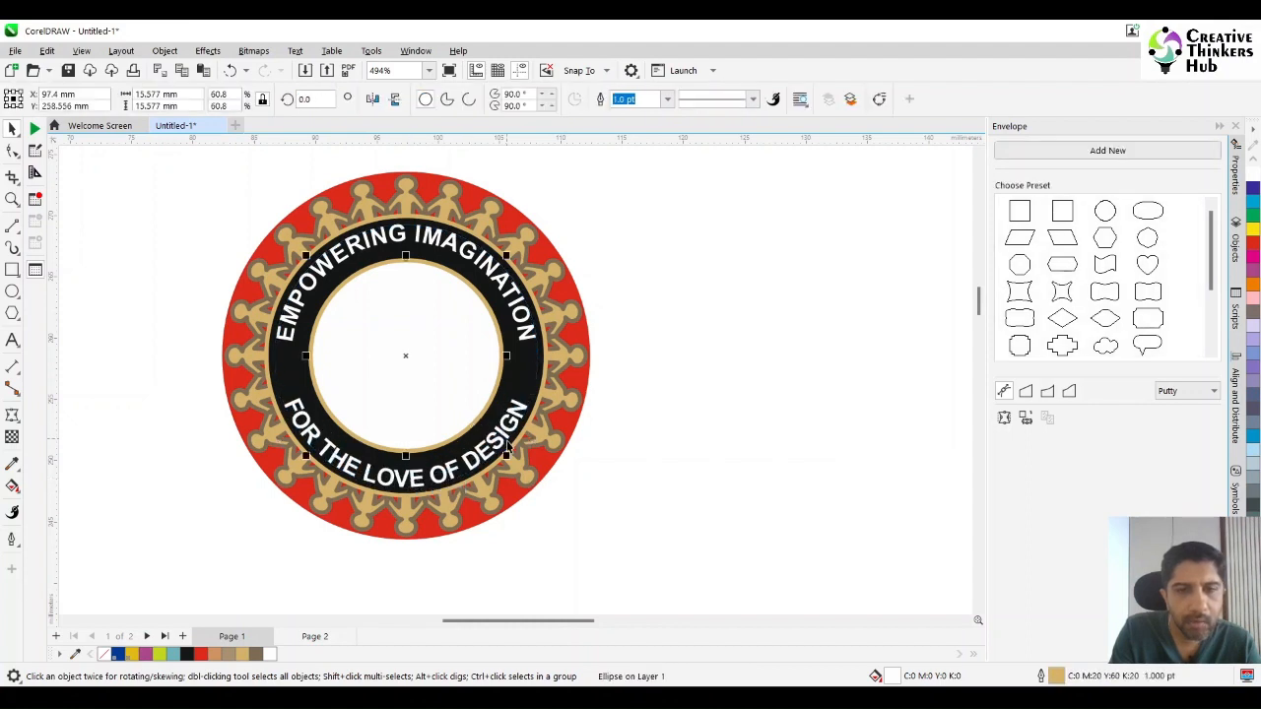
drag(505, 455, 515, 466)
click(752, 383)
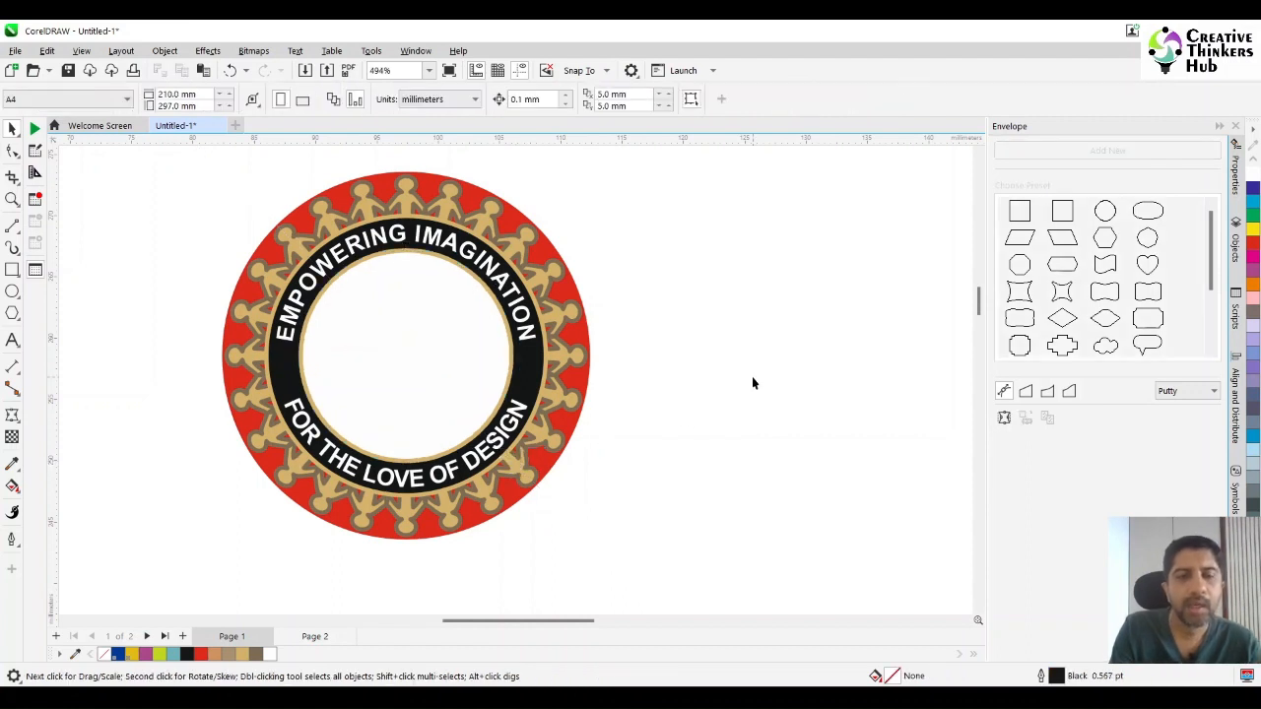
Copy the light-bulb emblem from Page 2 onto Page 1 and centre it on the white inner circle.
click(311, 636)
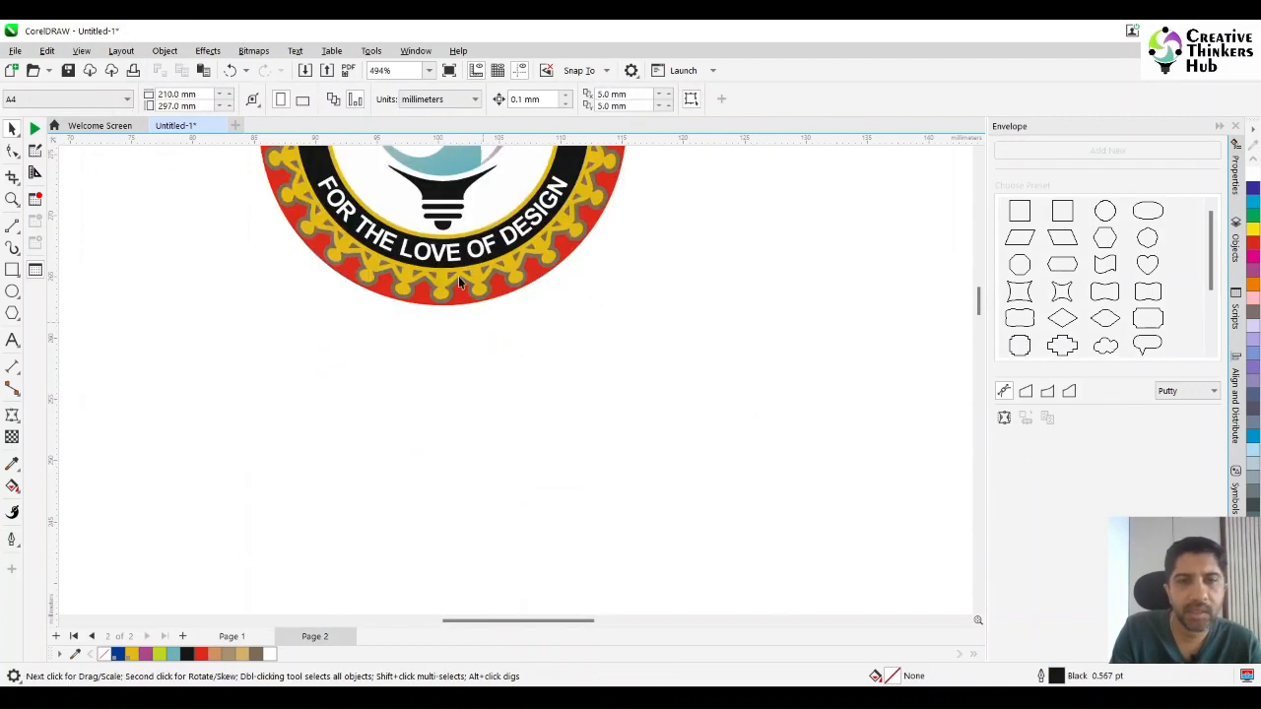
click(463, 194)
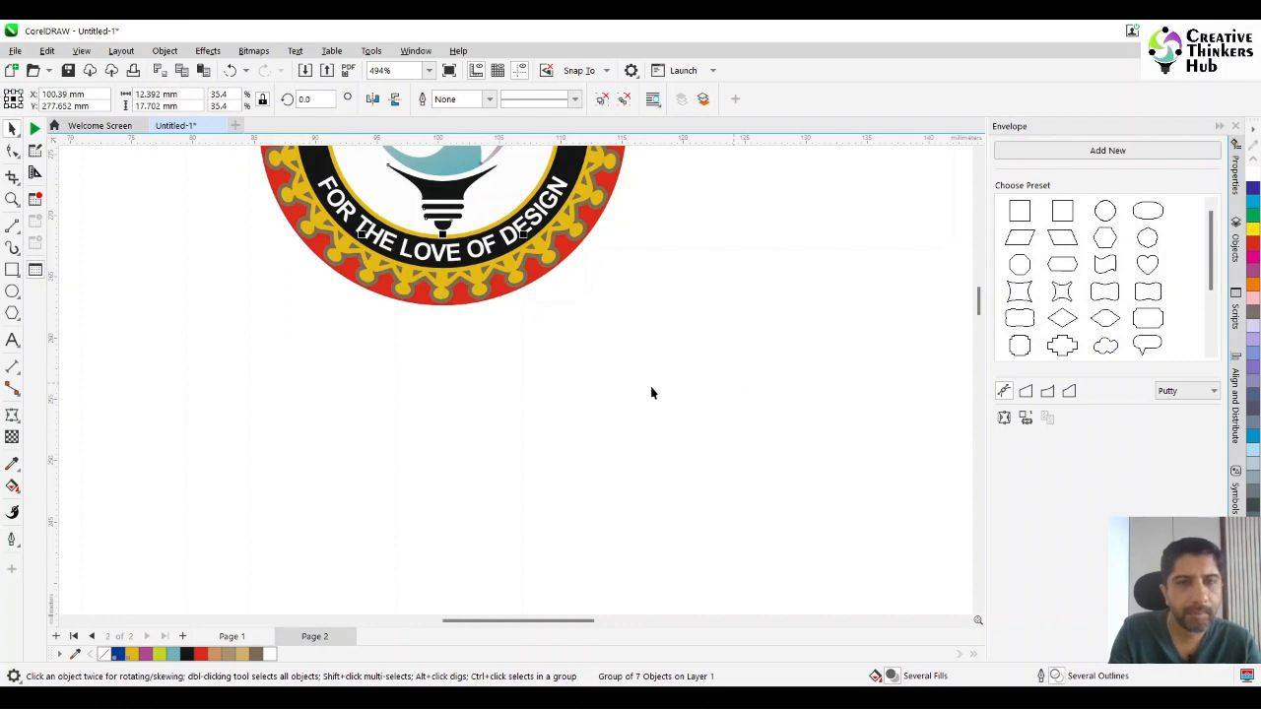
click(232, 638)
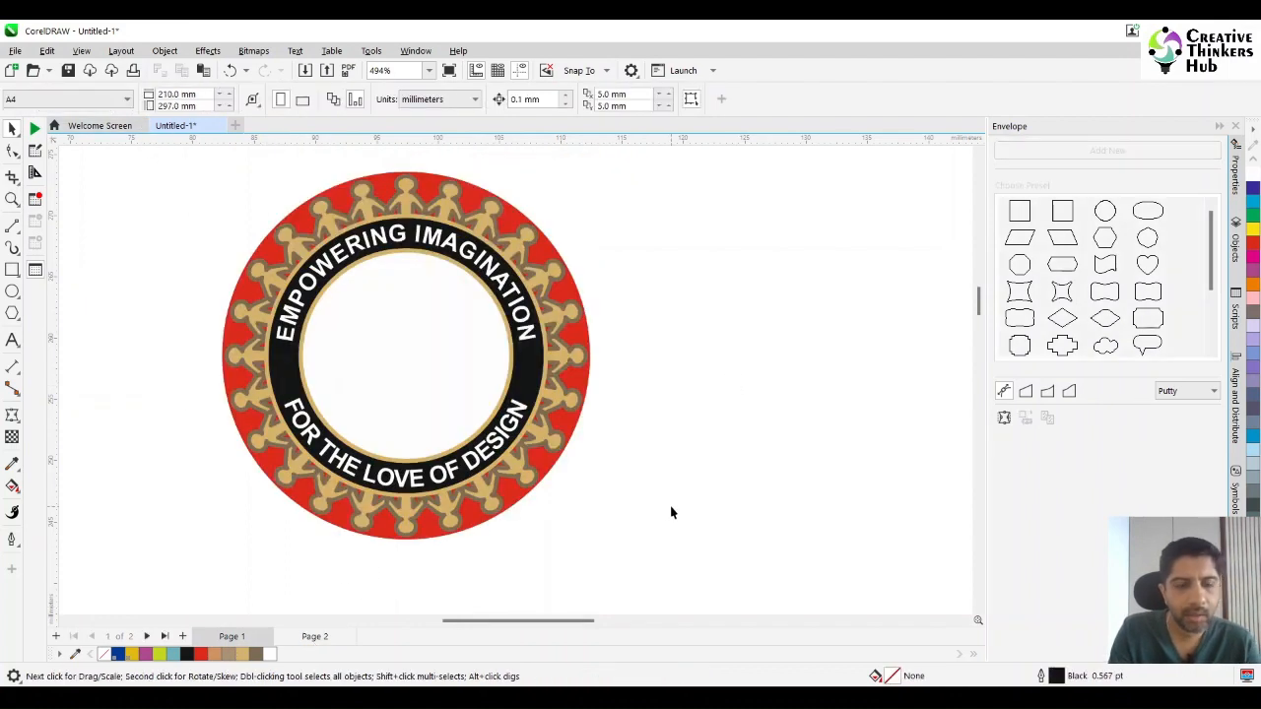
shift+click(422, 414)
key(c)
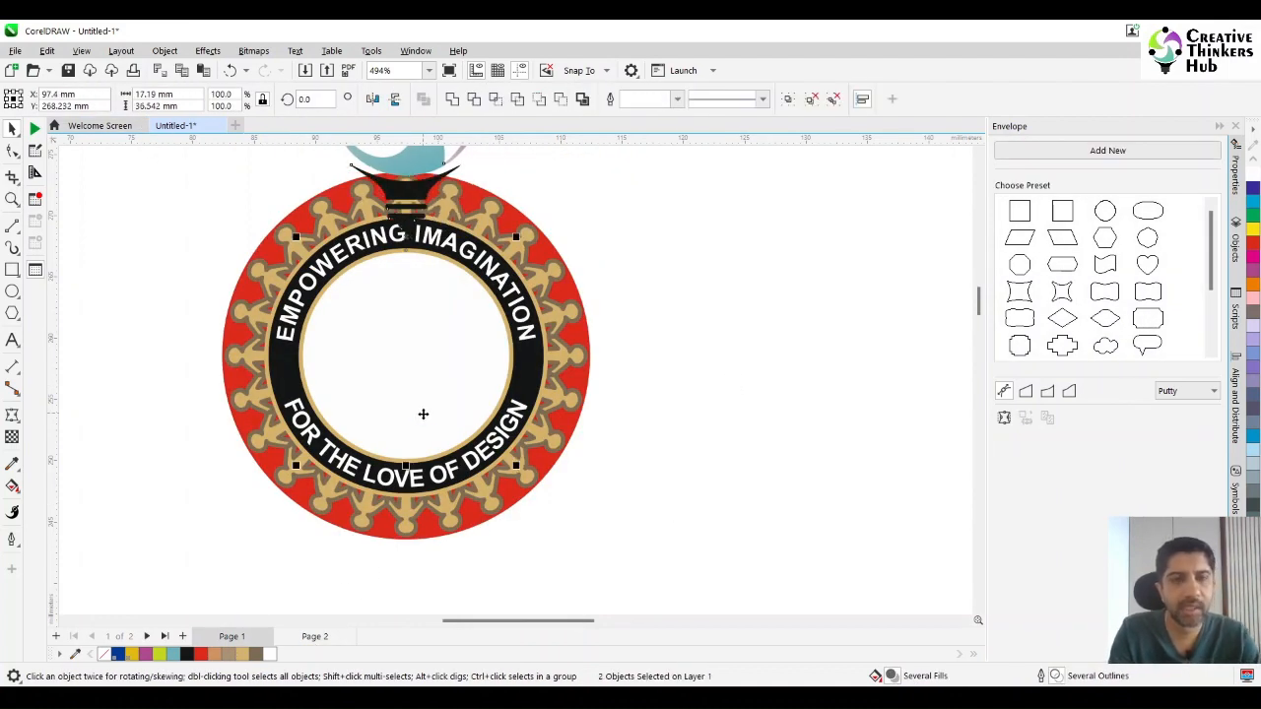
key(e)
key(Escape)
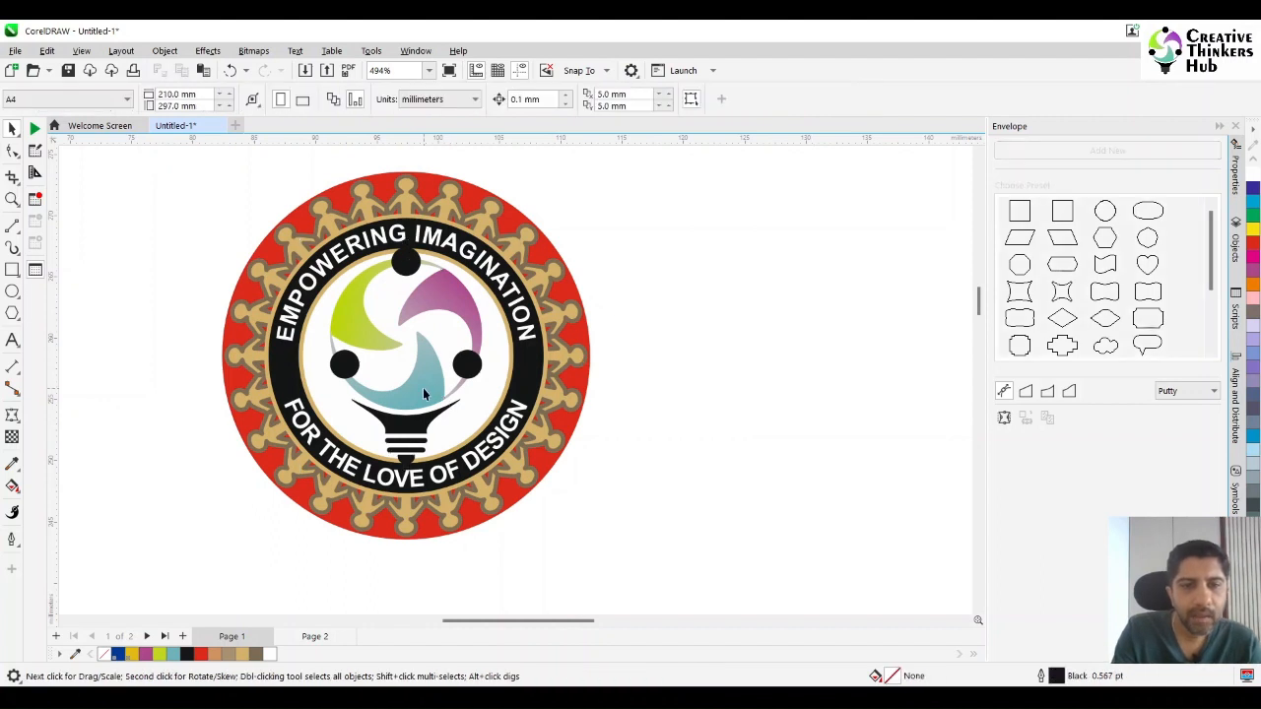
Scale the light-bulb emblem down about its centre so it fits inside the white circle with a clear margin.
click(423, 389)
drag(481, 248, 479, 266)
click(752, 329)
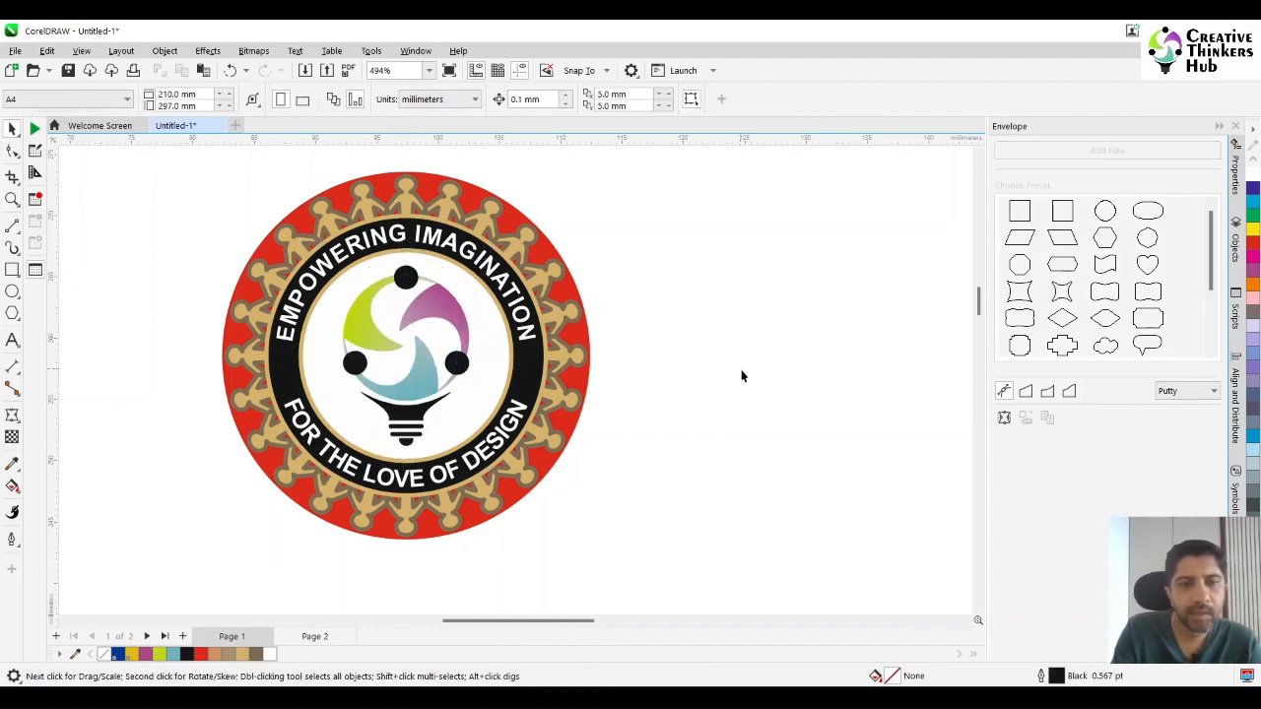
scroll(752, 382, down, 4)
scroll(751, 383, up, 3)
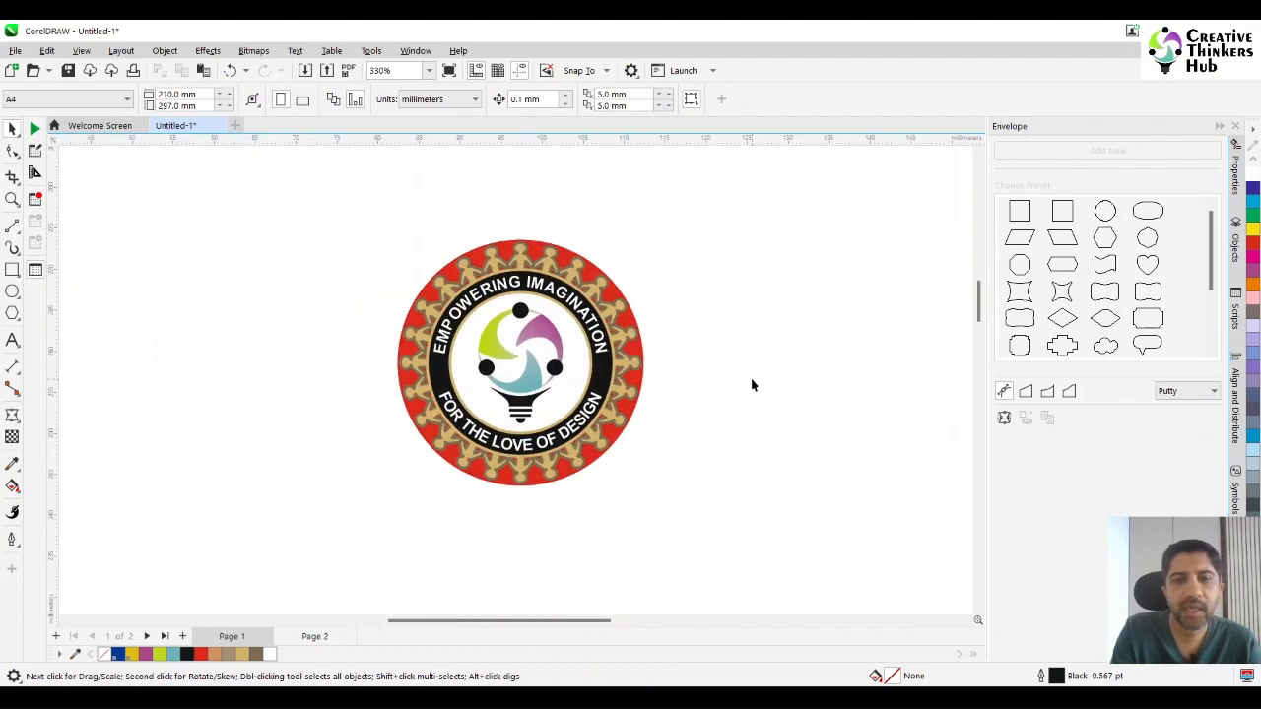